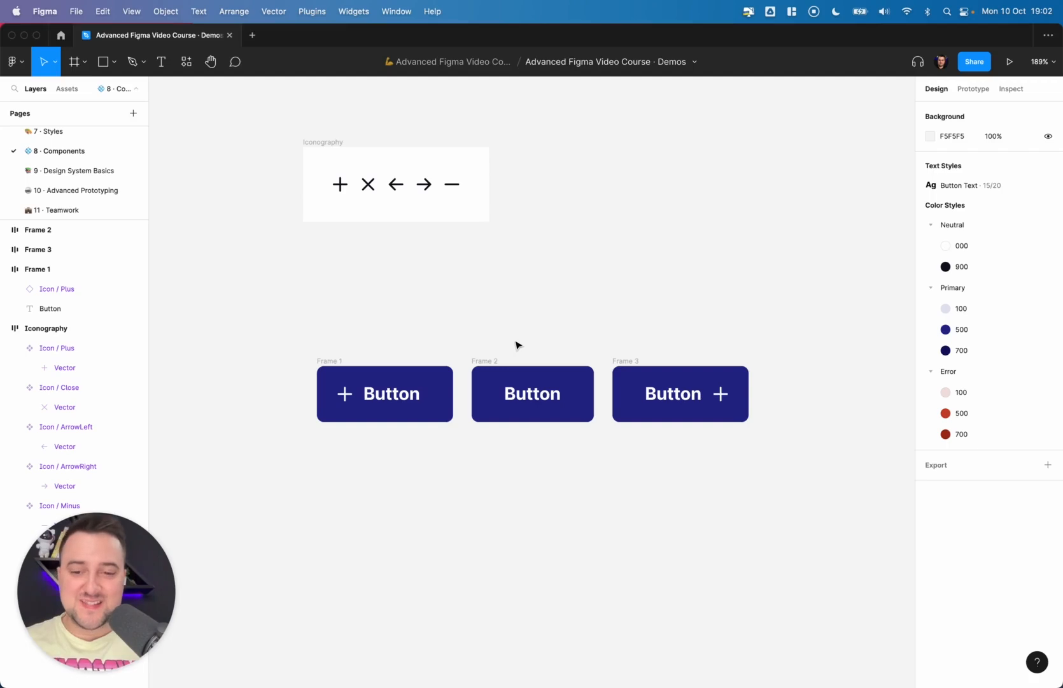
# - Duplicate the trailing-icon button and delete the duplicate's text label to make an icon-only button
pyautogui.scroll(-1, 516, 345)
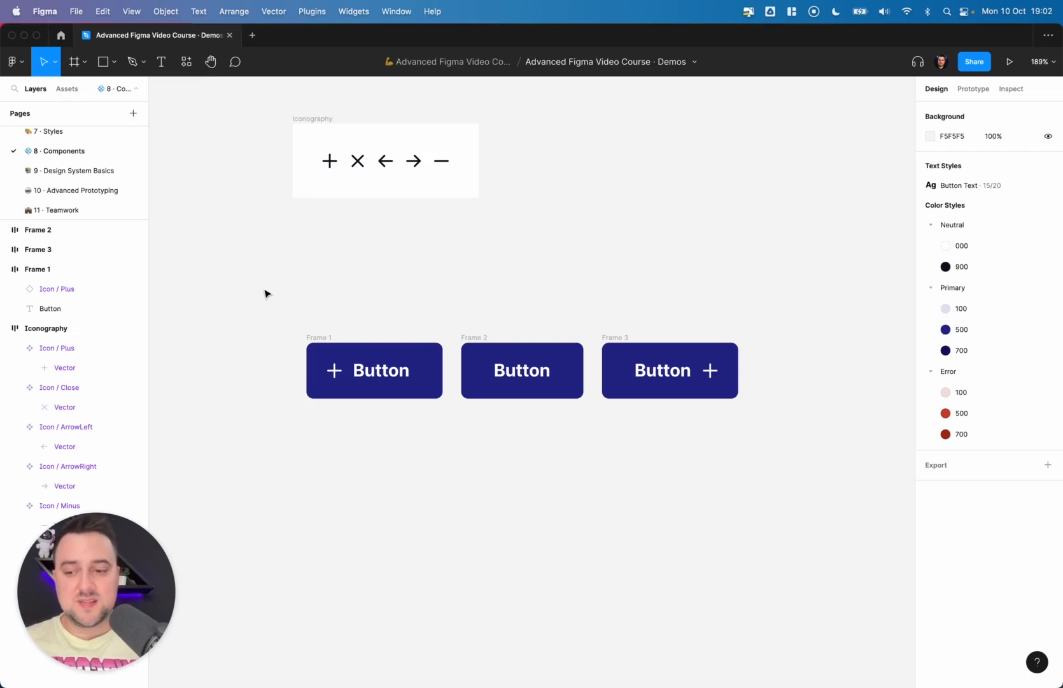
pyautogui.click(624, 340)
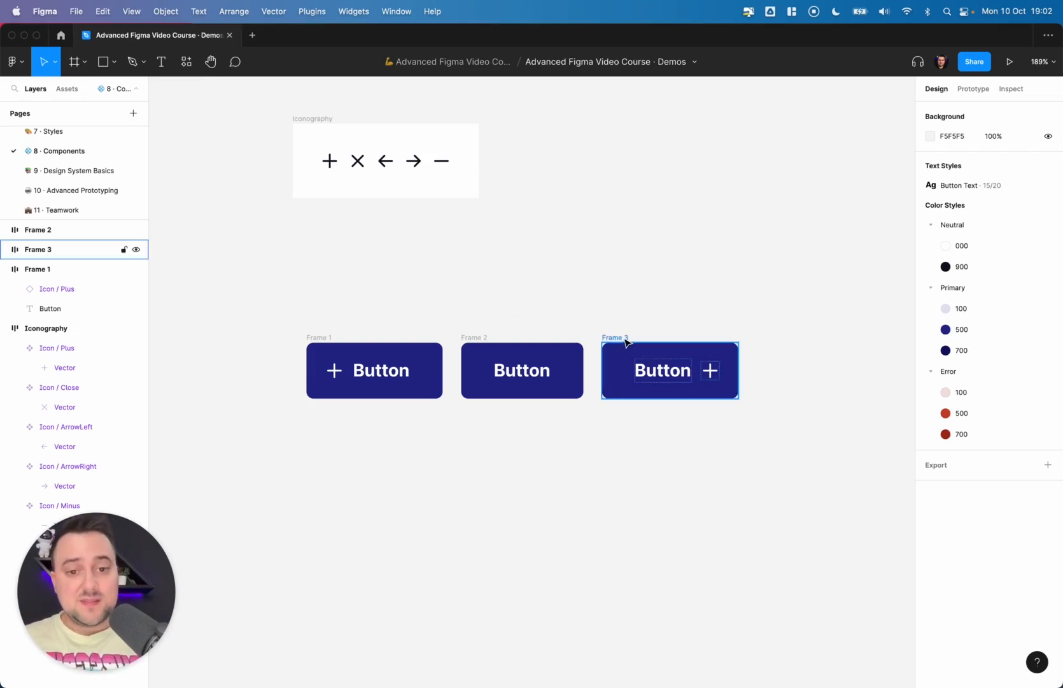
pyautogui.press('super+d')
pyautogui.doubleClick(804, 364)
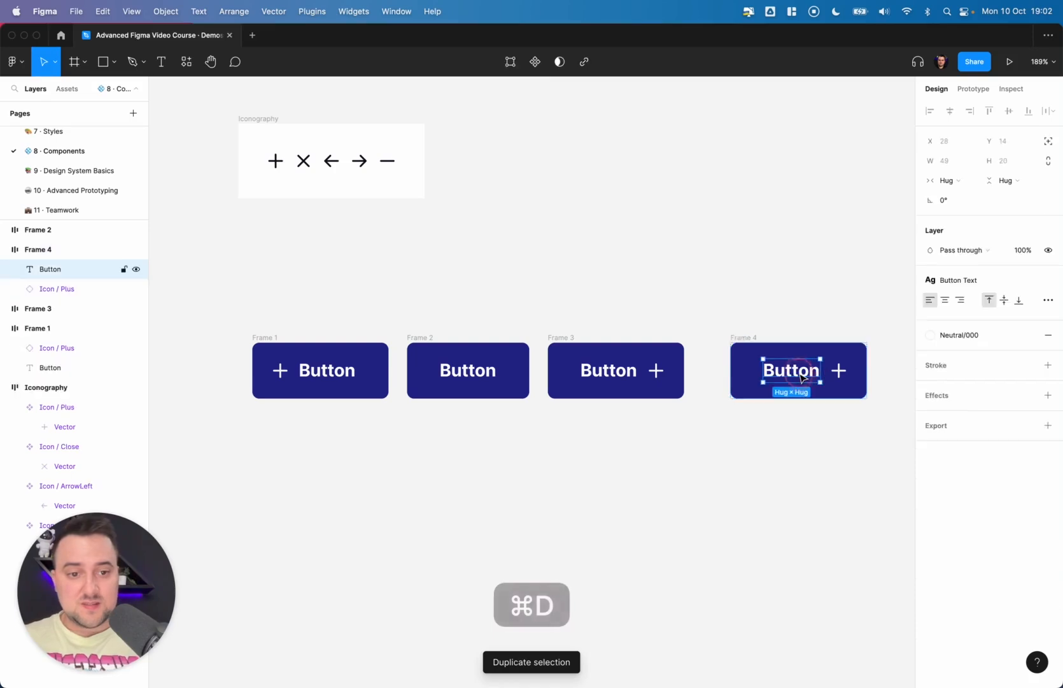
pyautogui.press('Delete')
# - Set the icon-only button's horizontal and vertical padding to 16
pyautogui.click(759, 348)
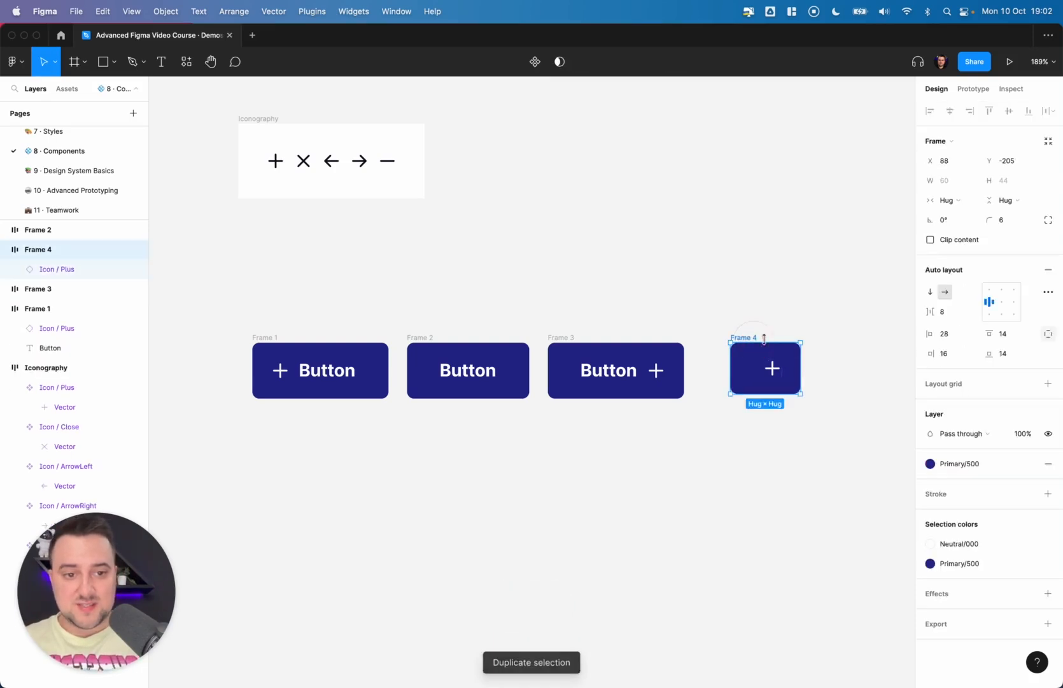
pyautogui.click(585, 336)
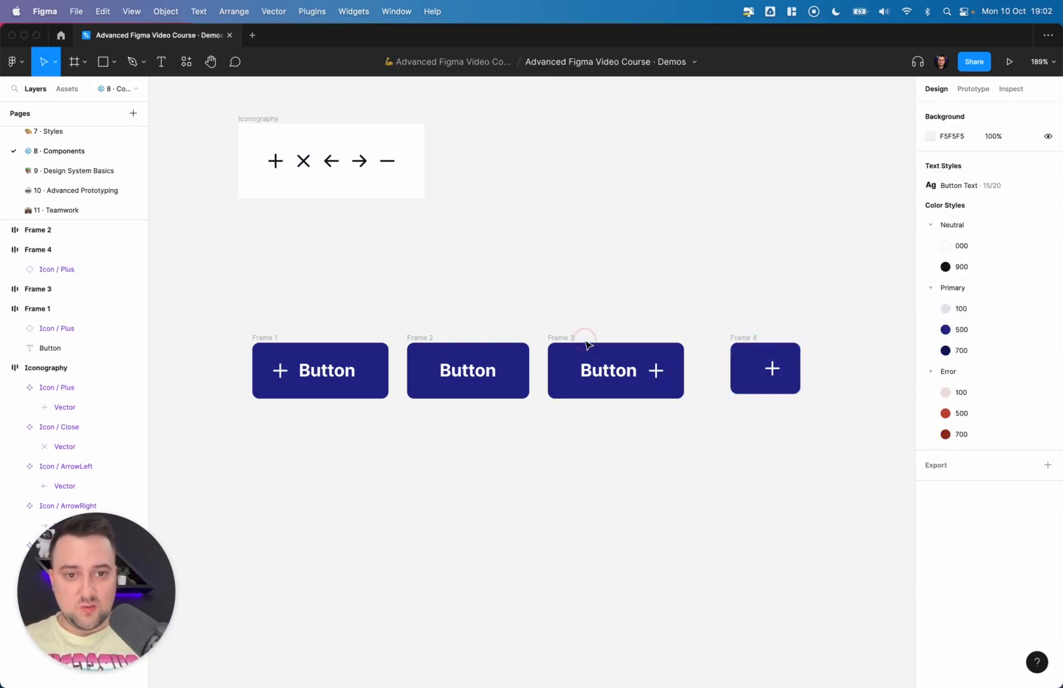
pyautogui.click(565, 337)
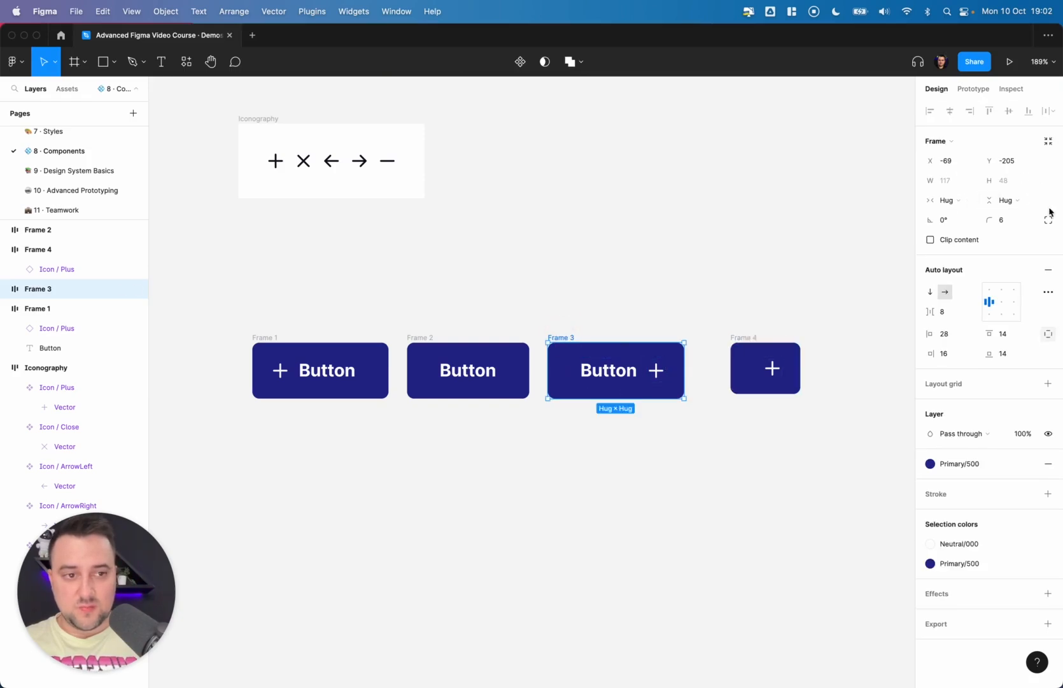
pyautogui.click(740, 339)
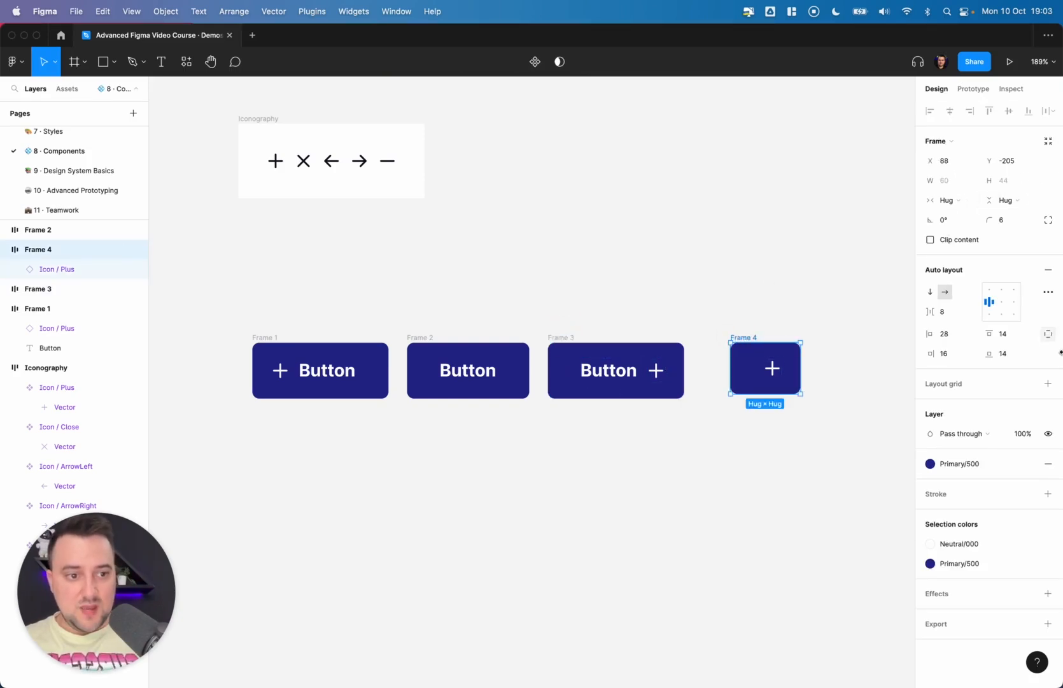
pyautogui.click(1019, 338)
pyautogui.click(1048, 334)
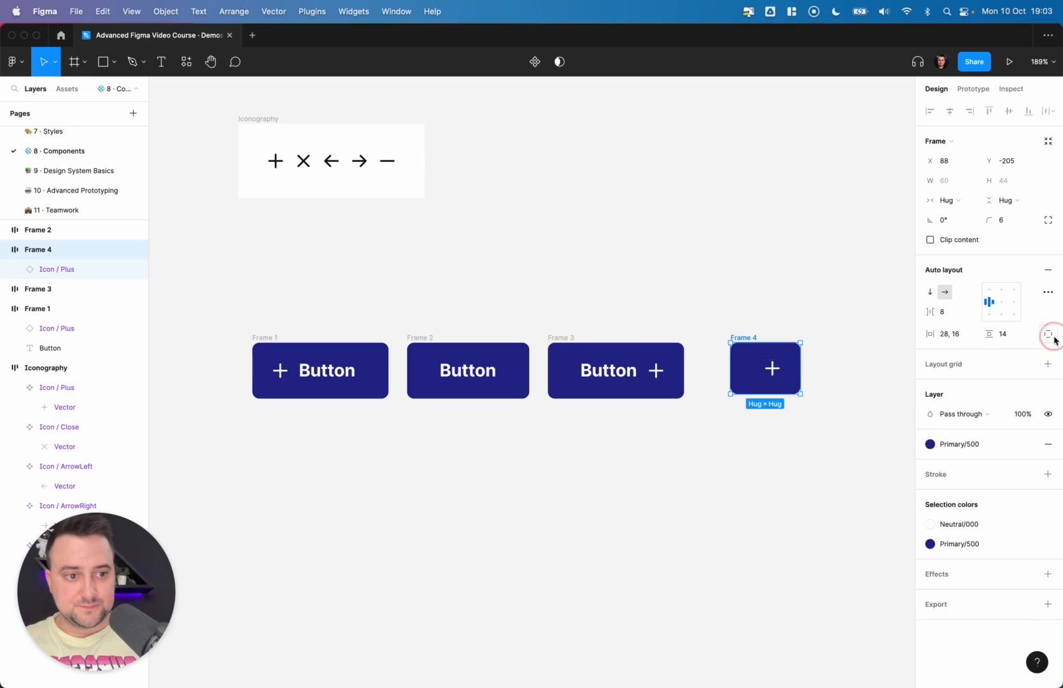
pyautogui.click(1015, 334)
pyautogui.press('Up')
pyautogui.press('Up')
pyautogui.click(961, 333)
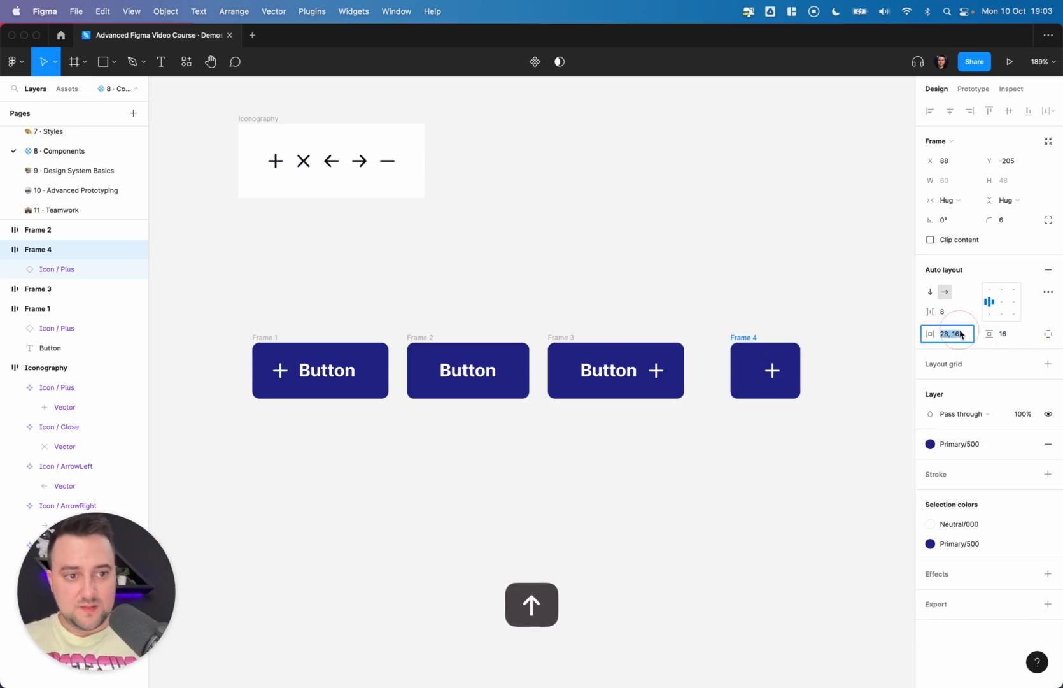
pyautogui.write('16')
pyautogui.press('Return')
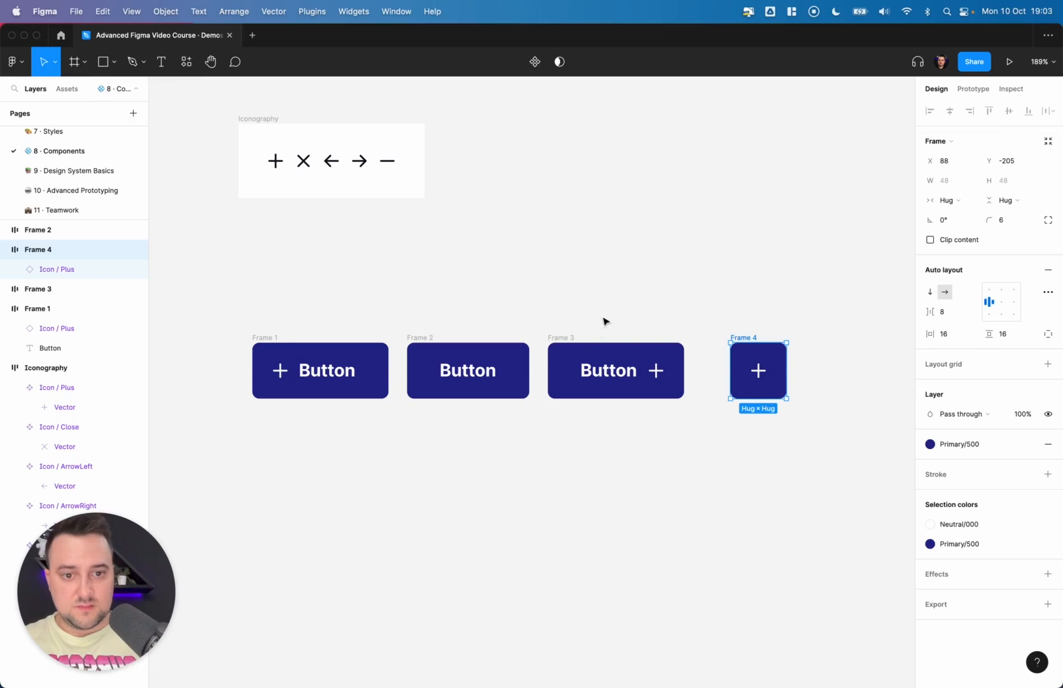
# - Measure the spacing between buttons and nudge the icon-only button left to match the gap
pyautogui.click(605, 369)
pyautogui.press('alt')
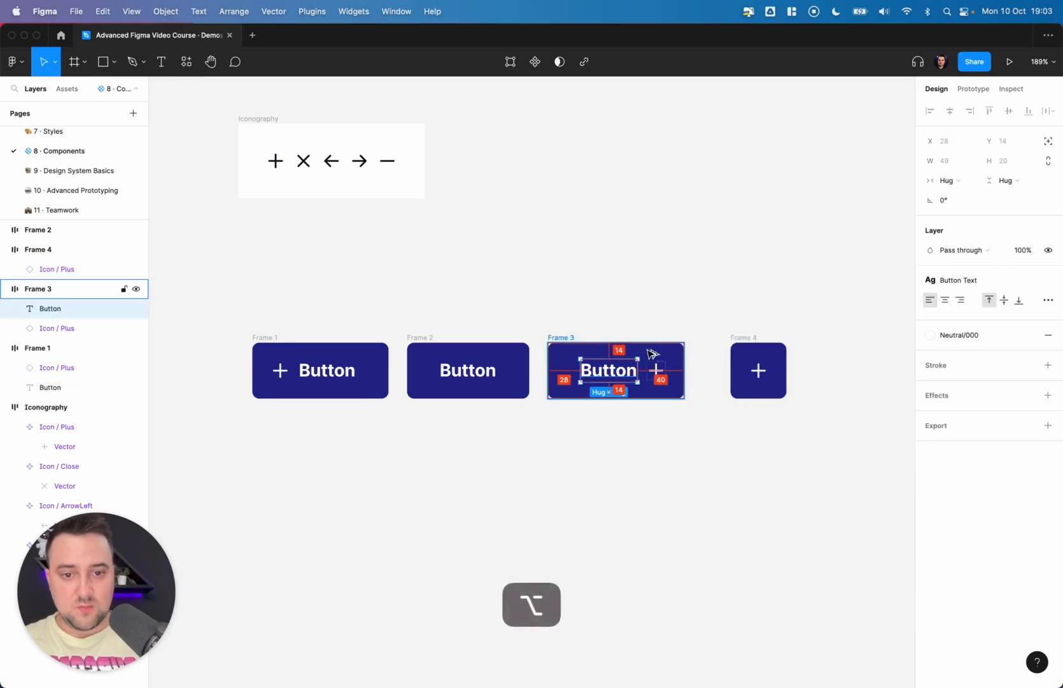
pyautogui.click(759, 370)
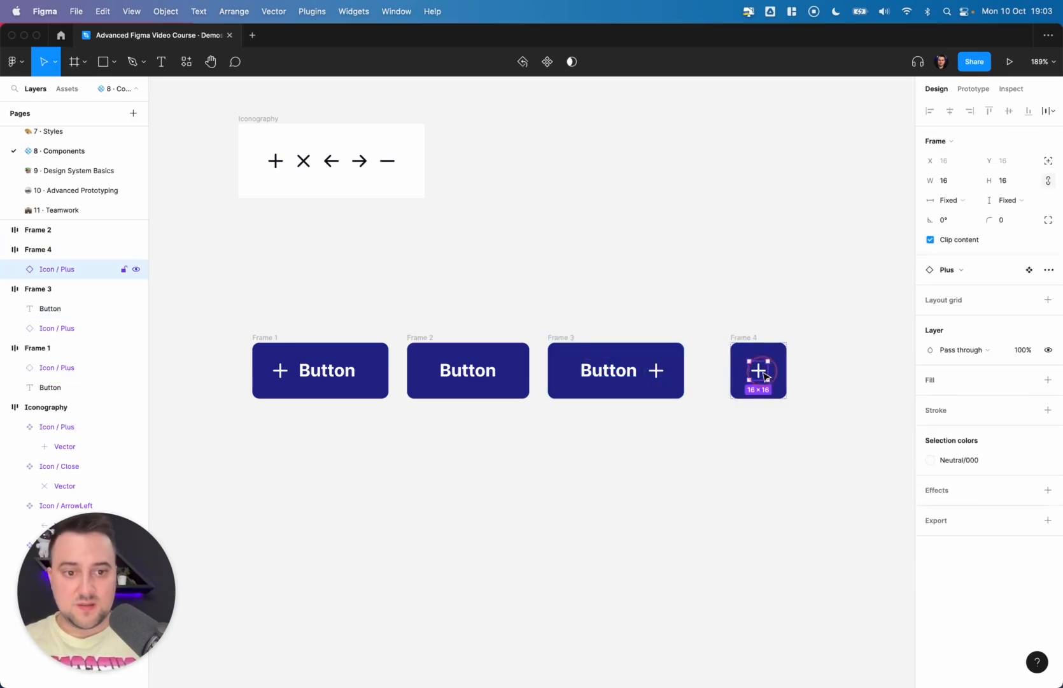
pyautogui.click(777, 331)
pyautogui.click(773, 357)
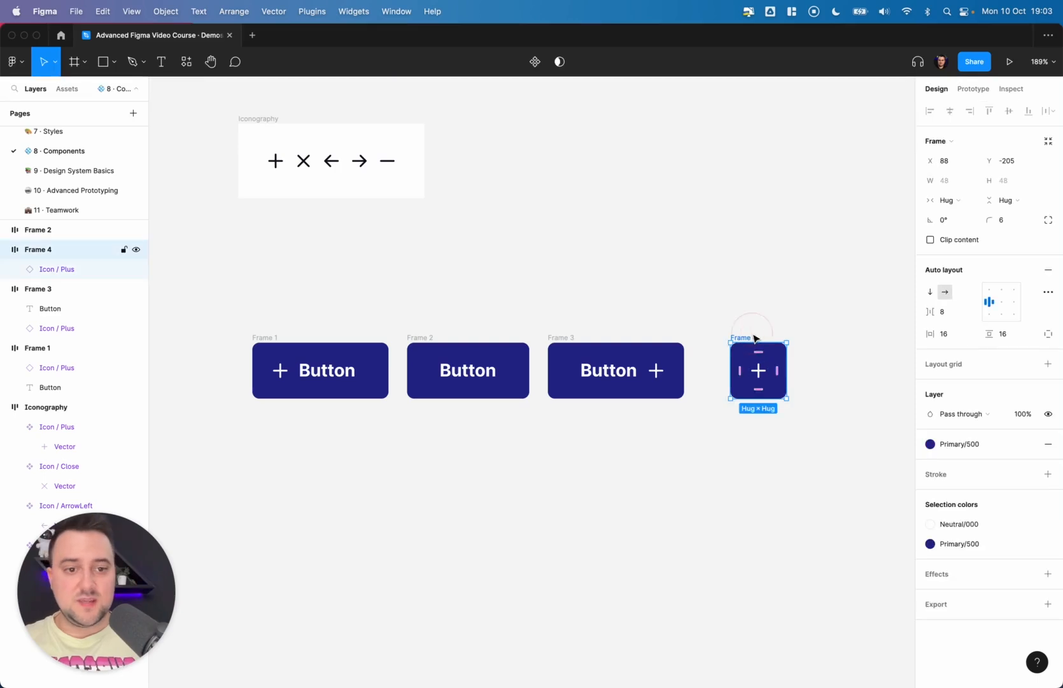
pyautogui.press('alt')
pyautogui.hotkey('shift', 'Left')
pyautogui.hotkey('shift', 'Left')
pyautogui.hotkey('shift', 'Left')
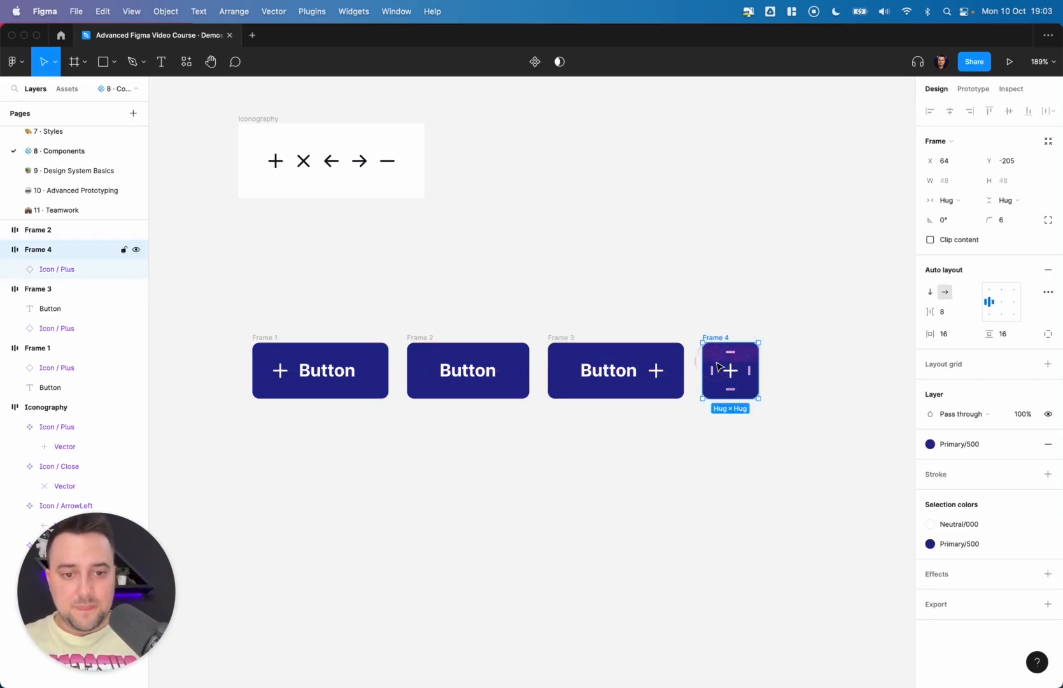
pyautogui.click(762, 316)
pyautogui.click(712, 338)
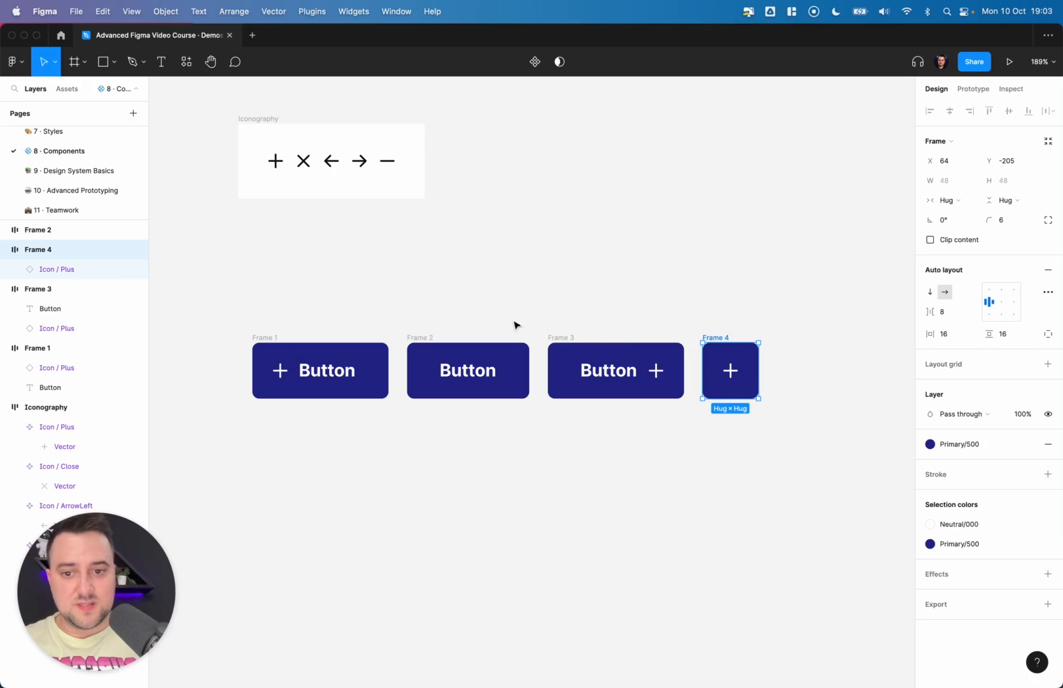
pyautogui.click(771, 429)
# - Duplicate the whole row of four buttons and move the copy down below the original row
pyautogui.hscroll(-3, 772, 432)
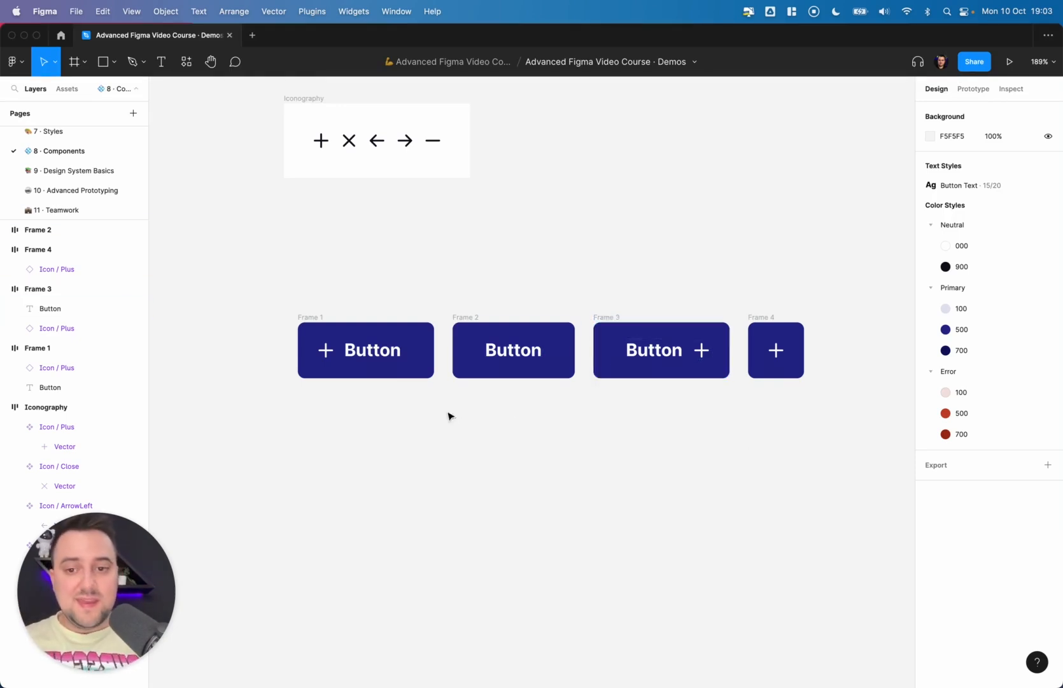
pyautogui.click(326, 351)
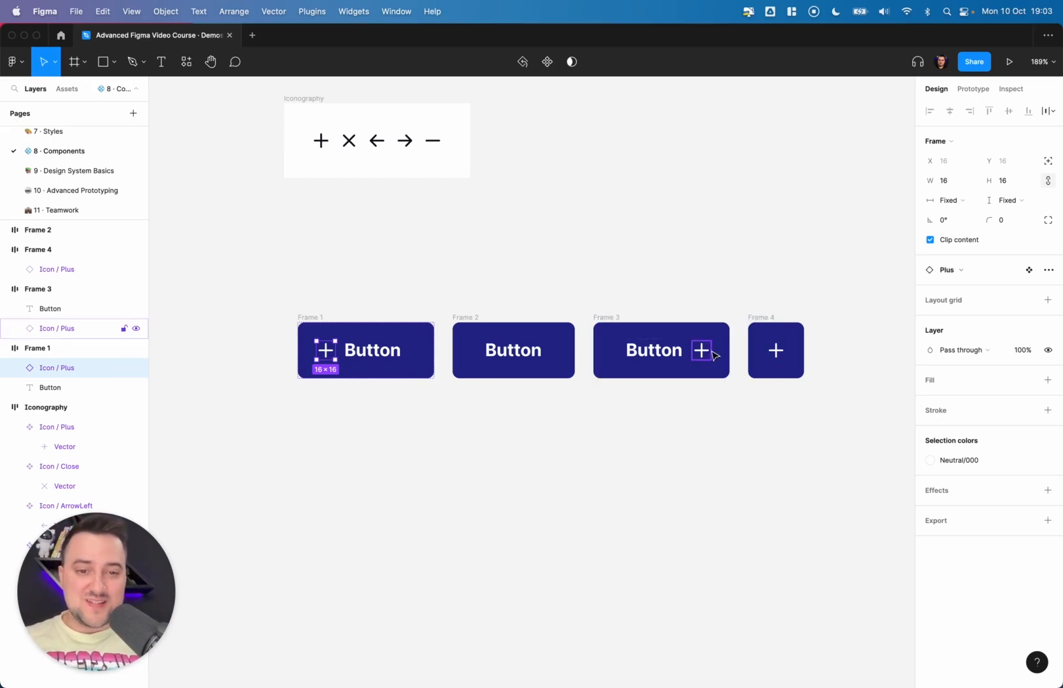
pyautogui.click(525, 290)
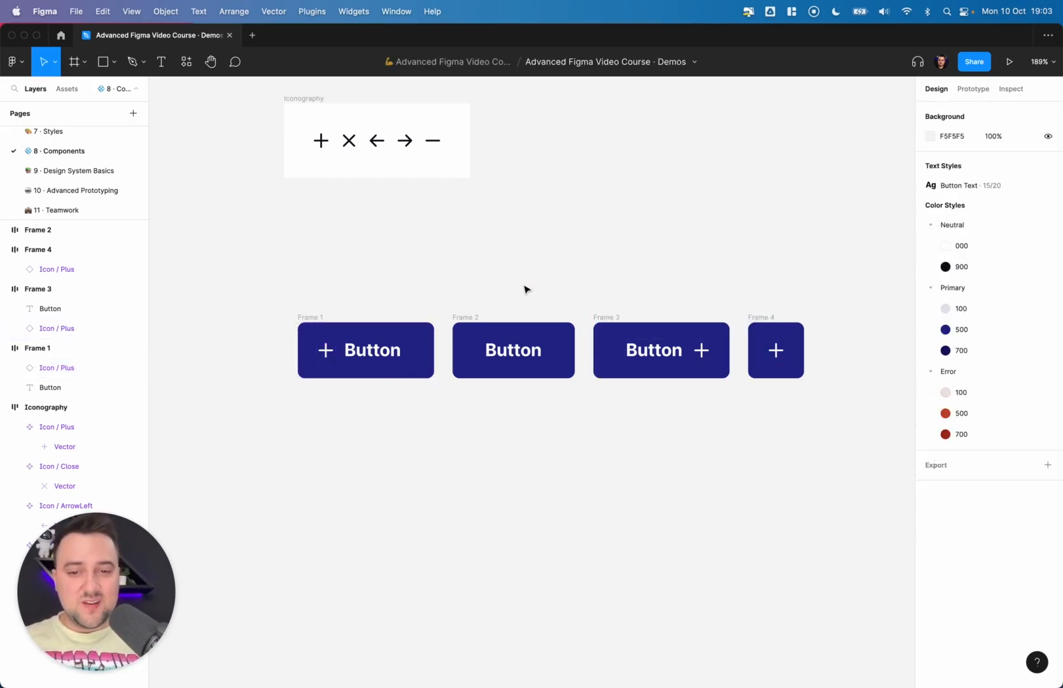
pyautogui.scroll(-5, 525, 290)
pyautogui.scroll(-1, 525, 290)
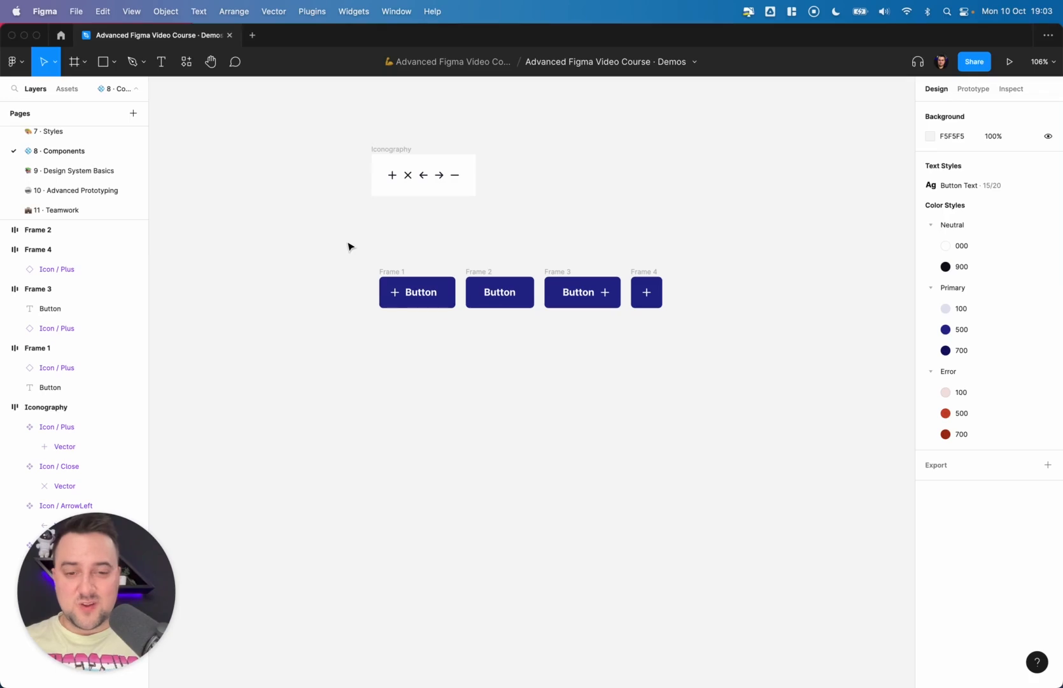
pyautogui.moveTo(349, 247); pyautogui.dragTo(675, 354)
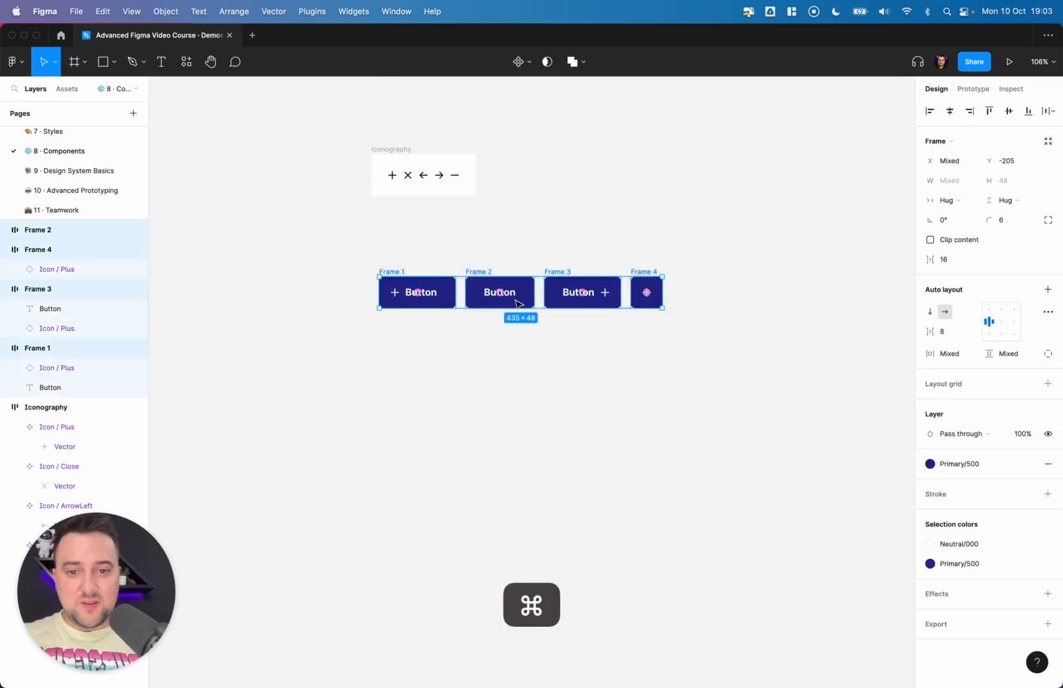
pyautogui.press('super+d')
pyautogui.moveTo(517, 304); pyautogui.dragTo(519, 403)
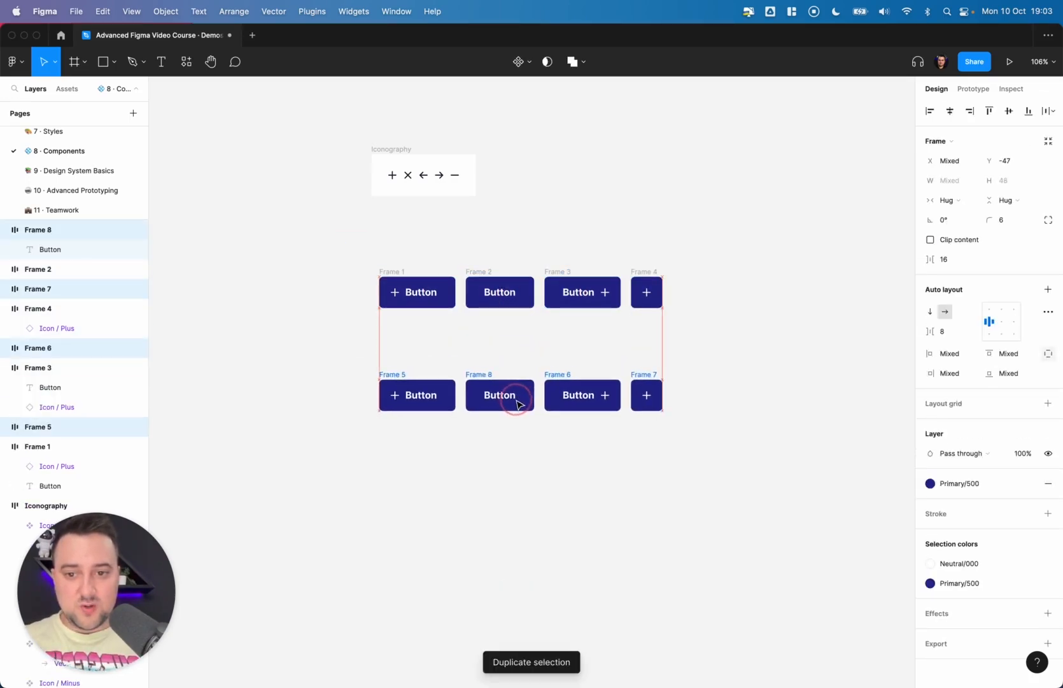
# - Delete the trailing-icon button from the duplicated lower row
pyautogui.scroll(5, 517, 403)
pyautogui.scroll(-3, 518, 405)
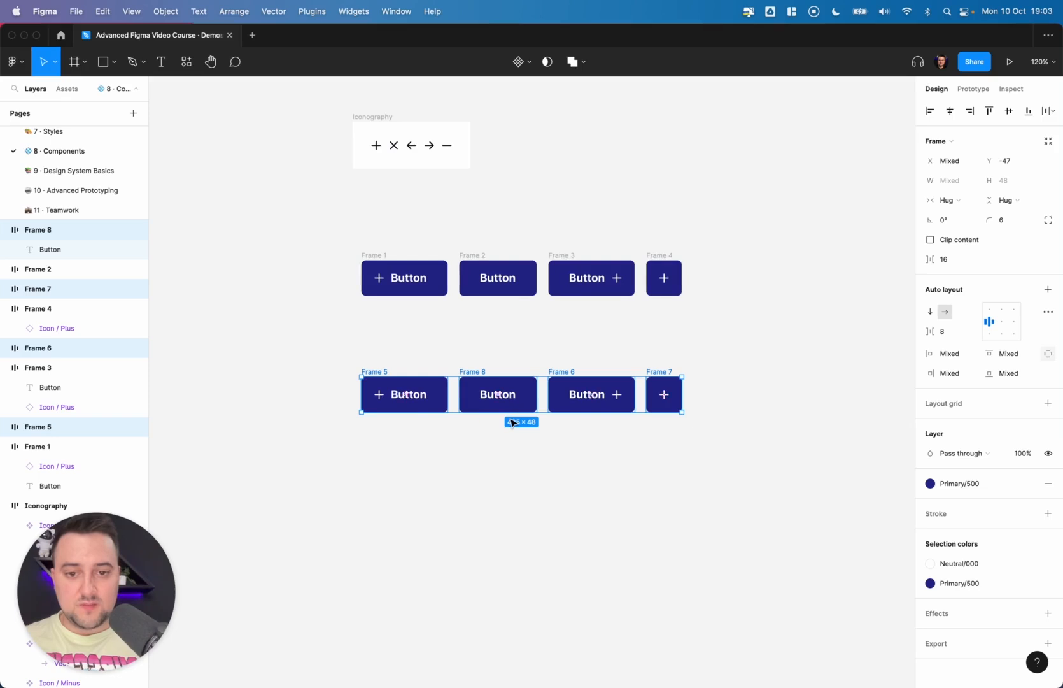
pyautogui.scroll(4, 512, 422)
pyautogui.click(580, 379)
pyautogui.press('Delete')
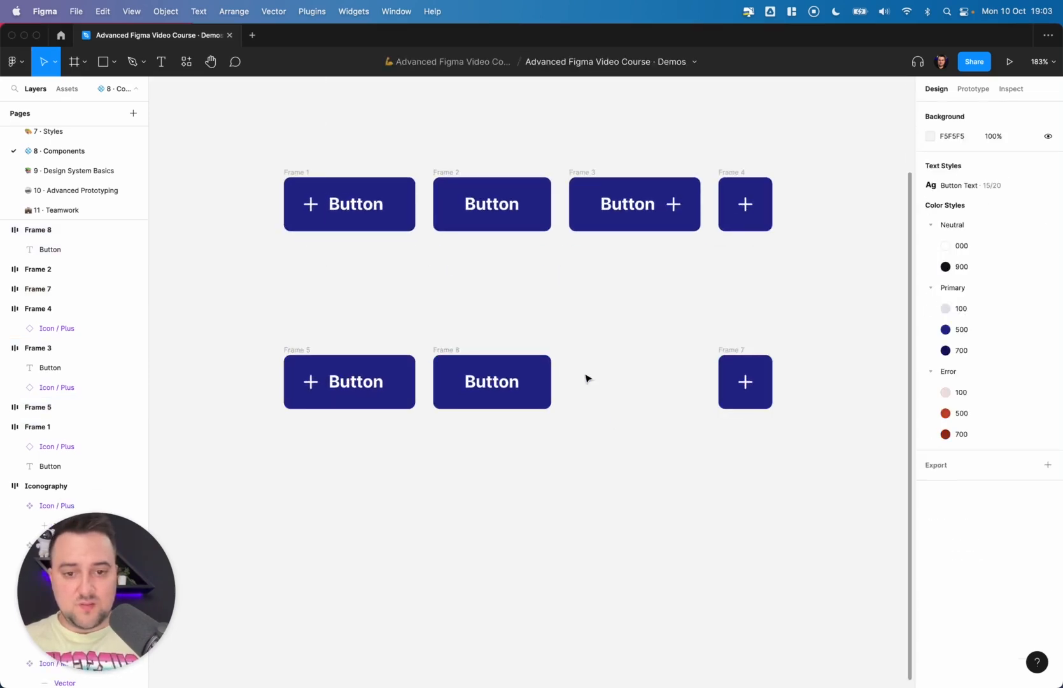
# - Move the icon-only copy left into the gap in the lower row
pyautogui.click(746, 382)
pyautogui.moveTo(759, 378); pyautogui.dragTo(610, 373)
pyautogui.click(700, 323)
pyautogui.scroll(1, 701, 324)
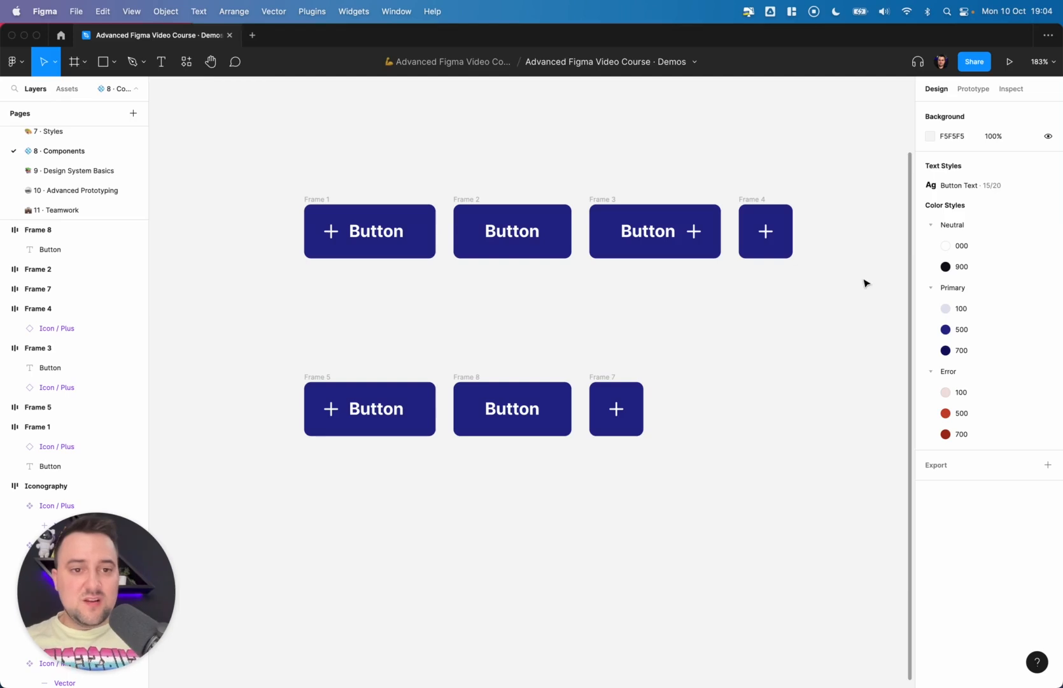
# - Inspect the buttons in both rows by selecting each frame and icon in turn
pyautogui.moveTo(867, 283); pyautogui.dragTo(331, 174)
pyautogui.click(353, 164)
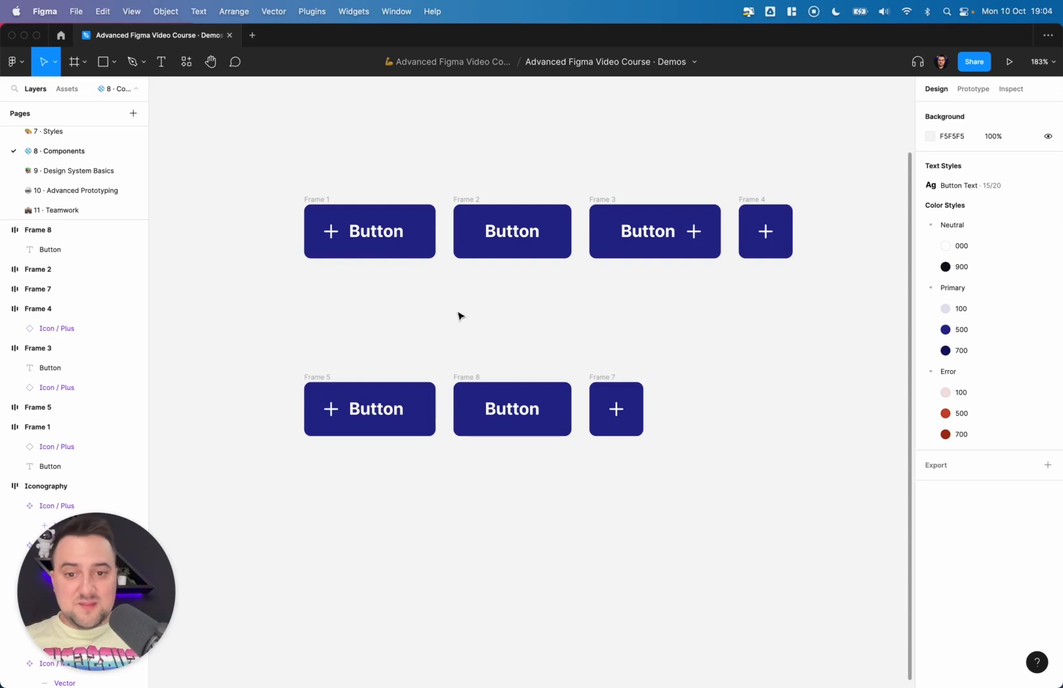
pyautogui.click(466, 379)
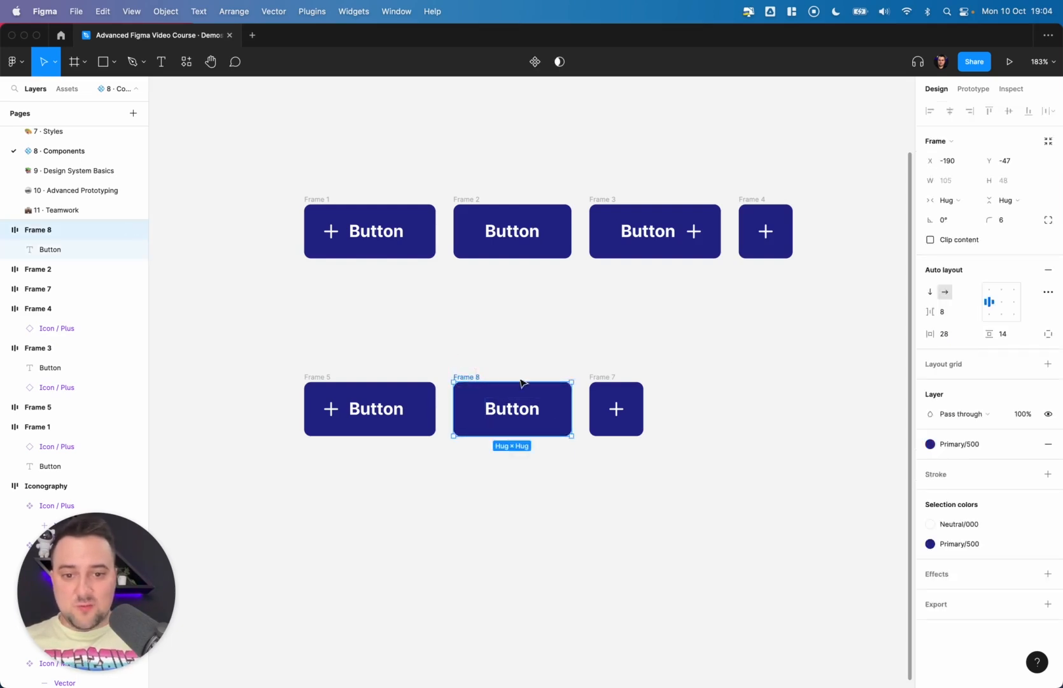
pyautogui.click(599, 377)
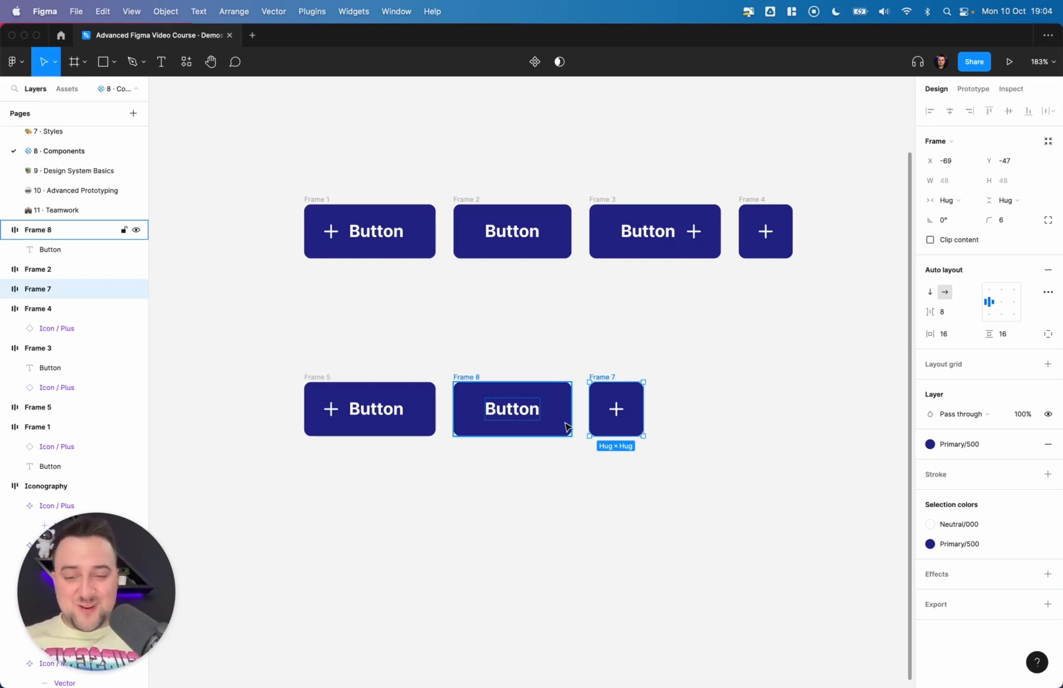
pyautogui.click(315, 376)
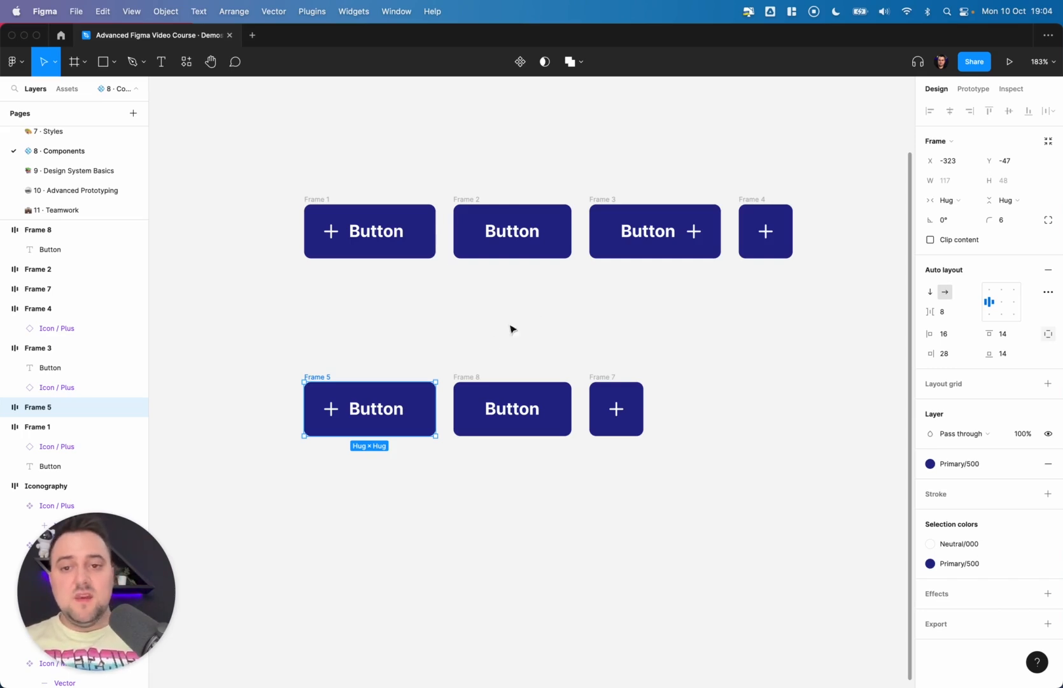
pyautogui.click(333, 186)
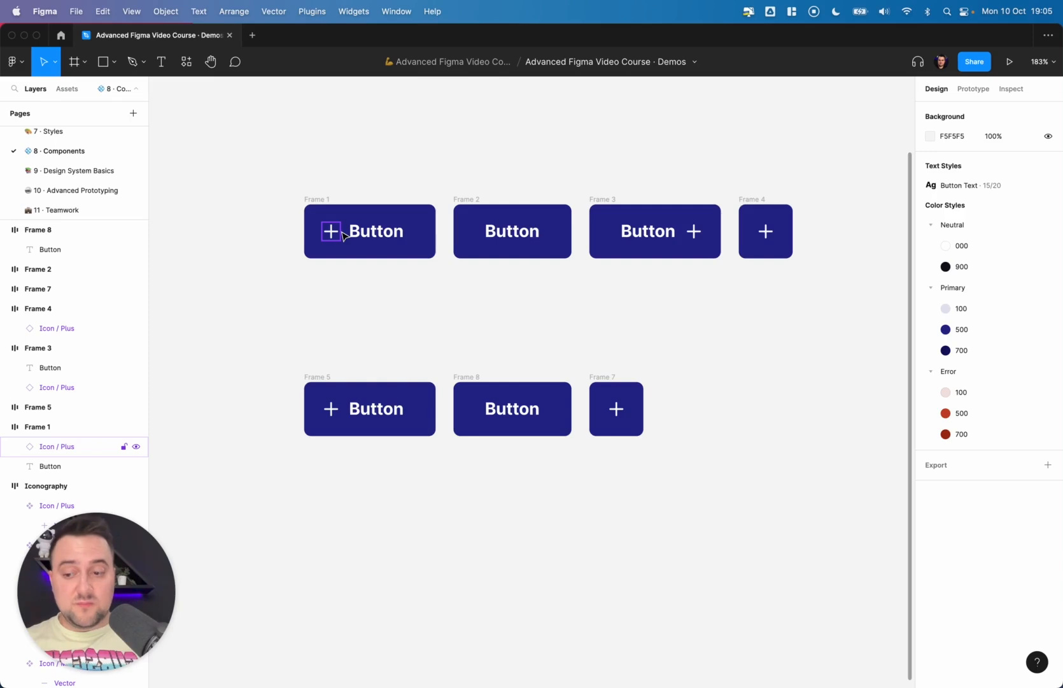
pyautogui.click(695, 230)
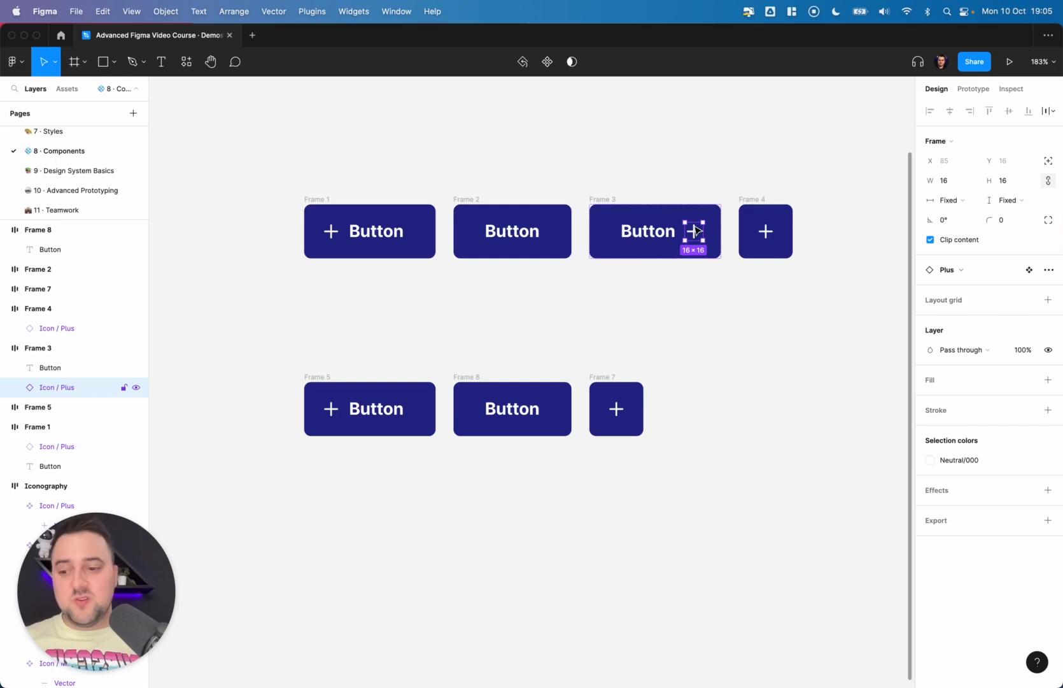
pyautogui.moveTo(731, 268); pyautogui.dragTo(572, 179)
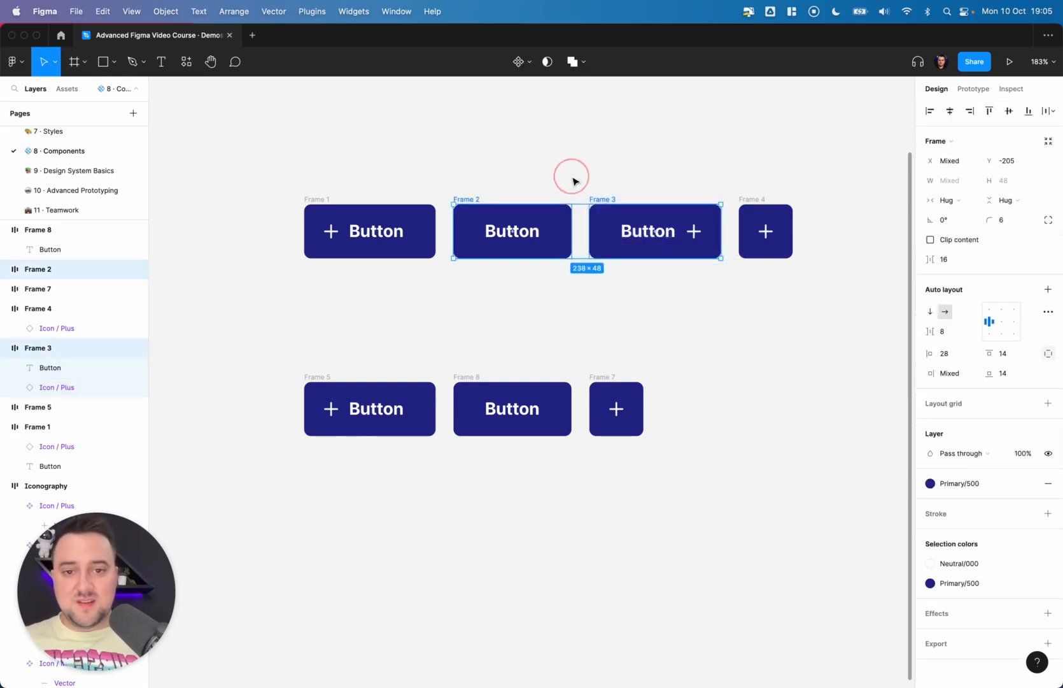
pyautogui.click(603, 182)
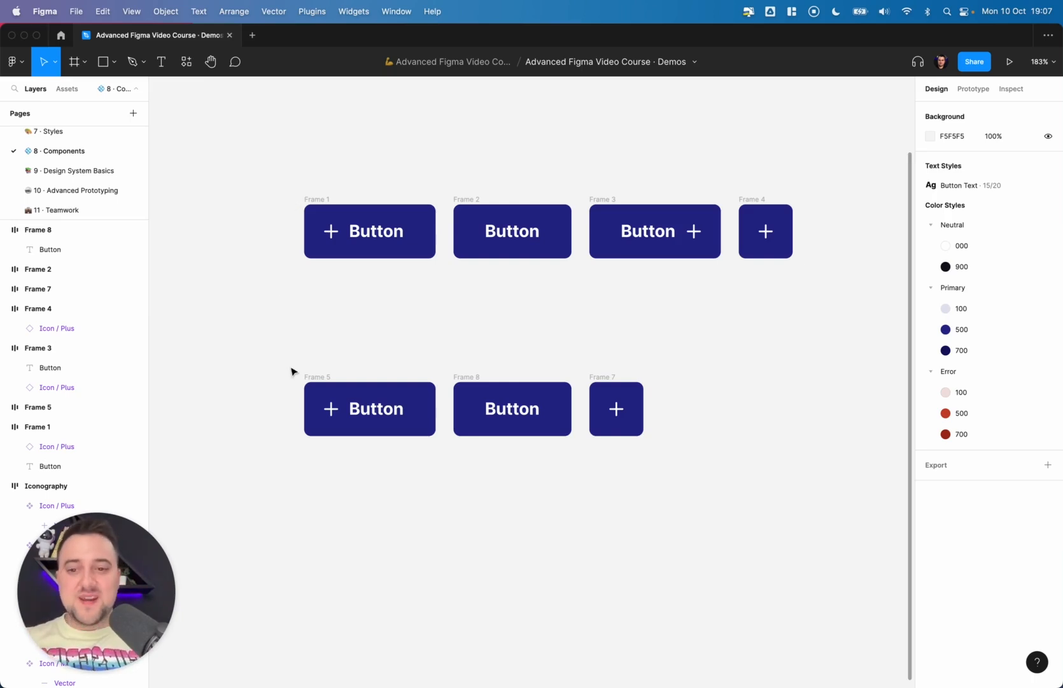
# - Set the corner radius of all lower-row buttons to 80 to make them pill-shaped
pyautogui.moveTo(275, 351); pyautogui.dragTo(801, 522)
pyautogui.click(1010, 222)
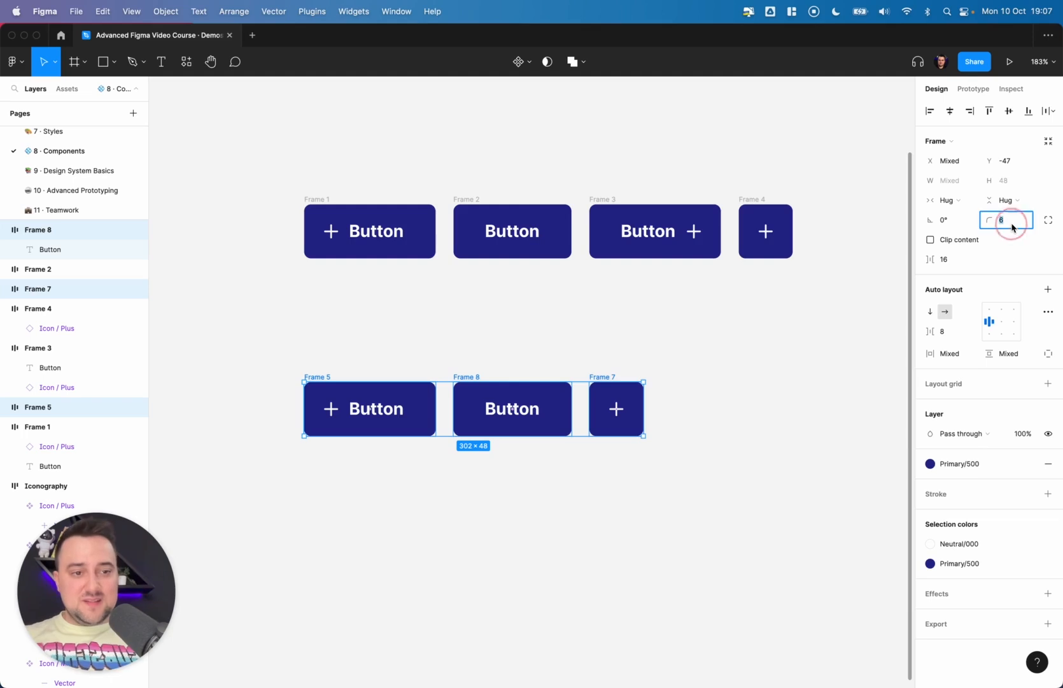
pyautogui.write('100')
pyautogui.press('Return')
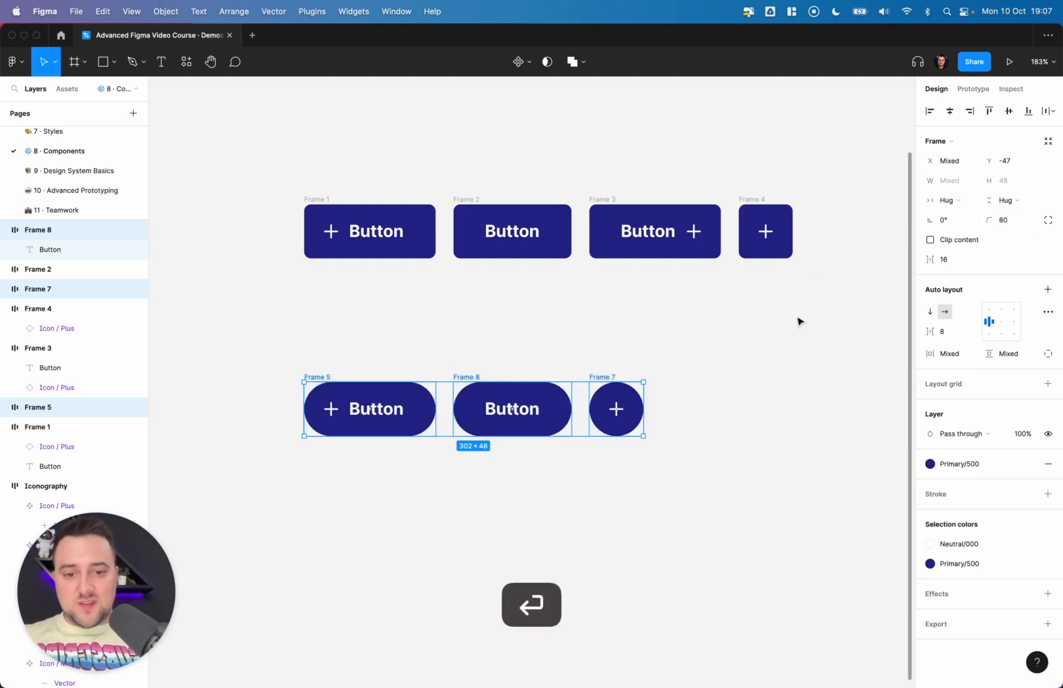
pyautogui.click(739, 408)
pyautogui.moveTo(746, 492); pyautogui.dragTo(258, 371)
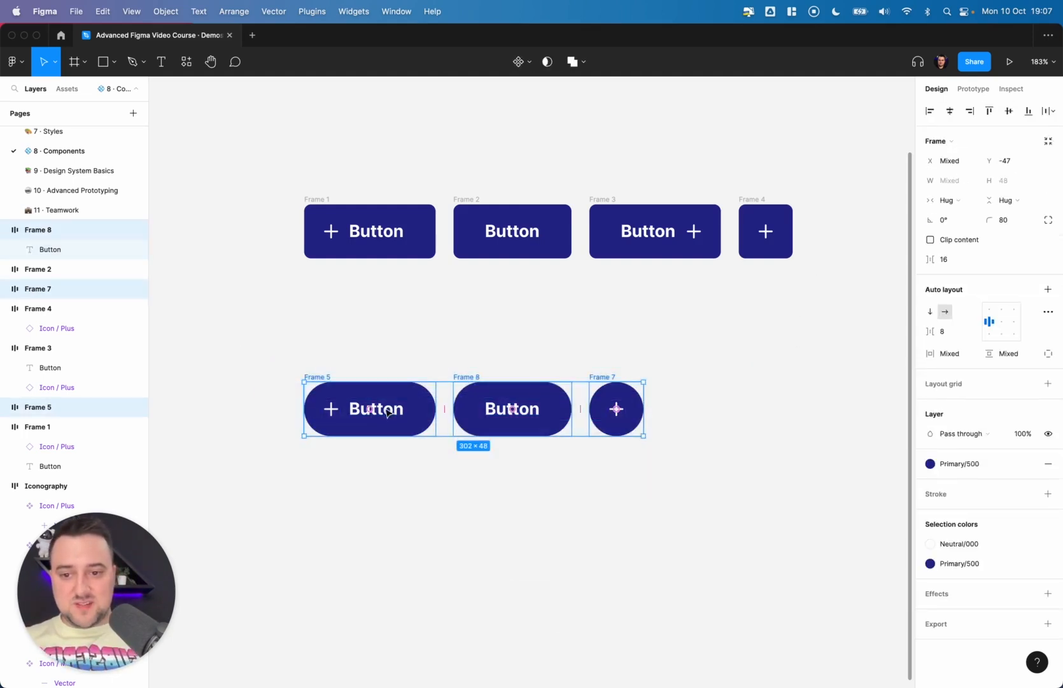
# - Move the lower row of pill-shaped buttons further down, away from the top row
pyautogui.moveTo(391, 412); pyautogui.dragTo(393, 500)
pyautogui.click(481, 347)
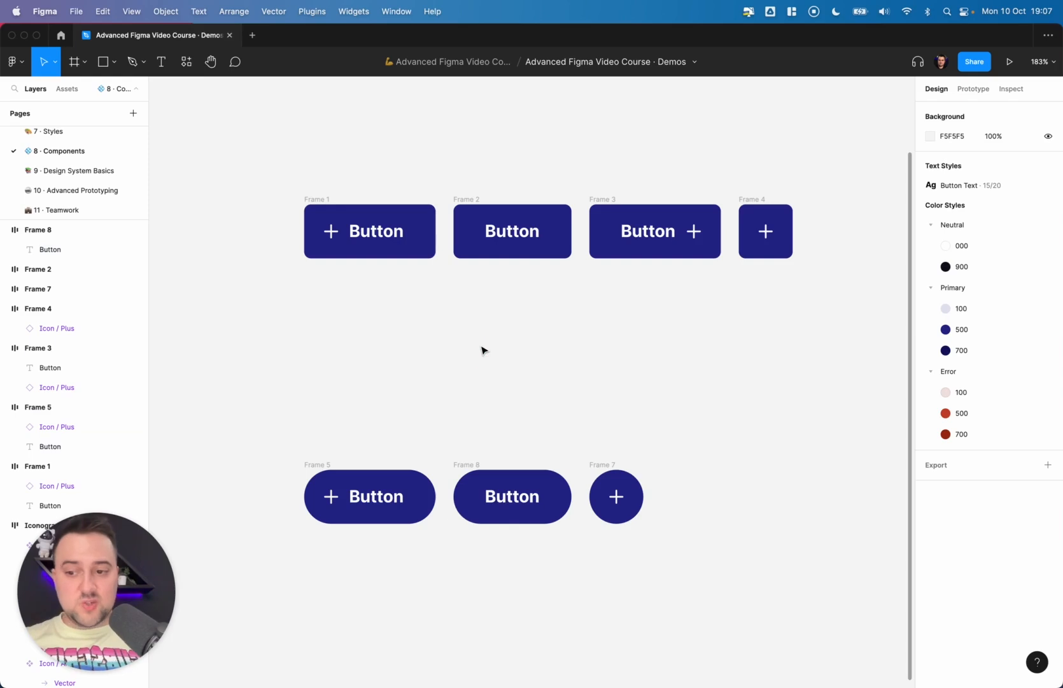
# - Select the four top-row buttons and combine them into a component set
pyautogui.scroll(2, 481, 347)
pyautogui.hscroll(1, 482, 347)
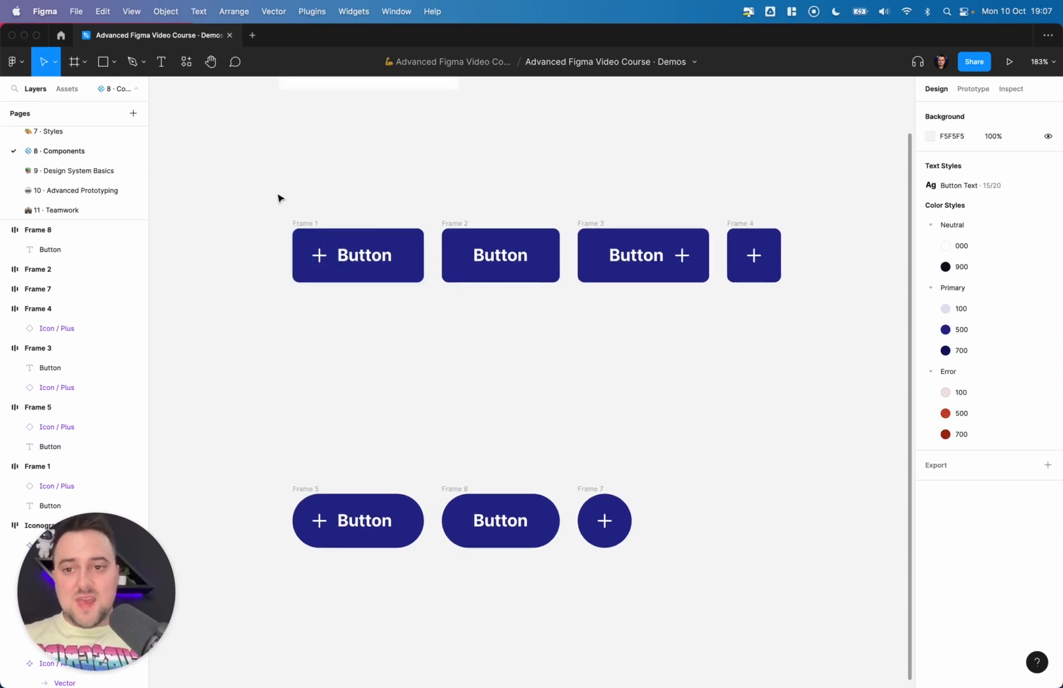
pyautogui.moveTo(237, 180); pyautogui.dragTo(807, 358)
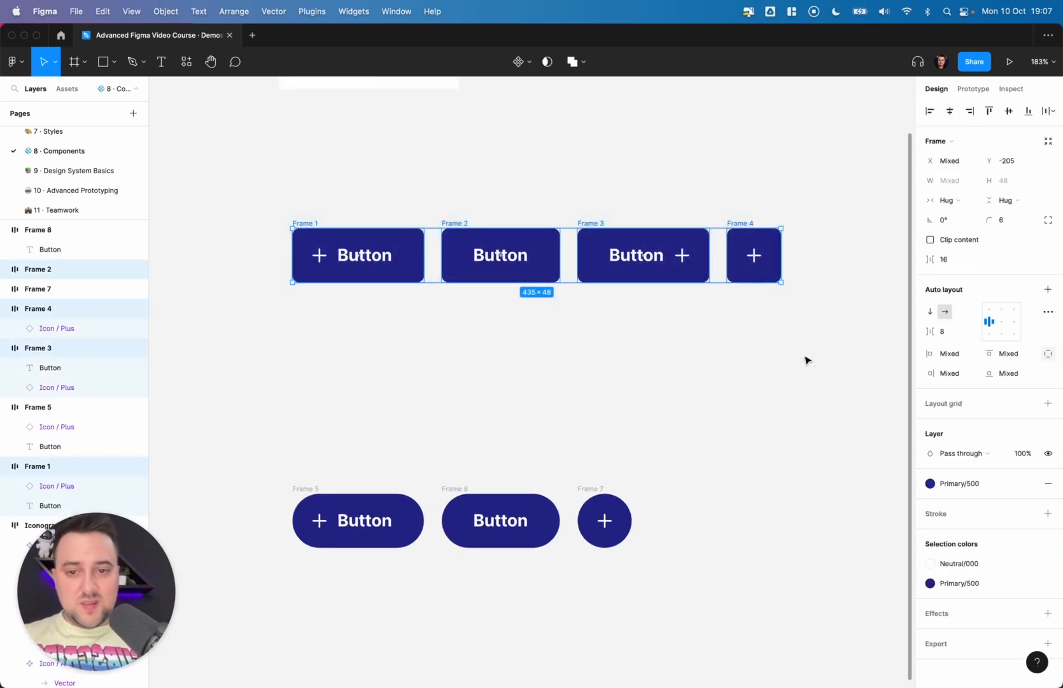
pyautogui.click(521, 62)
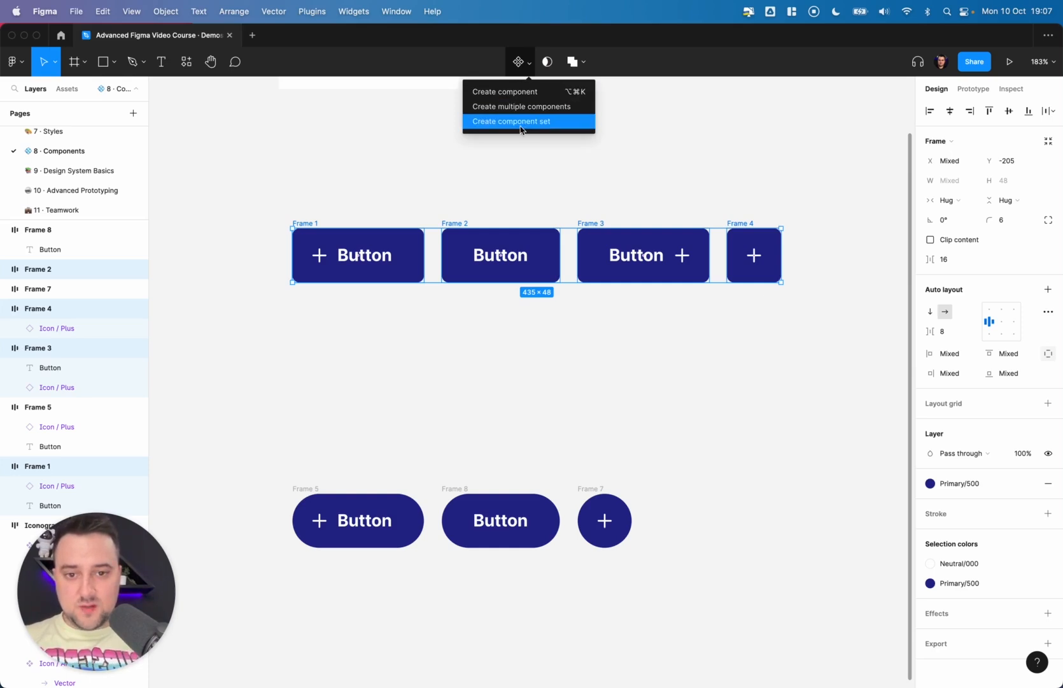
pyautogui.click(521, 123)
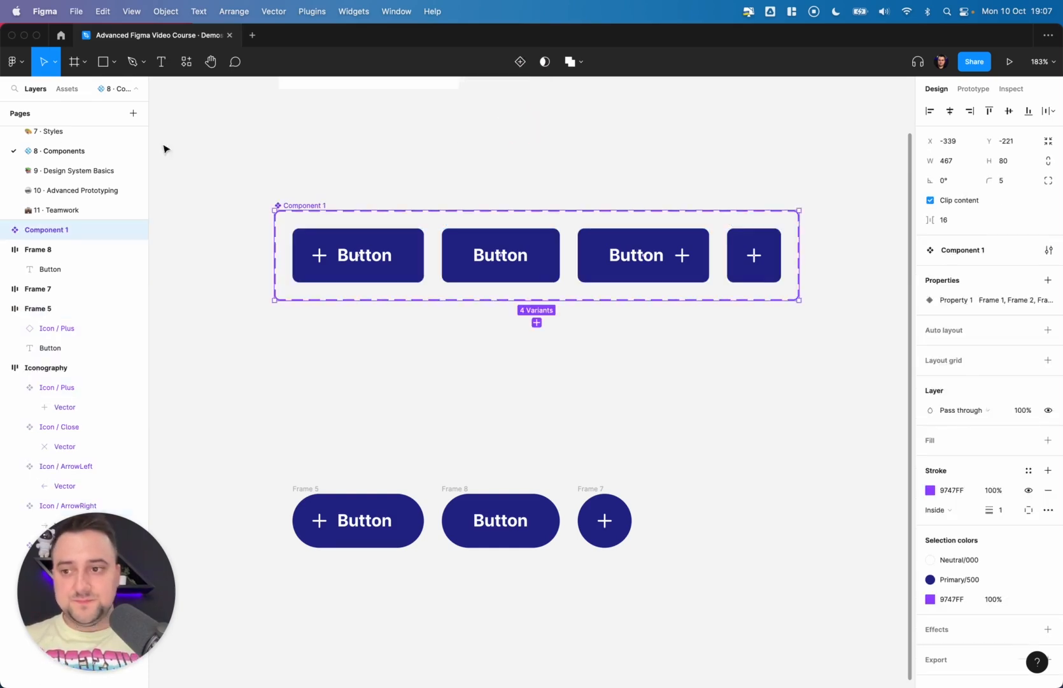
# - Rename the new component set to Button
pyautogui.click(64, 236)
pyautogui.doubleClick(64, 235)
pyautogui.write('Button')
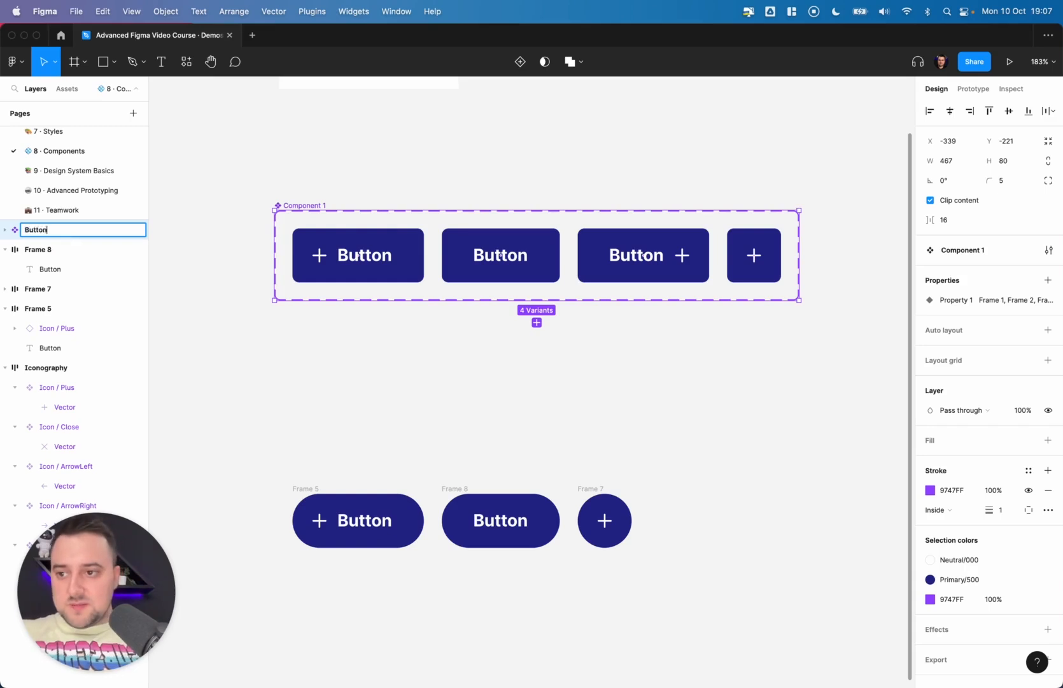
pyautogui.press('Return')
pyautogui.click(5, 229)
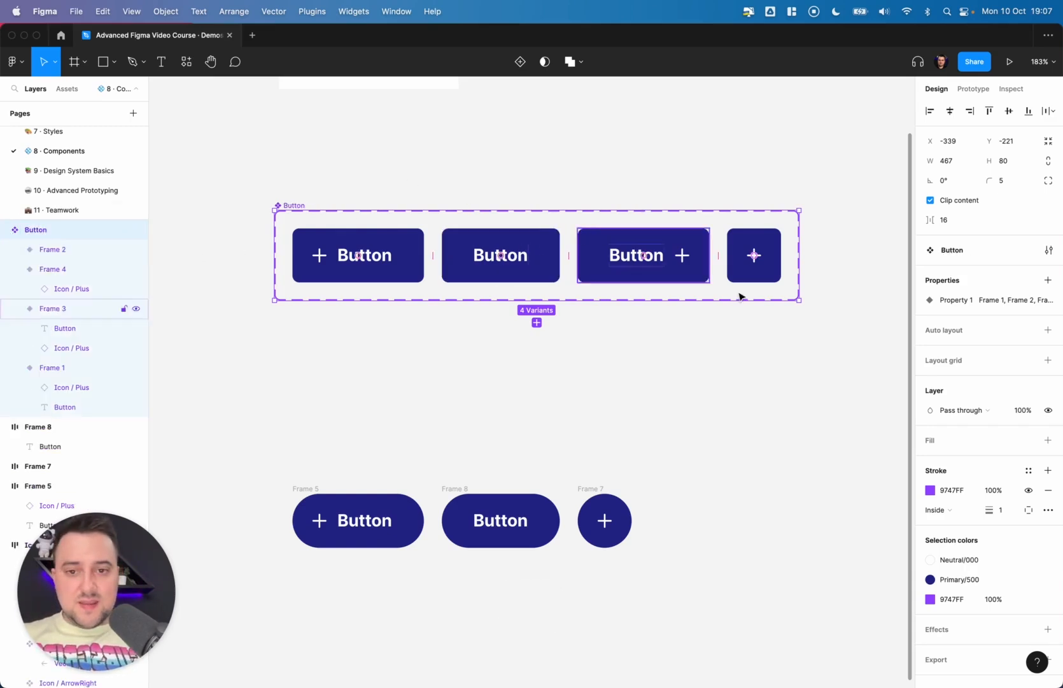
# - Rename the component set's variant property to Type
pyautogui.click(943, 299)
pyautogui.doubleClick(948, 302)
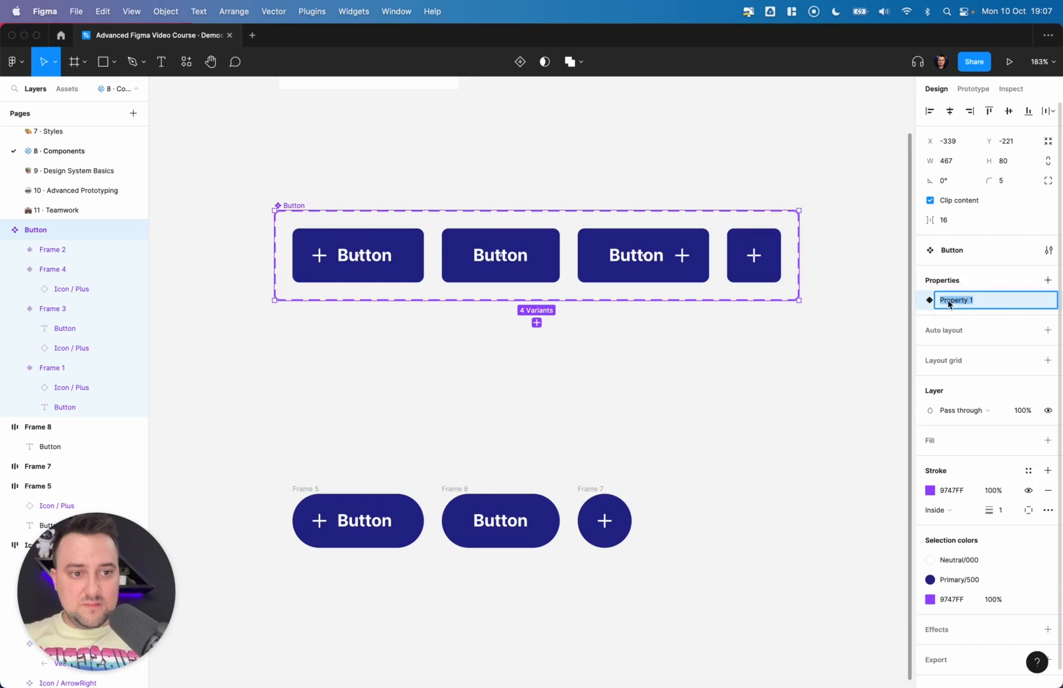
pyautogui.write('Type')
pyautogui.press('Return')
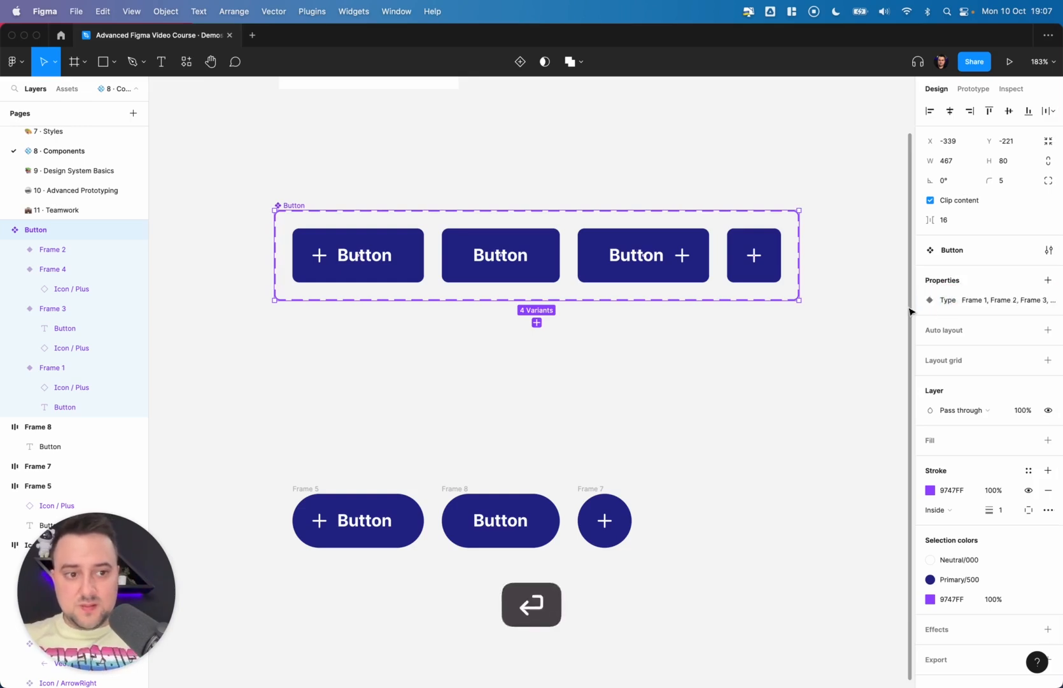
# - Open the Type property's values and rename the first two to Icon Left and Text Only
pyautogui.click(419, 238)
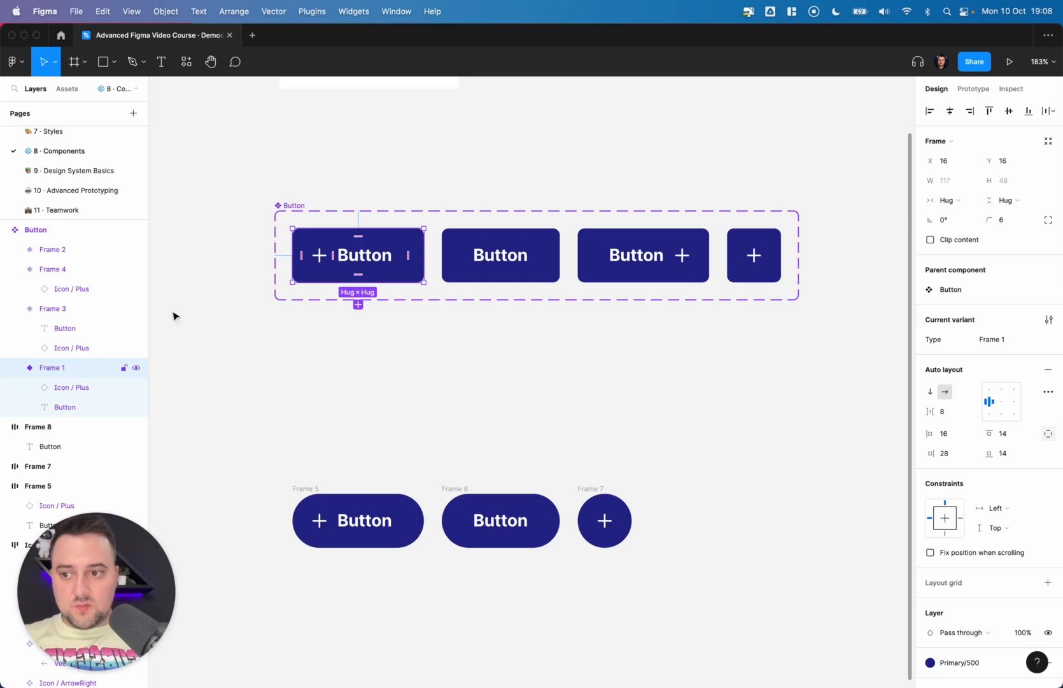
pyautogui.click(463, 361)
pyautogui.click(290, 206)
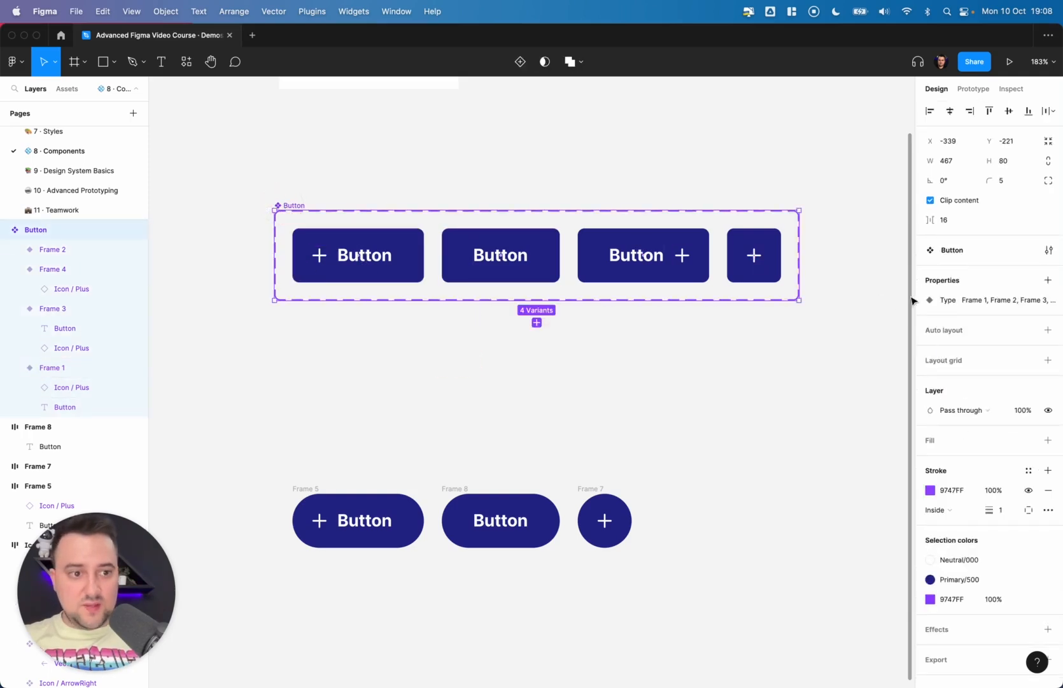
pyautogui.click(1016, 300)
pyautogui.doubleClick(1003, 299)
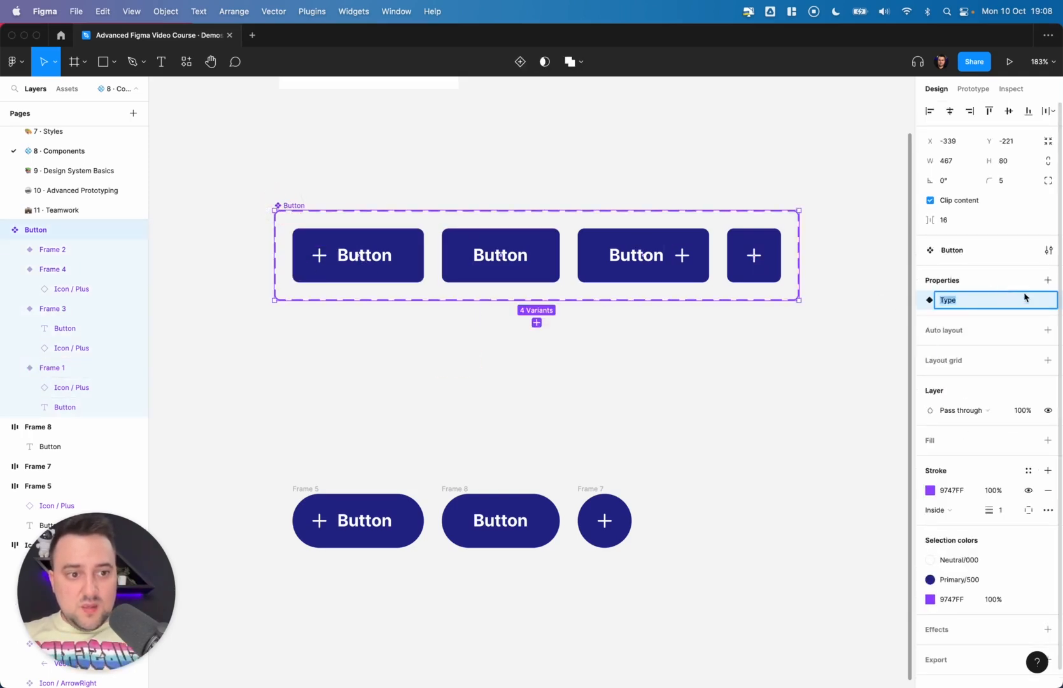
pyautogui.click(1020, 288)
pyautogui.click(1029, 299)
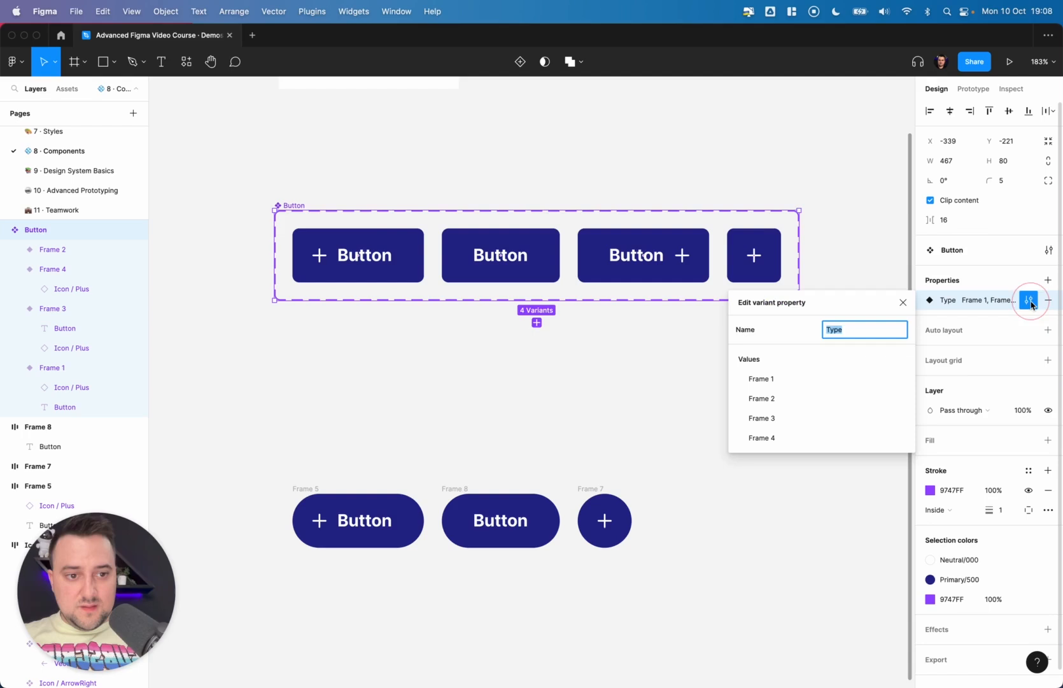
pyautogui.click(786, 380)
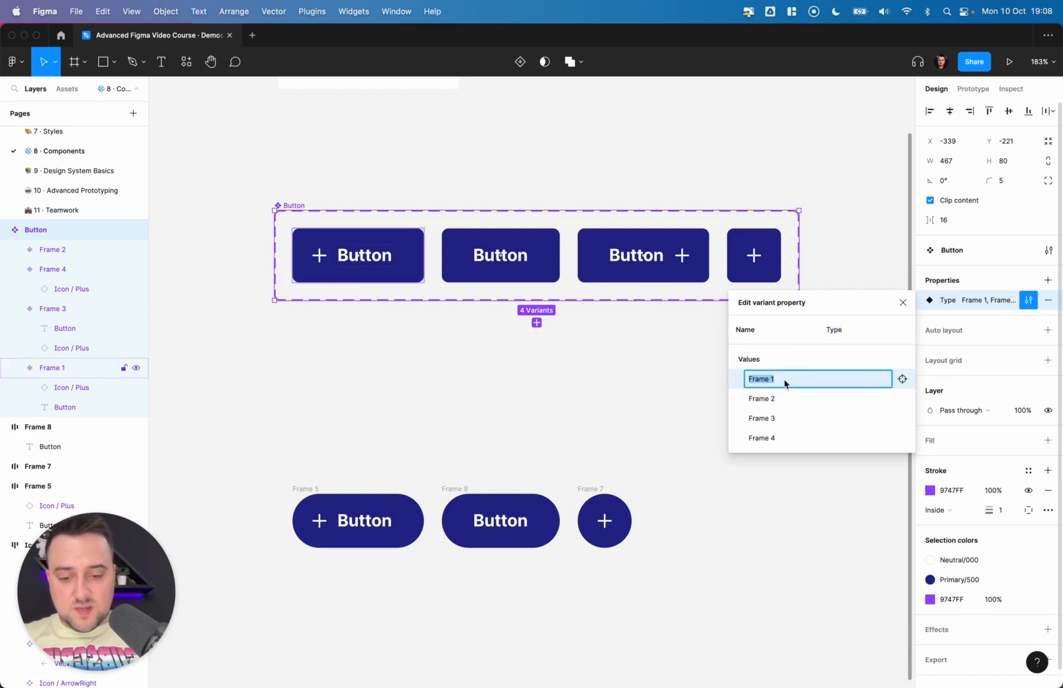
pyautogui.write('Icon Left')
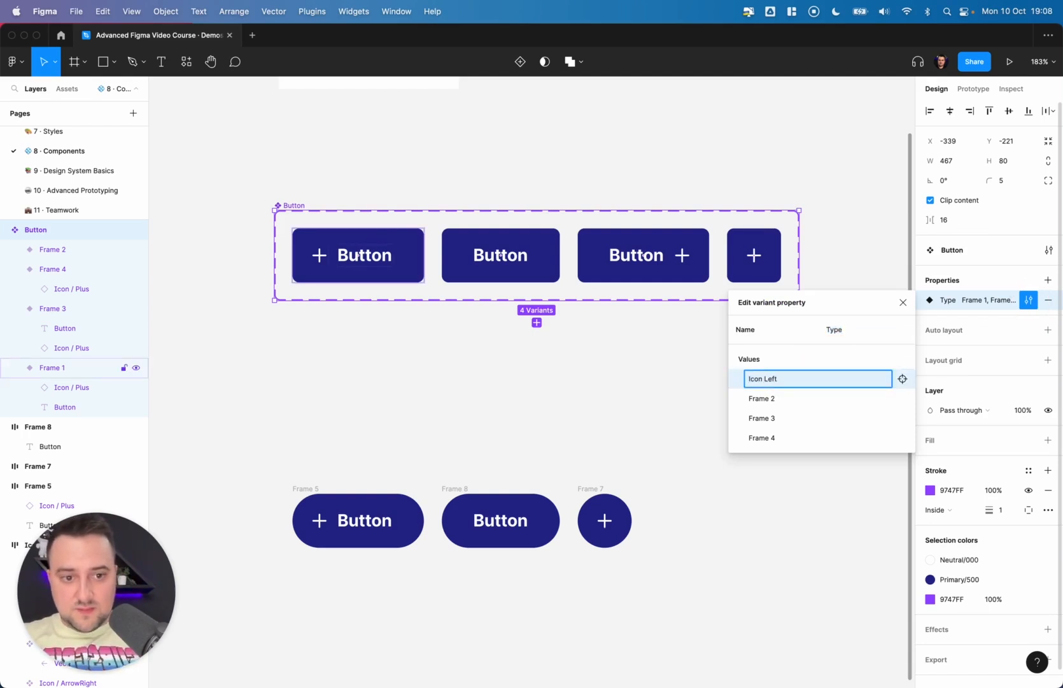
pyautogui.click(774, 398)
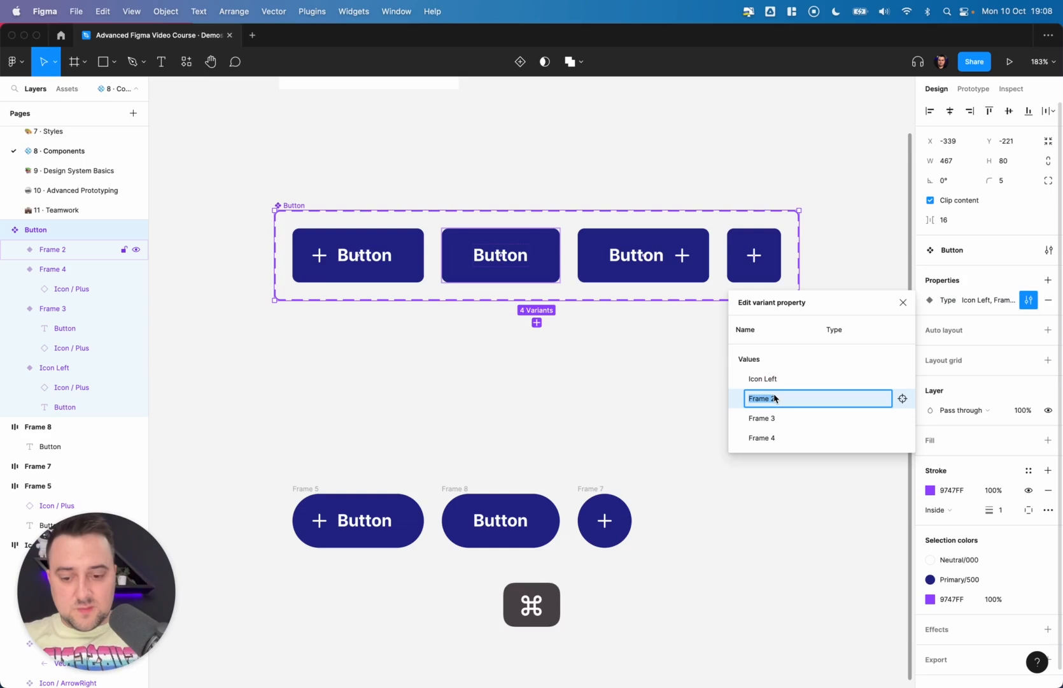
pyautogui.write('Text Only')
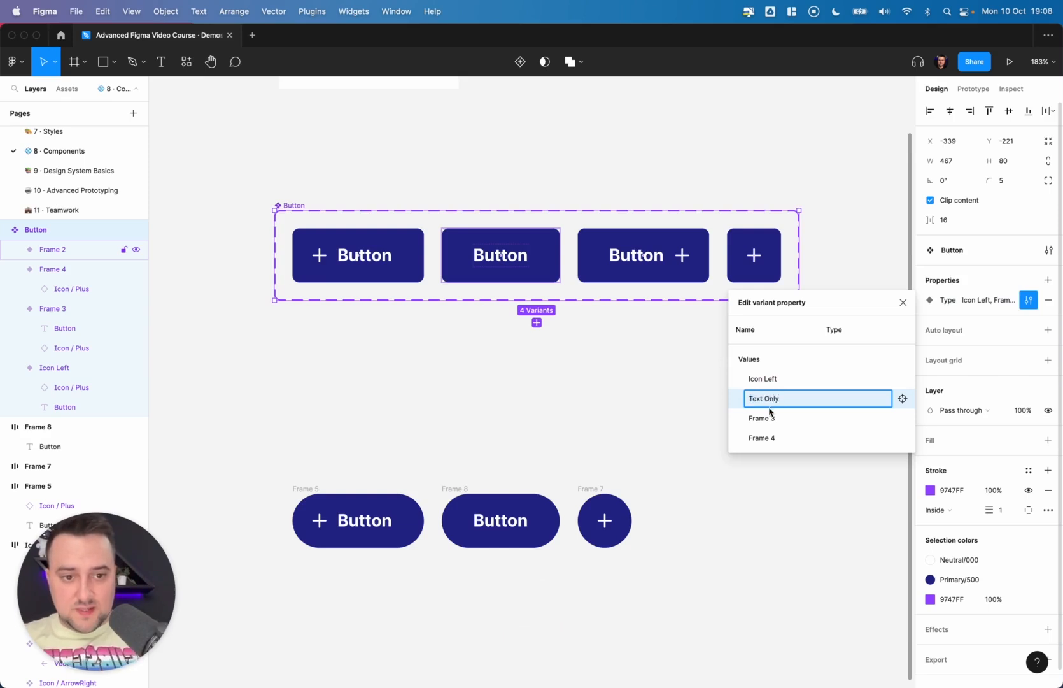
# - Rename the remaining two Type values to Icon Right and Icon Only
pyautogui.click(769, 413)
pyautogui.press('super+a')
pyautogui.write('Icon Ri')
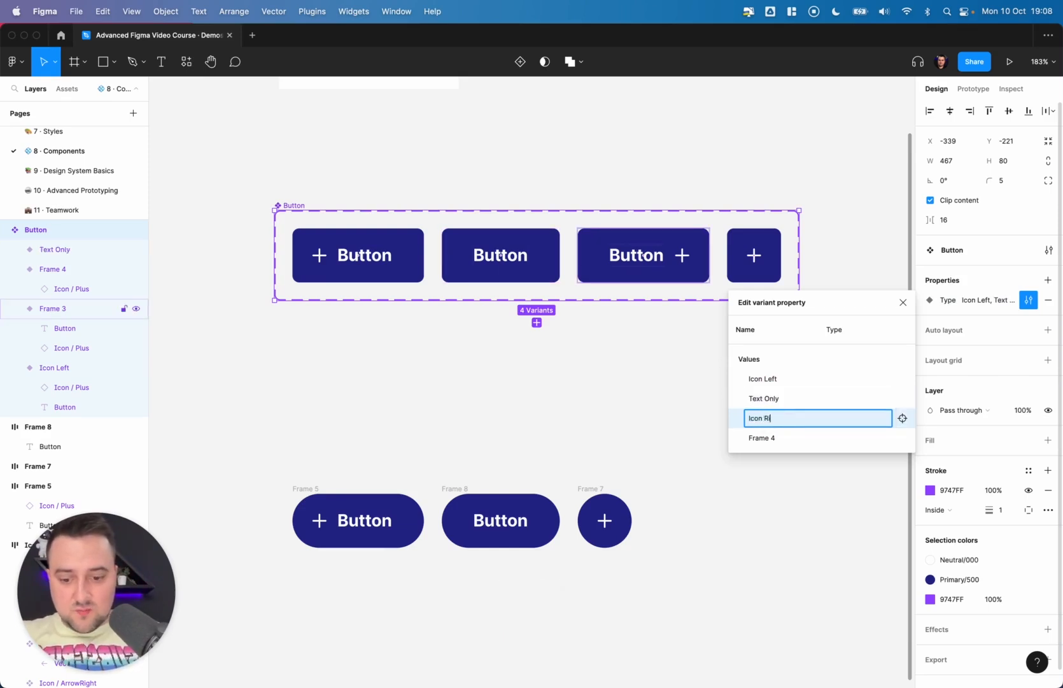
pyautogui.write('ght')
pyautogui.click(764, 438)
pyautogui.press('super+a')
pyautogui.write('Icon')
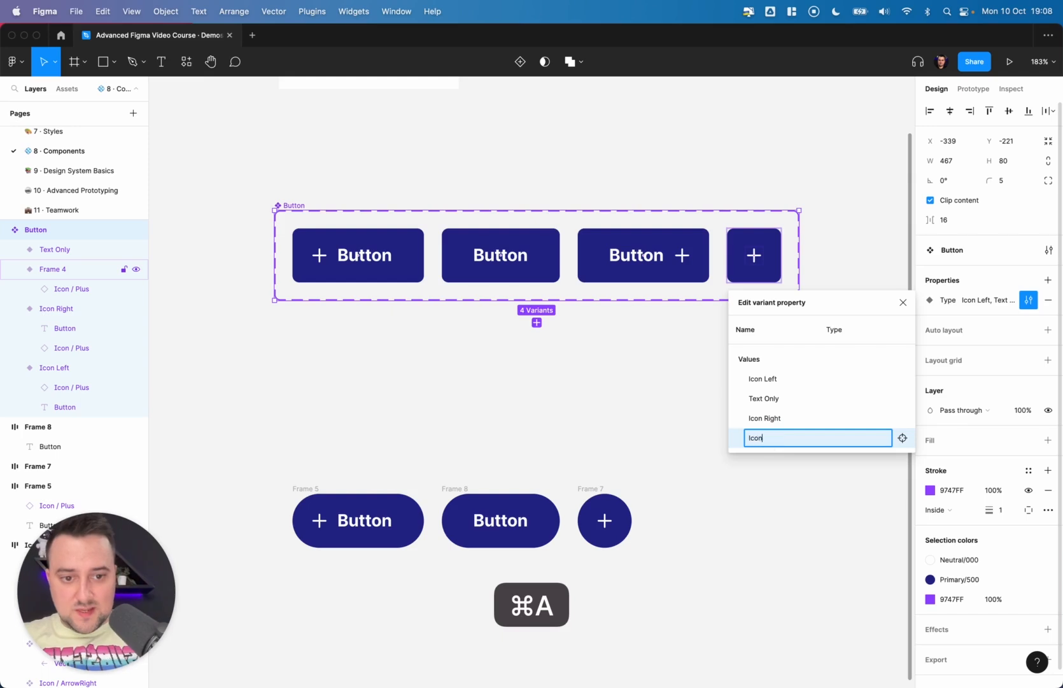
pyautogui.write(' Only')
pyautogui.press('Return')
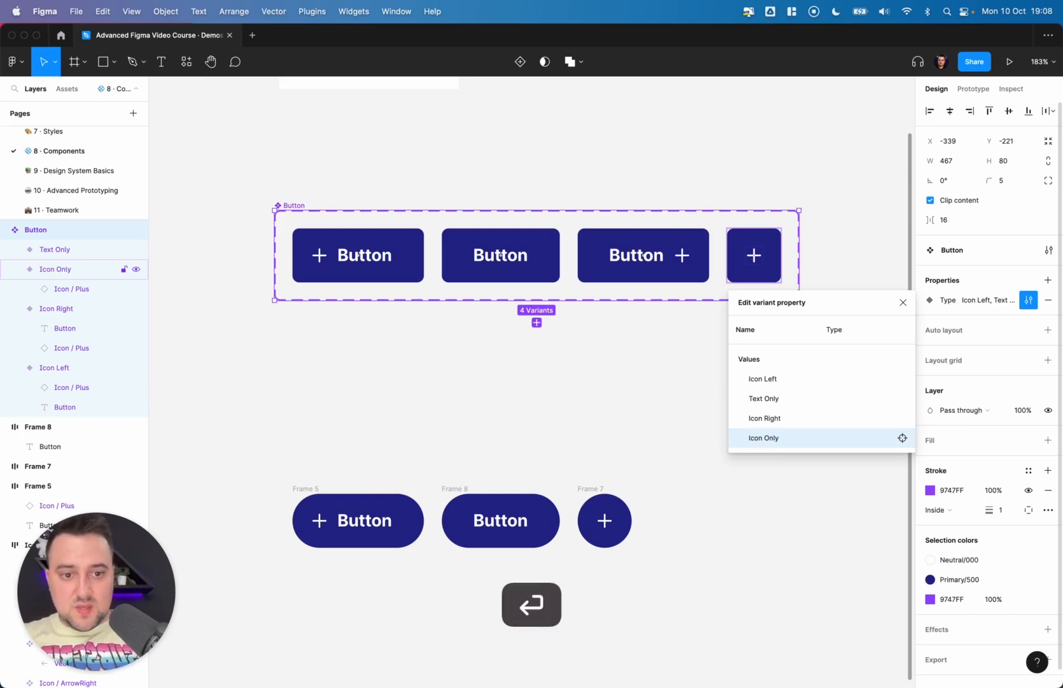
pyautogui.click(637, 408)
# - Drag an instance of the Icon Left variant out beside the component set
pyautogui.click(375, 254)
pyautogui.scroll(-5, 376, 254)
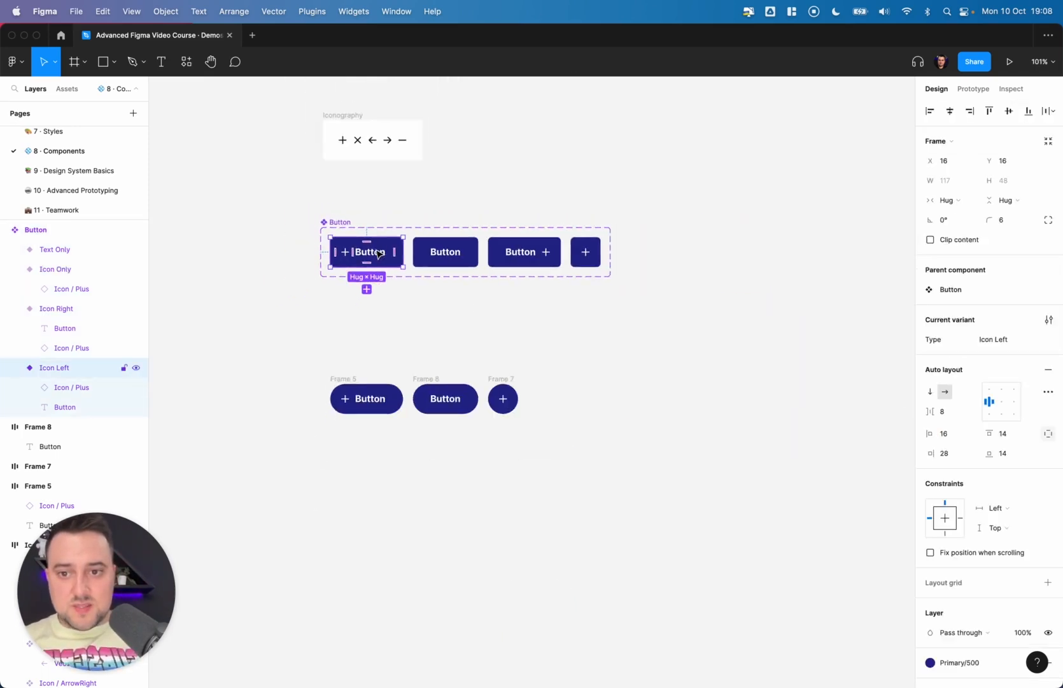
pyautogui.moveTo(377, 253); pyautogui.dragTo(719, 267)
# - Switch the instance's Type through Icon Right, Icon Only and Text Only, ending on Icon Left
pyautogui.click(1019, 289)
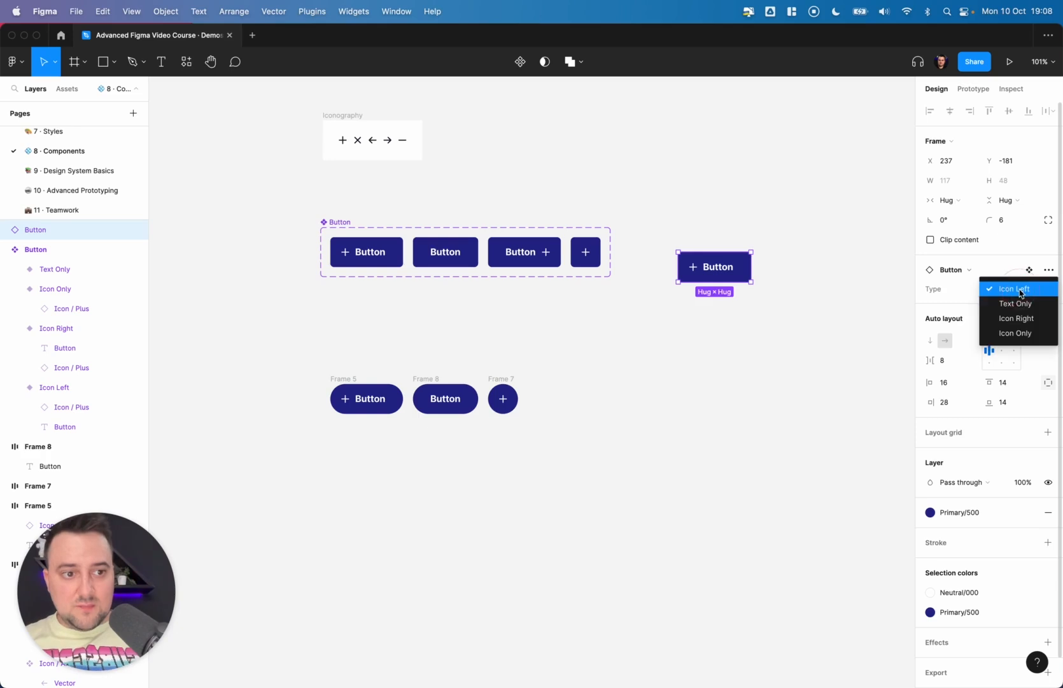
pyautogui.click(1016, 318)
pyautogui.click(1011, 289)
pyautogui.click(1012, 304)
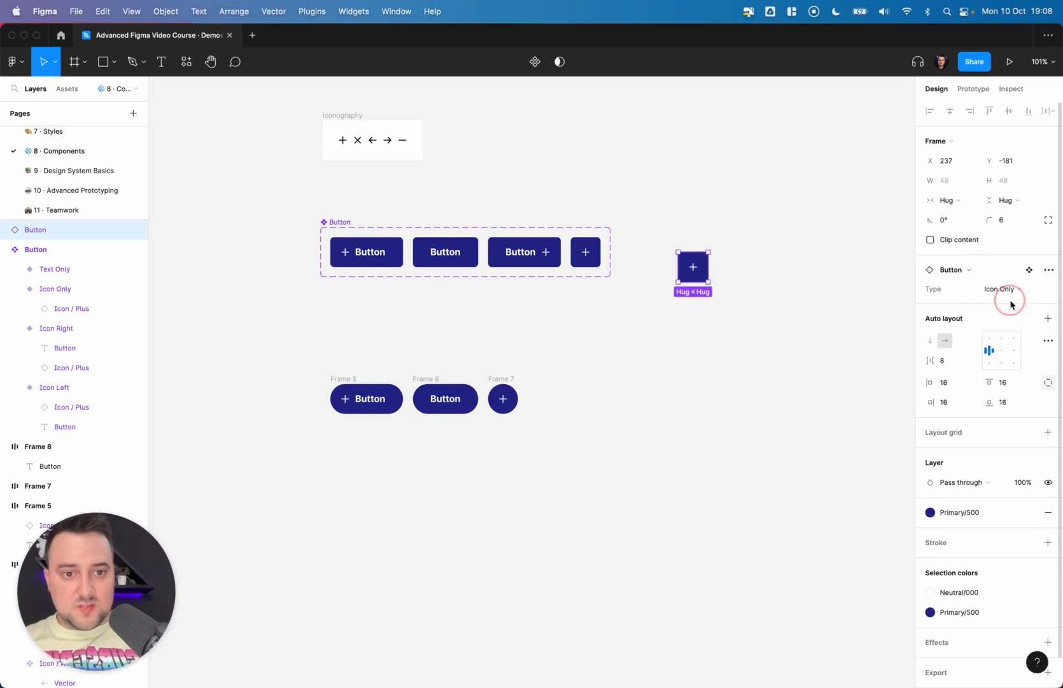
pyautogui.click(1011, 290)
pyautogui.click(1003, 259)
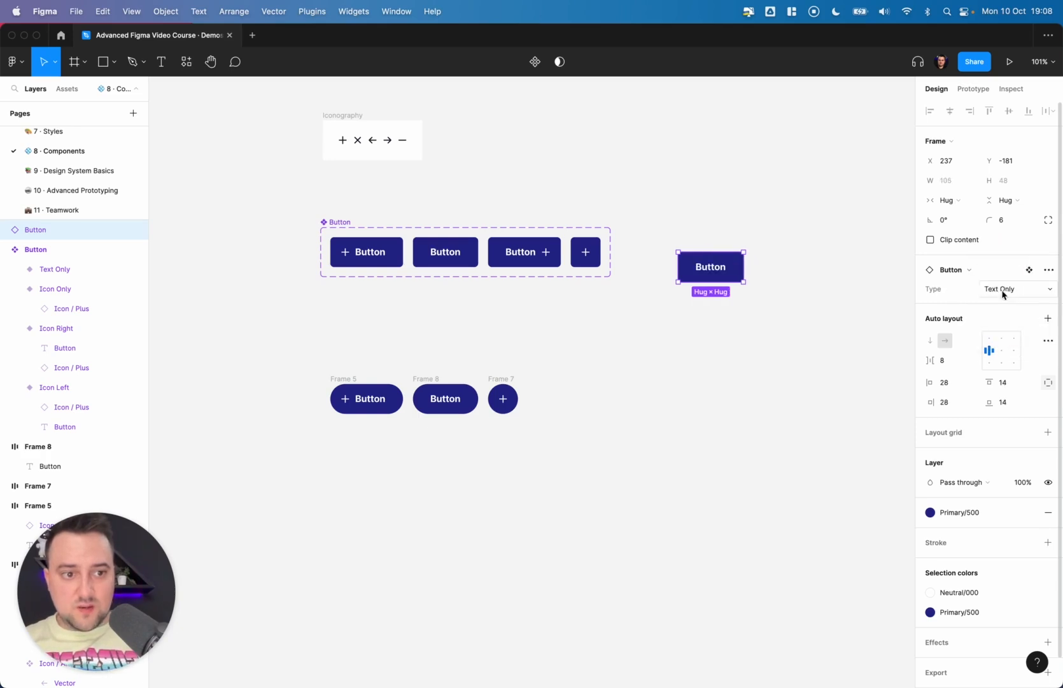
pyautogui.click(1003, 292)
pyautogui.click(1006, 274)
pyautogui.click(1004, 290)
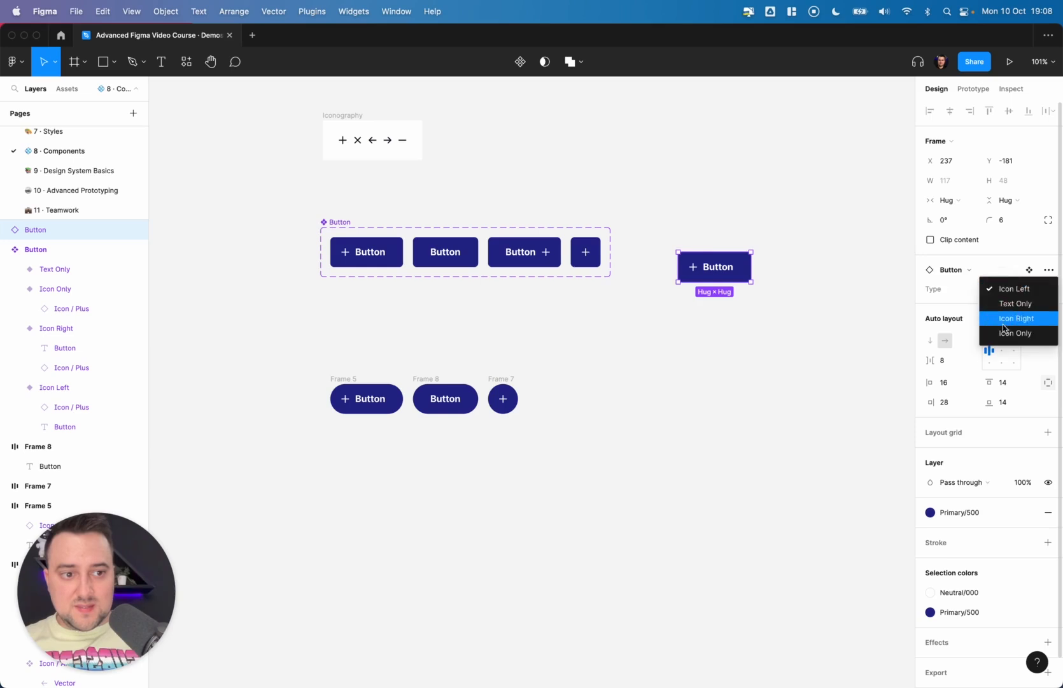
pyautogui.click(1004, 329)
pyautogui.click(1003, 292)
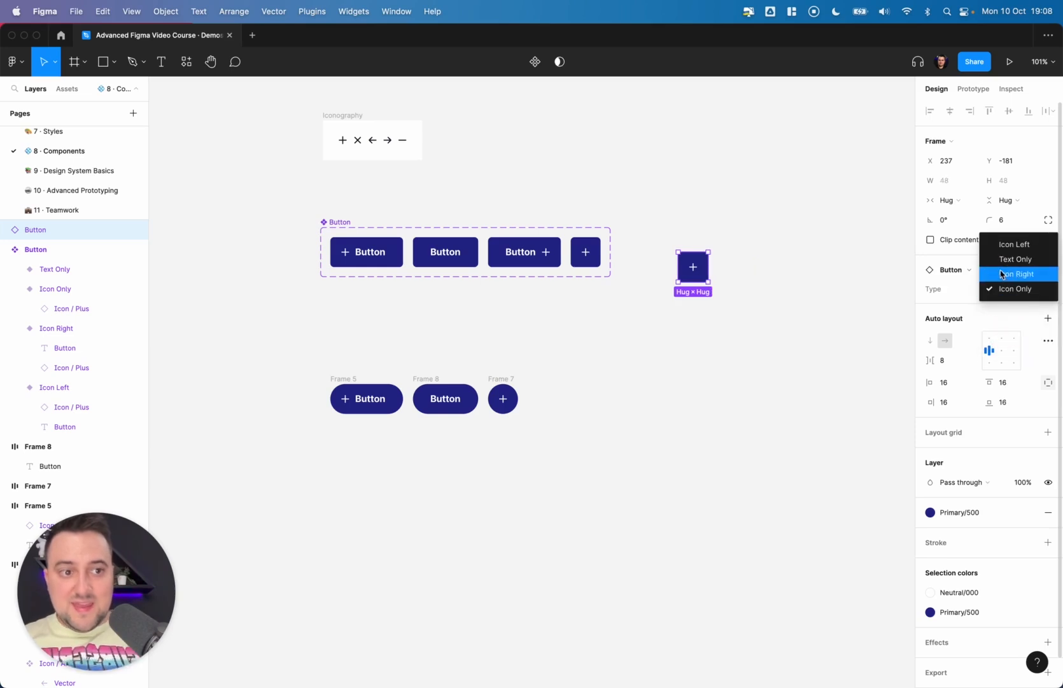
pyautogui.click(1001, 274)
pyautogui.click(1003, 290)
pyautogui.click(1002, 276)
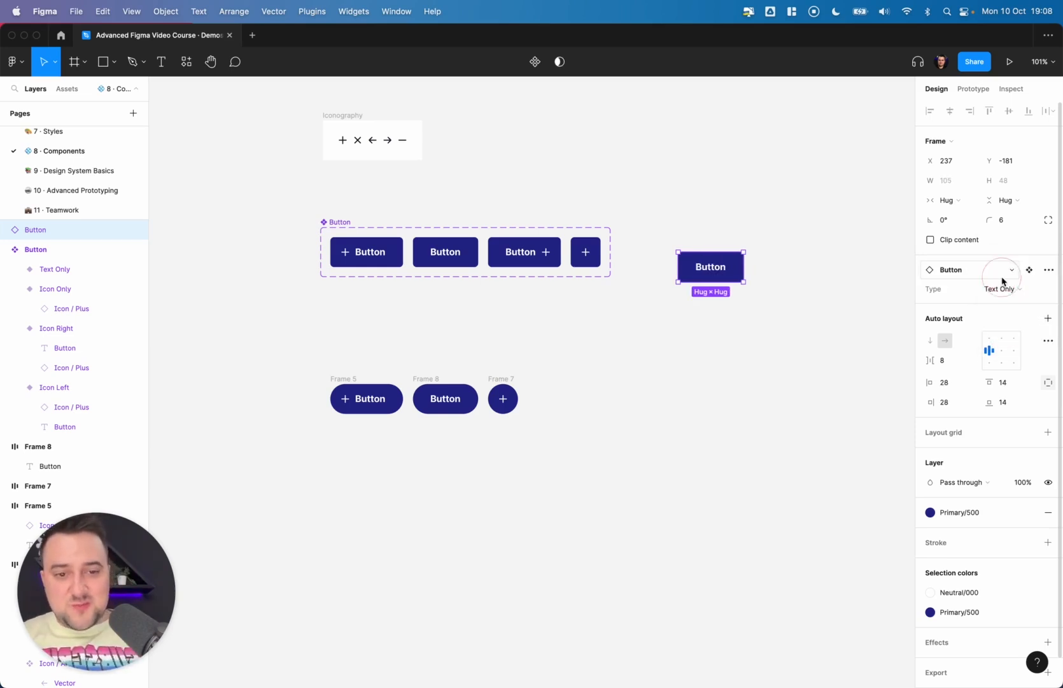
pyautogui.click(1003, 290)
pyautogui.click(1003, 273)
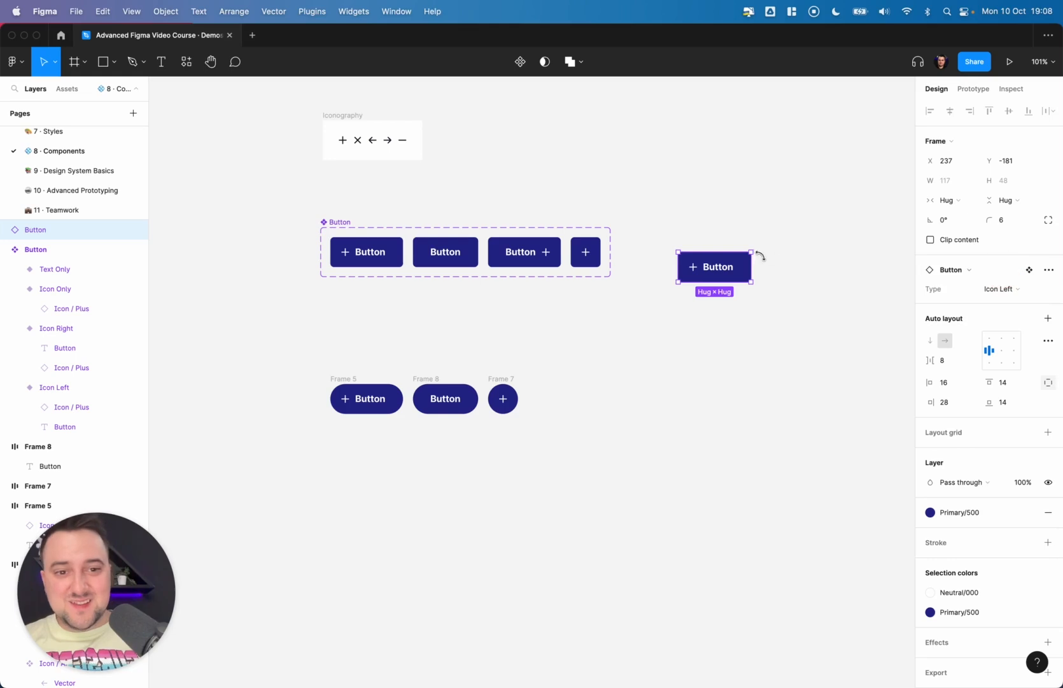
# - Delete the test instance of the button
pyautogui.scroll(5, 761, 256)
pyautogui.scroll(-4, 420, 249)
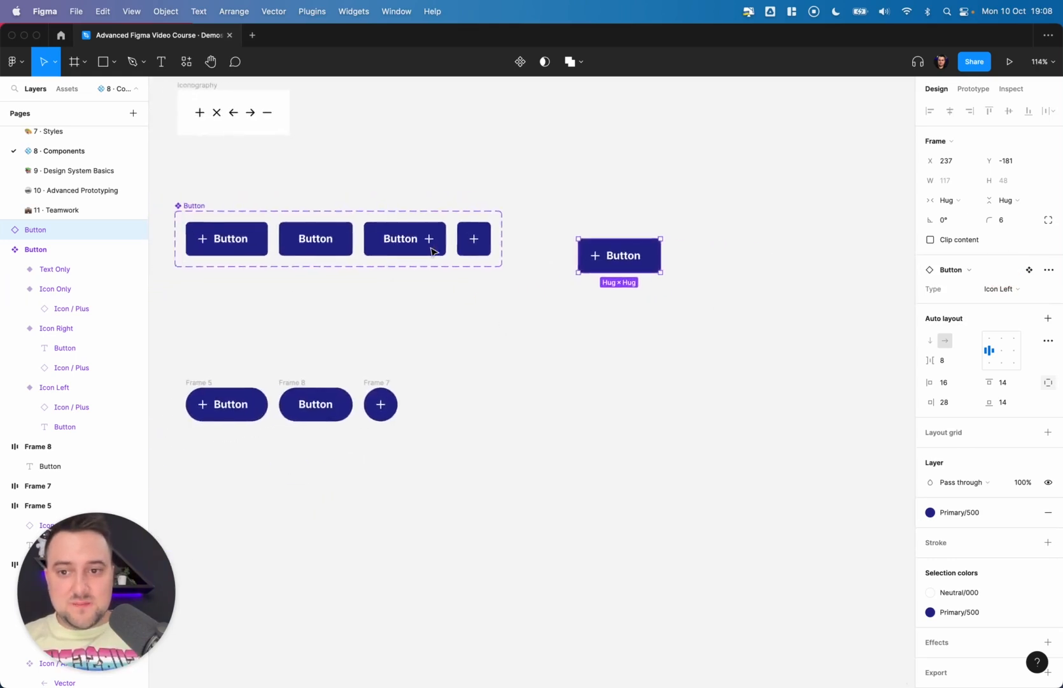
pyautogui.hscroll(-5, 431, 251)
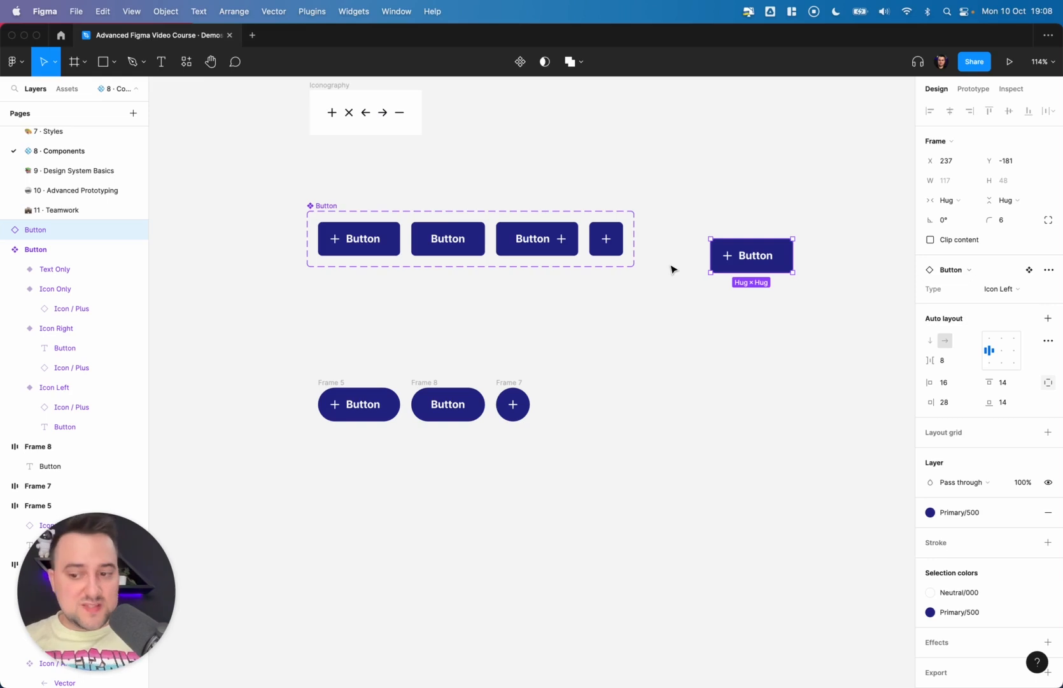
pyautogui.press('Delete')
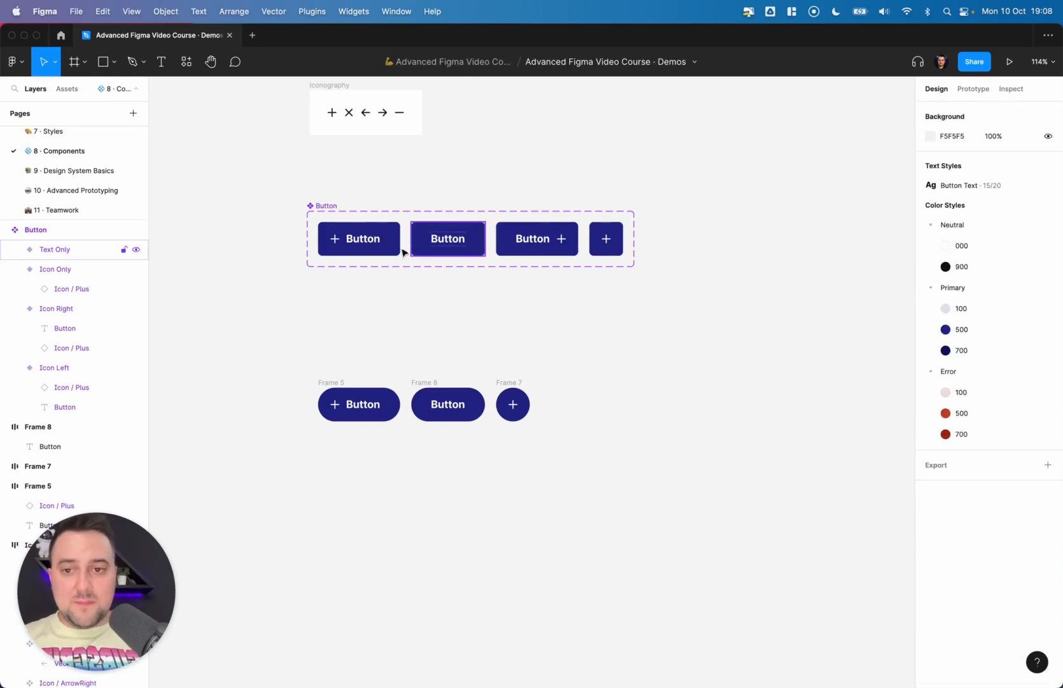
# - Select all four variants in the set and add a duplicate group of four new variants
pyautogui.click(372, 245)
pyautogui.keyDown('shift'); pyautogui.click(446, 240); pyautogui.keyUp('shift')
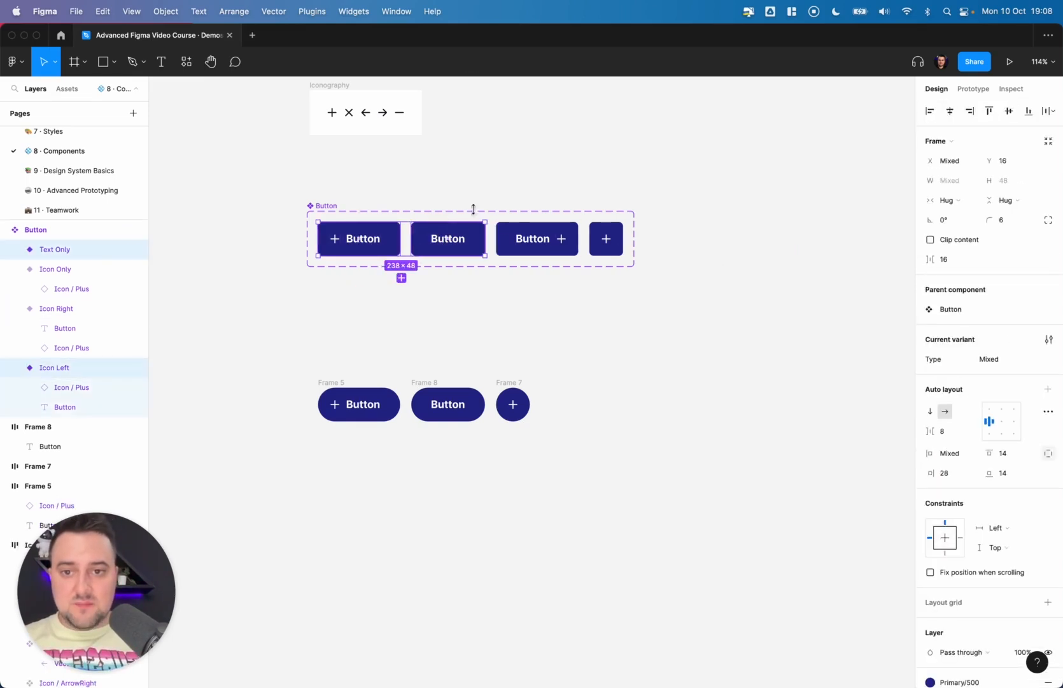
pyautogui.keyDown('shift'); pyautogui.click(534, 239); pyautogui.keyUp('shift')
pyautogui.keyDown('shift'); pyautogui.click(591, 238); pyautogui.keyUp('shift')
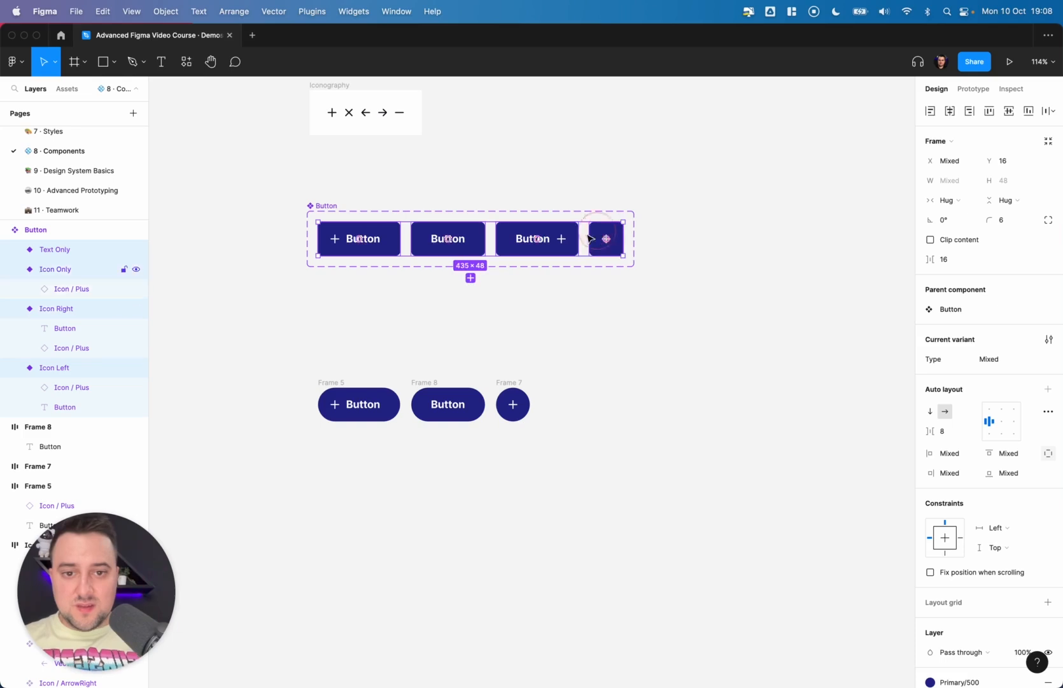
pyautogui.click(470, 277)
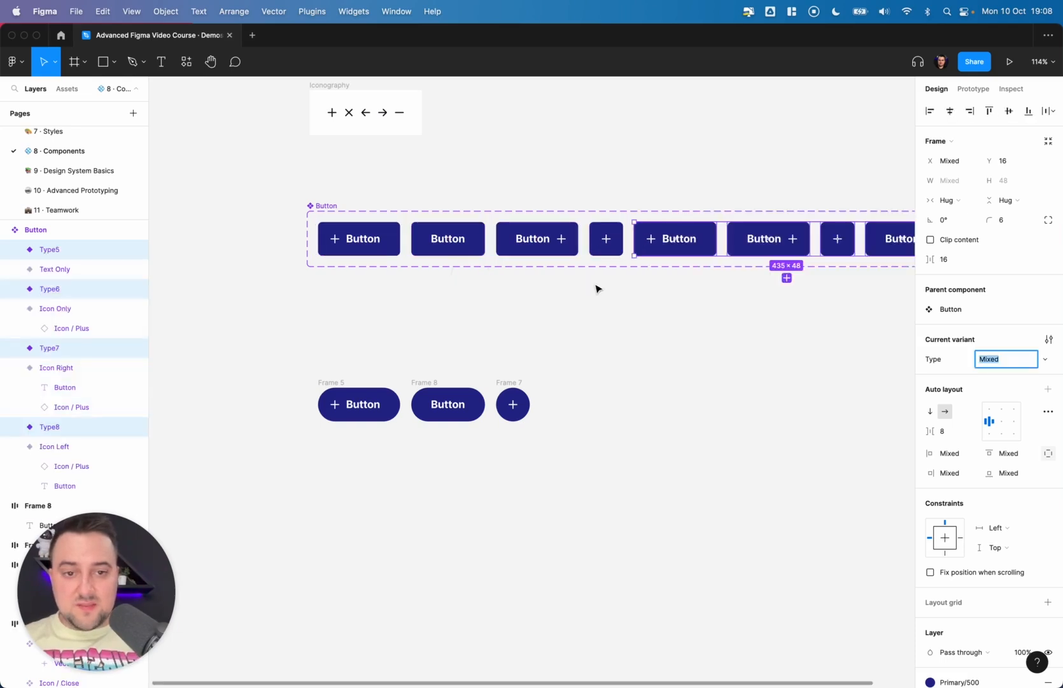
pyautogui.scroll(-4, 596, 288)
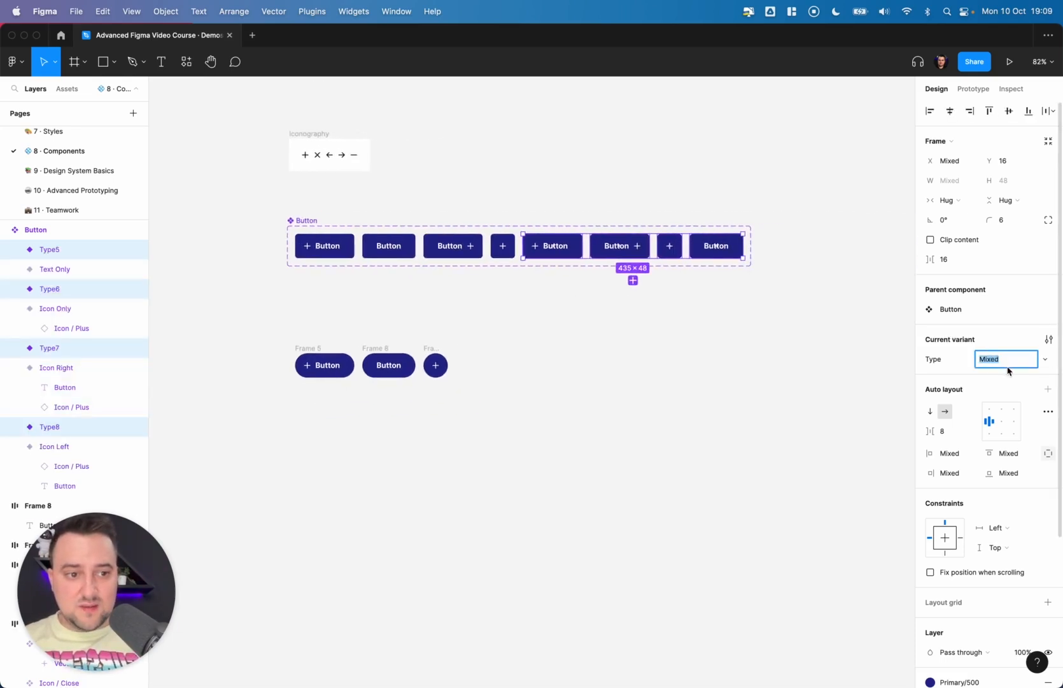
# - Change the fill of the four new variants to the Error/500 color style
pyautogui.click(1049, 339)
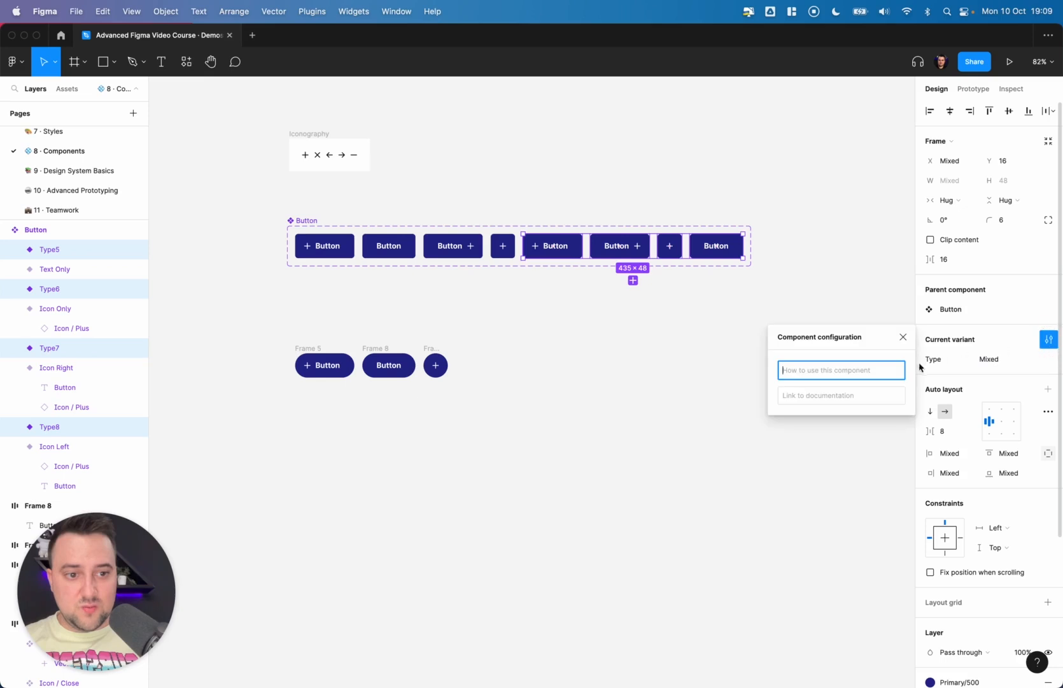
pyautogui.click(1051, 341)
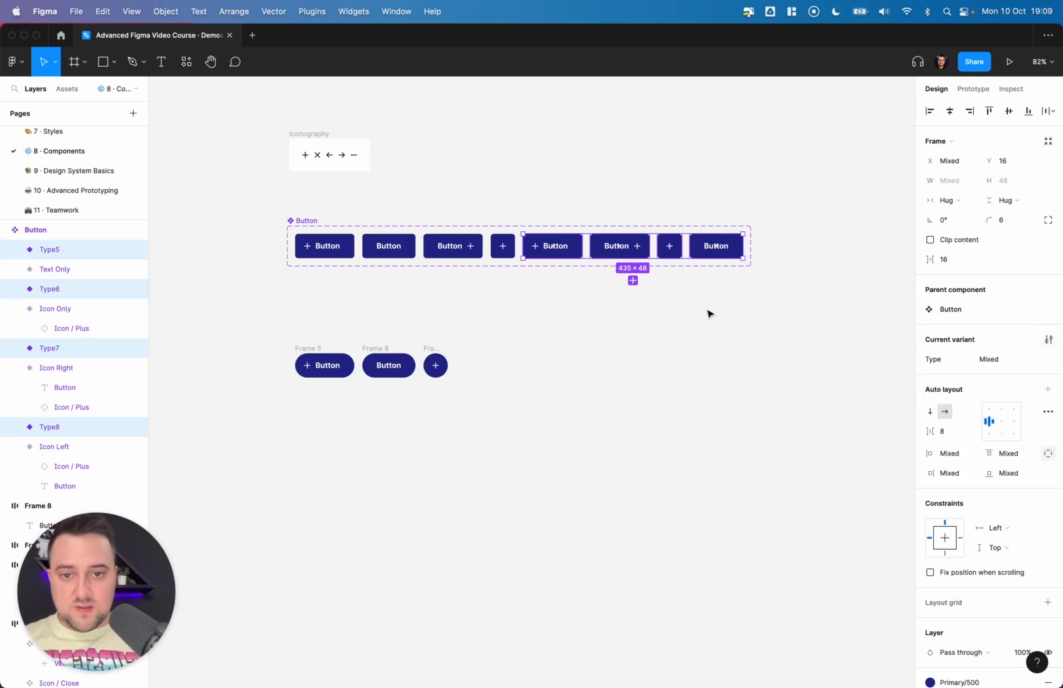
pyautogui.scroll(-3, 1004, 545)
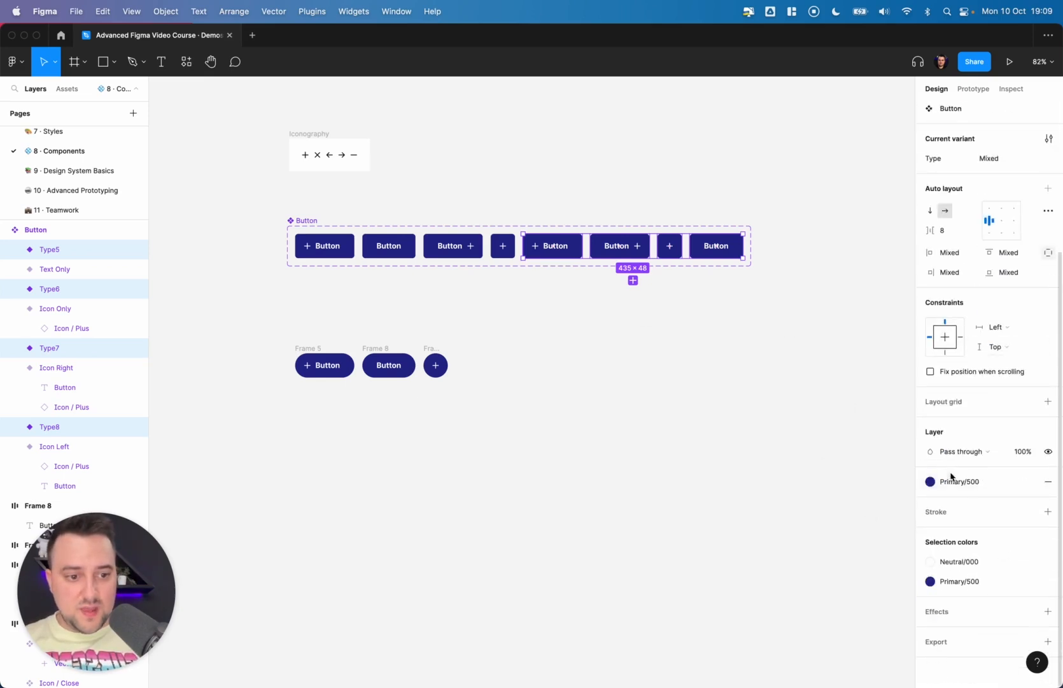
pyautogui.click(930, 482)
pyautogui.click(960, 659)
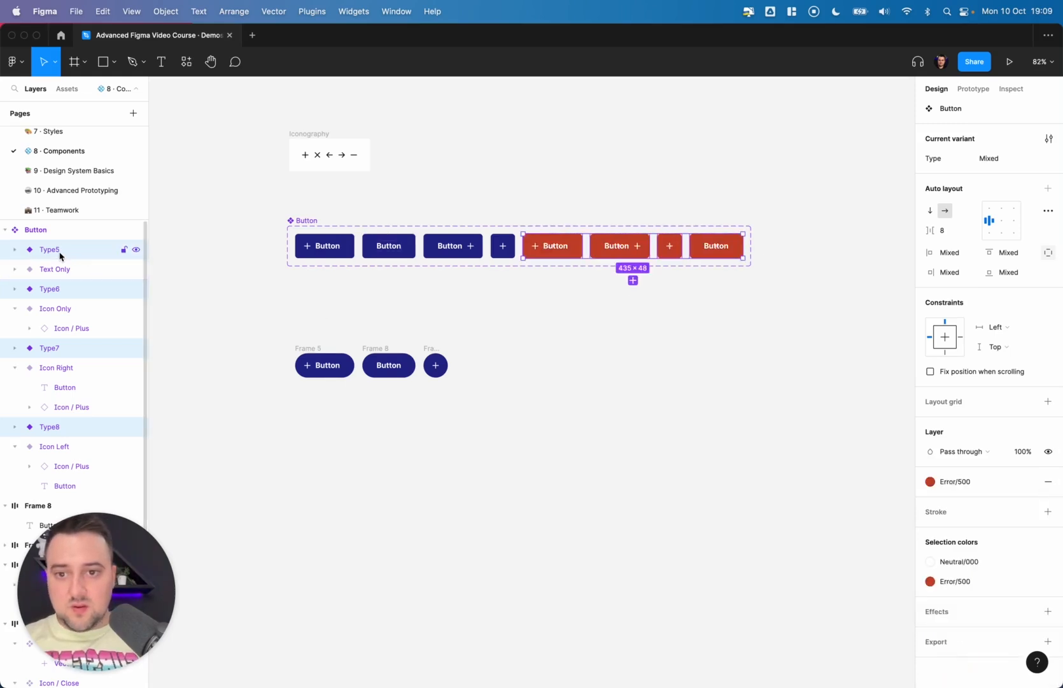
# - Add a variant property named Importance to the Button component set
pyautogui.click(553, 321)
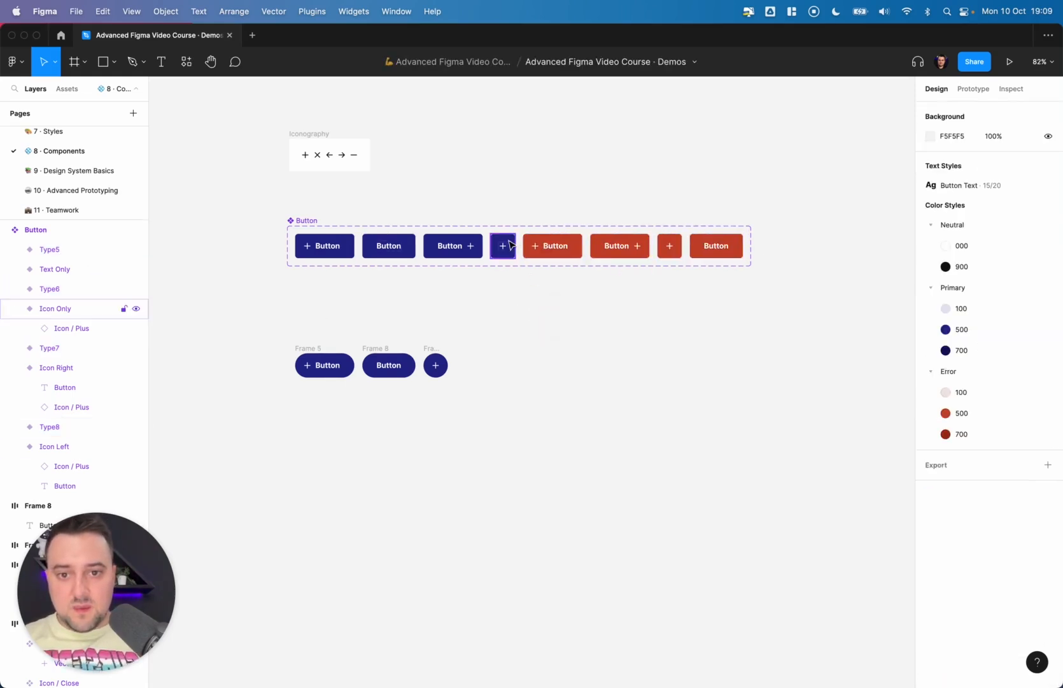
pyautogui.moveTo(507, 285); pyautogui.dragTo(348, 249)
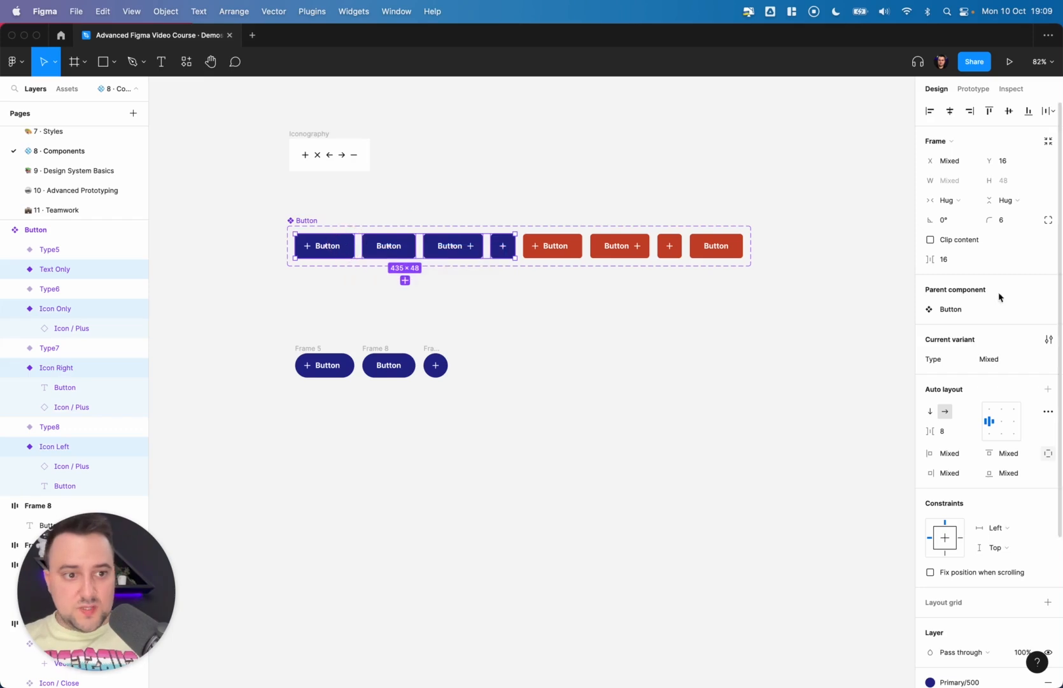
pyautogui.click(542, 327)
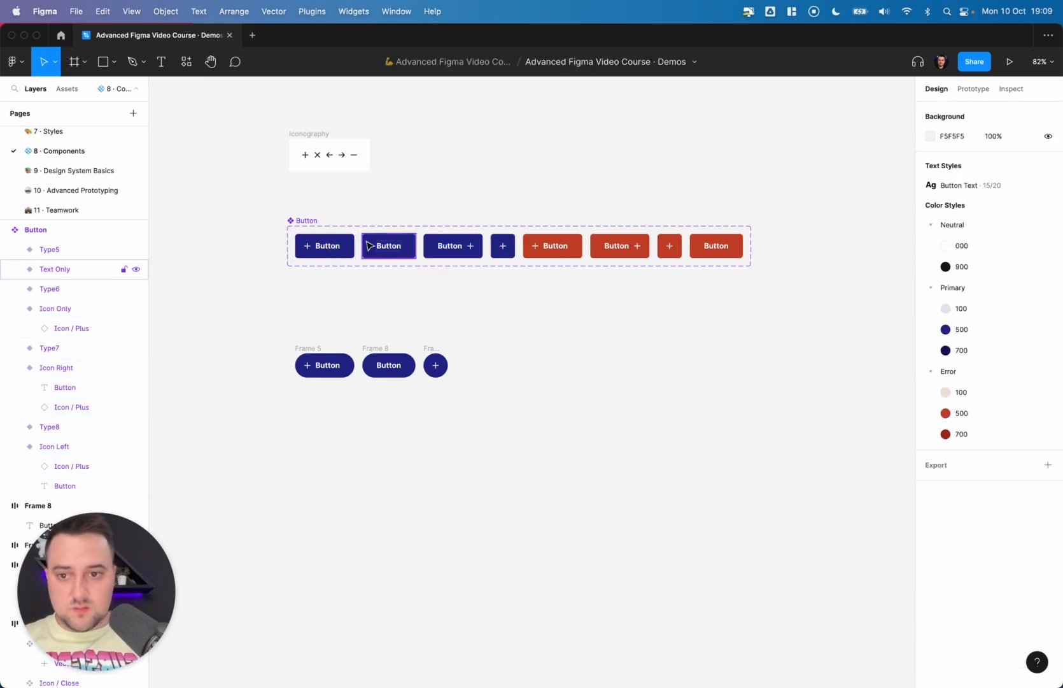
pyautogui.click(308, 220)
pyautogui.click(1047, 280)
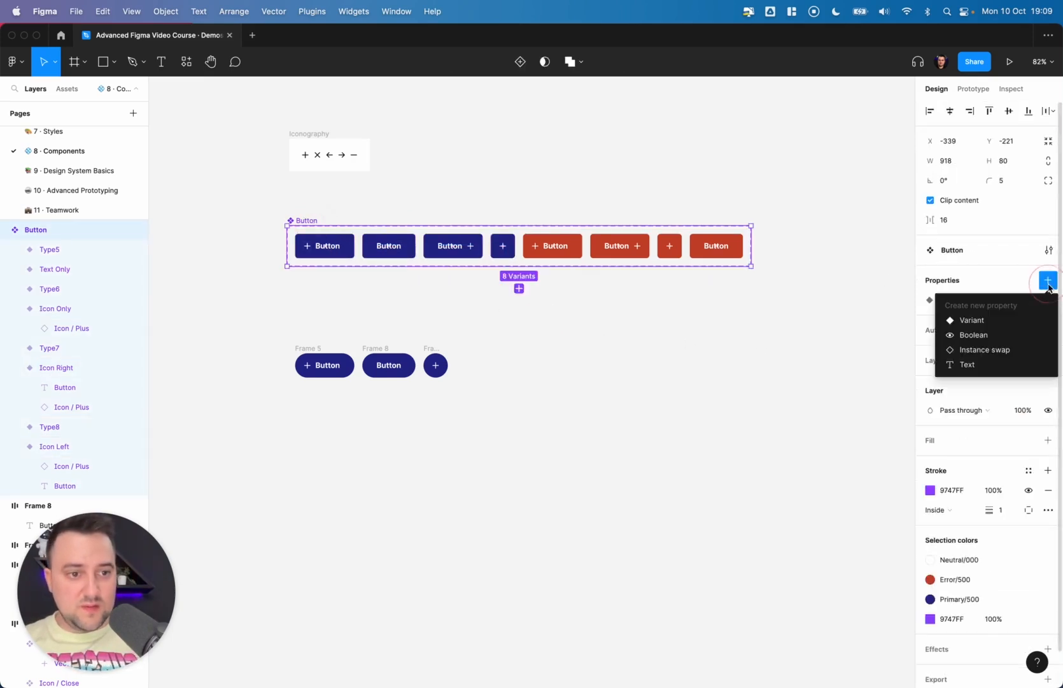
pyautogui.click(980, 321)
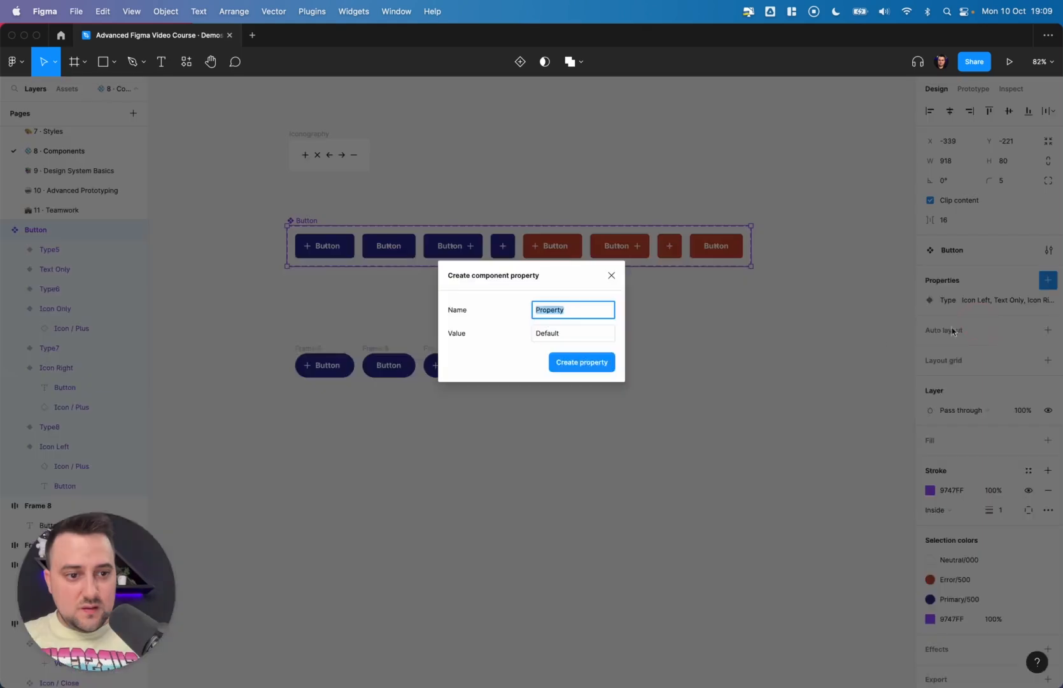
pyautogui.write('State')
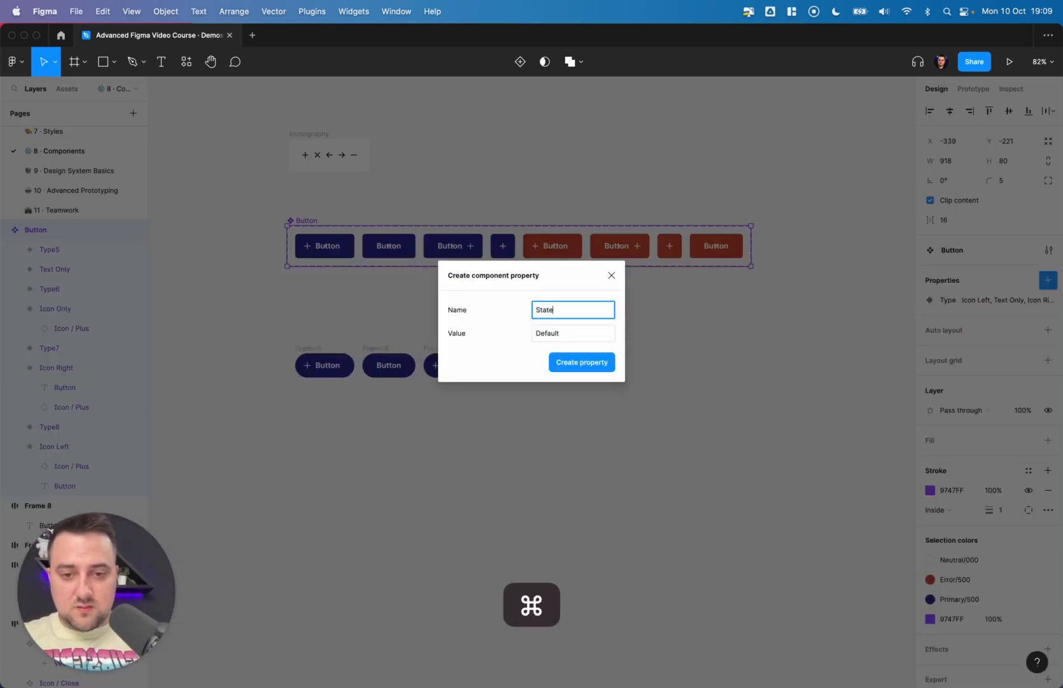
pyautogui.press('super+a')
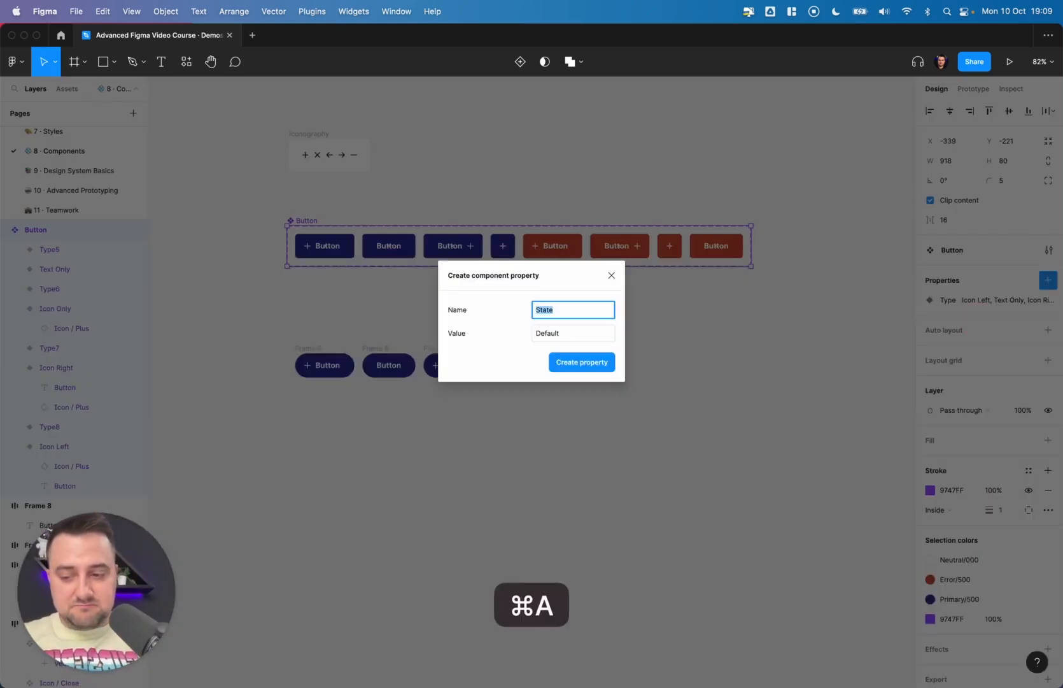
pyautogui.write('Impo')
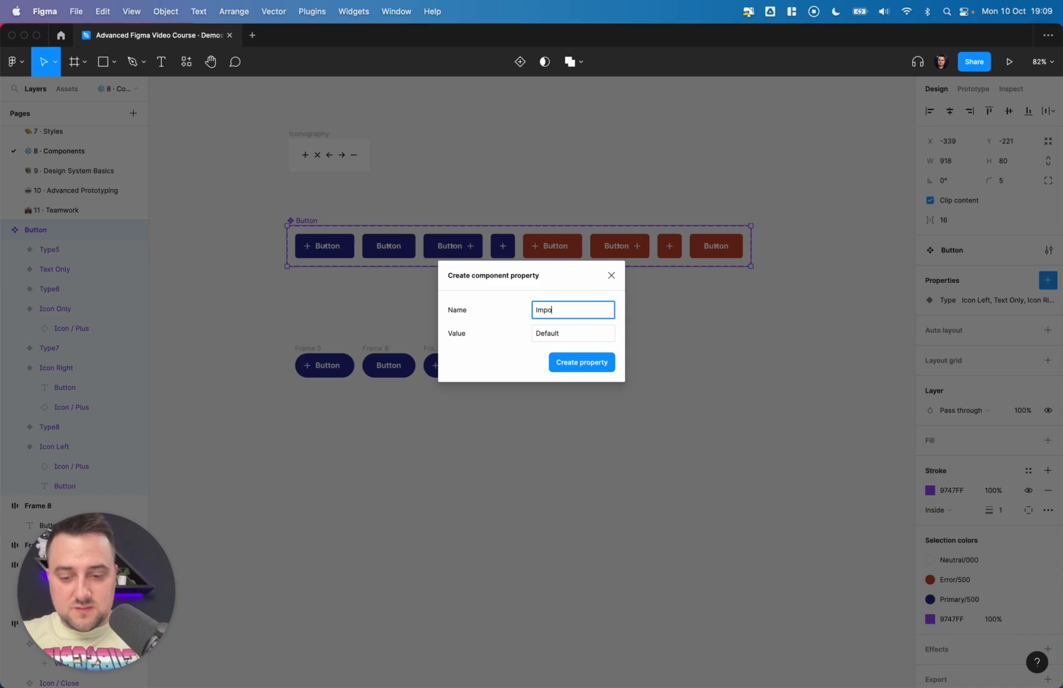
pyautogui.write('rtance')
pyautogui.press('Return')
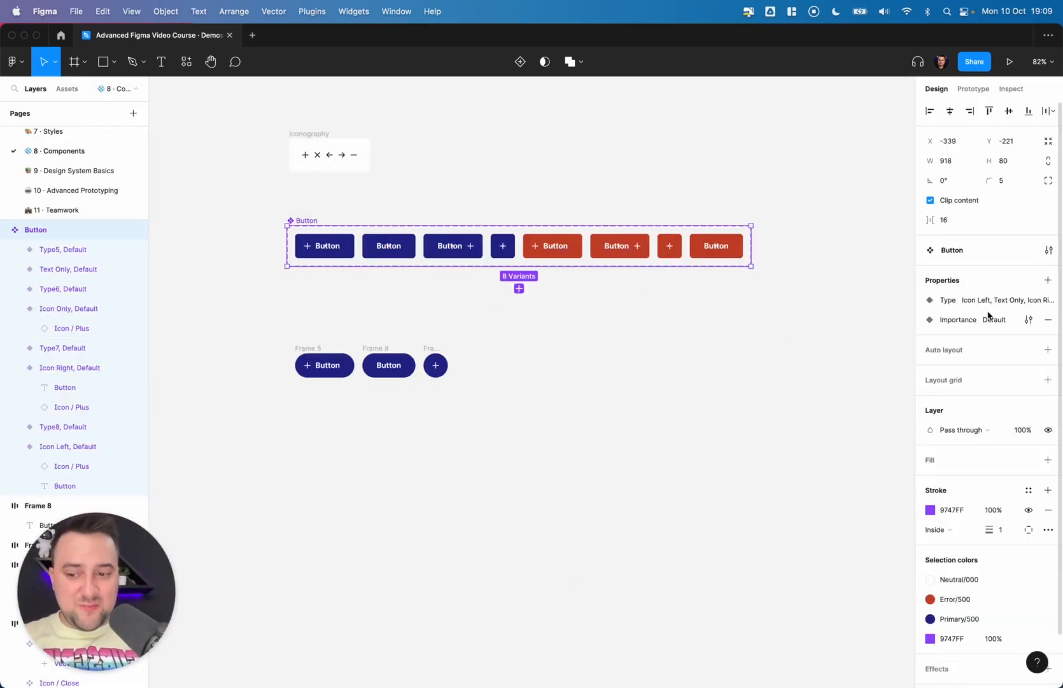
# - Set Importance to Primary for the four original blue variants
pyautogui.click(514, 296)
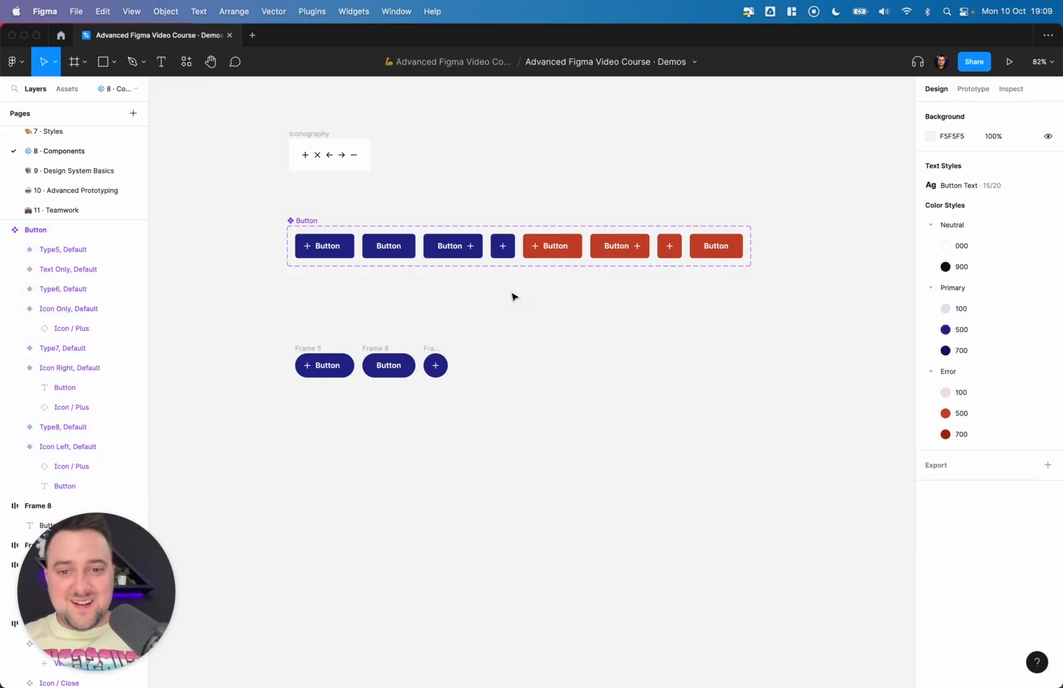
pyautogui.moveTo(517, 281); pyautogui.dragTo(308, 242)
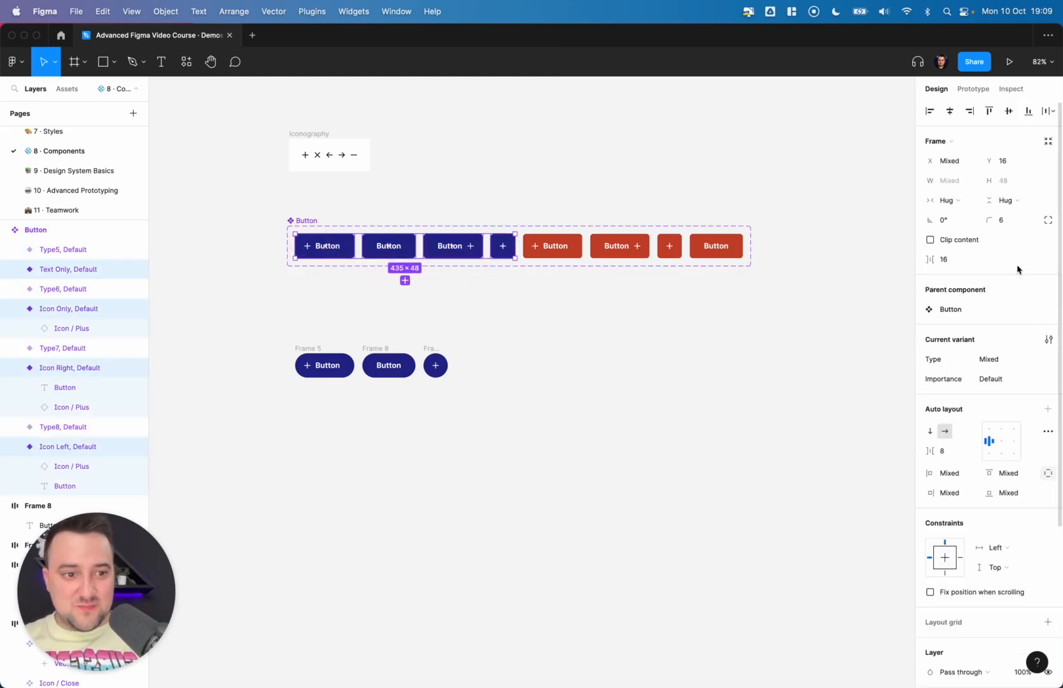
pyautogui.click(1009, 377)
pyautogui.write('Primary')
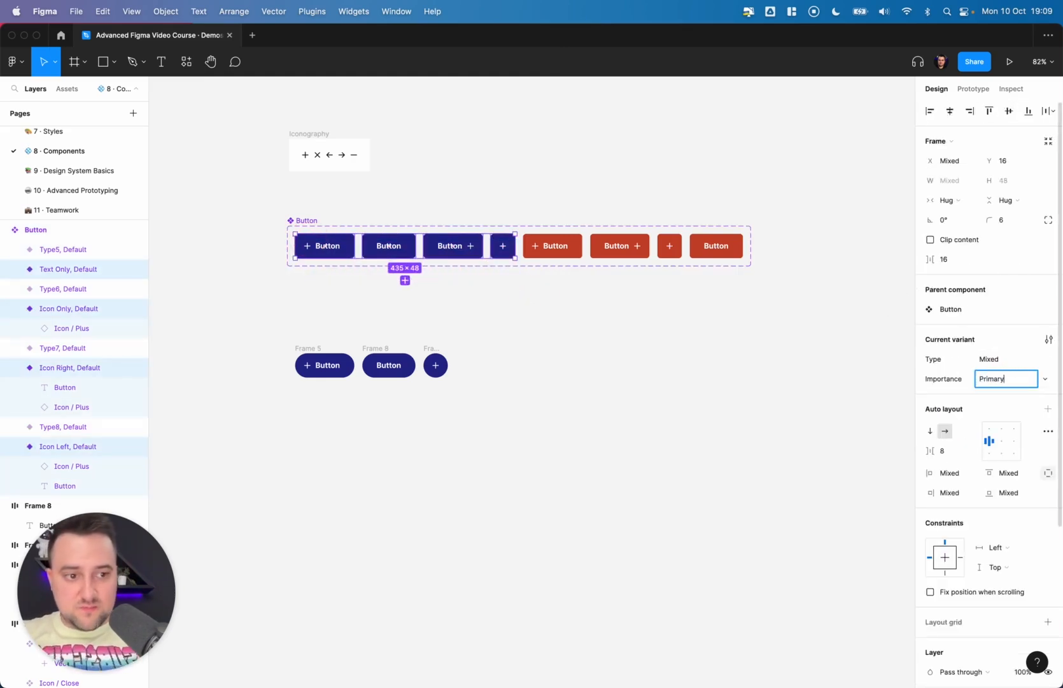
pyautogui.press('Return')
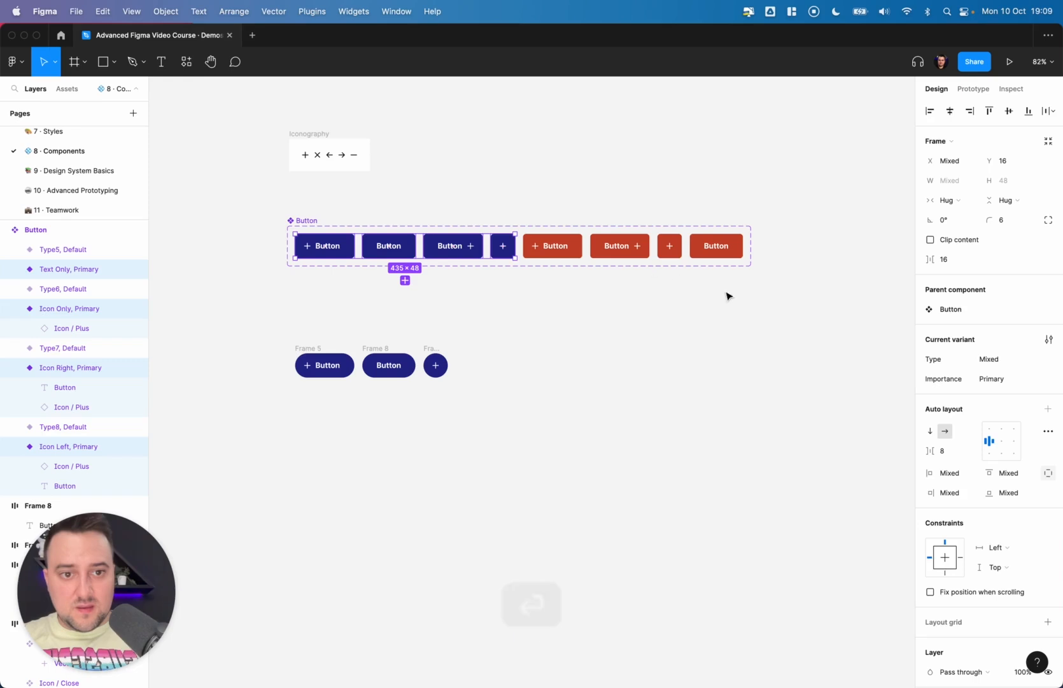
# - Set Importance to Error for the four red variants
pyautogui.moveTo(725, 291); pyautogui.dragTo(554, 240)
pyautogui.click(1006, 378)
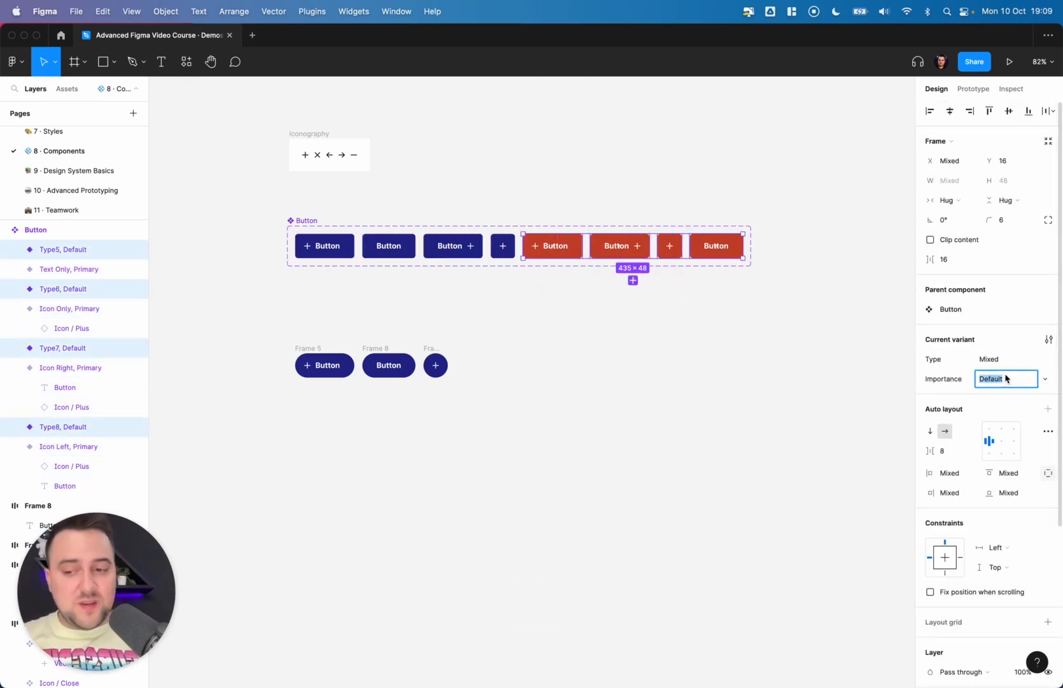
pyautogui.write('Error')
pyautogui.press('Return')
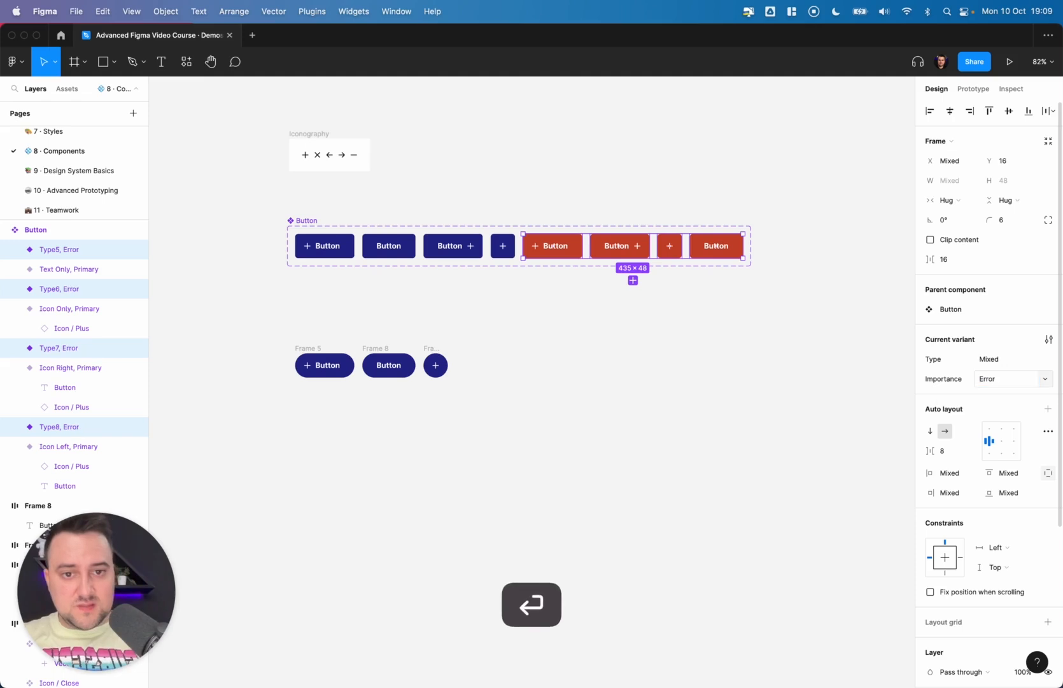
# - Rename the Importance property to State
pyautogui.click(952, 380)
pyautogui.write('St')
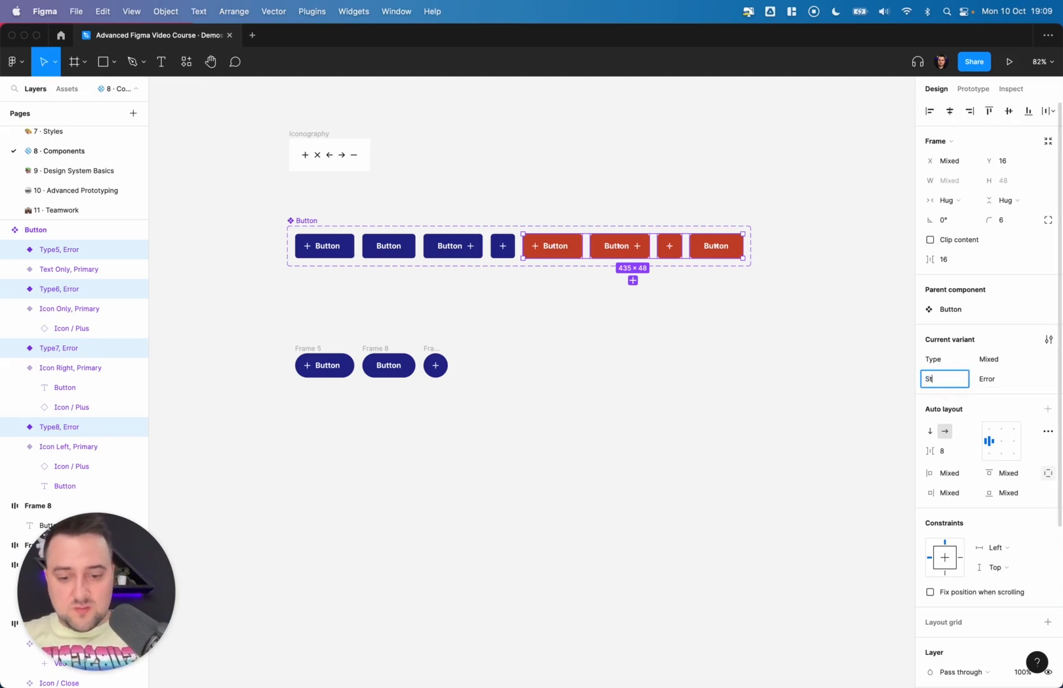
pyautogui.write('ate')
pyautogui.press('Return')
pyautogui.click(742, 380)
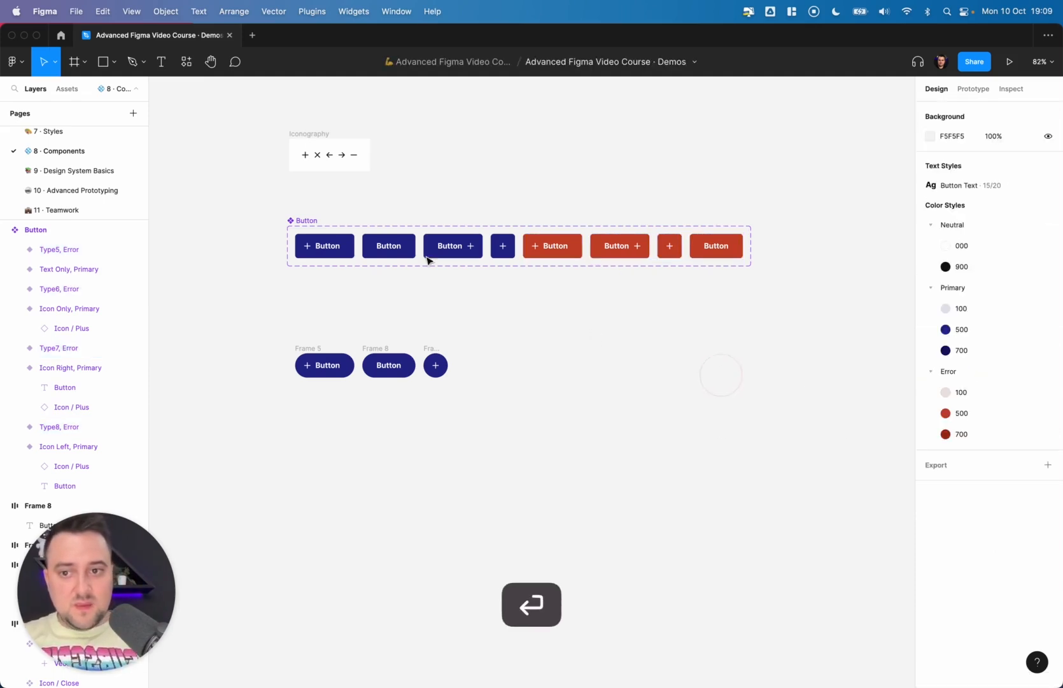
# - Rename the component set's property to Style
pyautogui.click(304, 220)
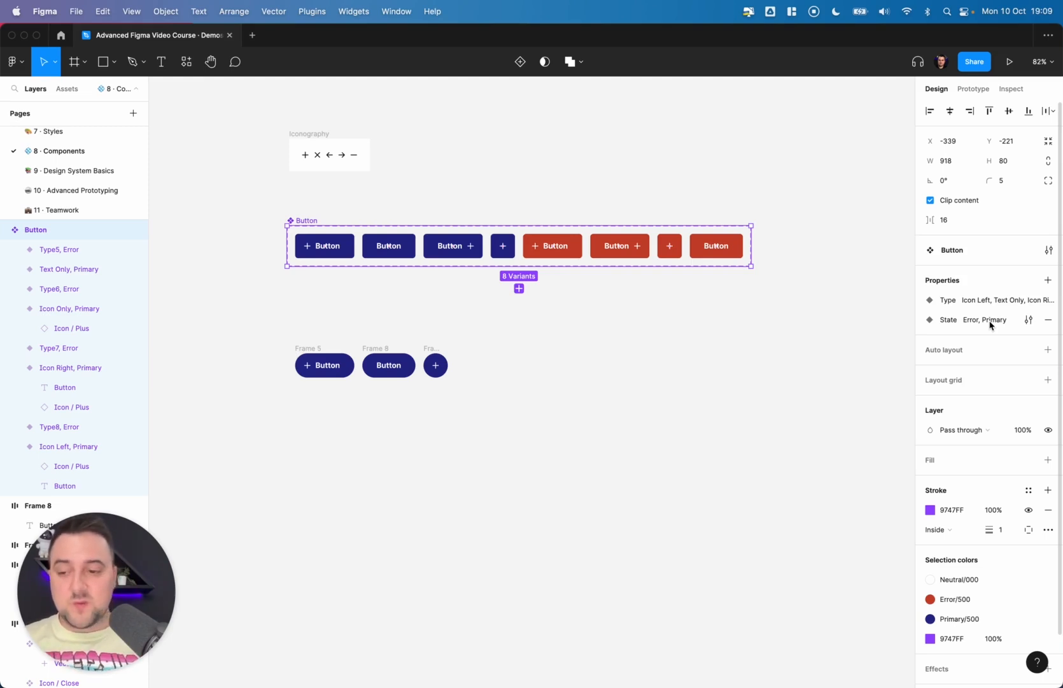
pyautogui.doubleClick(955, 320)
pyautogui.press('BackSpace')
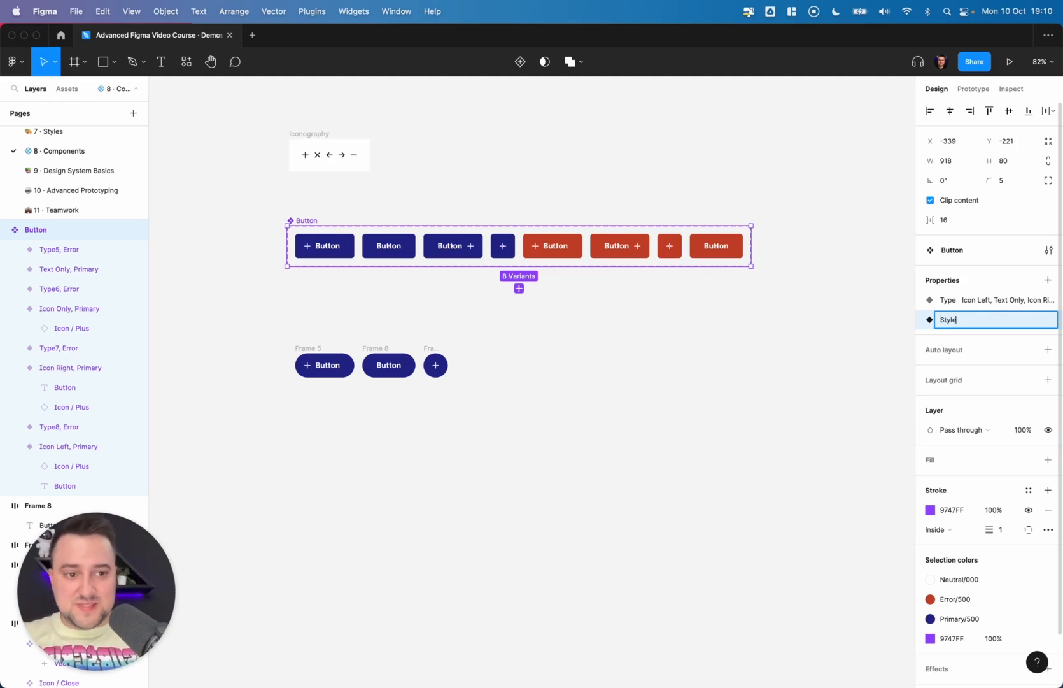
pyautogui.write('Style')
pyautogui.press('Return')
pyautogui.click(587, 307)
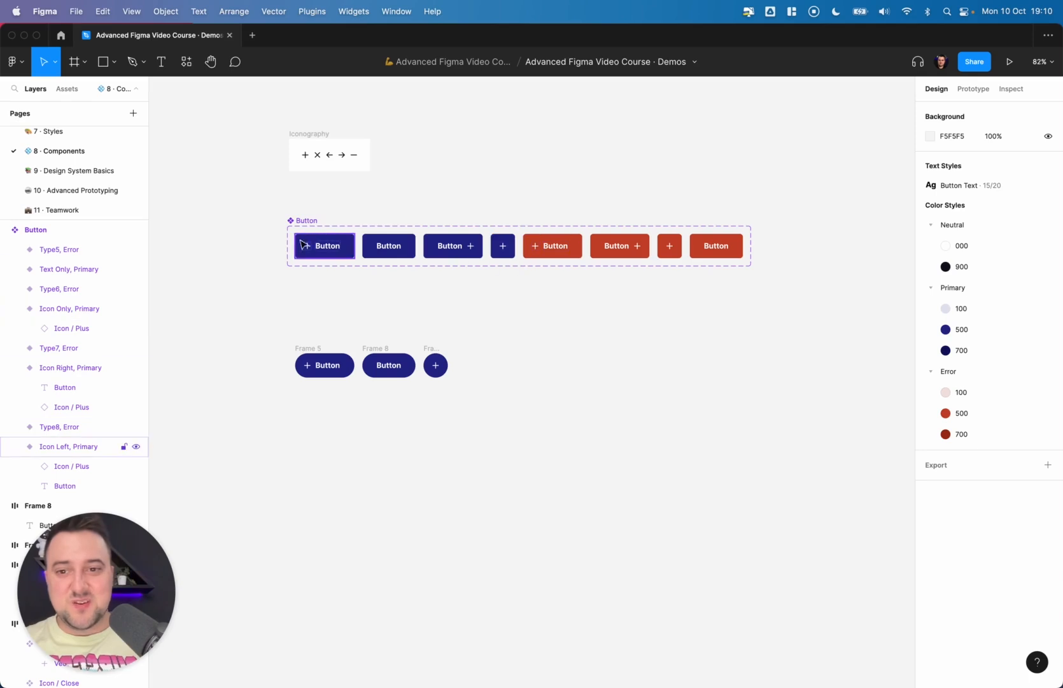
# - Drag out an Icon Left button instance and switch its Style to Error and back to Primary
pyautogui.click(328, 245)
pyautogui.moveTo(328, 246); pyautogui.dragTo(702, 389)
pyautogui.click(1011, 310)
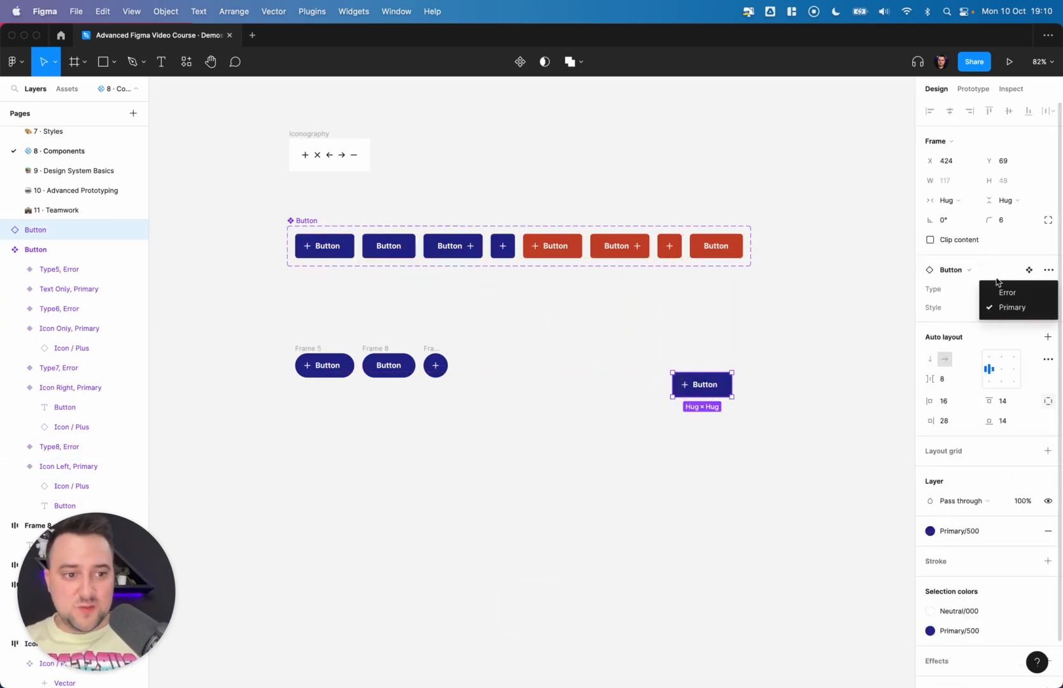
pyautogui.click(1005, 293)
pyautogui.click(1003, 307)
pyautogui.click(1006, 321)
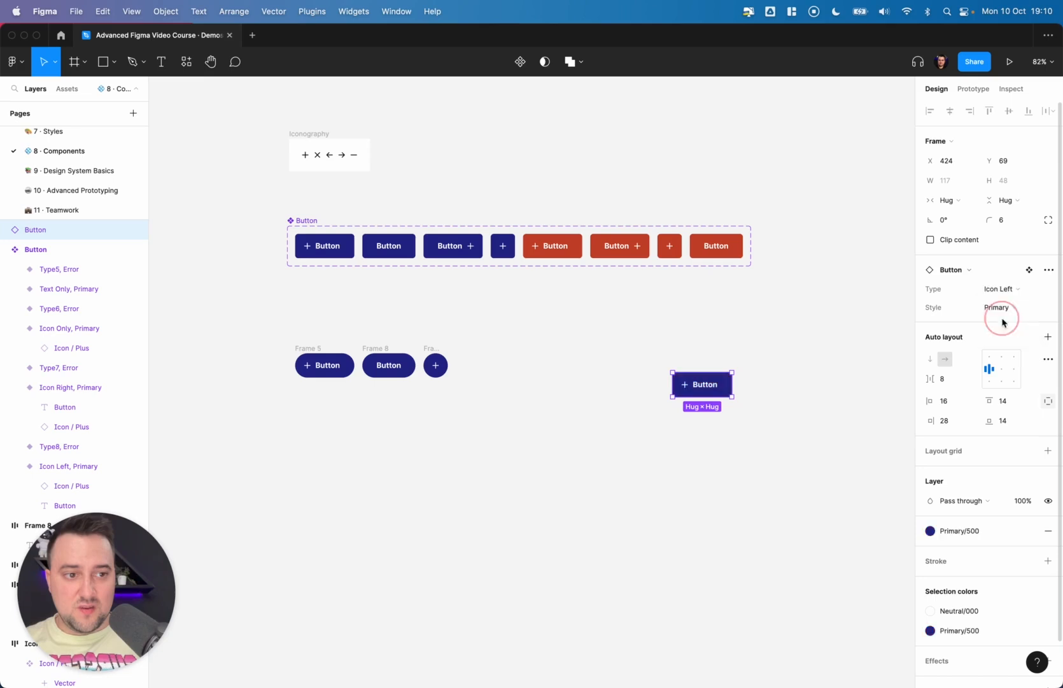
# - Set the first red variant's Type to Icon Left
pyautogui.click(326, 247)
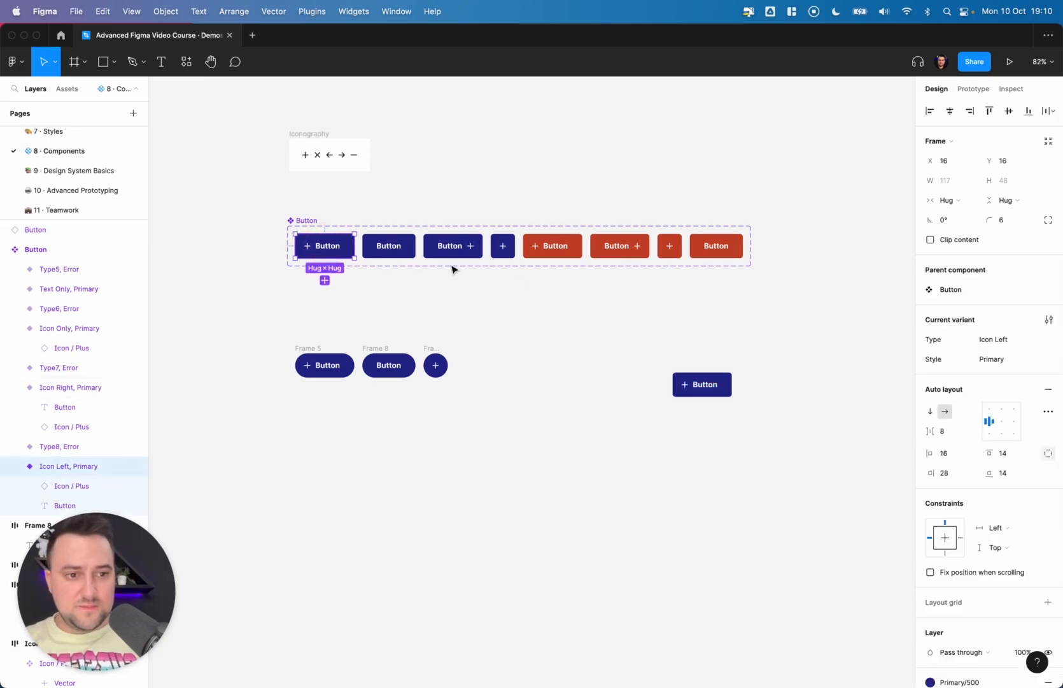
pyautogui.click(405, 254)
pyautogui.click(444, 254)
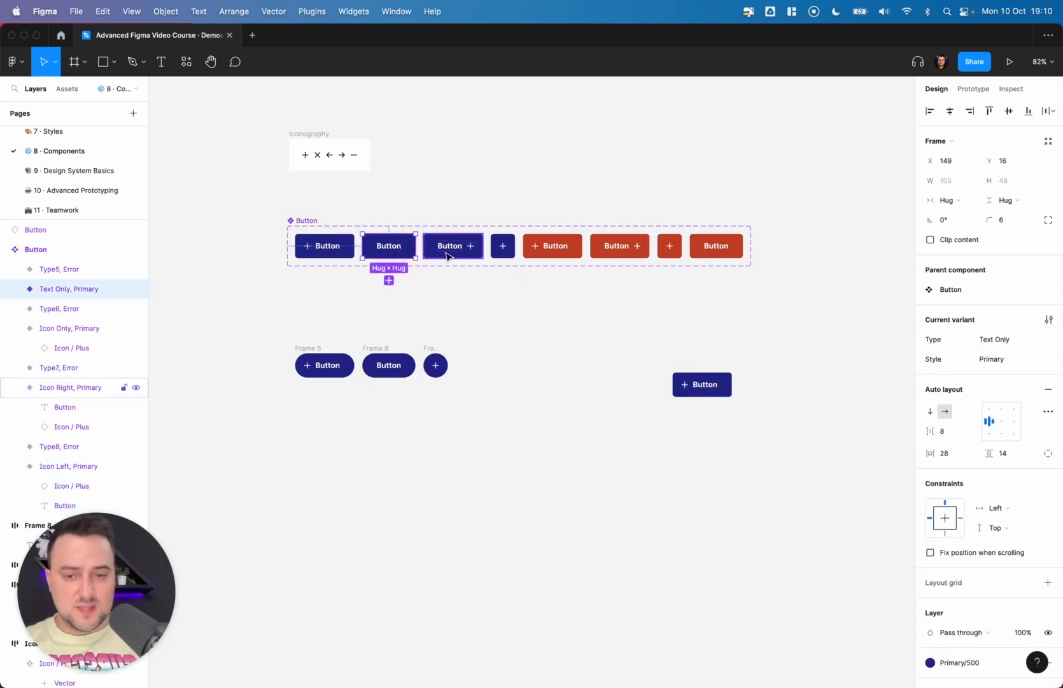
pyautogui.click(509, 255)
pyautogui.click(569, 250)
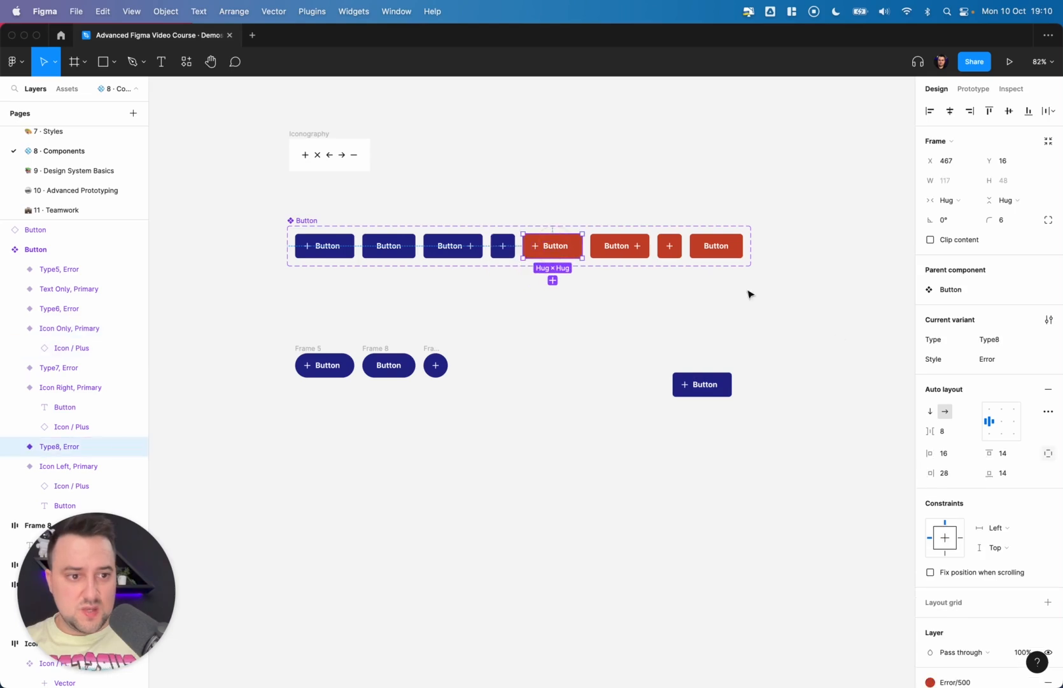
pyautogui.click(1041, 341)
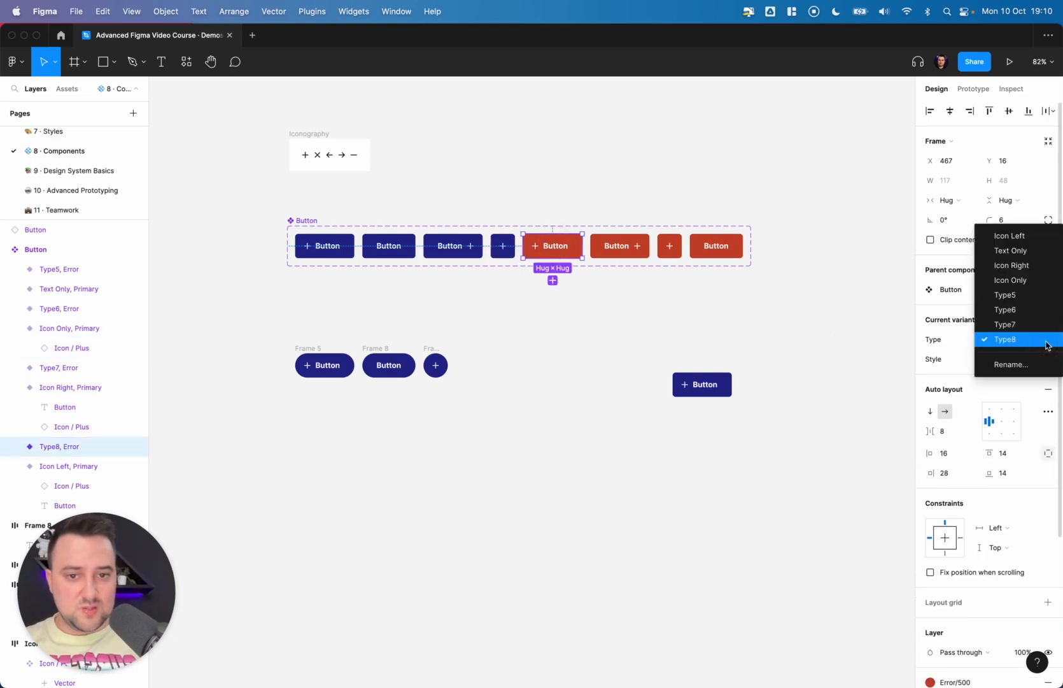
pyautogui.click(1012, 236)
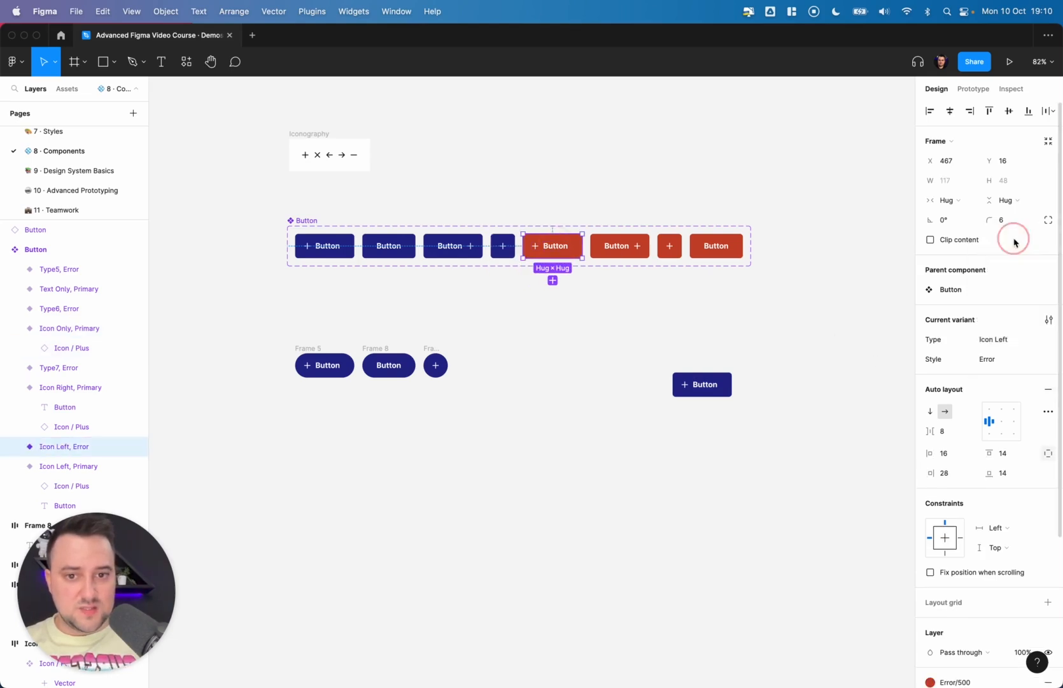
# - Set the second and third red variants' Type to Icon Right and Icon Only
pyautogui.click(642, 245)
pyautogui.click(1045, 340)
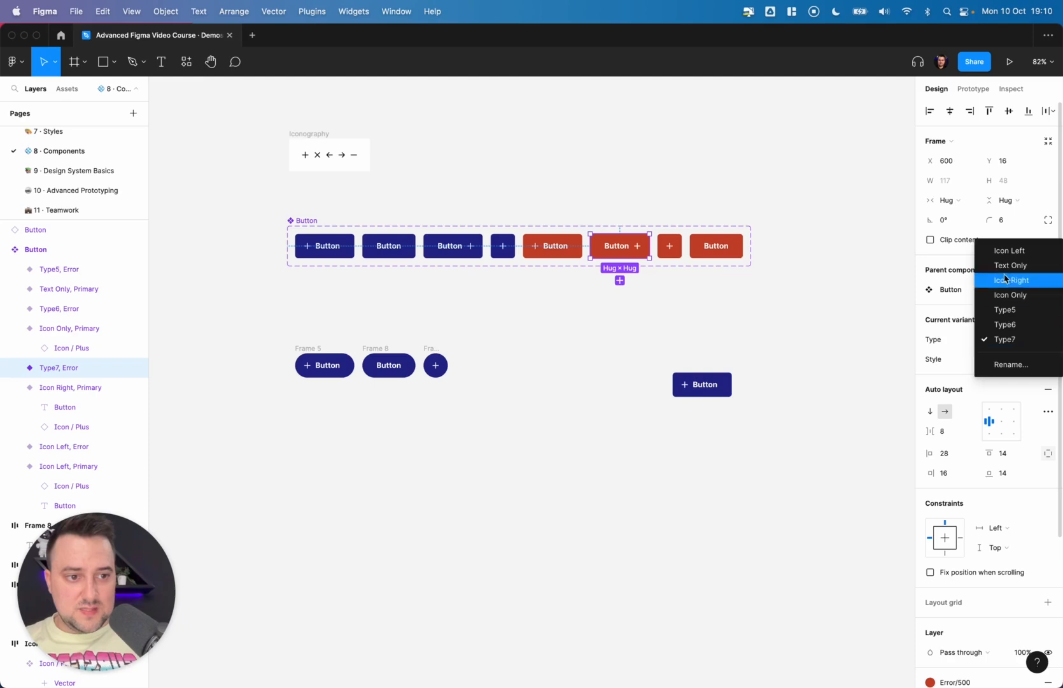
pyautogui.click(1021, 281)
pyautogui.click(669, 246)
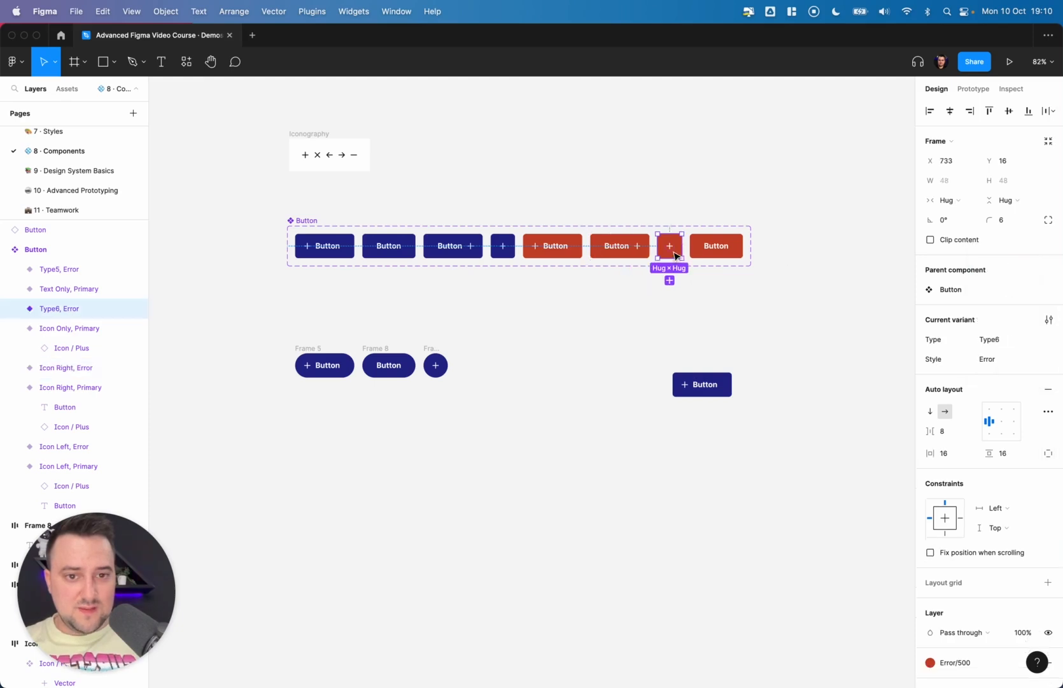
pyautogui.click(1049, 341)
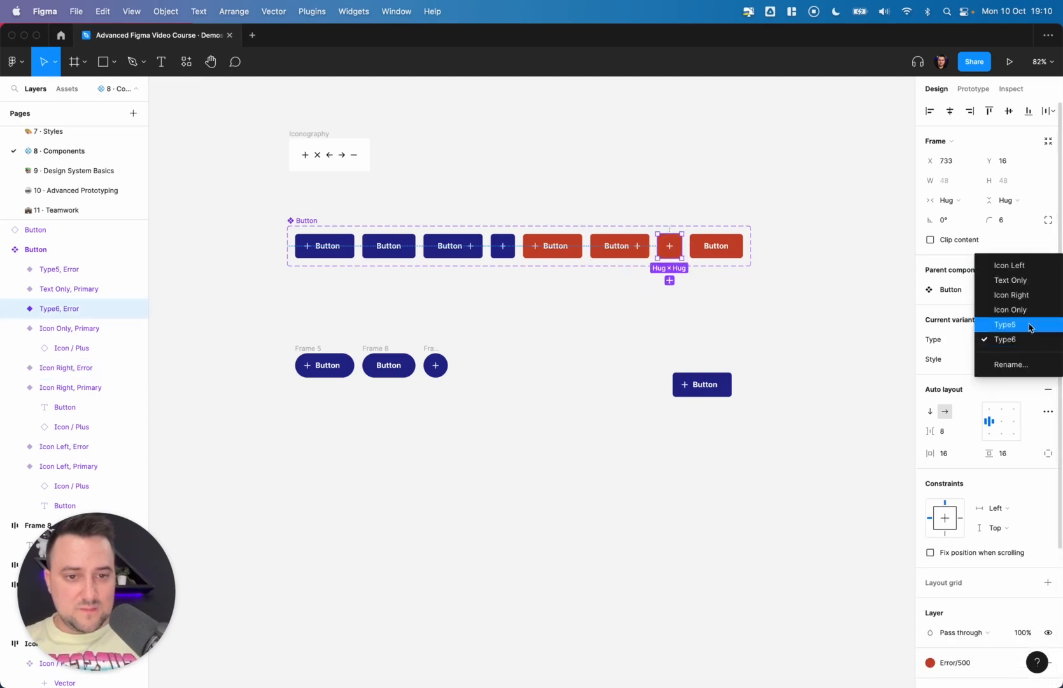
pyautogui.click(1029, 311)
# - Set the fourth red variant's Type to Text Only
pyautogui.click(731, 247)
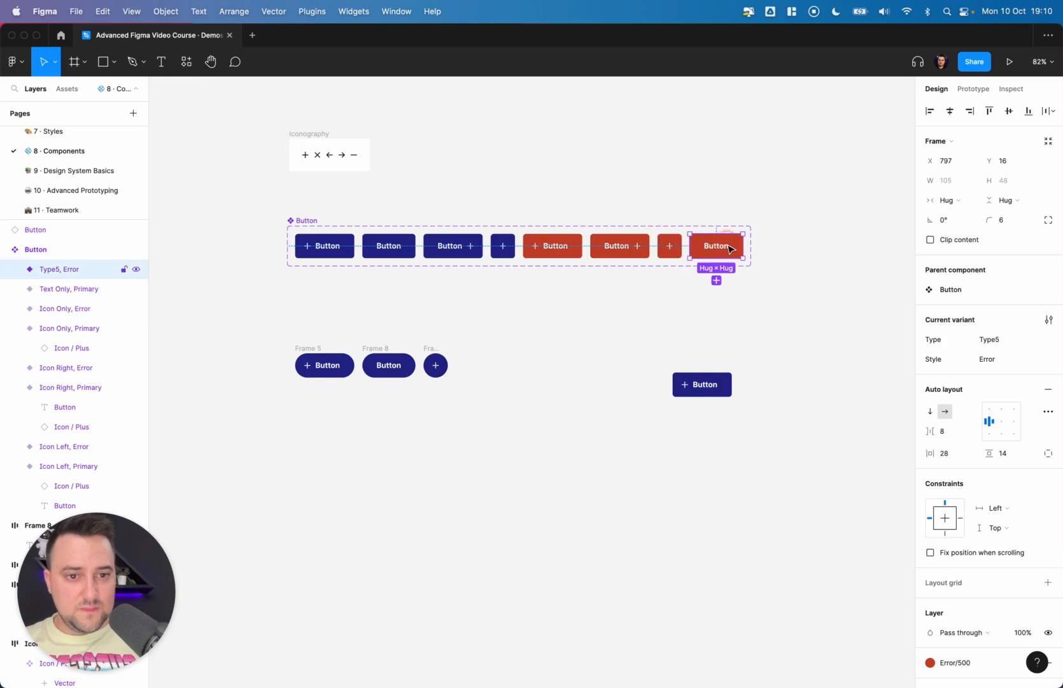
pyautogui.click(1044, 340)
pyautogui.click(1011, 295)
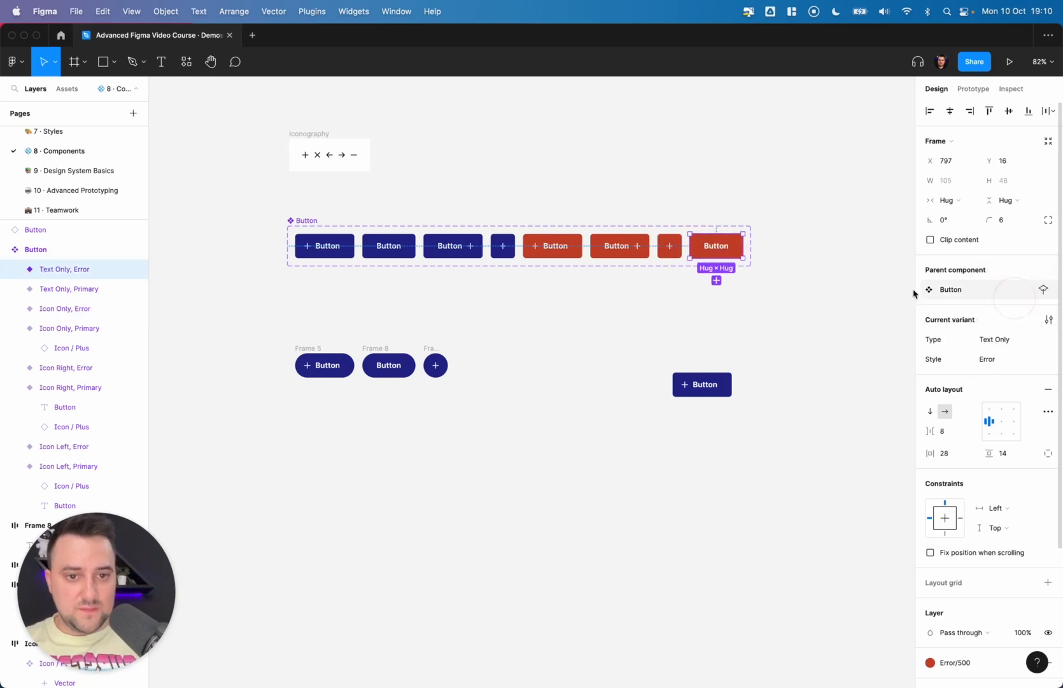
pyautogui.click(676, 275)
pyautogui.click(313, 221)
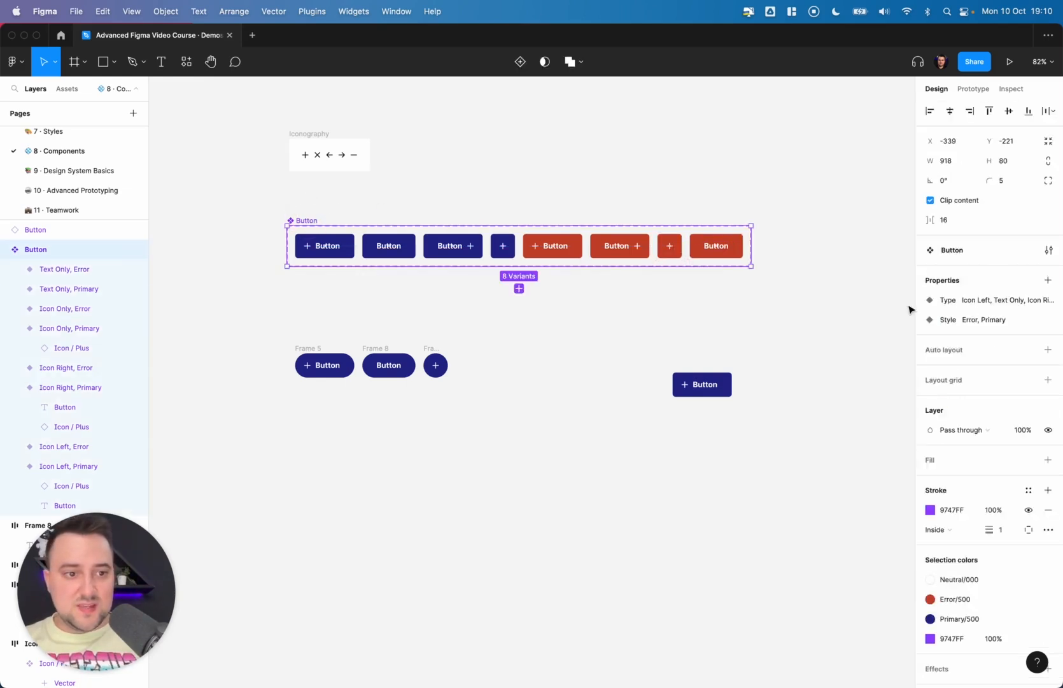
pyautogui.click(714, 255)
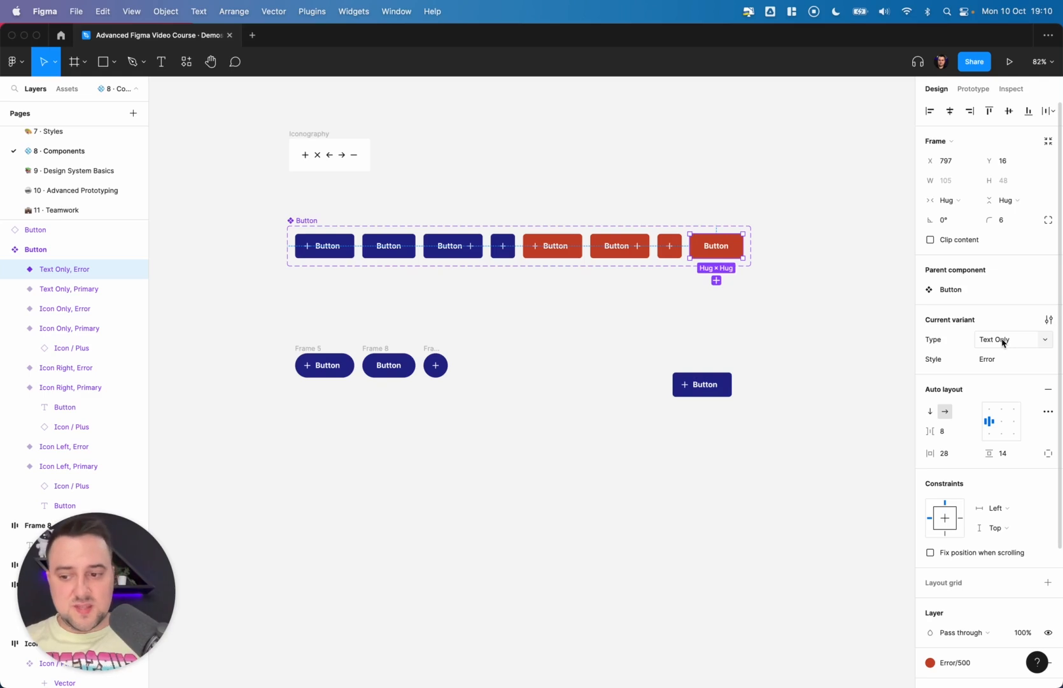
pyautogui.click(1039, 344)
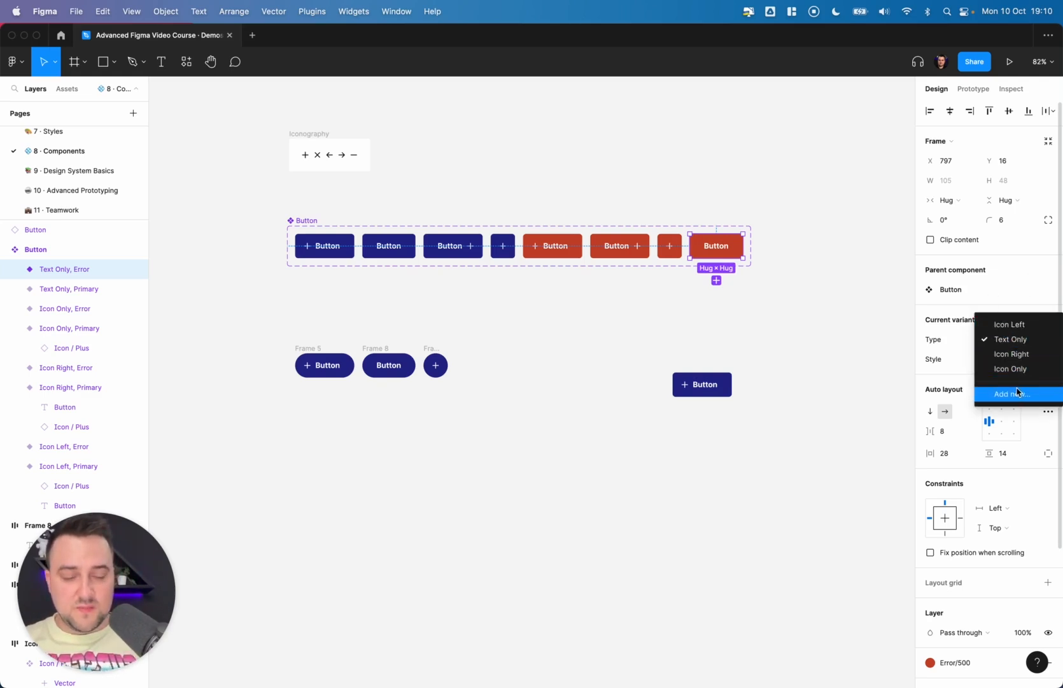
pyautogui.click(352, 289)
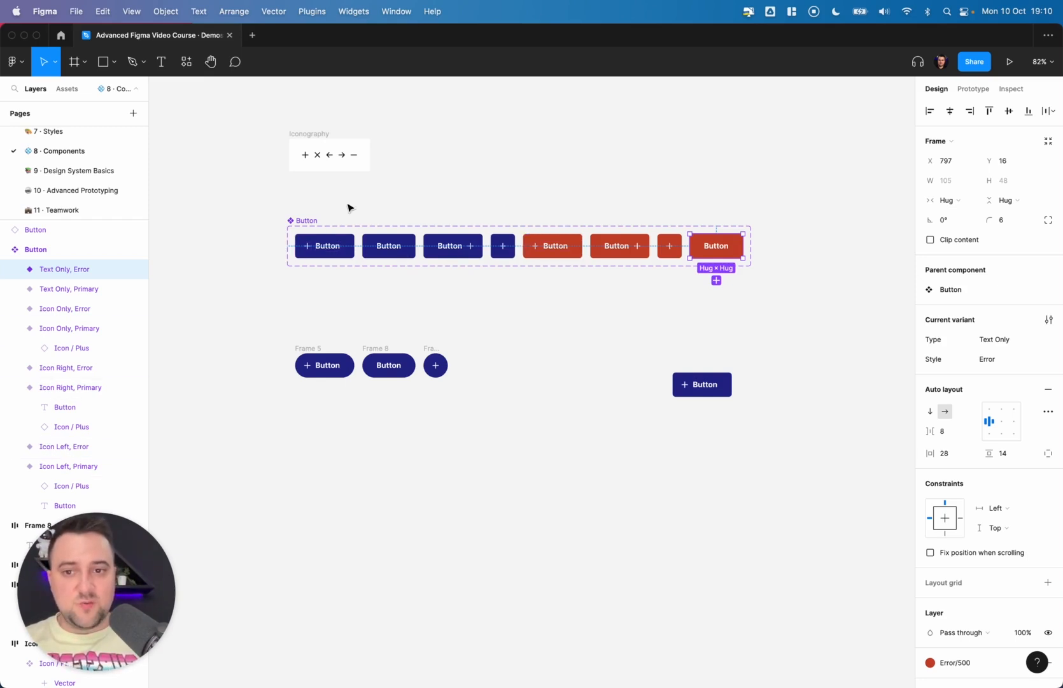
pyautogui.click(308, 220)
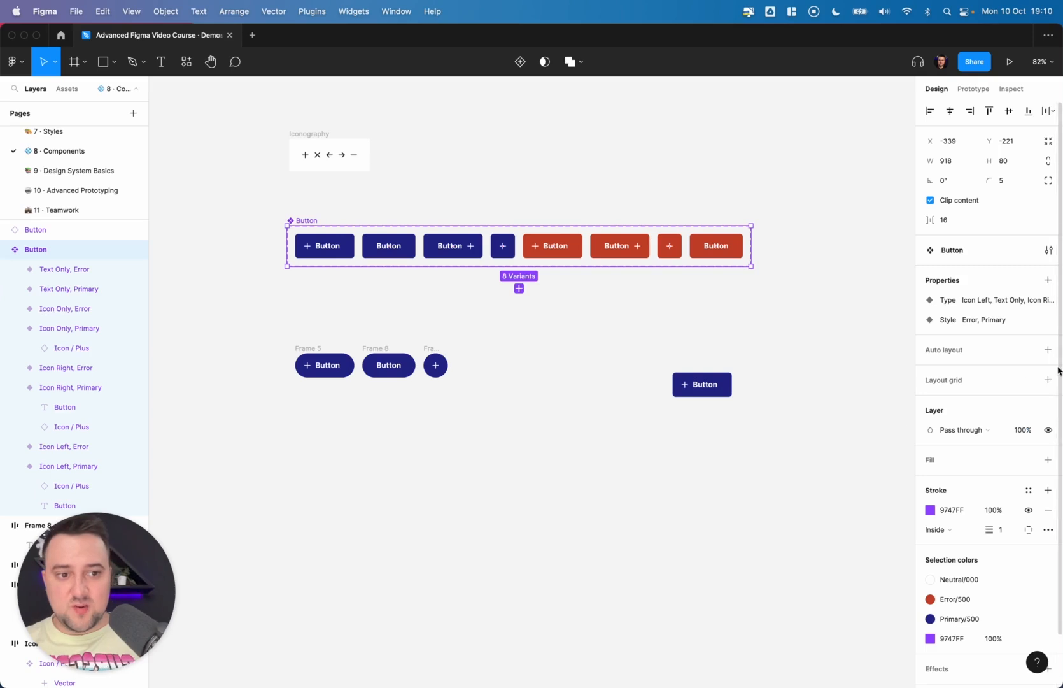
# - Test the standalone Button instance by switching its Type between Text Only and Icon Right and its Style between Error and Primary
pyautogui.click(708, 390)
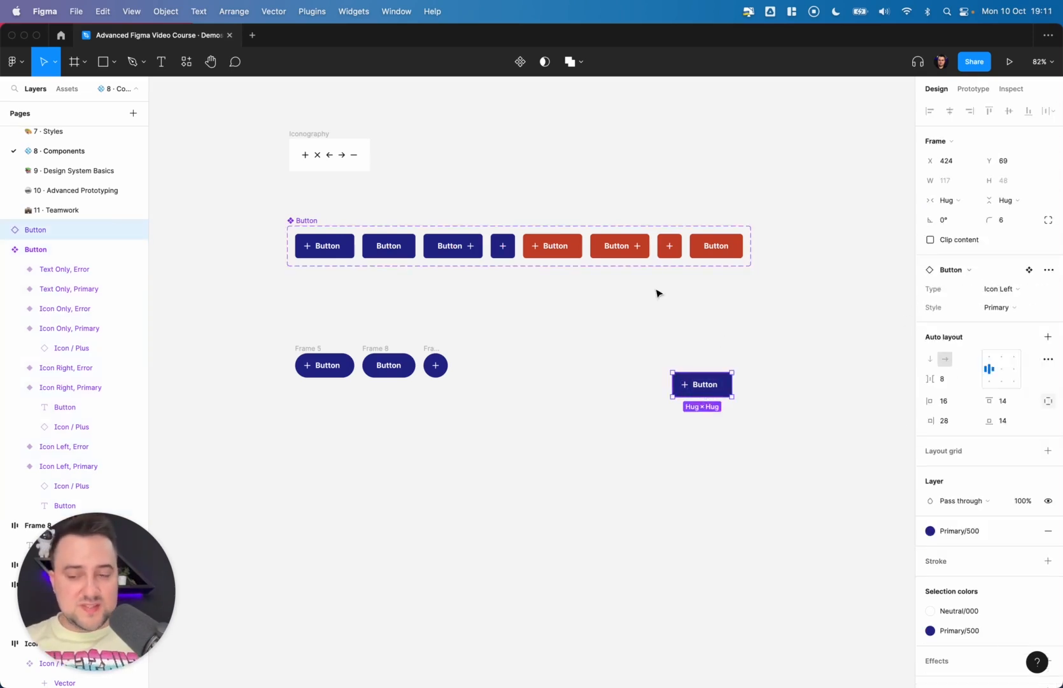
pyautogui.click(1014, 290)
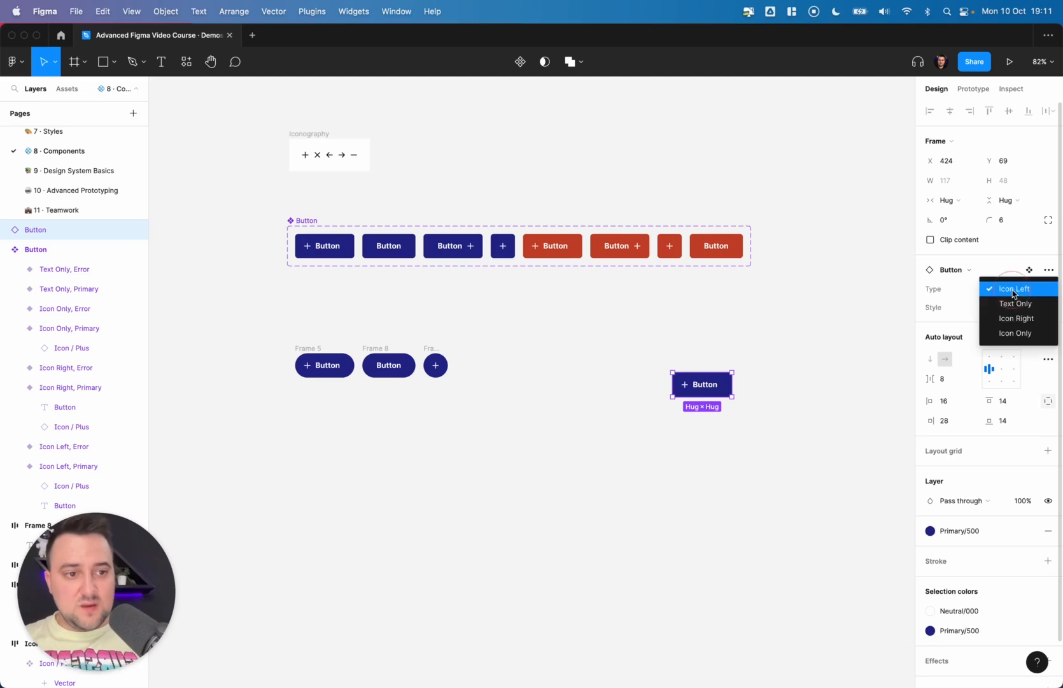
pyautogui.click(1016, 304)
pyautogui.click(1006, 307)
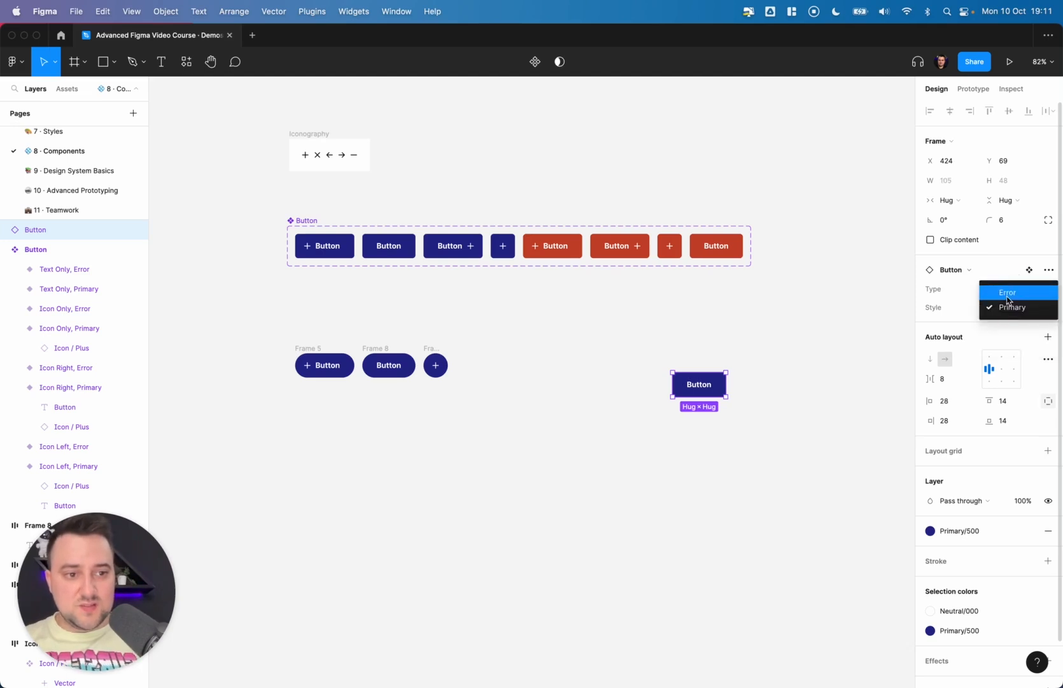
pyautogui.click(997, 291)
pyautogui.click(1006, 292)
pyautogui.click(1007, 304)
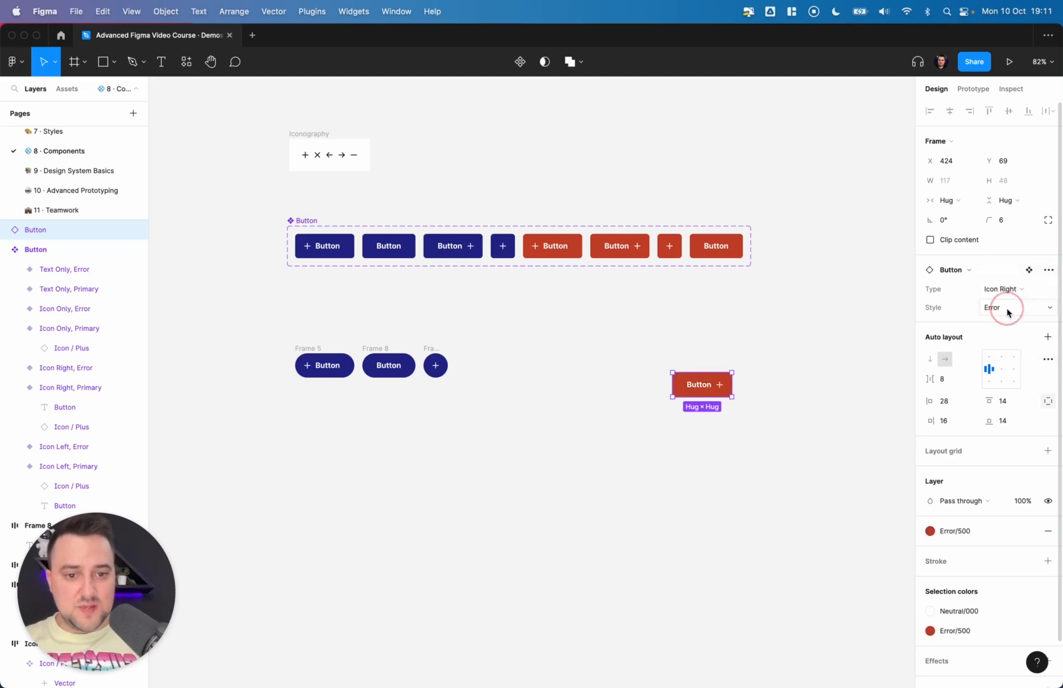
pyautogui.click(1006, 308)
pyautogui.click(1011, 323)
pyautogui.click(1005, 290)
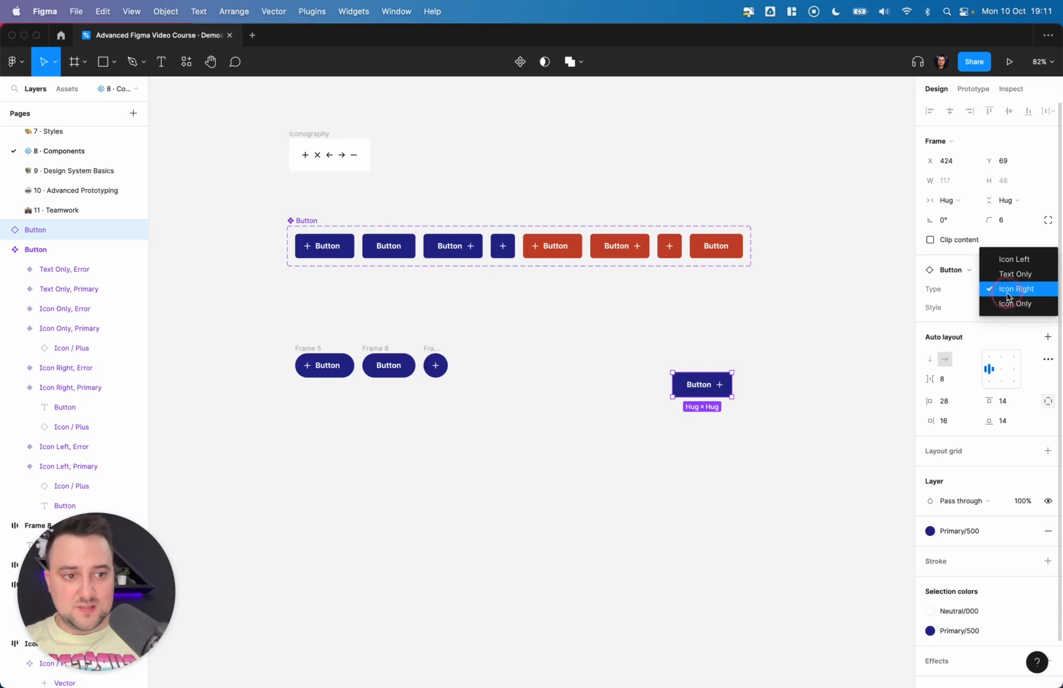
pyautogui.click(1009, 273)
# - Preview the instance as Icon Only in Error style, then delete the test instance
pyautogui.click(740, 323)
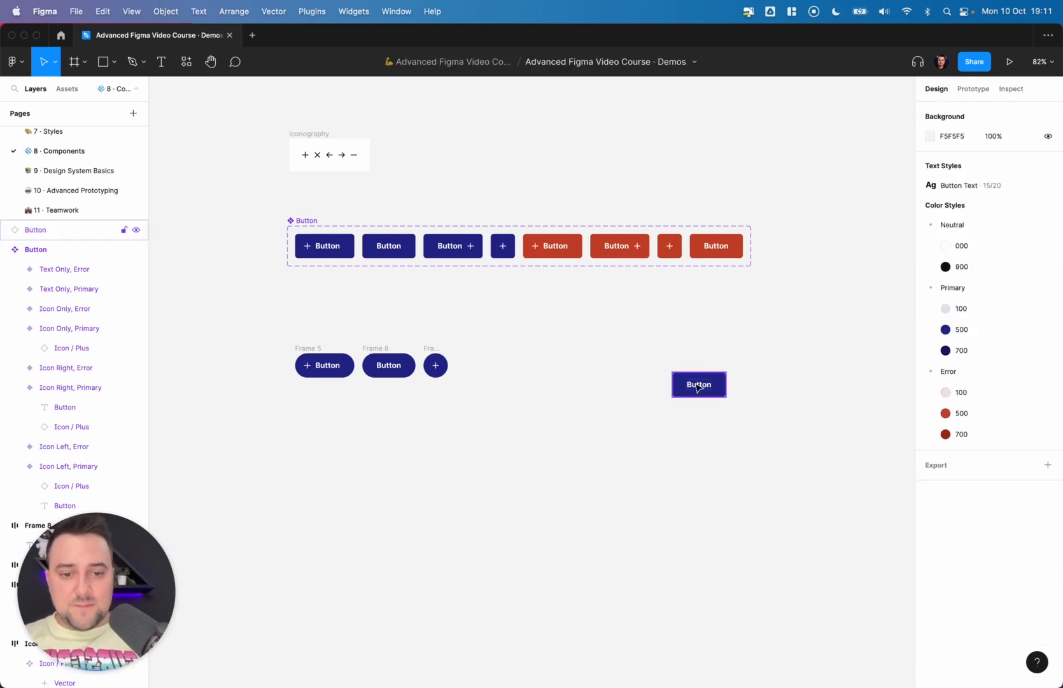
pyautogui.moveTo(698, 384); pyautogui.dragTo(642, 404)
pyautogui.scroll(5, 686, 303)
pyautogui.click(1017, 296)
pyautogui.click(1017, 318)
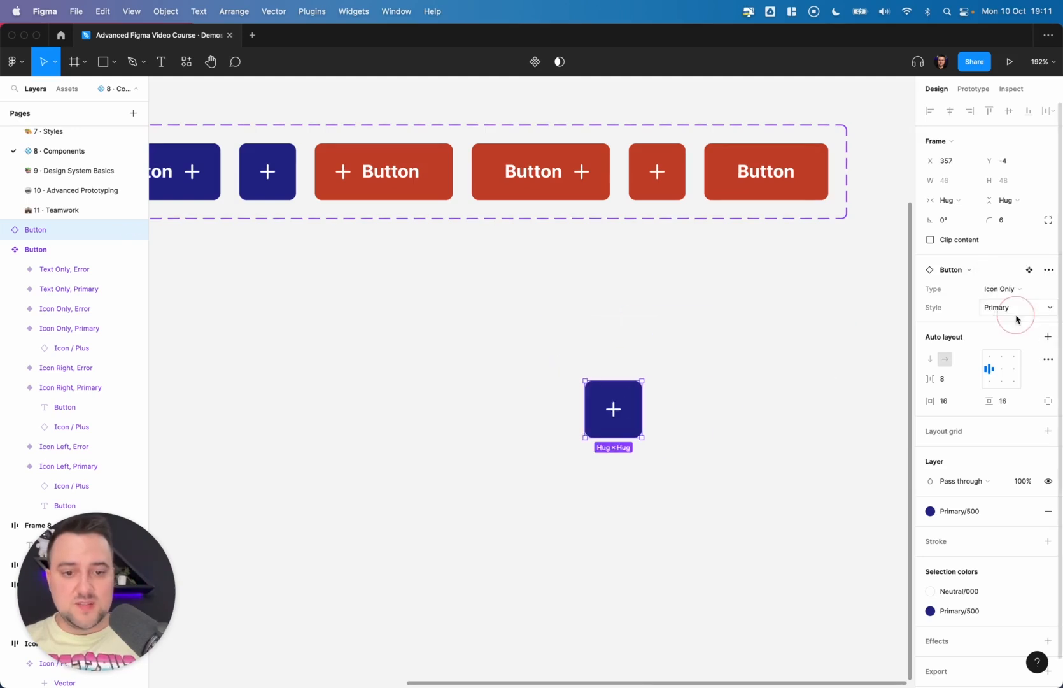
pyautogui.click(1010, 307)
pyautogui.click(1007, 293)
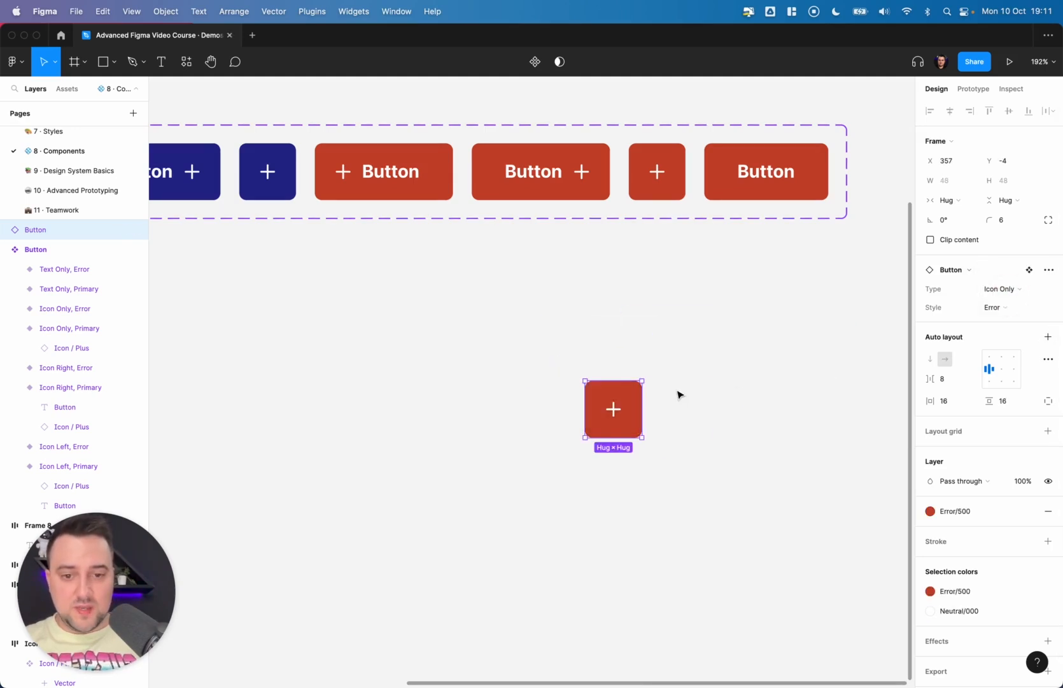
pyautogui.scroll(-5, 677, 394)
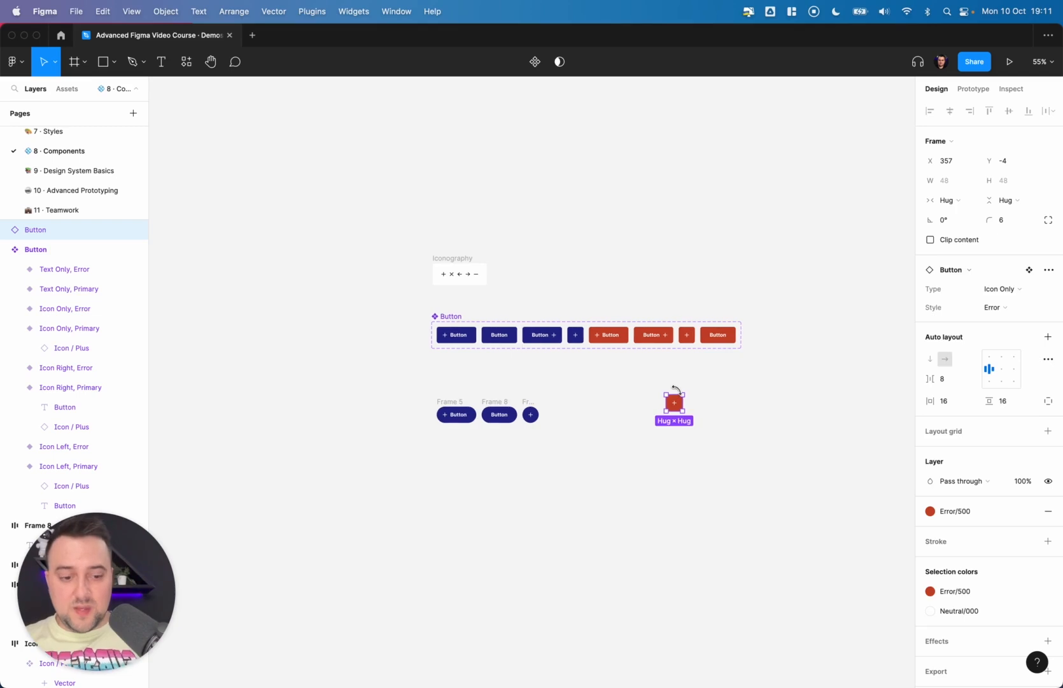
pyautogui.press('Delete')
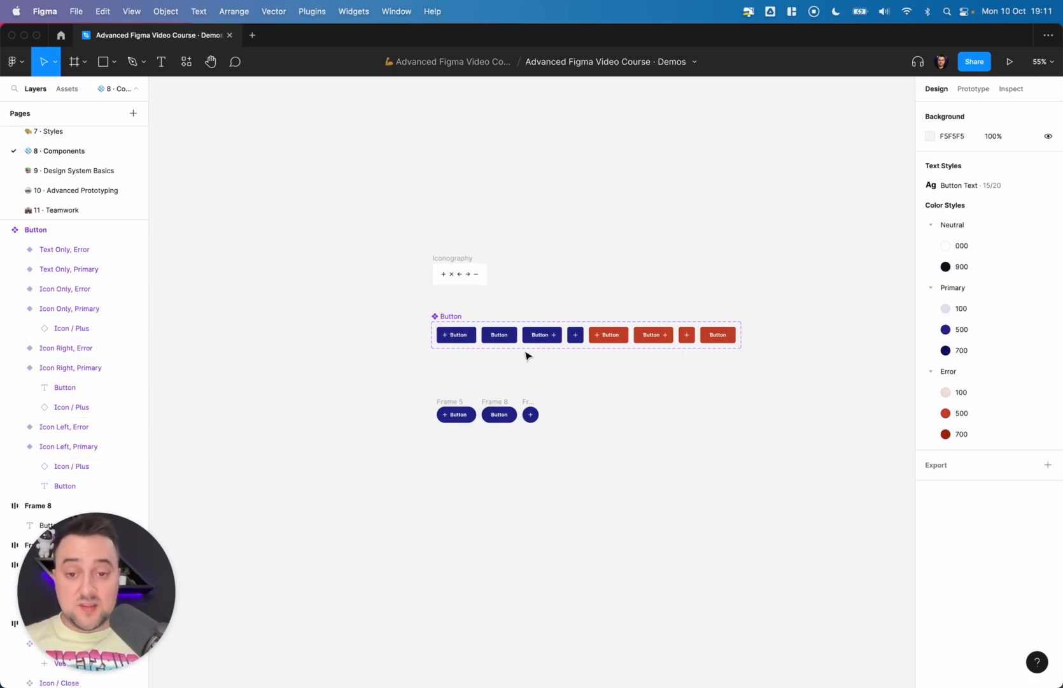
# - Select all eight variants in the component set and duplicate them
pyautogui.scroll(5, 526, 356)
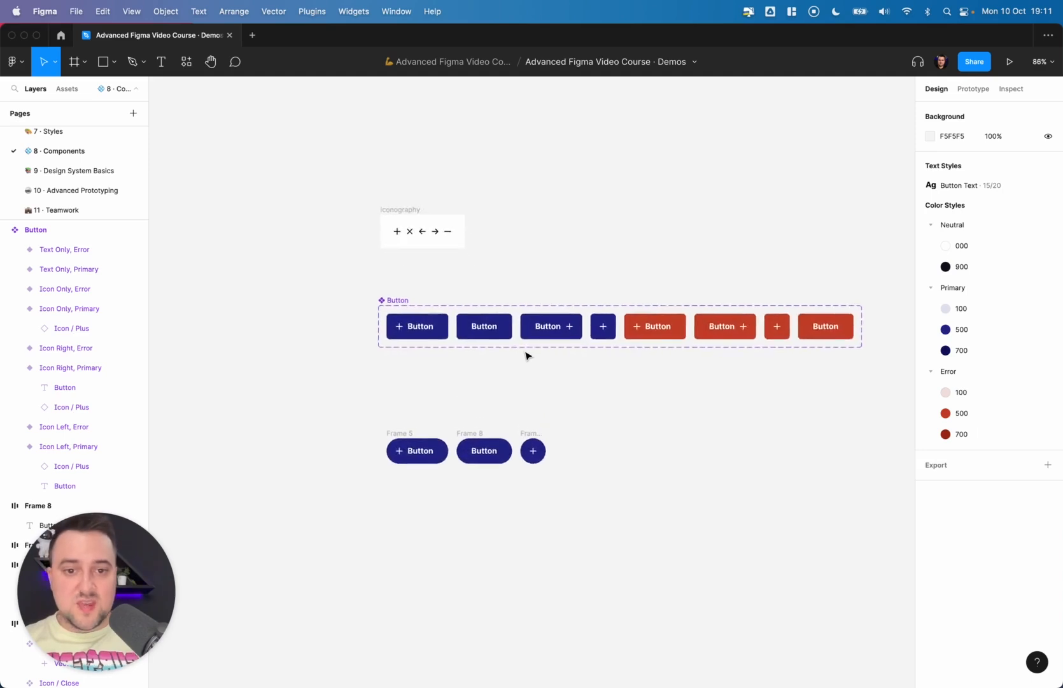
pyautogui.hscroll(3, 783, 312)
pyautogui.scroll(-1, 783, 312)
pyautogui.moveTo(787, 316); pyautogui.dragTo(336, 297)
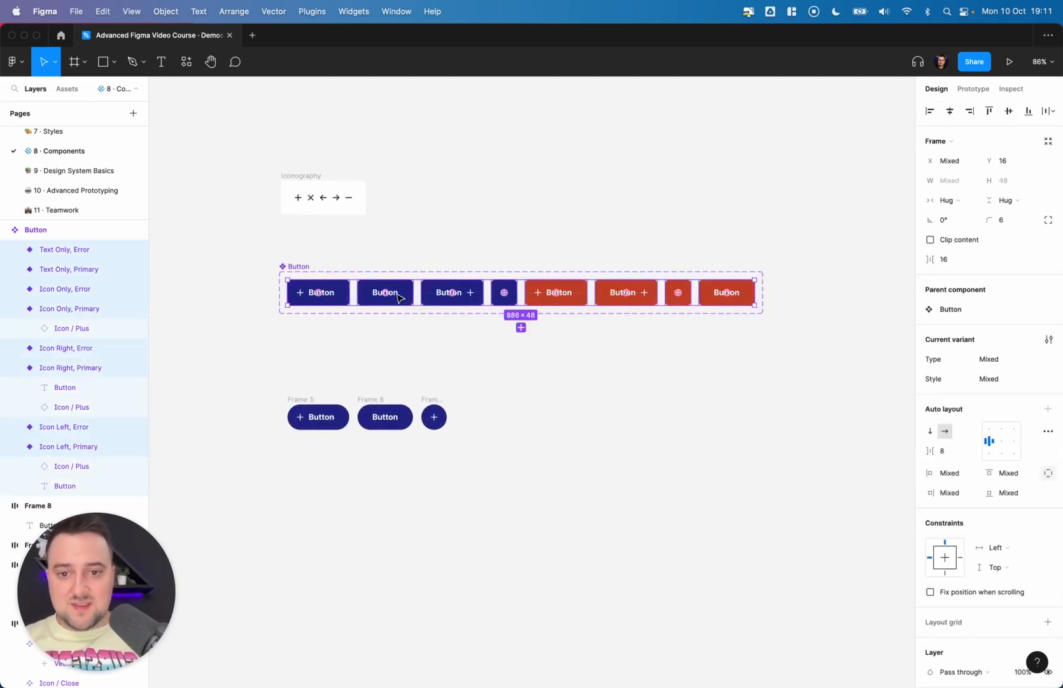
pyautogui.hotkey('ctrl', 'd')
pyautogui.hscroll(5, 524, 335)
pyautogui.hscroll(3, 523, 335)
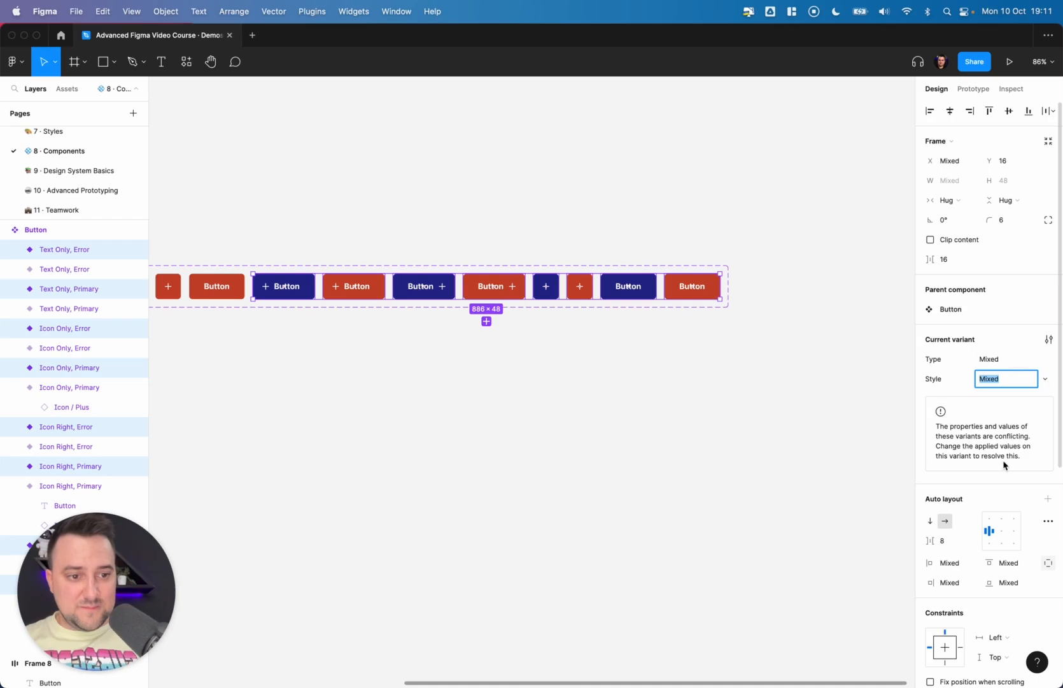
pyautogui.scroll(-1, 1004, 465)
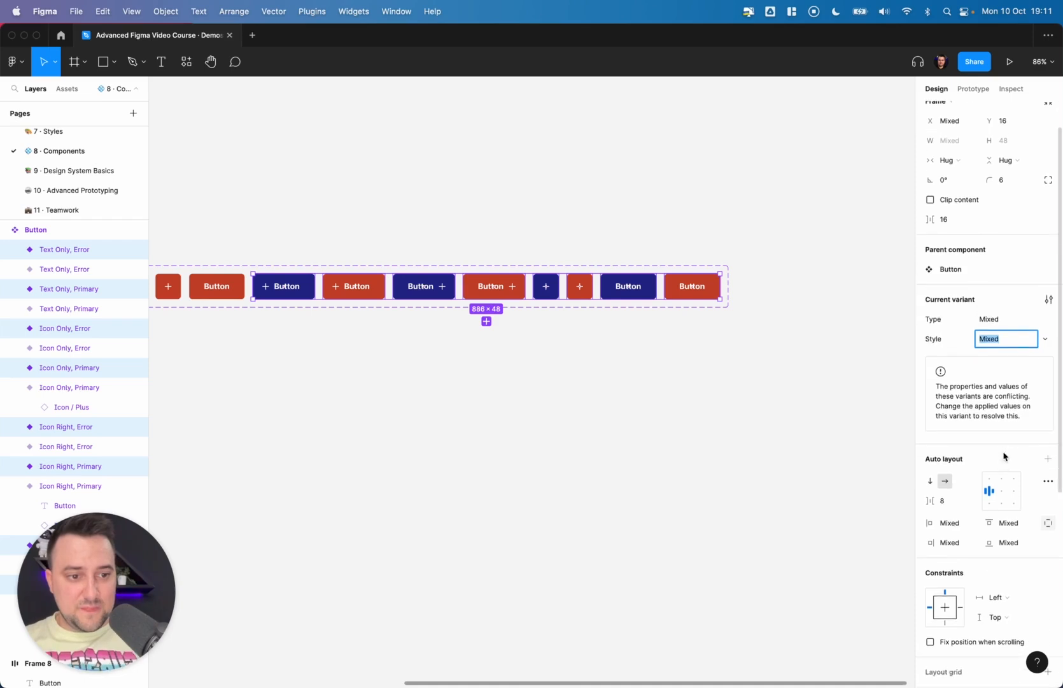
pyautogui.click(1046, 339)
pyautogui.click(1043, 317)
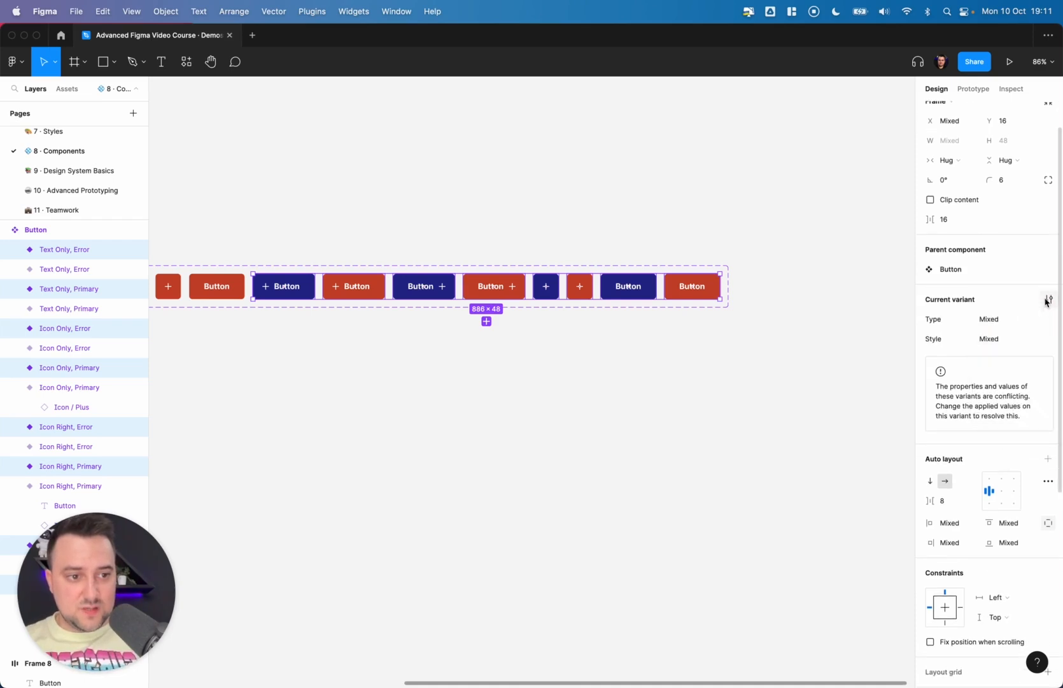
pyautogui.click(1047, 340)
pyautogui.click(1026, 403)
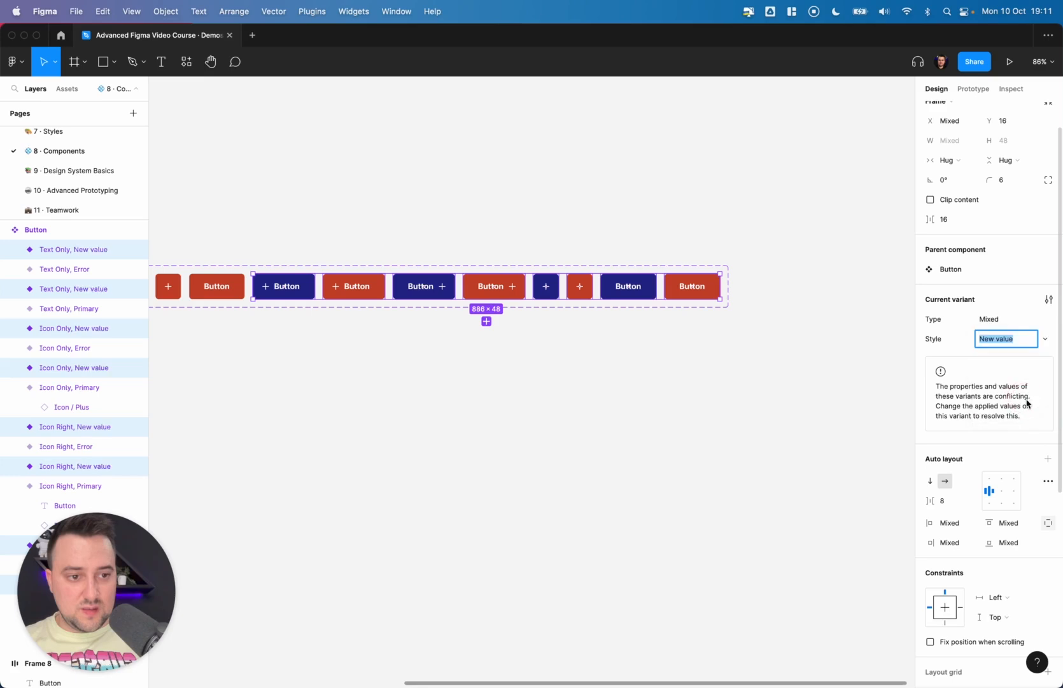
pyautogui.press('super+z')
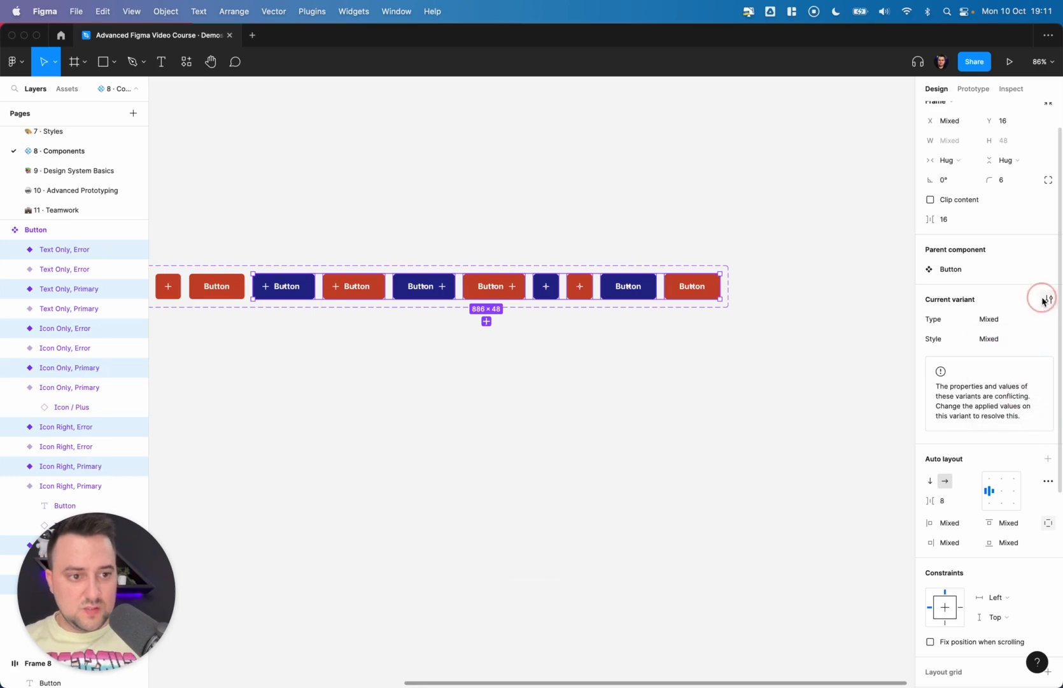
pyautogui.click(1047, 299)
pyautogui.click(1045, 300)
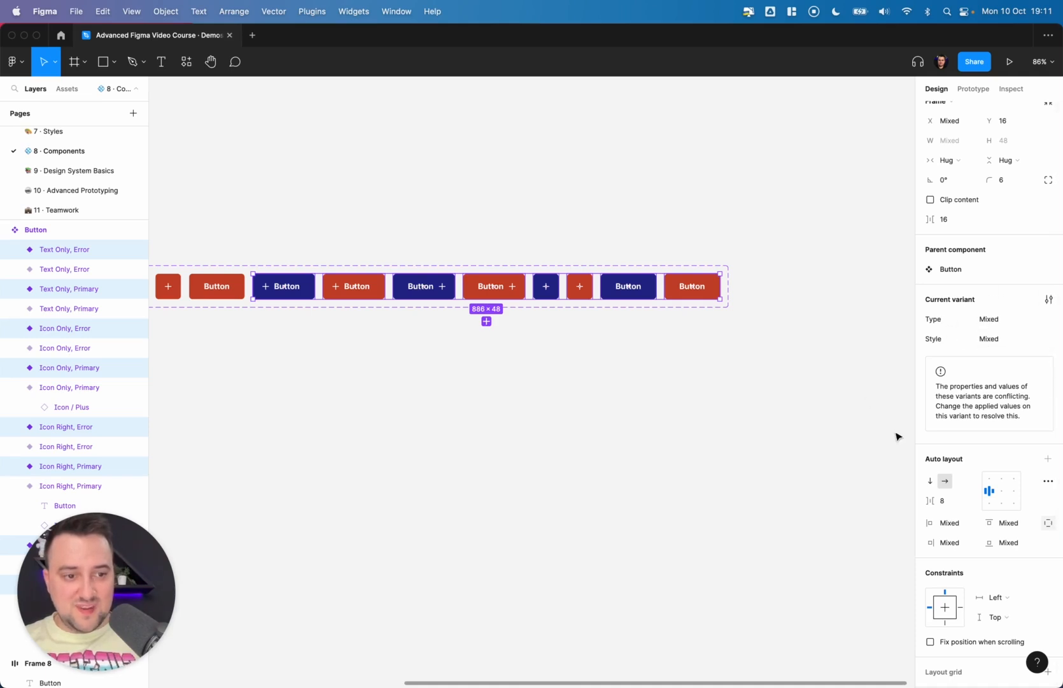
# - Add a new variant property named State to the Button component set
pyautogui.scroll(-5, 926, 508)
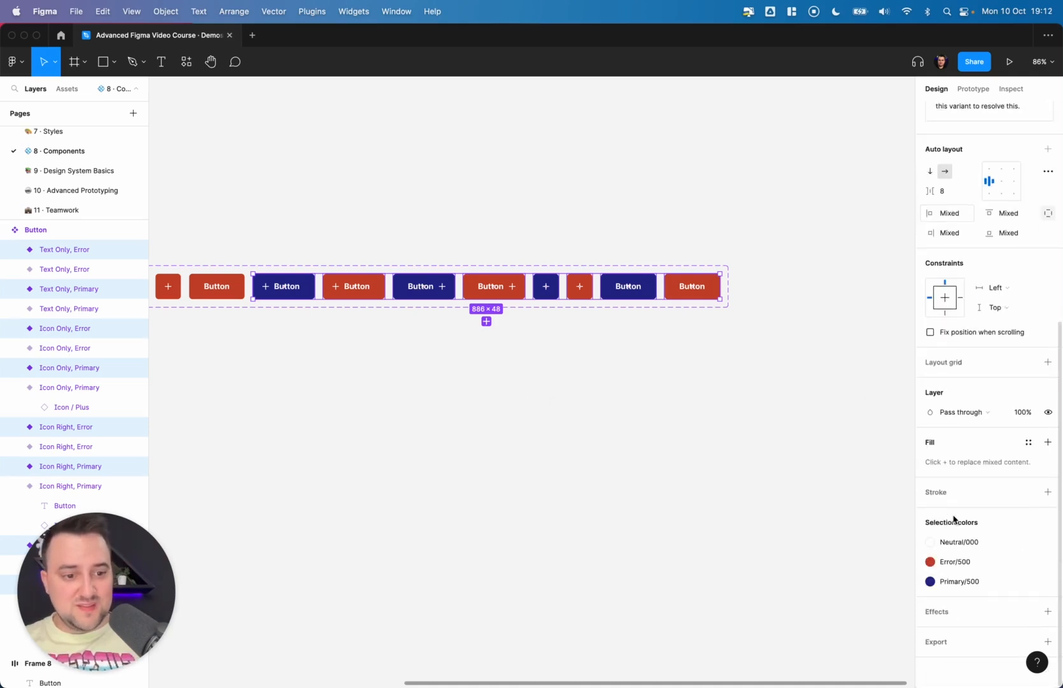
pyautogui.hscroll(-2, 442, 427)
pyautogui.scroll(1, 442, 427)
pyautogui.hscroll(-1, 444, 427)
pyautogui.scroll(1, 444, 426)
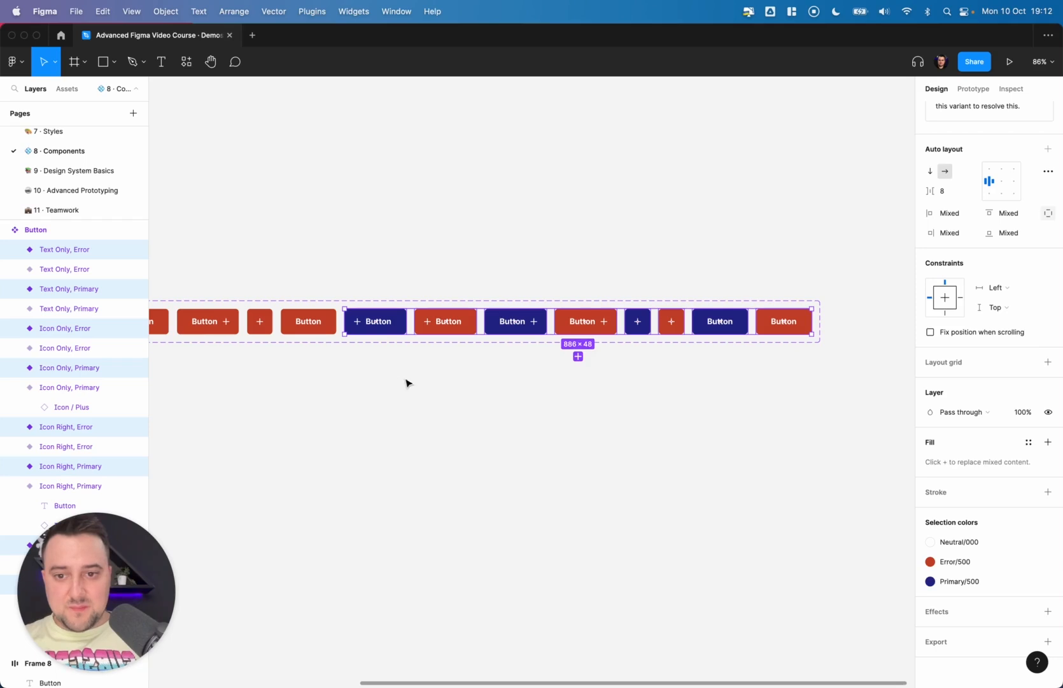
pyautogui.click(379, 375)
pyautogui.keyDown('ctrl'); pyautogui.scroll(-5, 345, 361); pyautogui.keyUp('ctrl')
pyautogui.hscroll(-2, 287, 347)
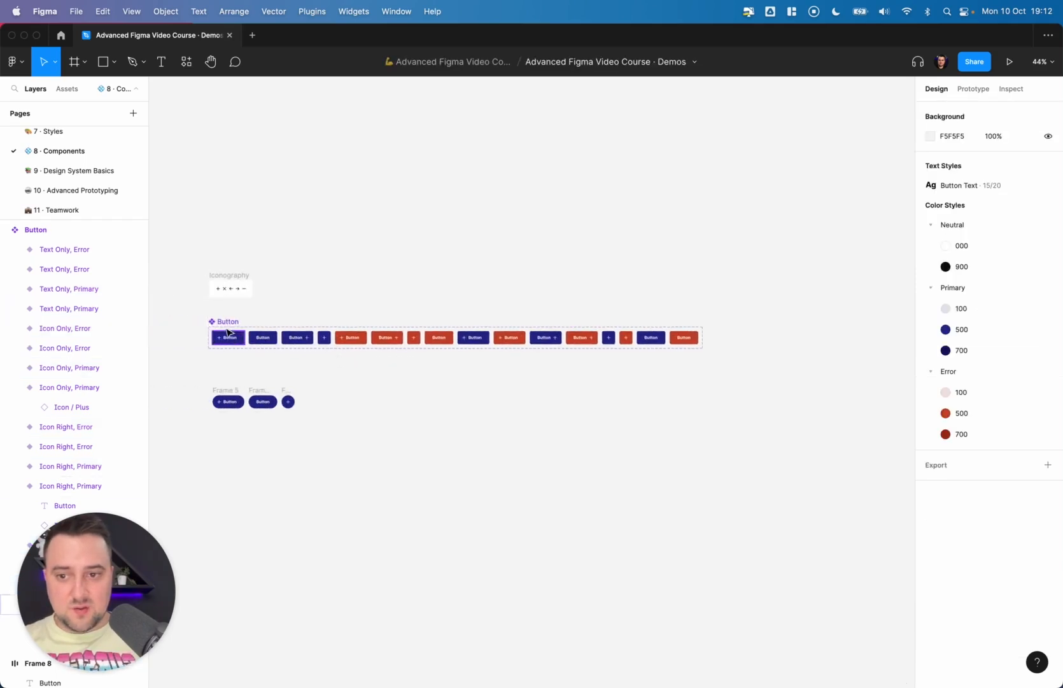
pyautogui.click(228, 332)
pyautogui.click(1048, 280)
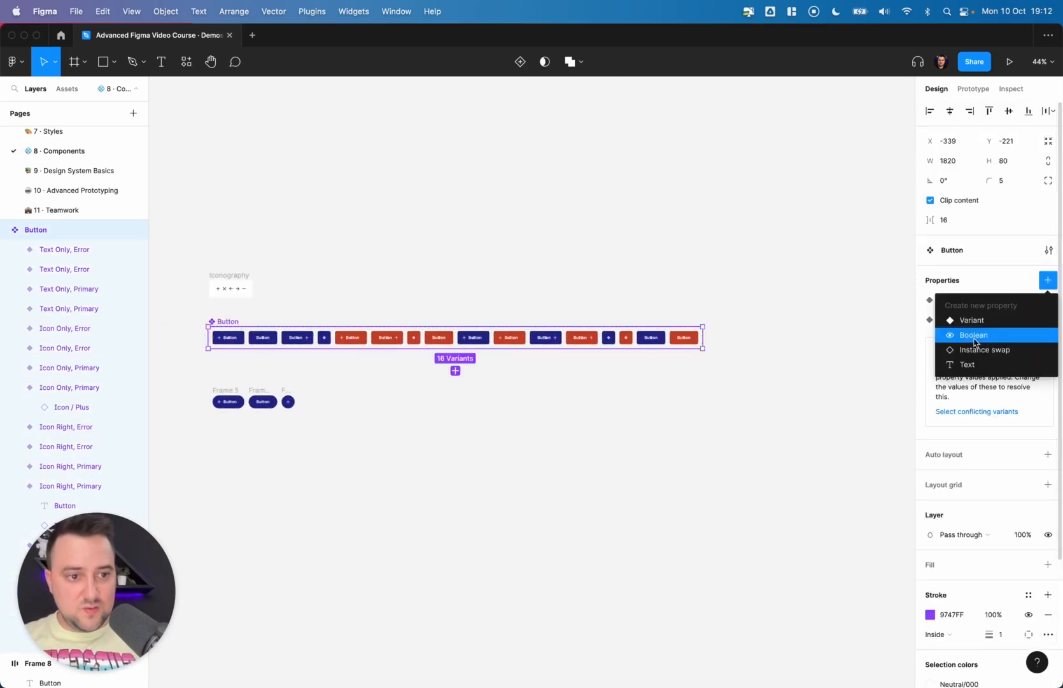
pyautogui.click(983, 318)
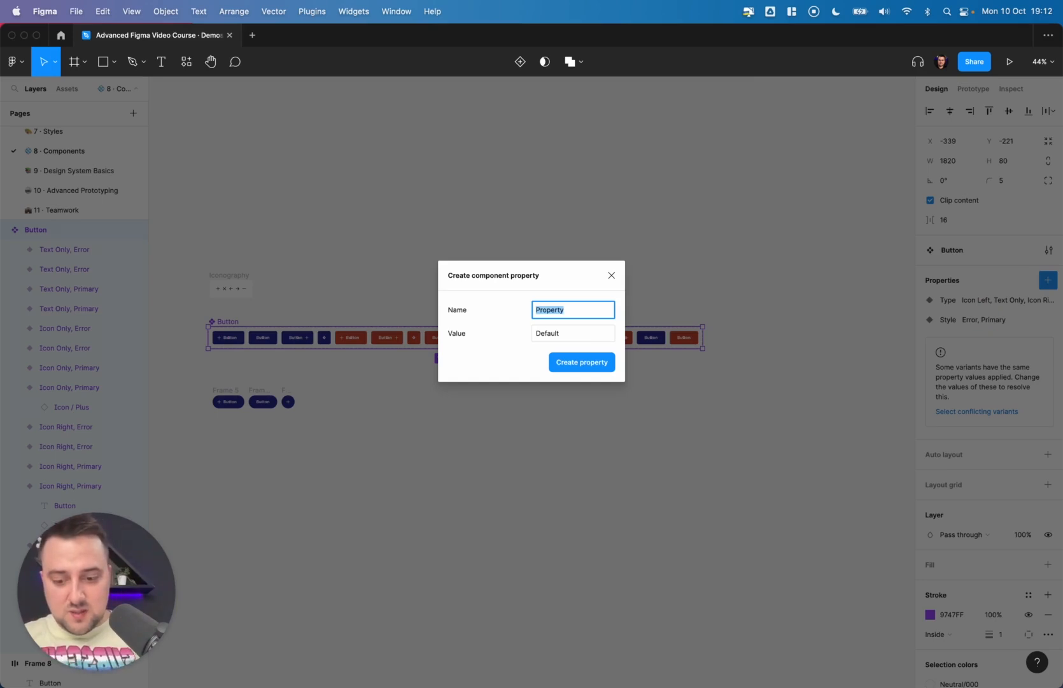
pyautogui.write('State')
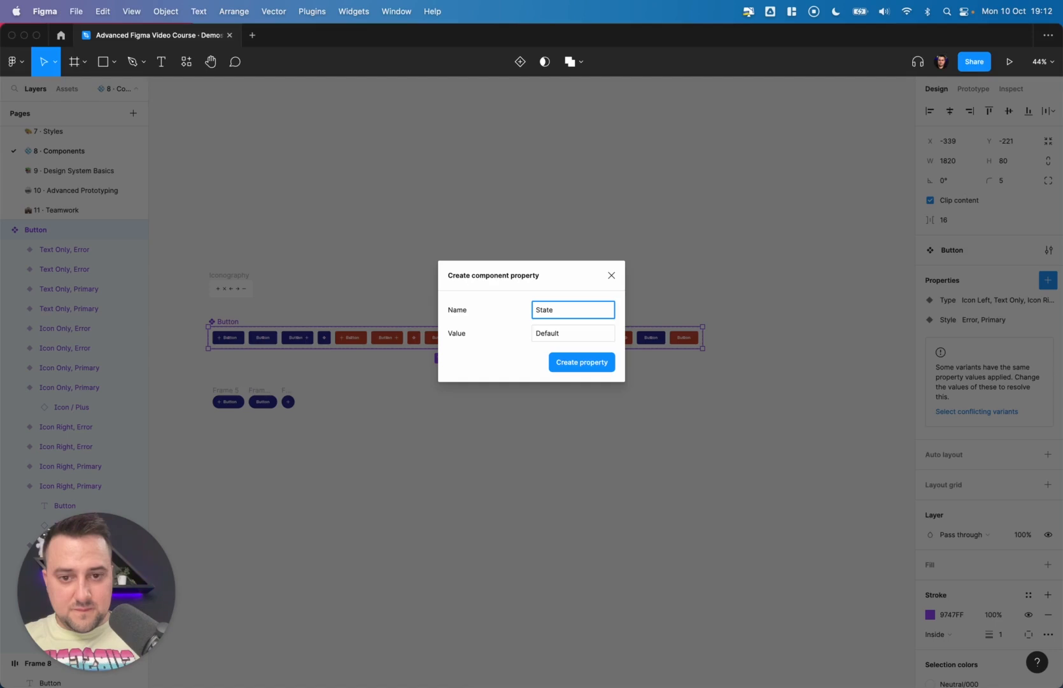
pyautogui.press('super')
pyautogui.press('Return')
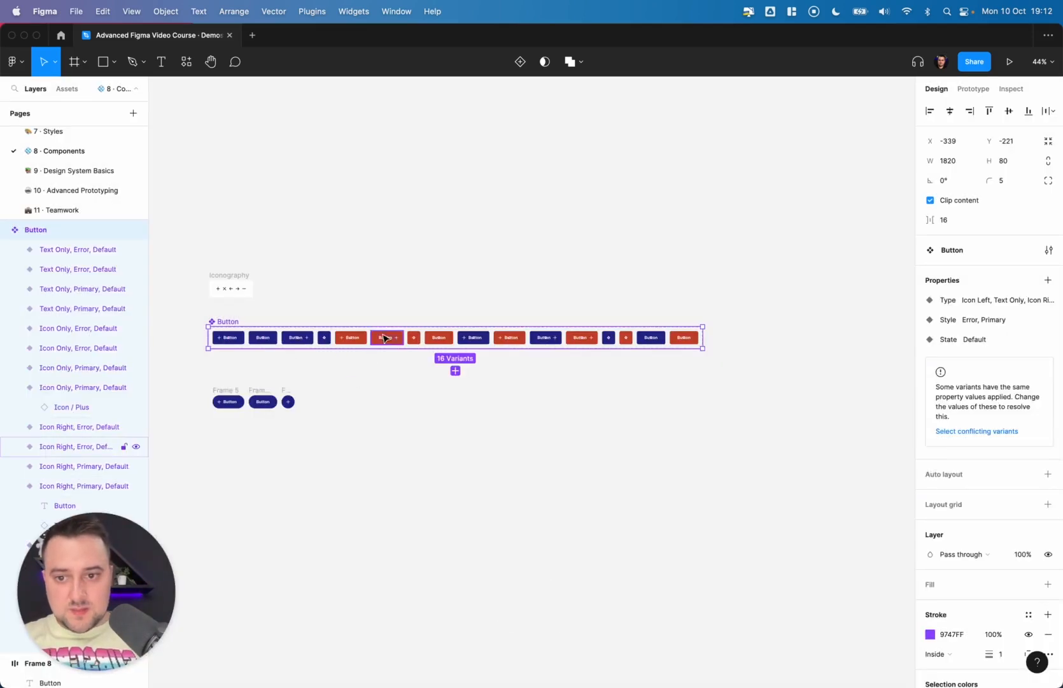
# - Set the State property of the first eight variants to Primary
pyautogui.click(467, 368)
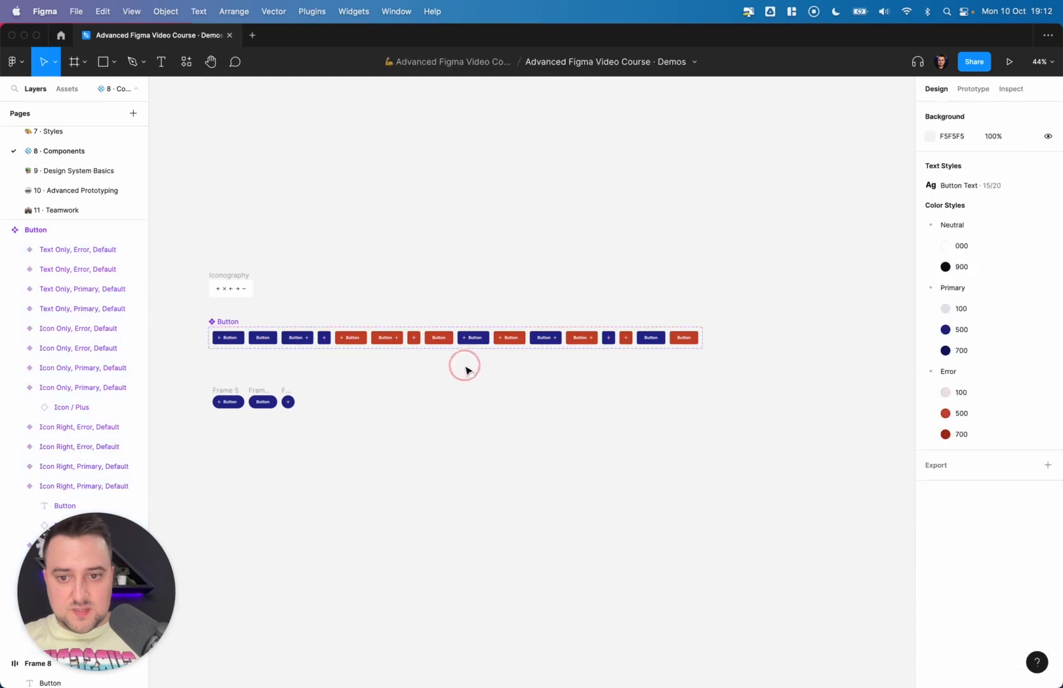
pyautogui.moveTo(458, 361); pyautogui.dragTo(210, 307)
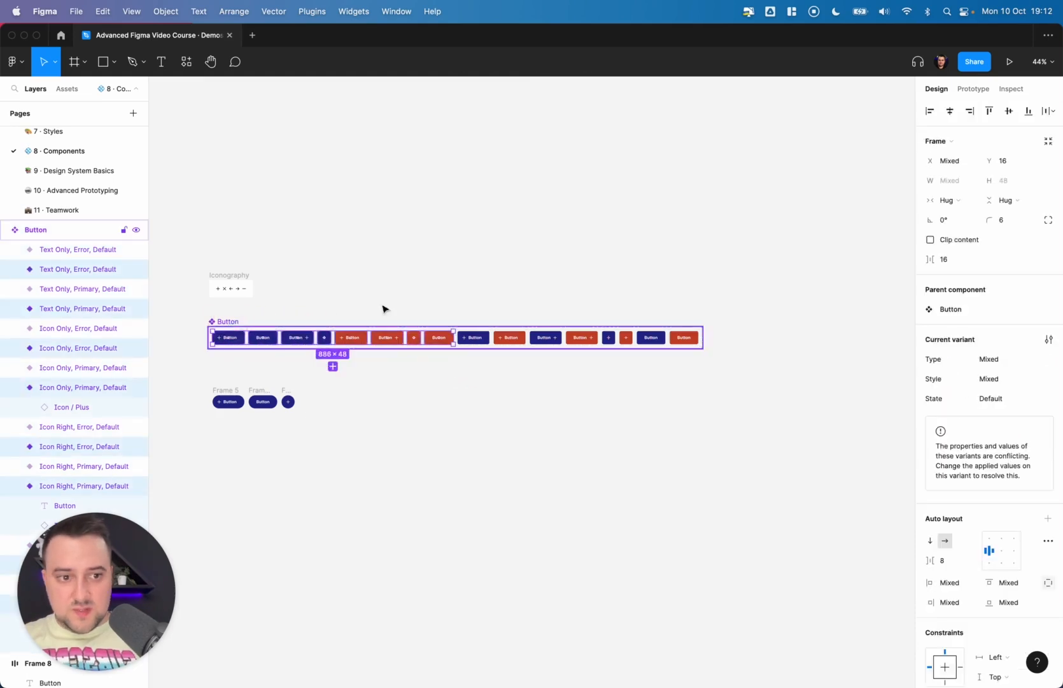
pyautogui.click(1008, 397)
pyautogui.write('Pr')
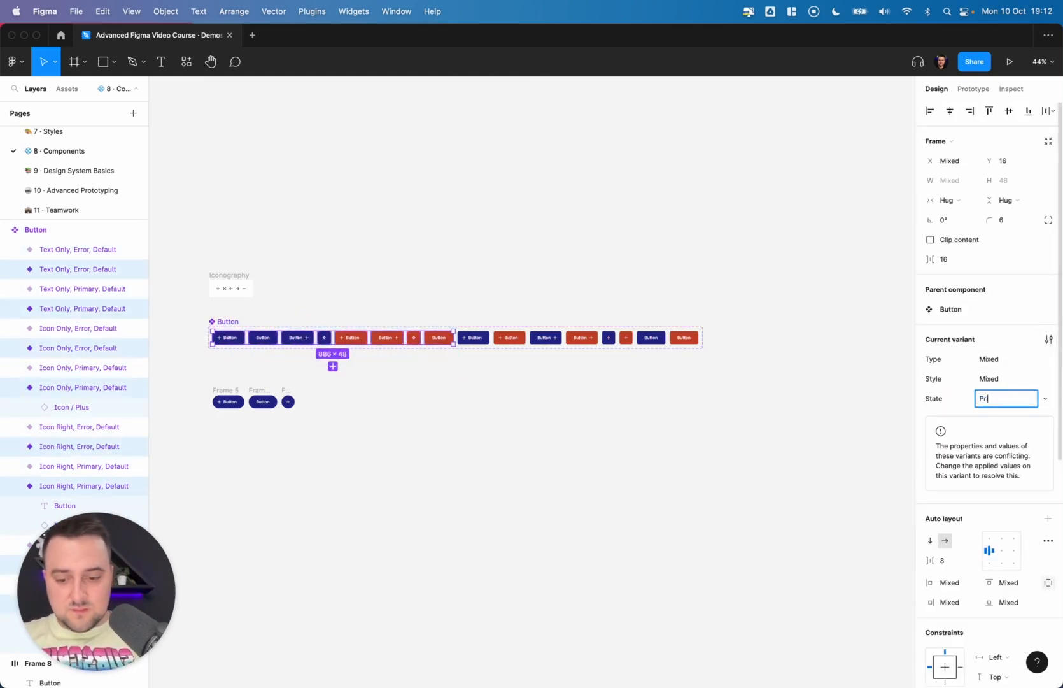
pyautogui.write('imary')
pyautogui.press('Return')
# - Set the State property of the remaining eight variants to Secondary
pyautogui.click(313, 364)
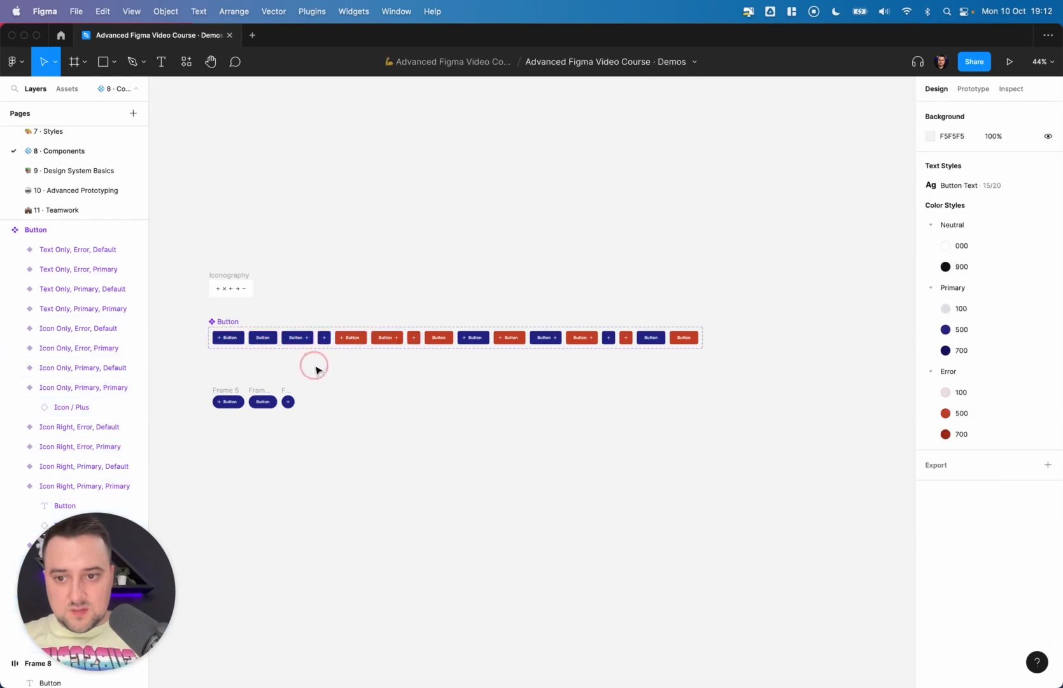
pyautogui.moveTo(336, 366); pyautogui.dragTo(219, 326)
pyautogui.click(990, 378)
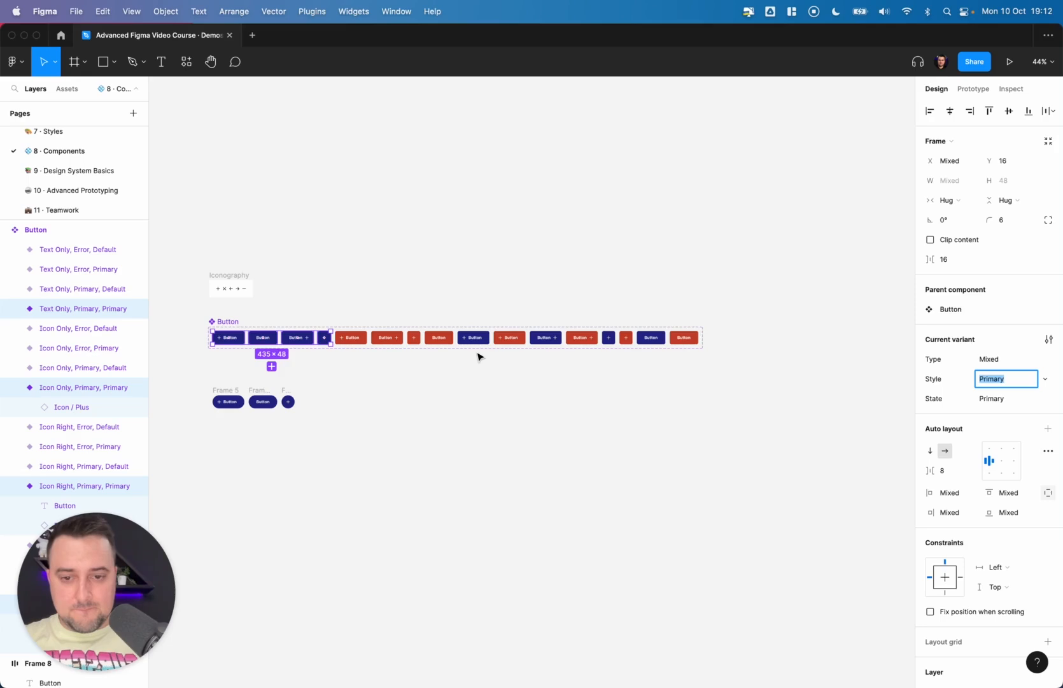
pyautogui.click(512, 338)
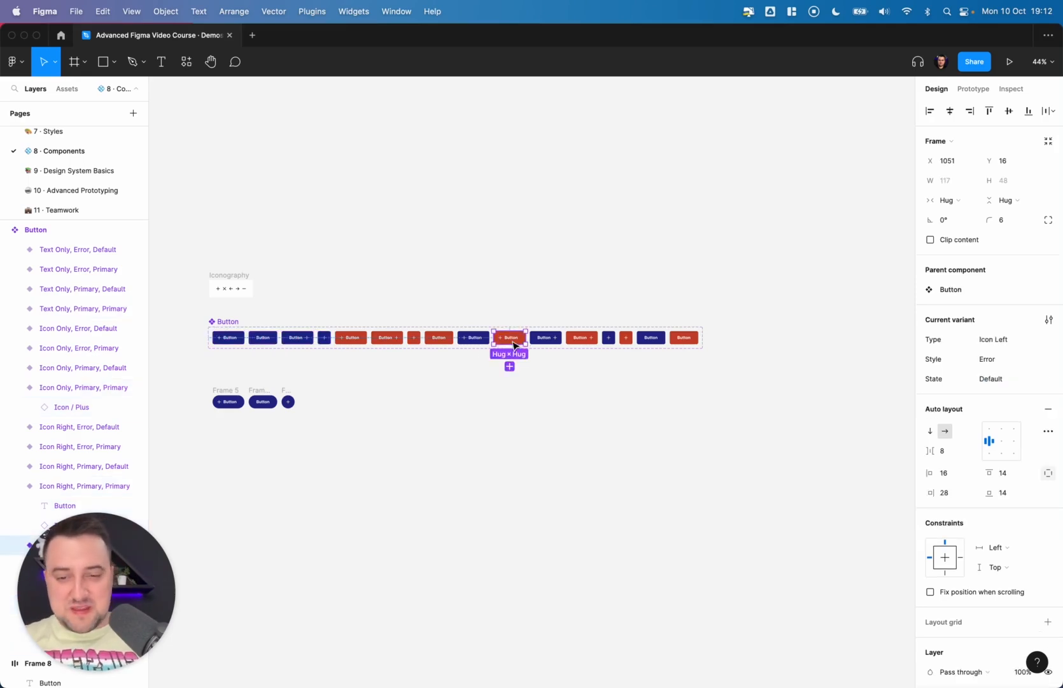
pyautogui.click(449, 383)
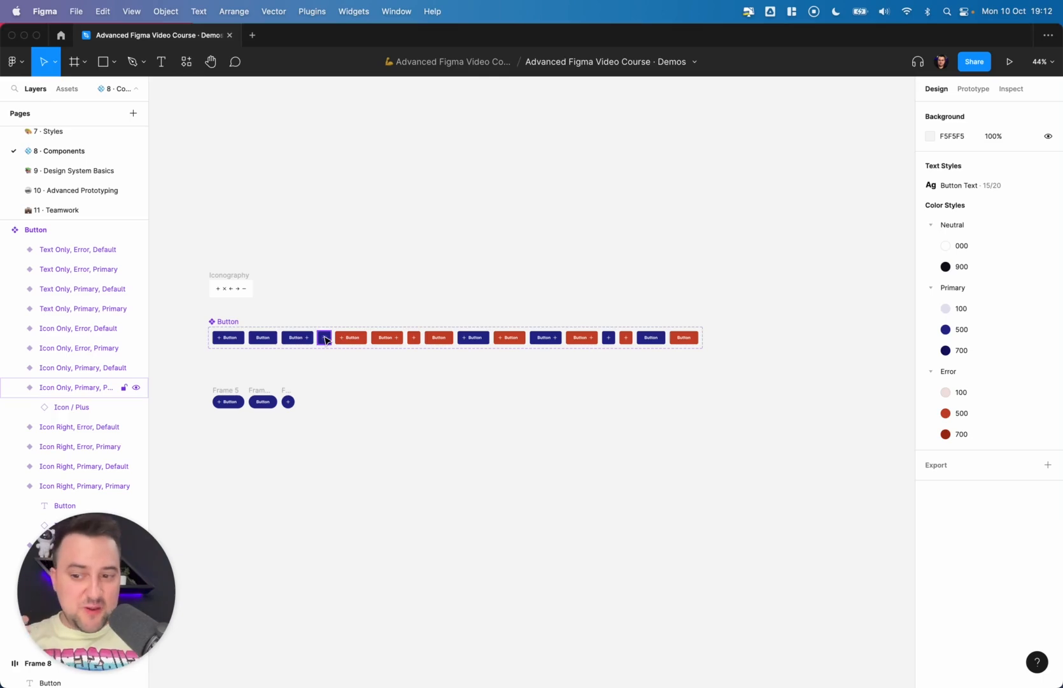
pyautogui.moveTo(473, 360); pyautogui.dragTo(700, 325)
pyautogui.click(1005, 399)
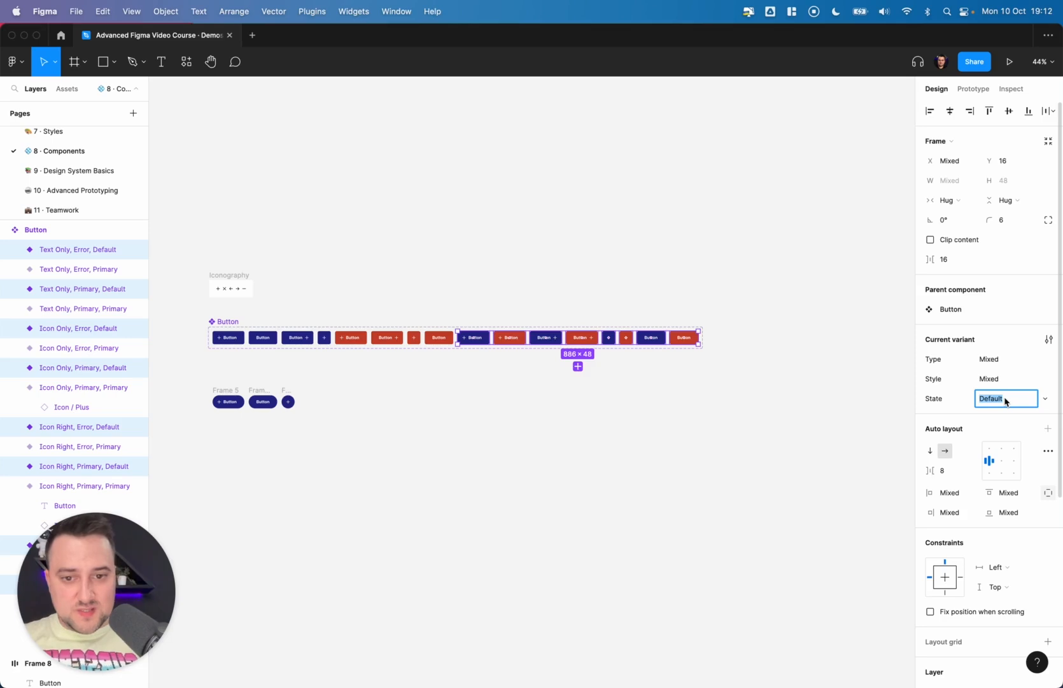
pyautogui.write('Secondar')
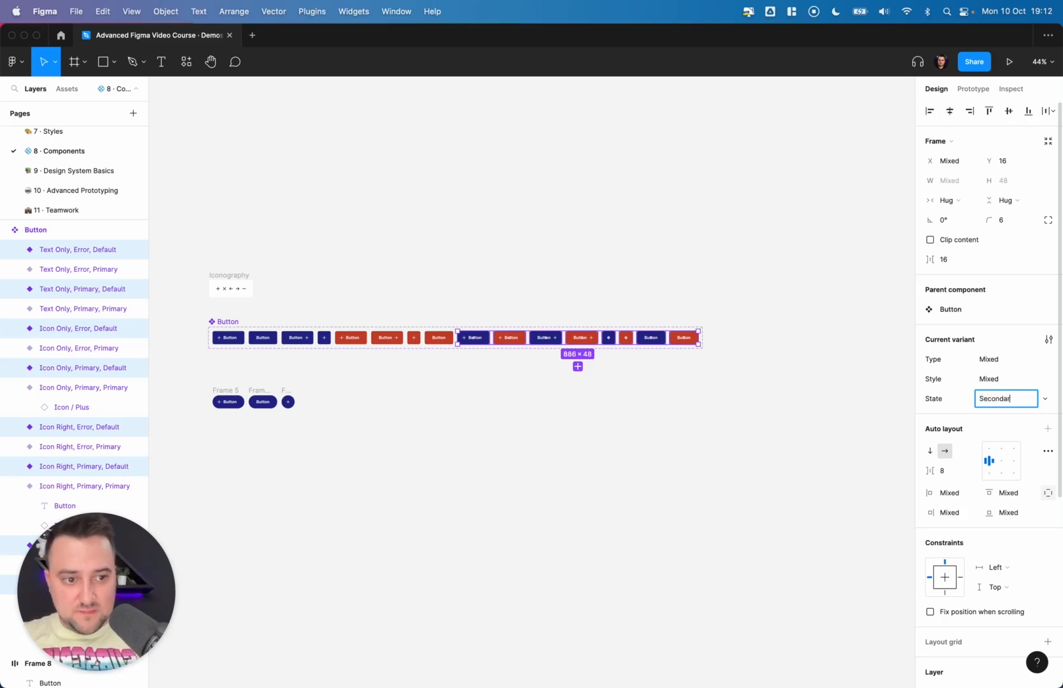
pyautogui.write('y')
pyautogui.press('Return')
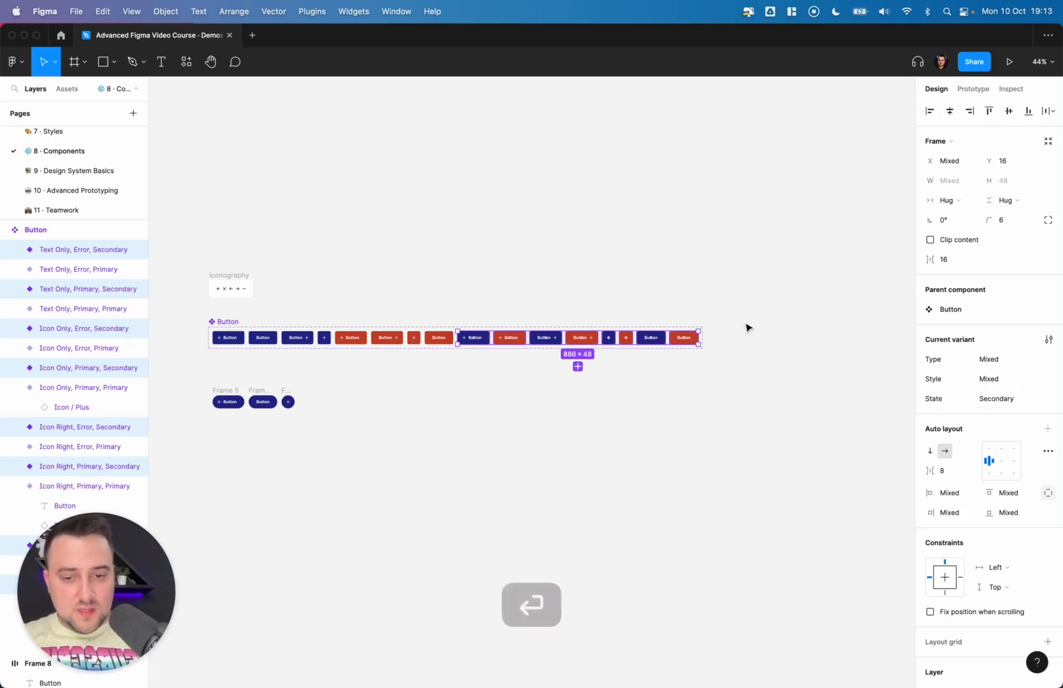
# - Inspect the Style and State values of the Secondary variants up close
pyautogui.click(477, 353)
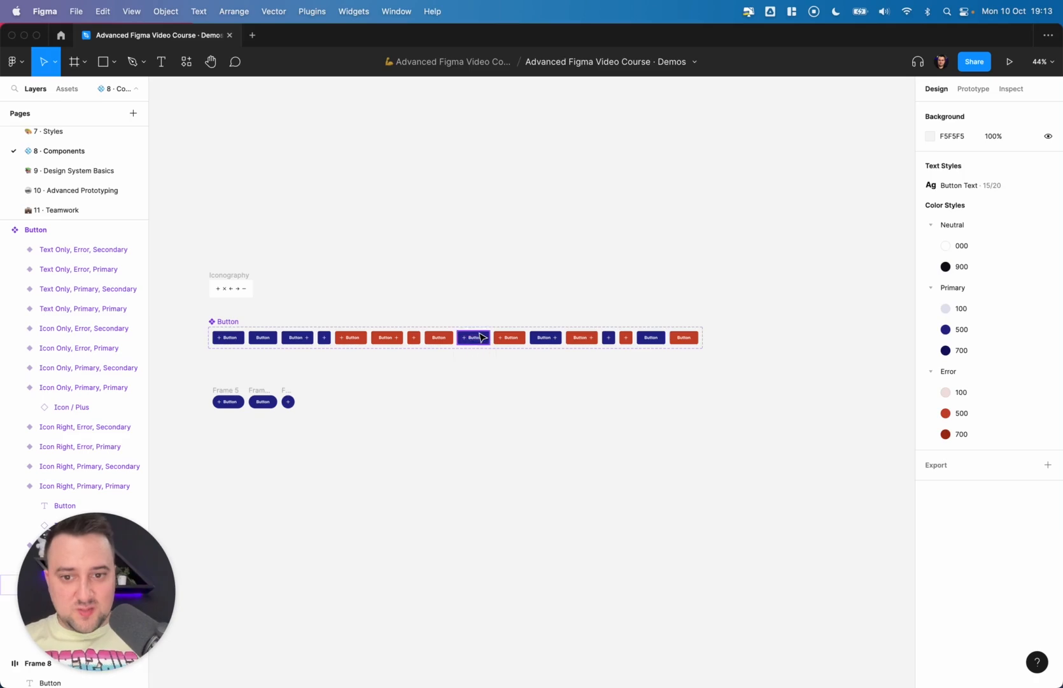
pyautogui.click(481, 337)
pyautogui.scroll(5, 481, 337)
pyautogui.hscroll(3, 481, 337)
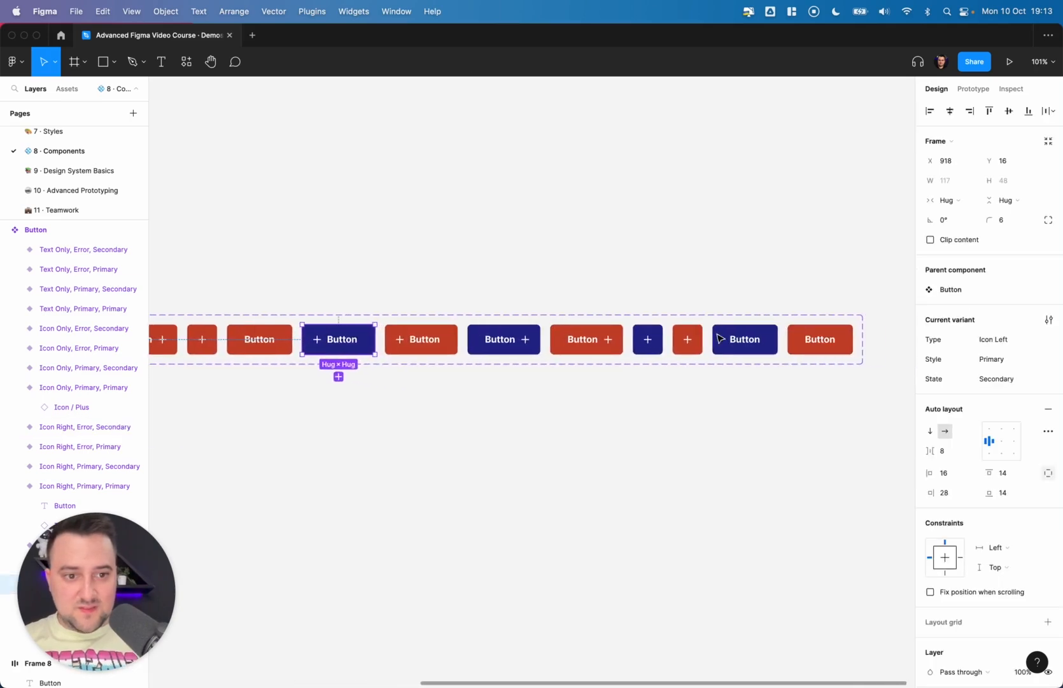
pyautogui.keyDown('shift'); pyautogui.click(597, 347); pyautogui.keyUp('shift')
pyautogui.hscroll(-2, 597, 347)
pyautogui.scroll(1, 596, 347)
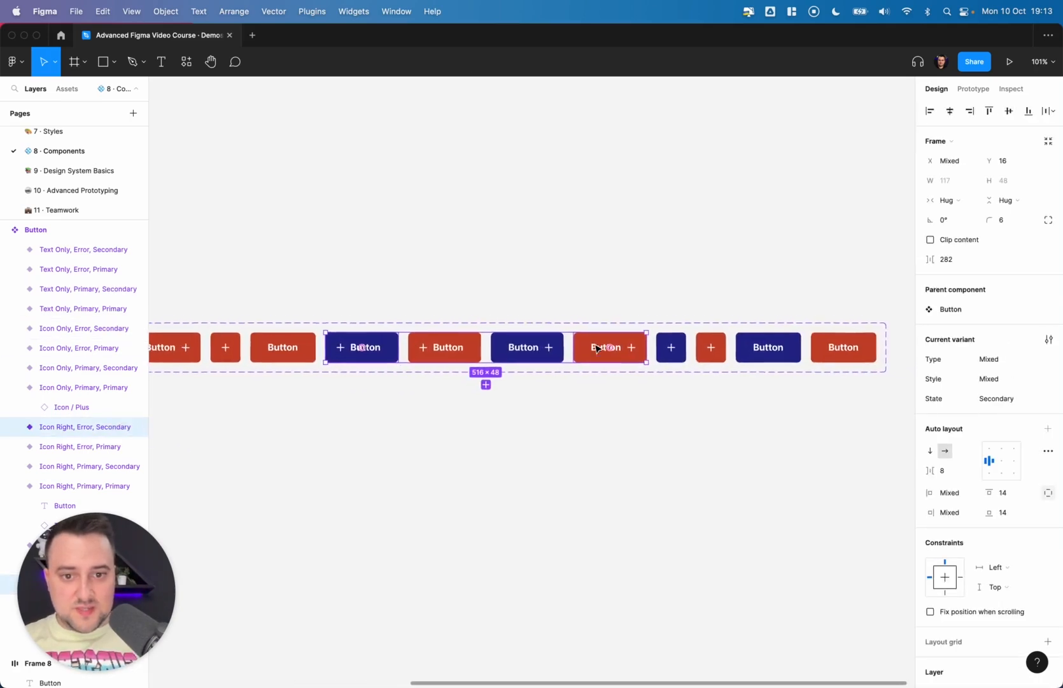
pyautogui.click(422, 355)
pyautogui.keyDown('shift'); pyautogui.click(367, 354); pyautogui.keyUp('shift')
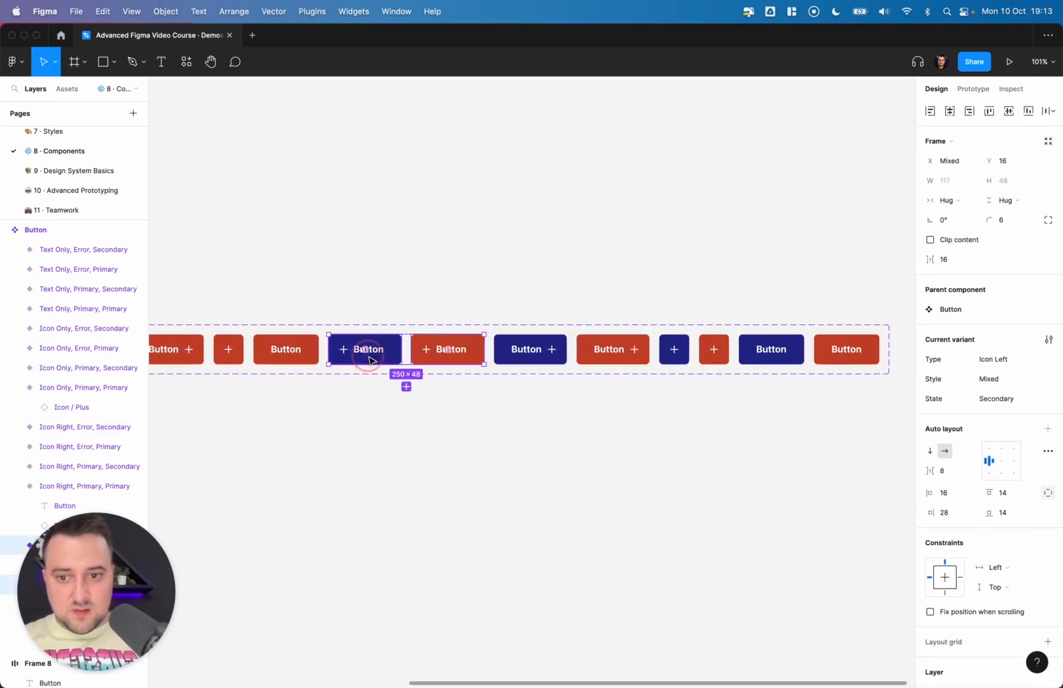
pyautogui.click(1043, 379)
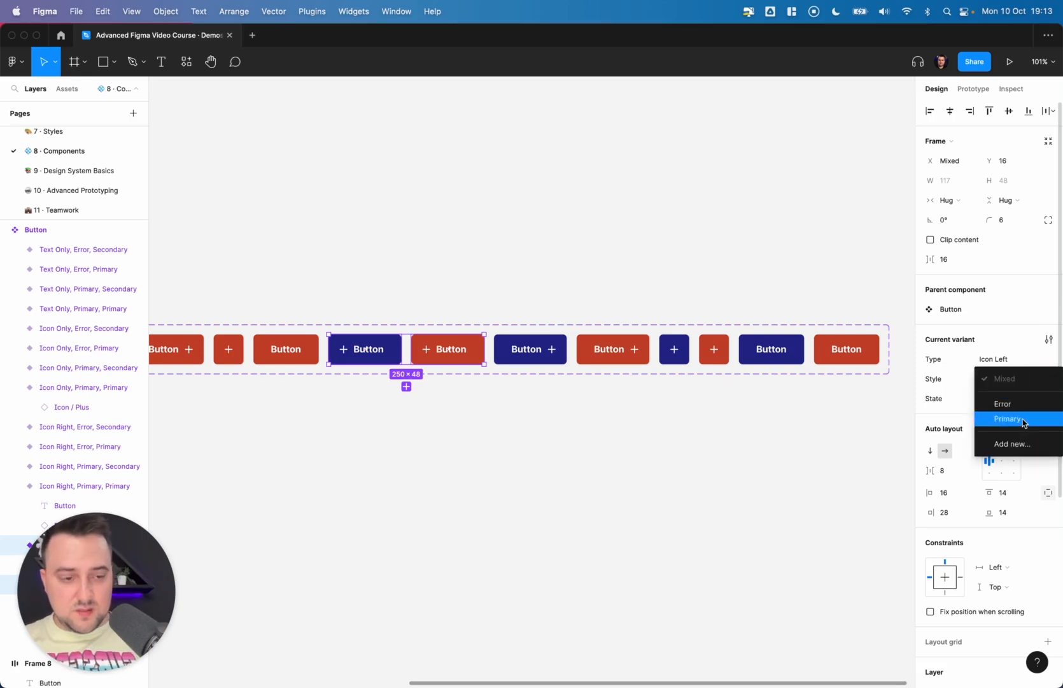
pyautogui.click(373, 349)
pyautogui.click(364, 348)
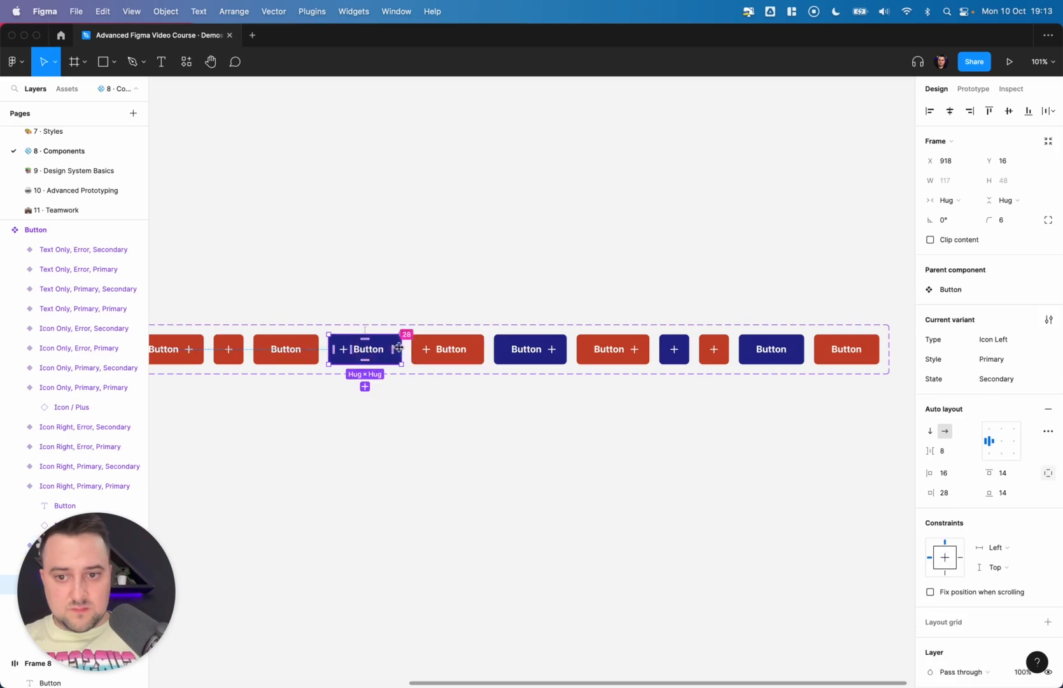
# - Compare the Primary and Error Secondary variants by selecting each group in turn
pyautogui.keyDown('shift'); pyautogui.click(531, 350); pyautogui.keyUp('shift')
pyautogui.keyDown('shift'); pyautogui.click(675, 349); pyautogui.keyUp('shift')
pyautogui.keyDown('shift'); pyautogui.click(769, 349); pyautogui.keyUp('shift')
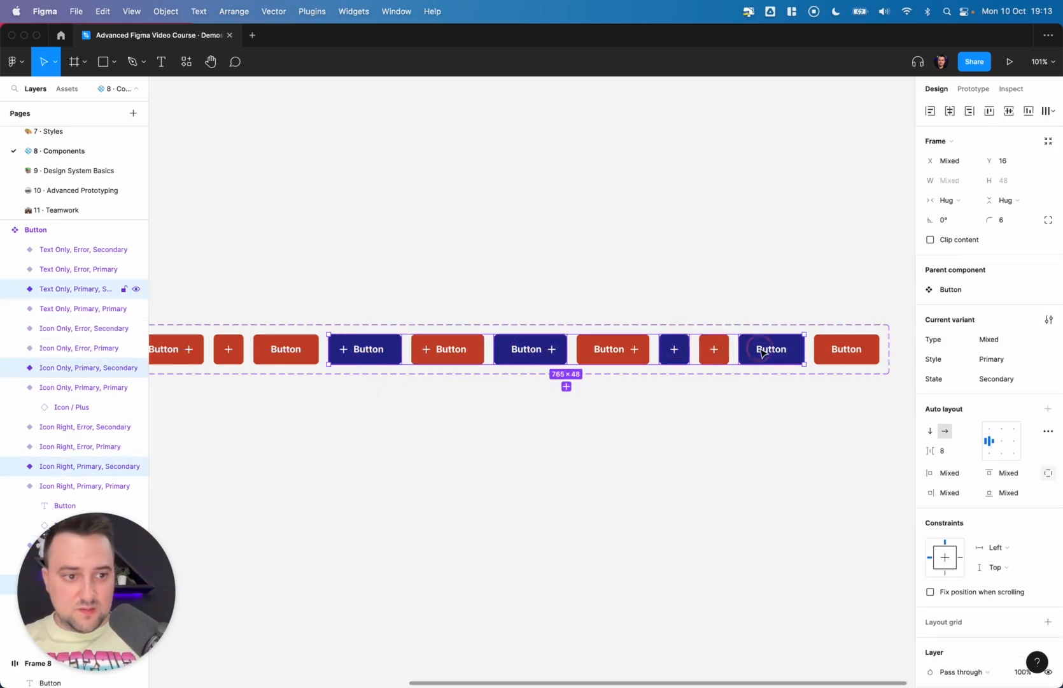
pyautogui.click(1050, 361)
pyautogui.click(1021, 361)
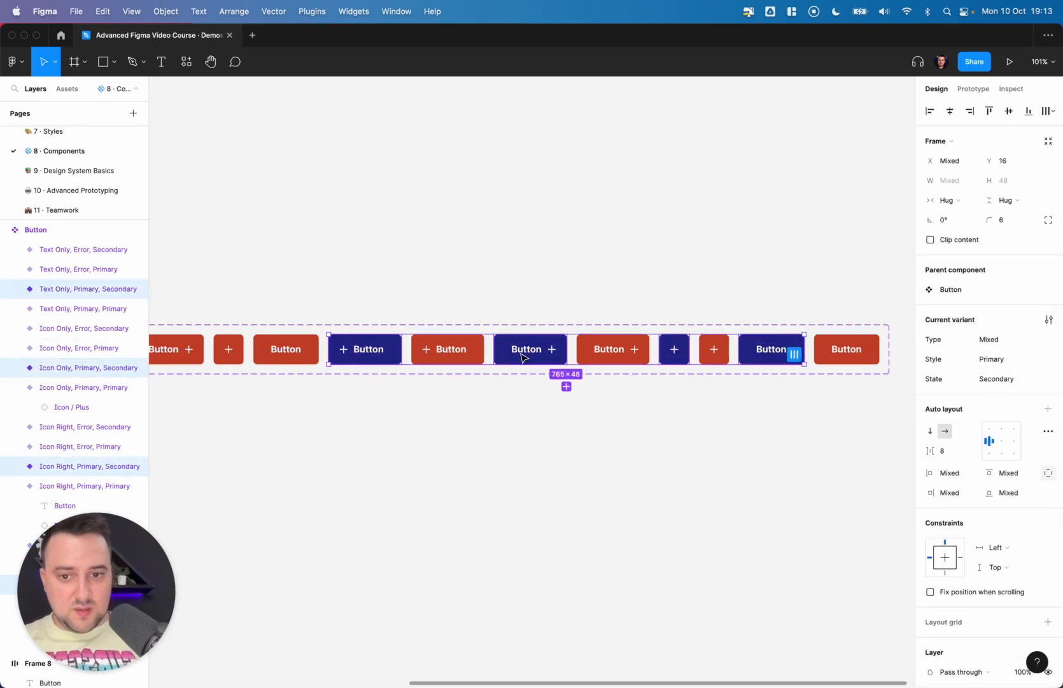
pyautogui.click(472, 354)
pyautogui.keyDown('shift'); pyautogui.click(613, 350); pyautogui.keyUp('shift')
pyautogui.keyDown('shift'); pyautogui.click(713, 350); pyautogui.keyUp('shift')
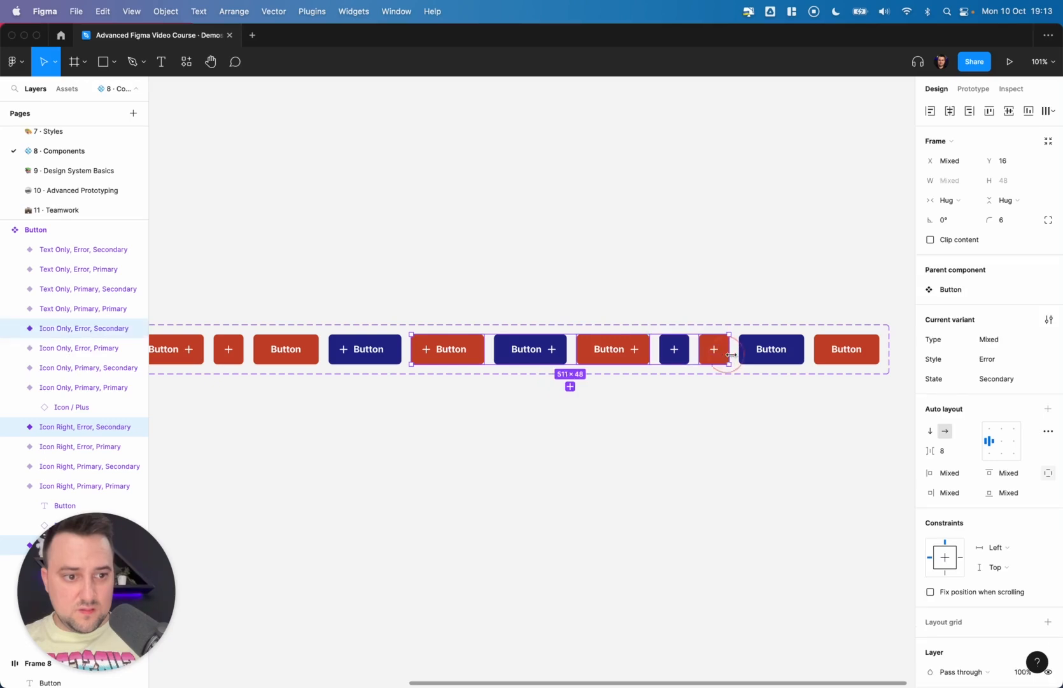
pyautogui.keyDown('shift'); pyautogui.click(837, 358); pyautogui.keyUp('shift')
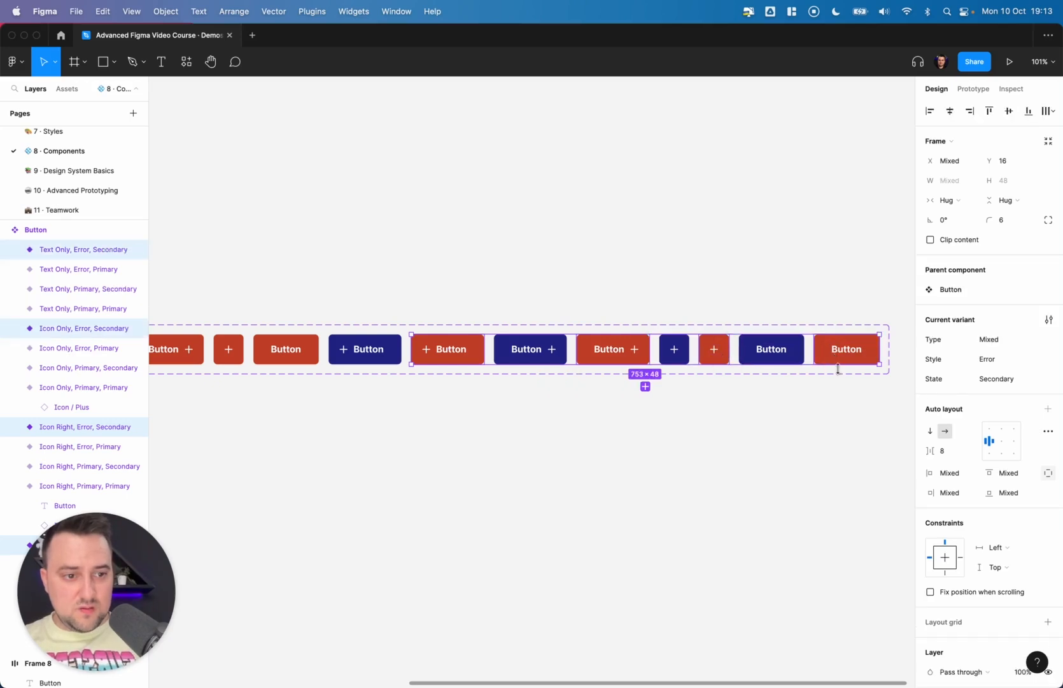
pyautogui.click(638, 407)
pyautogui.click(365, 349)
pyautogui.click(535, 420)
pyautogui.scroll(-5, 535, 421)
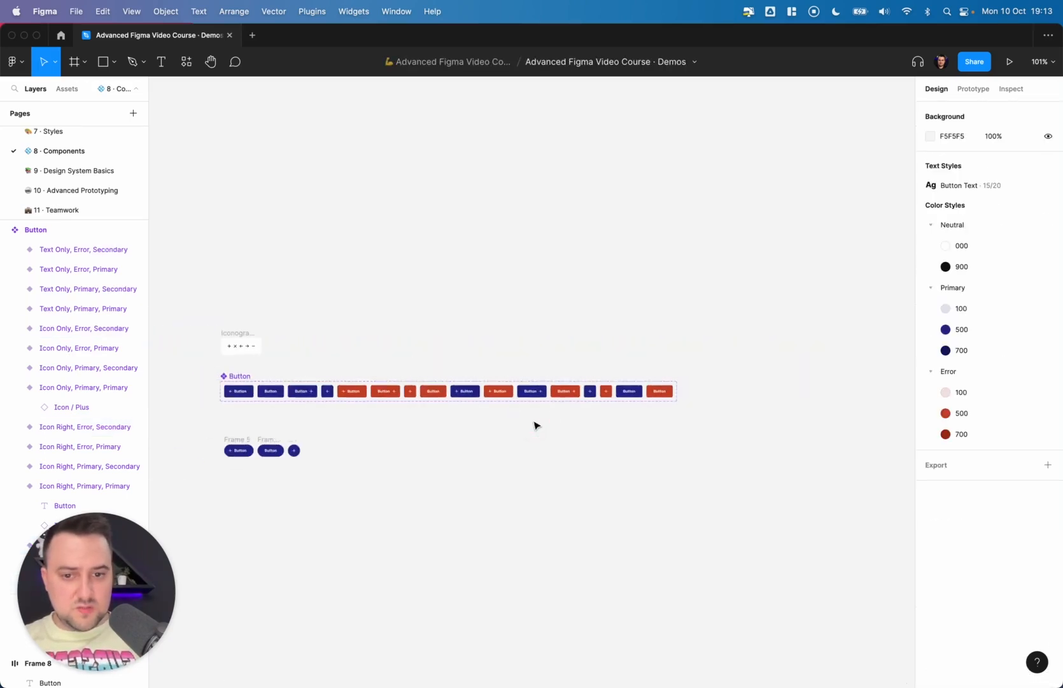
# - Recolor the Error Secondary variants with Error/700 text and icons and an Error/100 background
pyautogui.click(236, 375)
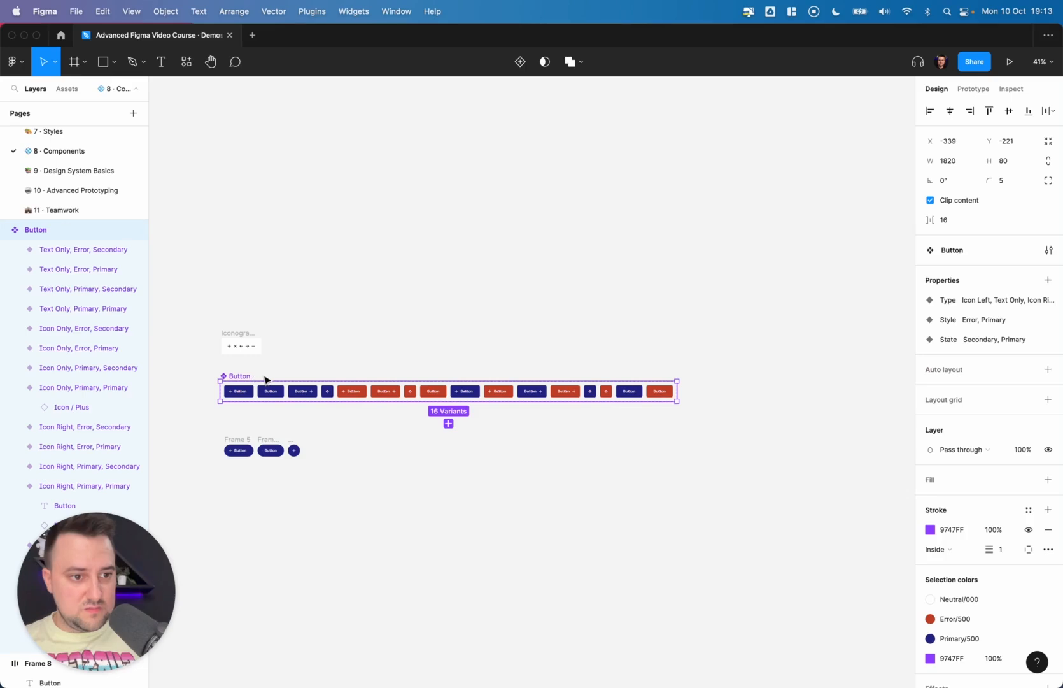
pyautogui.scroll(5, 482, 417)
pyautogui.hscroll(3, 819, 404)
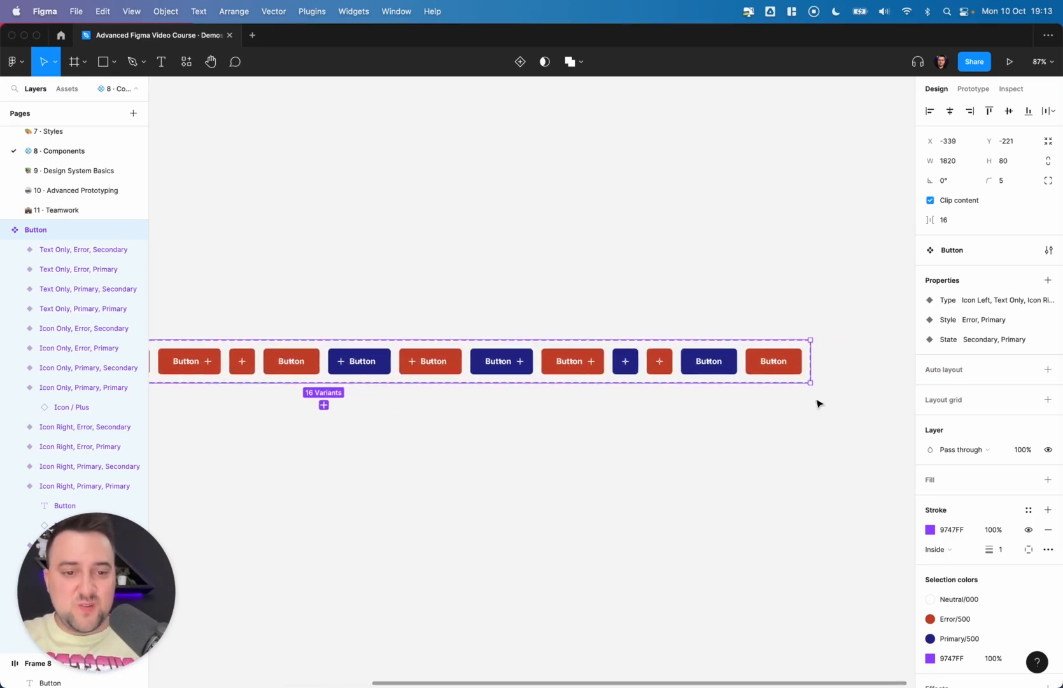
pyautogui.moveTo(837, 440); pyautogui.dragTo(750, 357)
pyautogui.keyDown('shift'); pyautogui.click(659, 361); pyautogui.keyUp('shift')
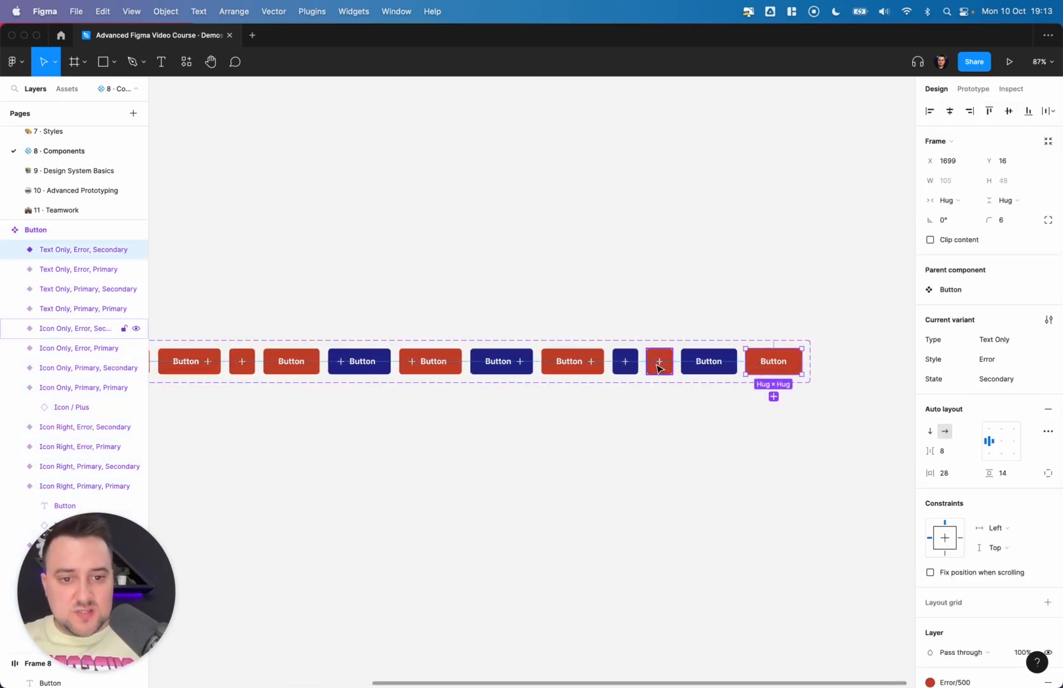
pyautogui.keyDown('shift'); pyautogui.click(572, 361); pyautogui.keyUp('shift')
pyautogui.keyDown('shift'); pyautogui.click(431, 361); pyautogui.keyUp('shift')
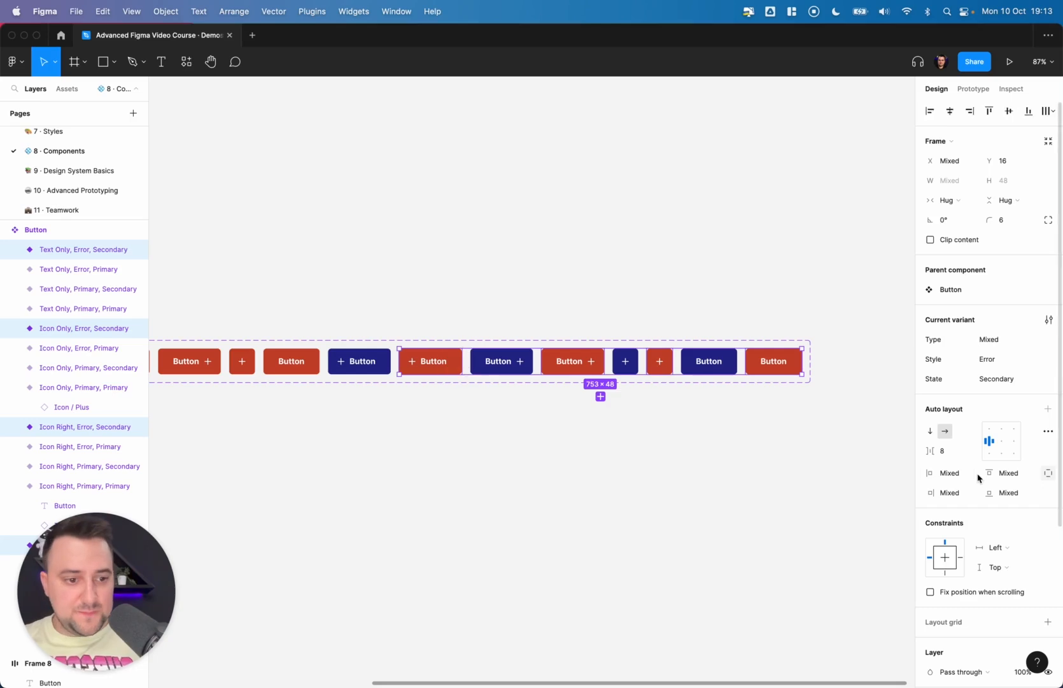
pyautogui.scroll(-5, 978, 476)
pyautogui.click(970, 561)
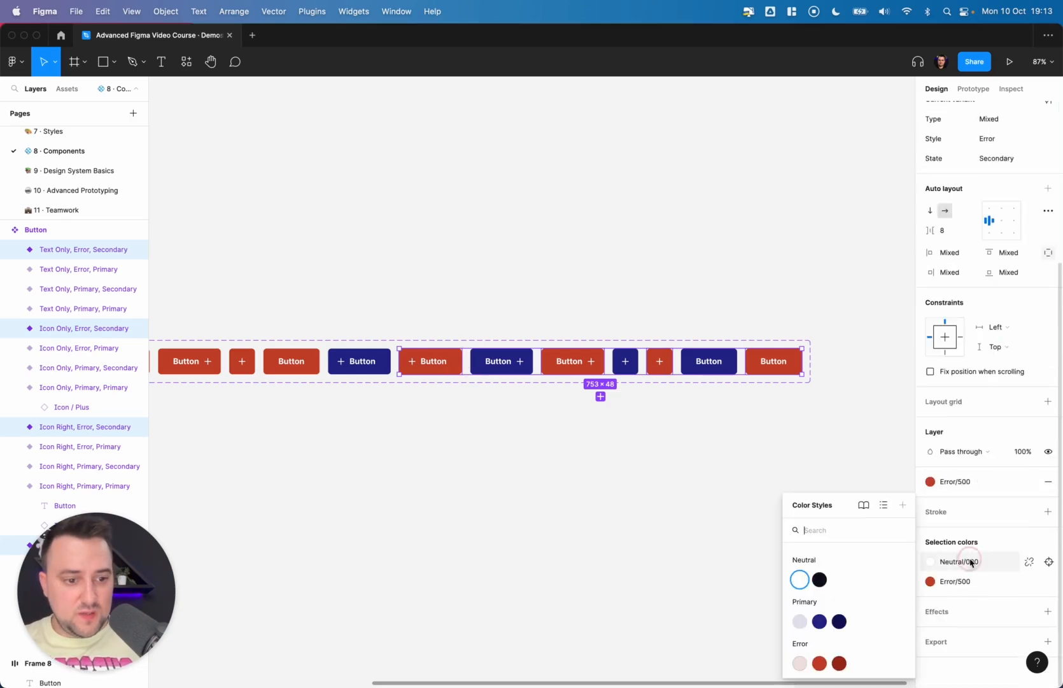
pyautogui.click(839, 663)
pyautogui.click(959, 582)
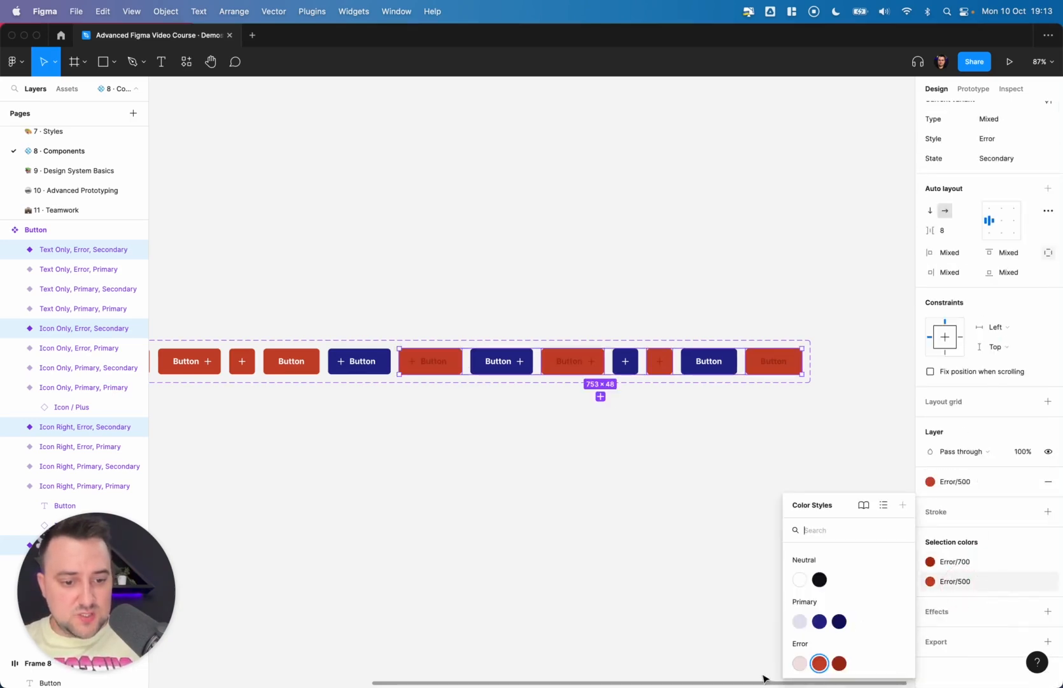
pyautogui.click(799, 663)
# - Recolor the Primary Secondary variants with a Primary/100 background and Primary/700 text and icons
pyautogui.click(502, 361)
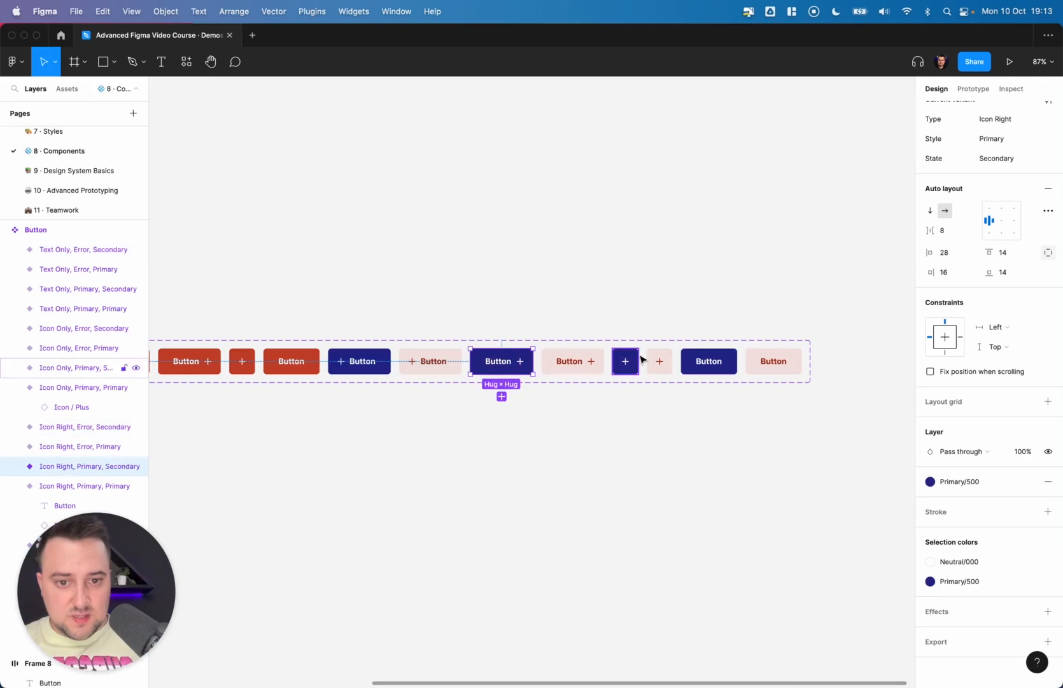
pyautogui.keyDown('shift'); pyautogui.click(627, 361); pyautogui.keyUp('shift')
pyautogui.keyDown('shift'); pyautogui.click(708, 361); pyautogui.keyUp('shift')
pyautogui.keyDown('shift'); pyautogui.click(347, 361); pyautogui.keyUp('shift')
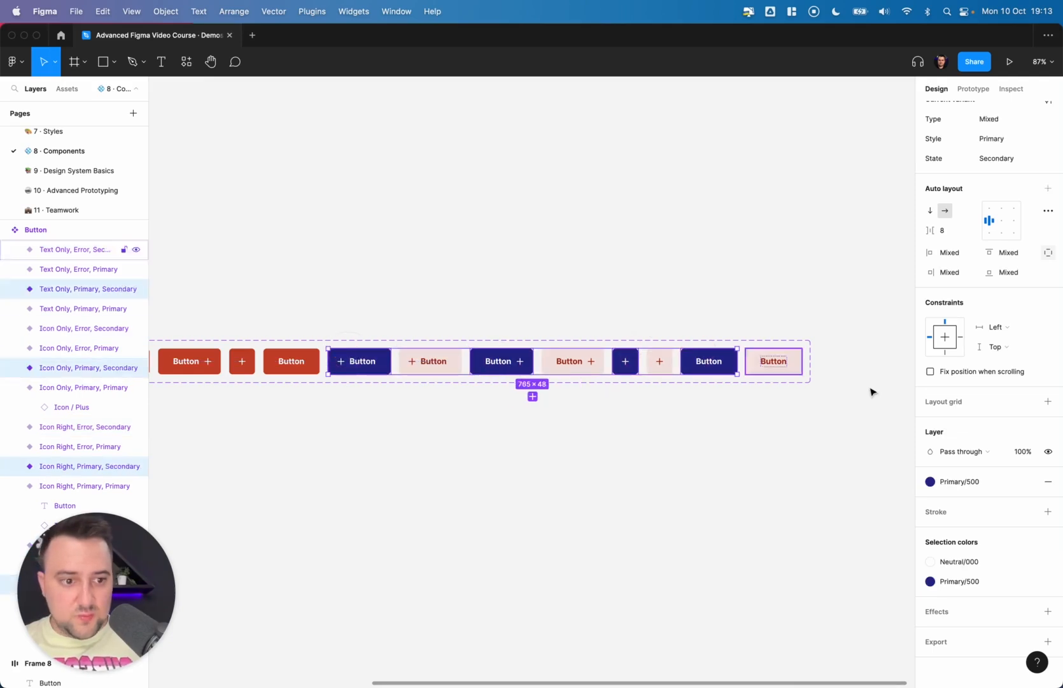
pyautogui.click(959, 482)
pyautogui.click(962, 482)
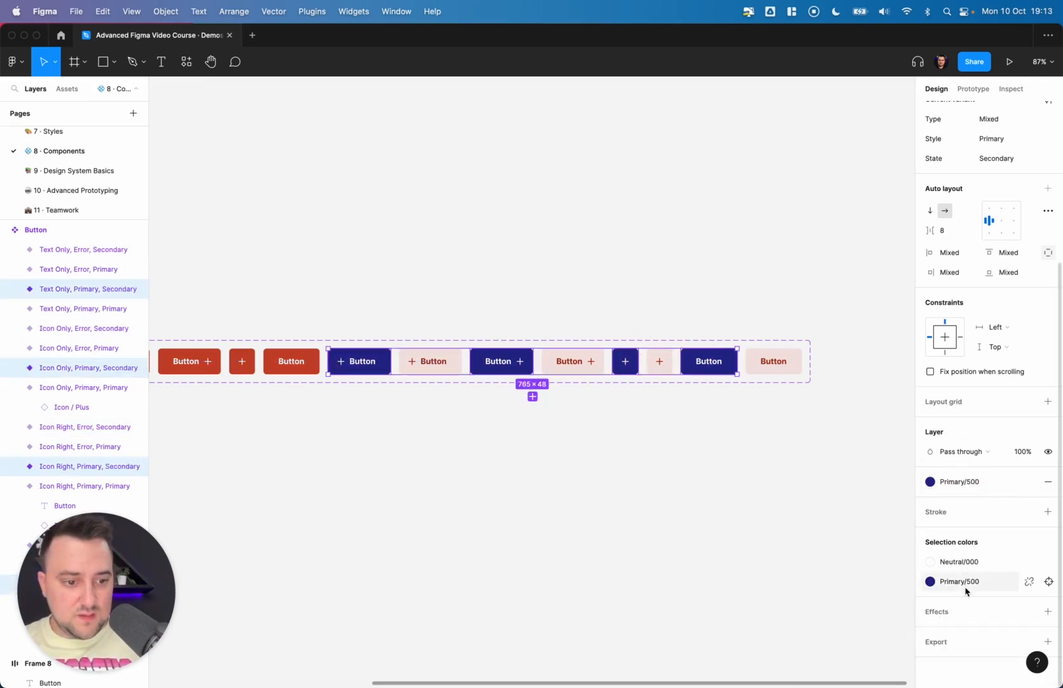
pyautogui.click(960, 582)
pyautogui.click(801, 621)
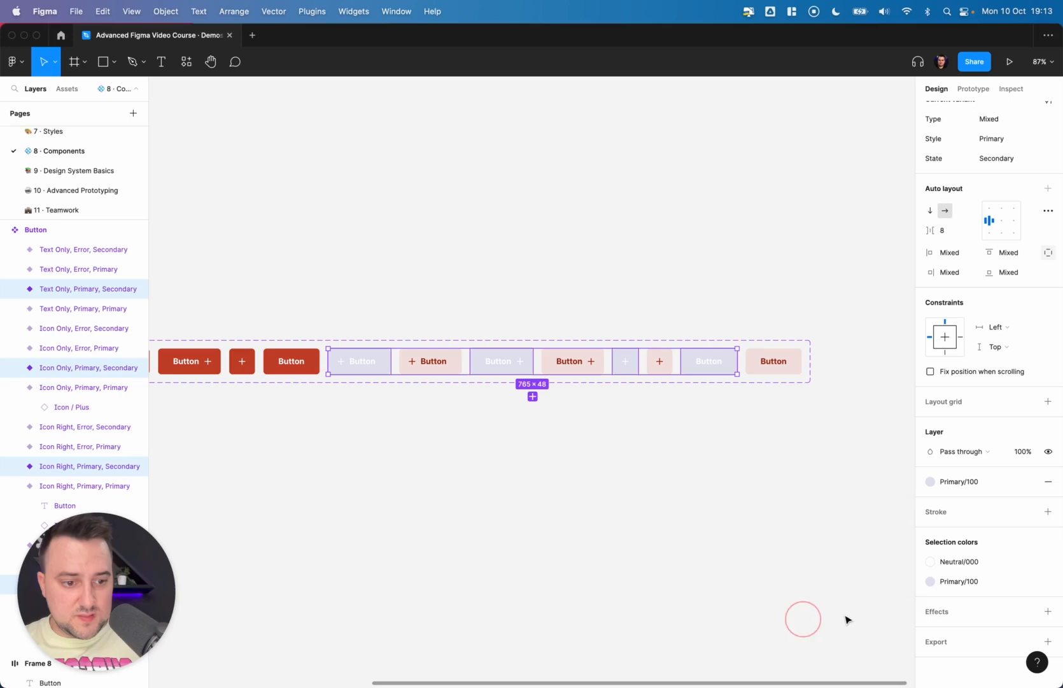
pyautogui.click(942, 563)
pyautogui.click(839, 621)
pyautogui.click(589, 446)
pyautogui.hotkey('shift', '1')
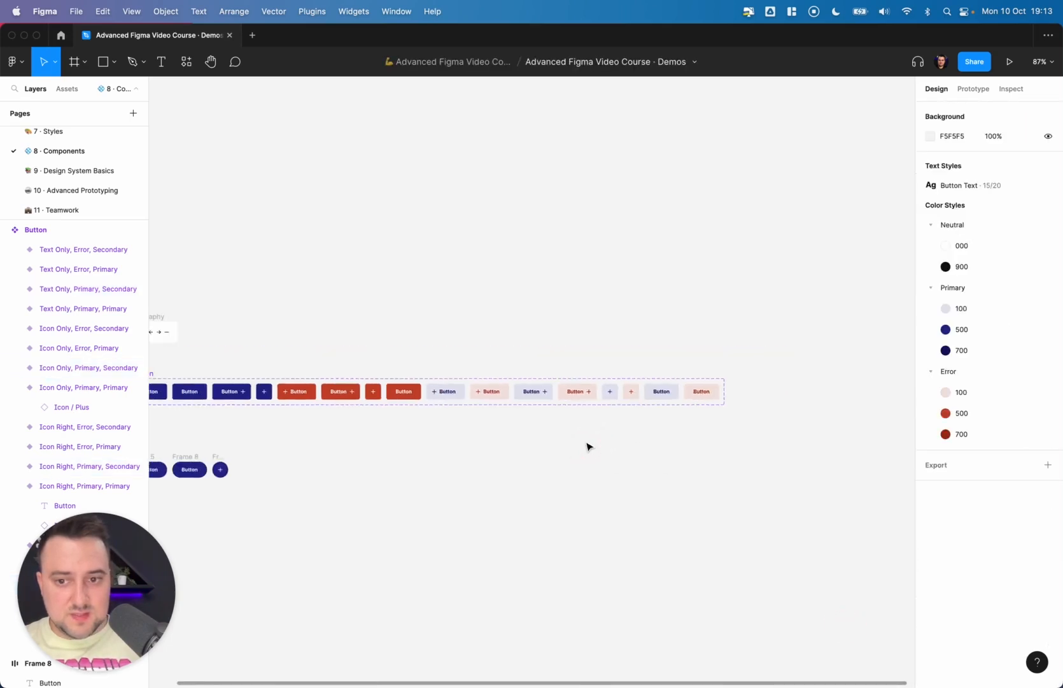
pyautogui.click(563, 378)
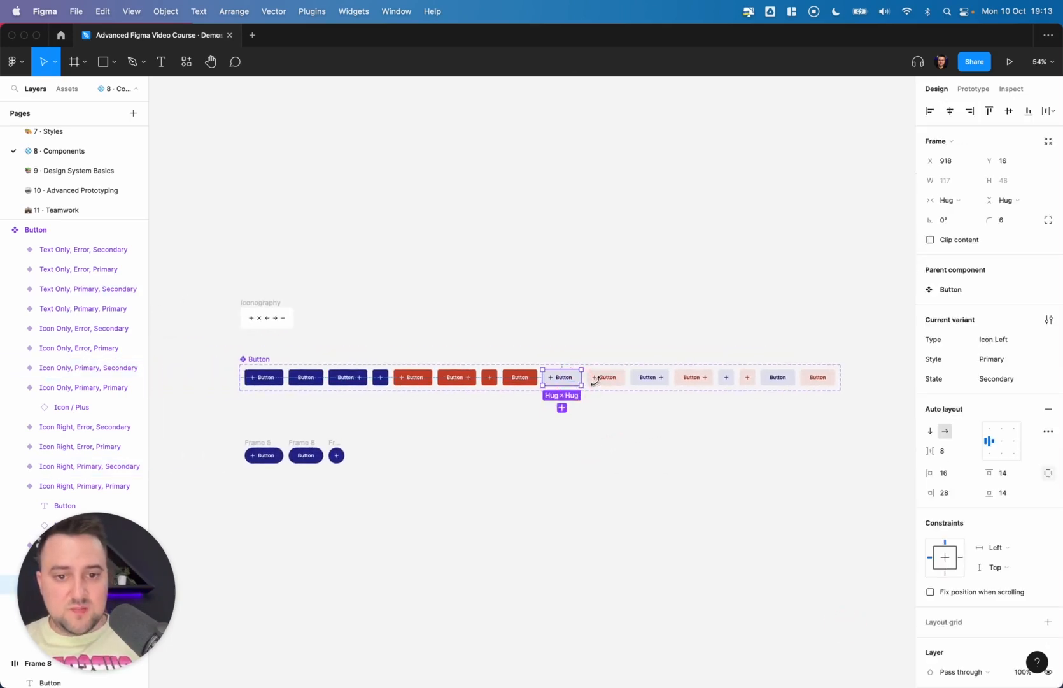
pyautogui.click(649, 382)
pyautogui.press('Left')
pyautogui.press('Left')
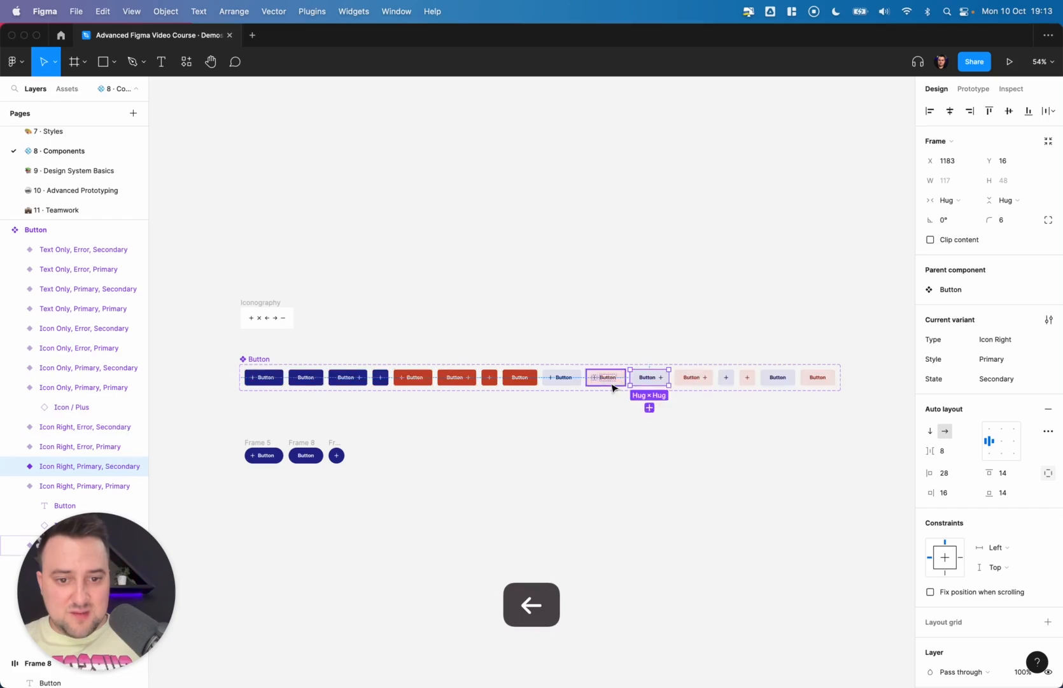
pyautogui.press('Right')
pyautogui.press('Right')
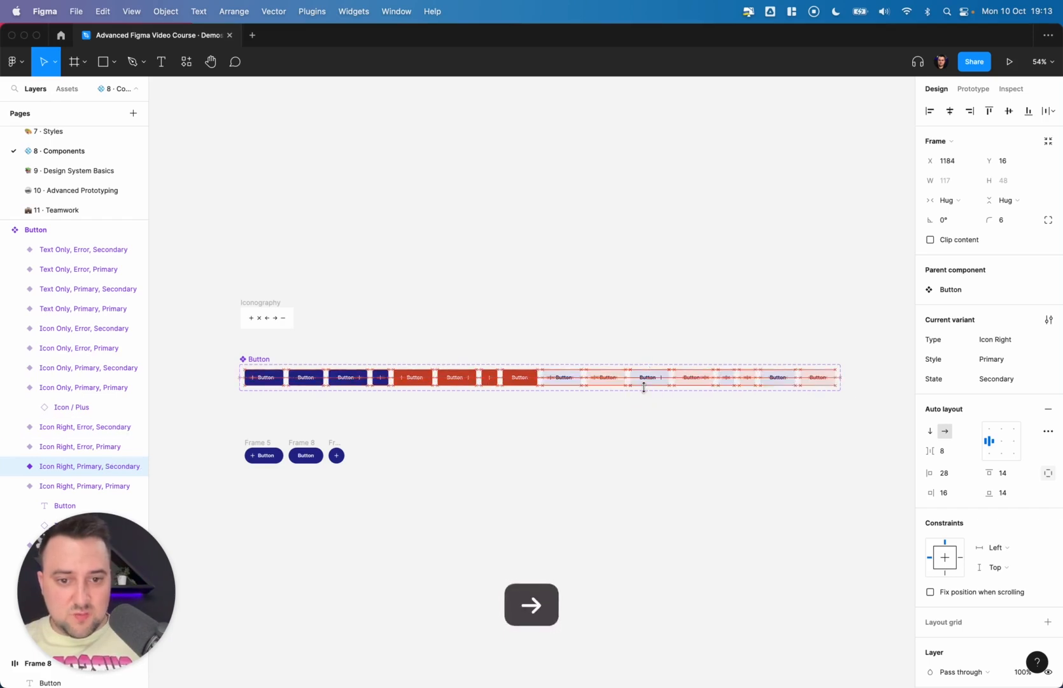
# - Reorder the Primary Secondary variants inside the Button component set to match the Primary variants' order
pyautogui.click(653, 439)
pyautogui.scroll(3, 653, 439)
pyautogui.hscroll(5, 653, 439)
pyautogui.moveTo(790, 418); pyautogui.dragTo(356, 310)
pyautogui.moveTo(491, 352); pyautogui.dragTo(422, 351)
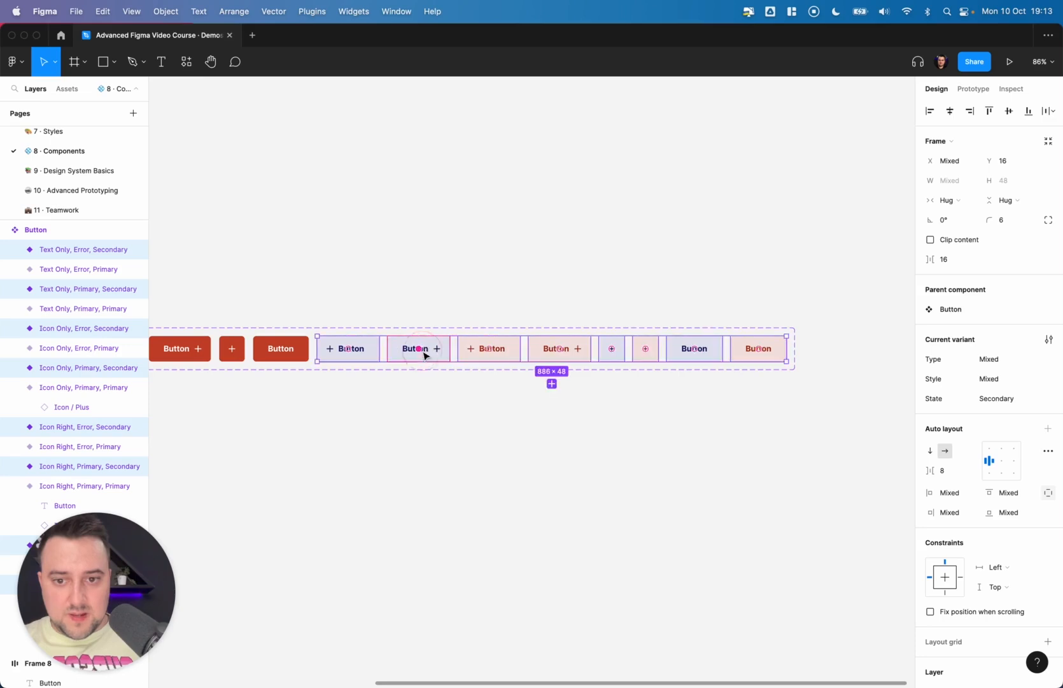
pyautogui.moveTo(615, 348); pyautogui.dragTo(472, 348)
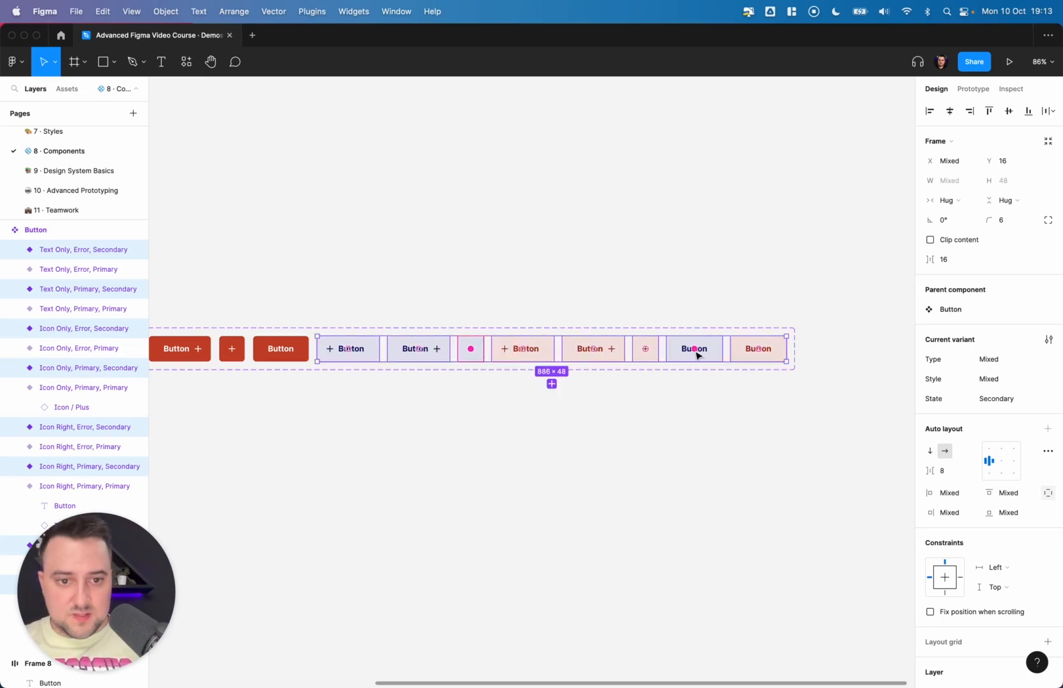
pyautogui.moveTo(693, 349); pyautogui.dragTo(482, 349)
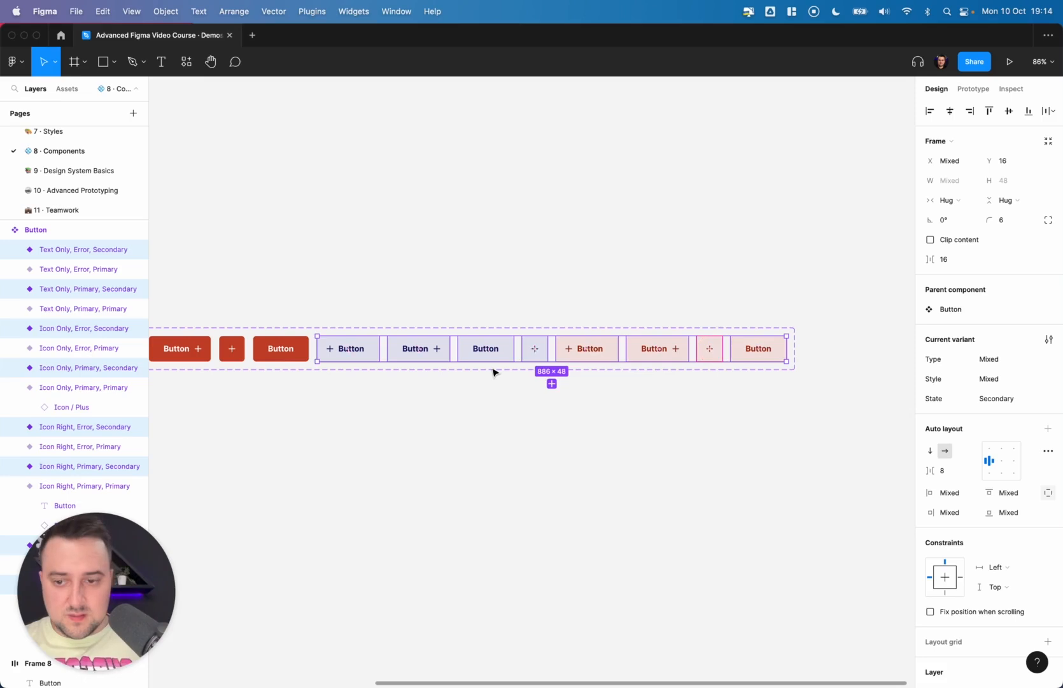
# - Move the Error Primary icon-only variant after the text-only variant in the component set
pyautogui.hscroll(-7, 493, 372)
pyautogui.hscroll(3, 493, 372)
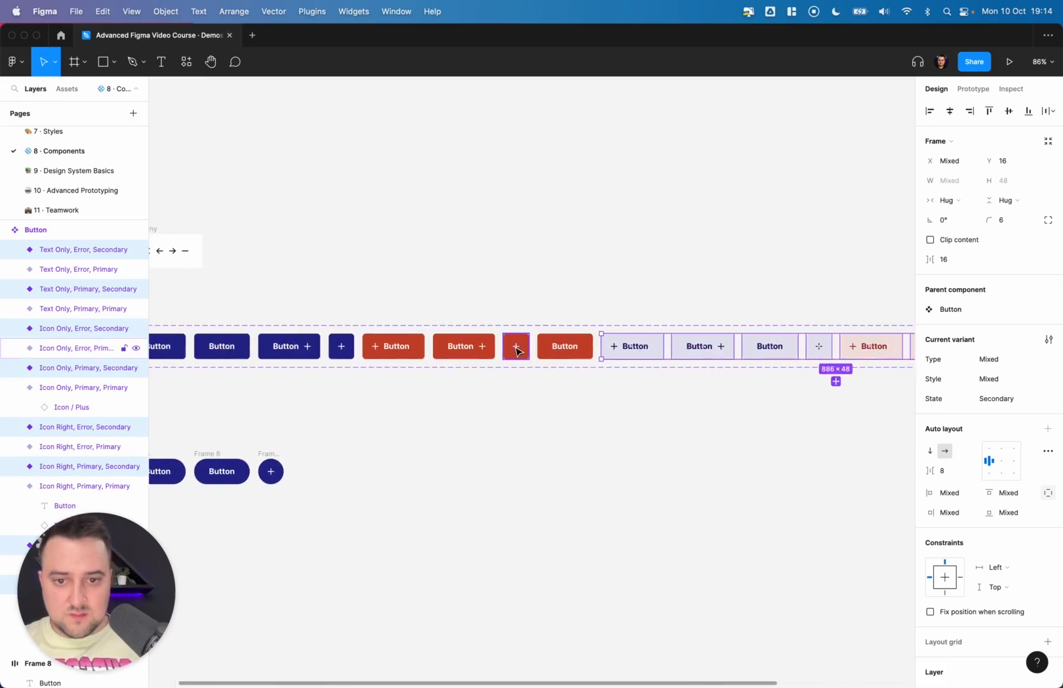
pyautogui.click(517, 347)
pyautogui.keyDown('shift'); pyautogui.click(554, 350); pyautogui.keyUp('shift')
pyautogui.moveTo(554, 350); pyautogui.dragTo(580, 347)
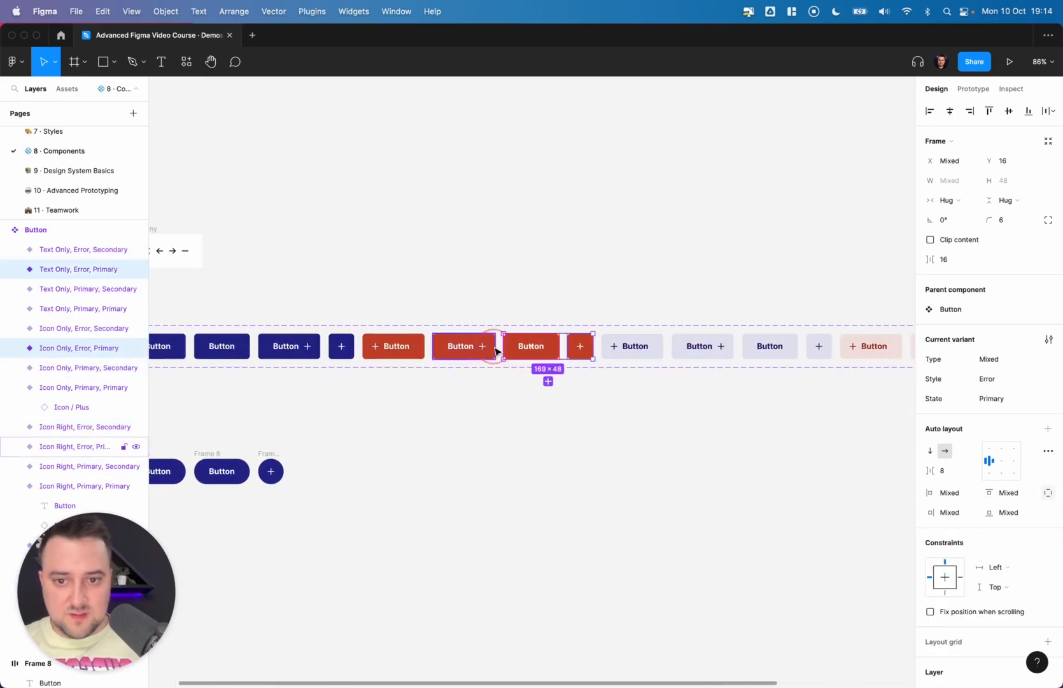
pyautogui.click(596, 404)
pyautogui.hscroll(7, 595, 405)
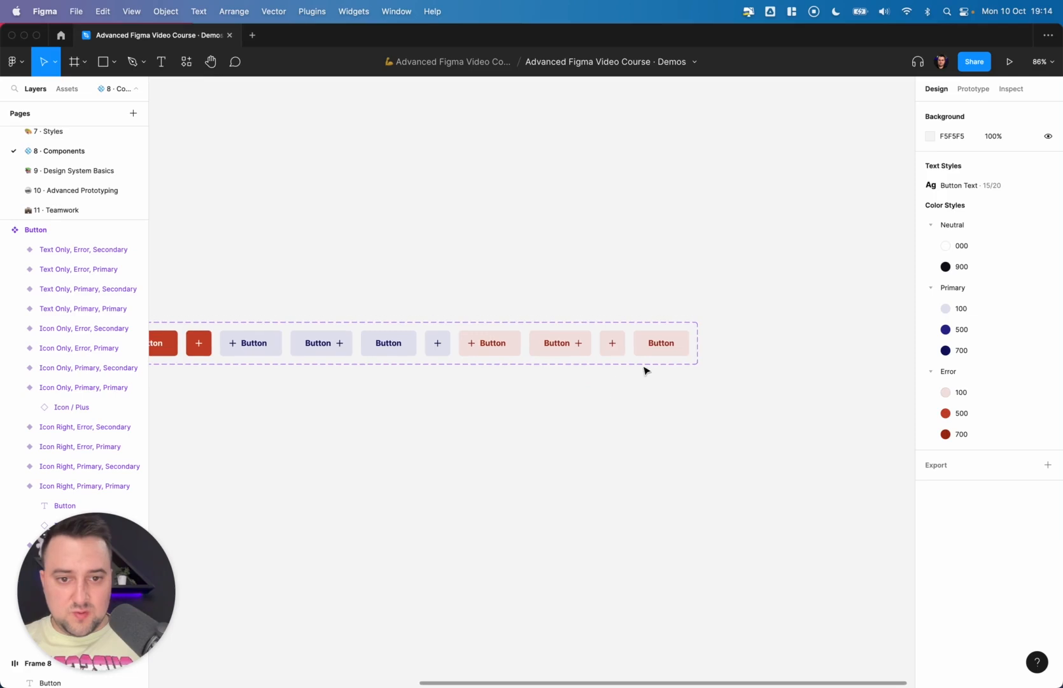
# - Move the Error Secondary text-only variant before the icon-only variant in the component set
pyautogui.click(660, 351)
pyautogui.keyDown('shift'); pyautogui.click(620, 348); pyautogui.keyUp('shift')
pyautogui.moveTo(677, 349); pyautogui.dragTo(635, 347)
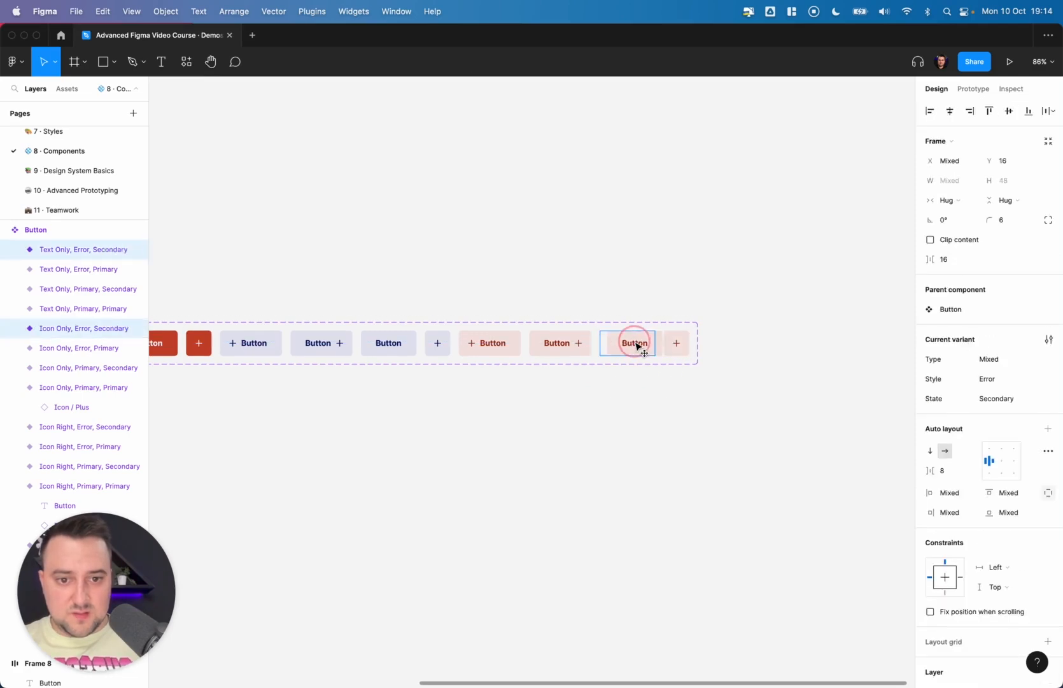
pyautogui.click(641, 392)
pyautogui.scroll(-2, 640, 391)
pyautogui.scroll(-4, 640, 391)
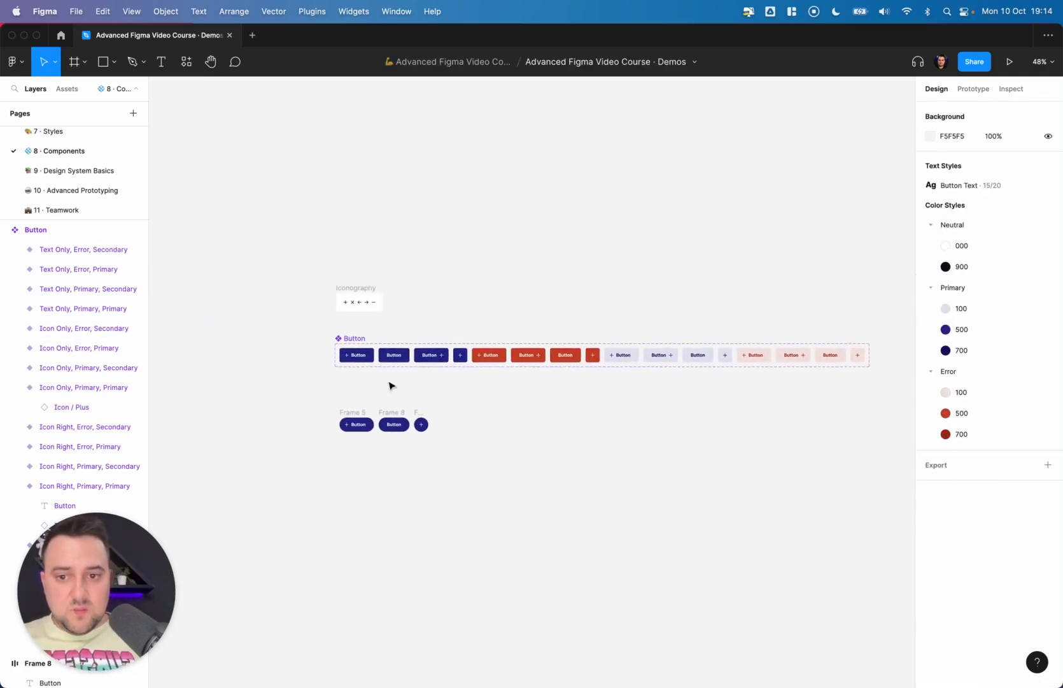
# - Select the Secondary variants and then the Primary variants to check their grouping in the component set
pyautogui.click(349, 339)
pyautogui.scroll(3, 350, 344)
pyautogui.hscroll(5, 352, 347)
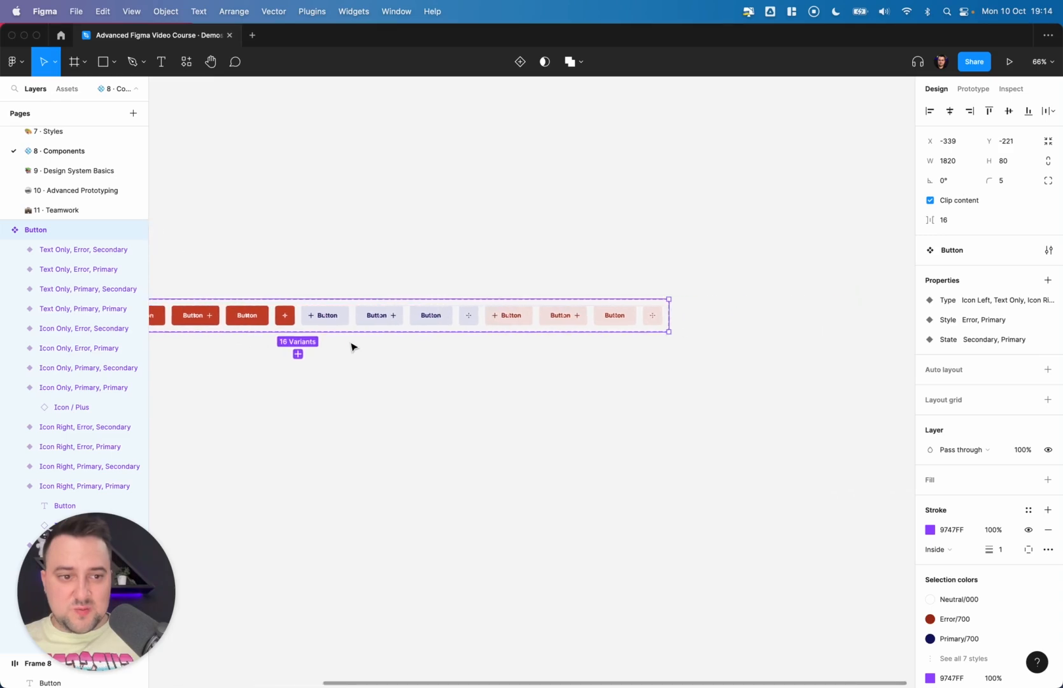
pyautogui.click(356, 325)
pyautogui.moveTo(610, 367); pyautogui.dragTo(257, 313)
pyautogui.hscroll(-10, 470, 320)
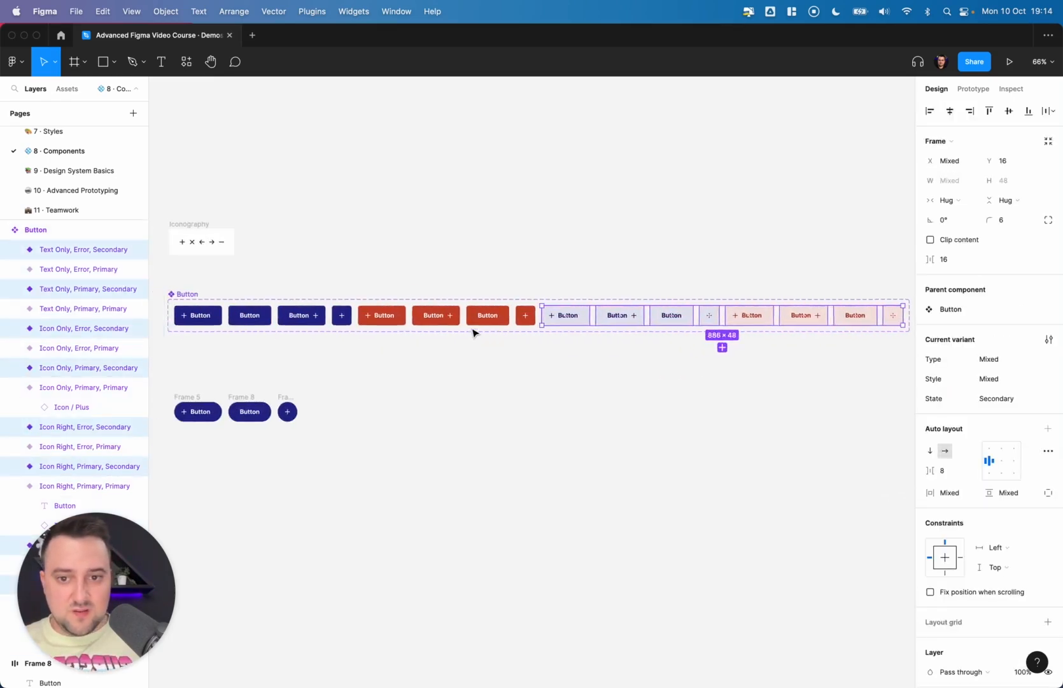
pyautogui.click(560, 347)
pyautogui.moveTo(560, 347); pyautogui.dragTo(235, 315)
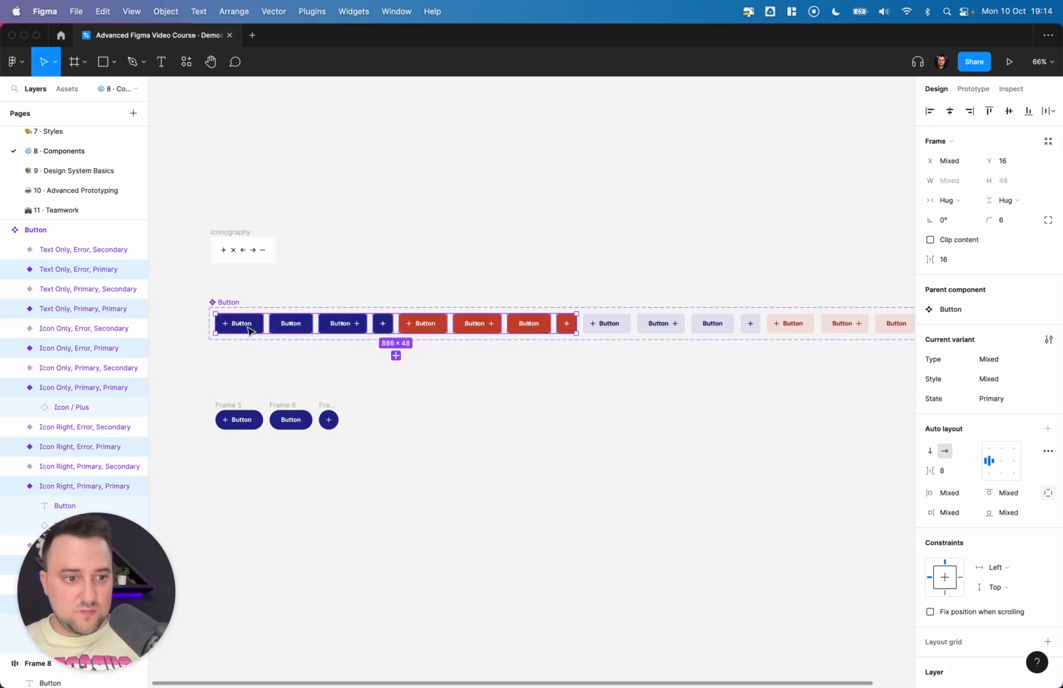
# - Test a Button instance by switching it to Type Text Only and State Secondary, then delete it
pyautogui.click(549, 392)
pyautogui.moveTo(433, 336); pyautogui.dragTo(640, 422)
pyautogui.click(1031, 291)
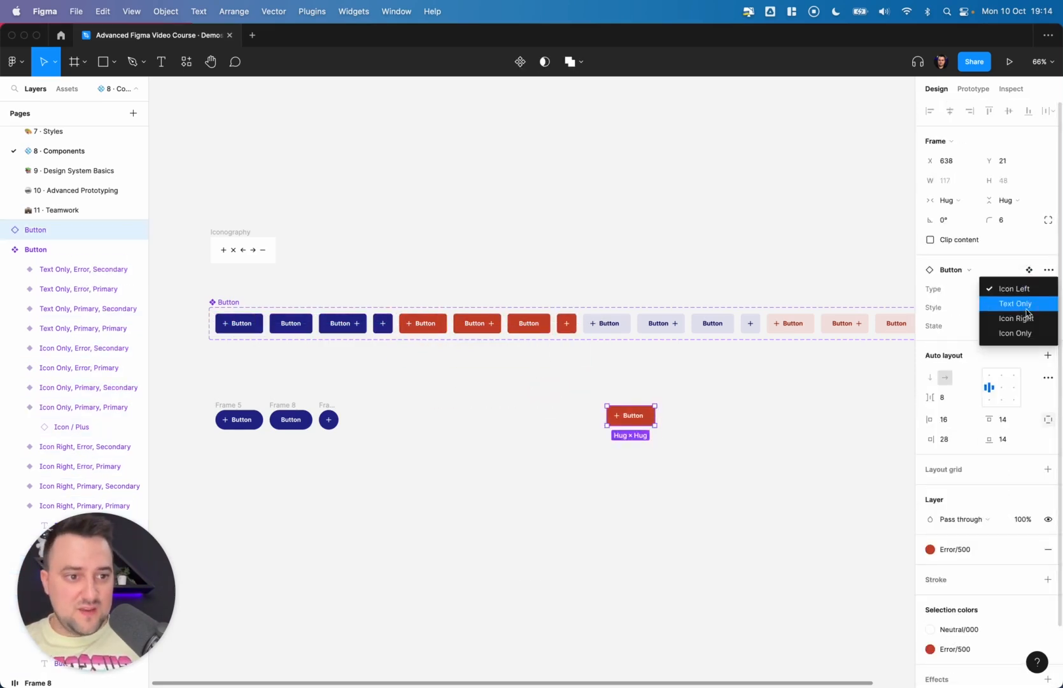
pyautogui.click(1025, 315)
pyautogui.click(1017, 310)
pyautogui.click(1018, 308)
pyautogui.click(1016, 326)
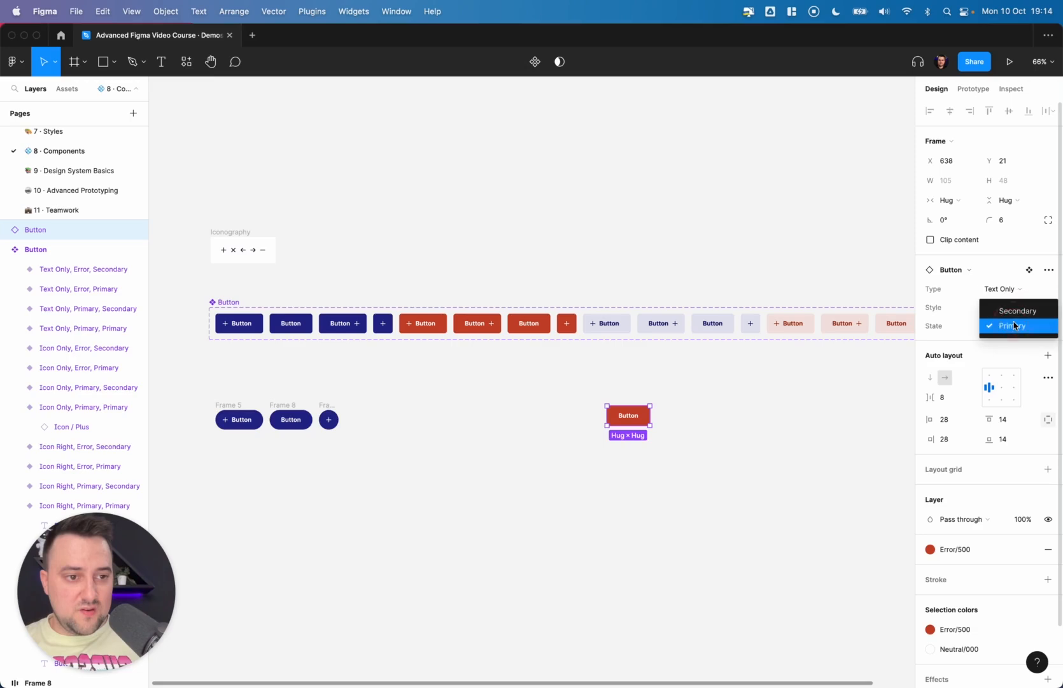
pyautogui.click(1018, 310)
pyautogui.click(694, 422)
pyautogui.scroll(8, 693, 420)
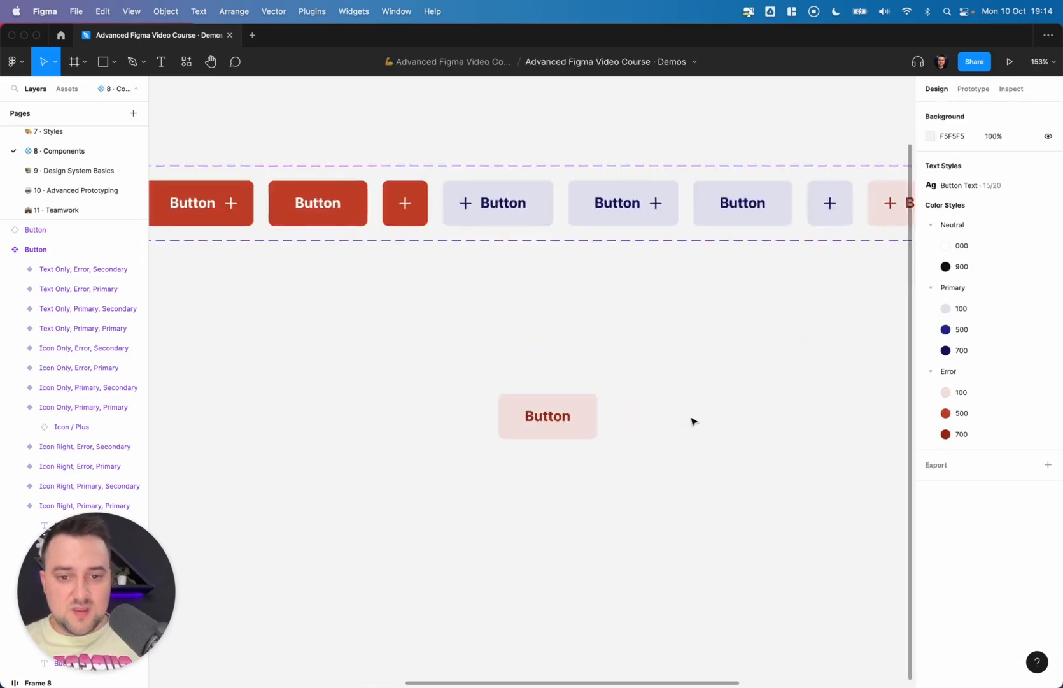
pyautogui.click(452, 435)
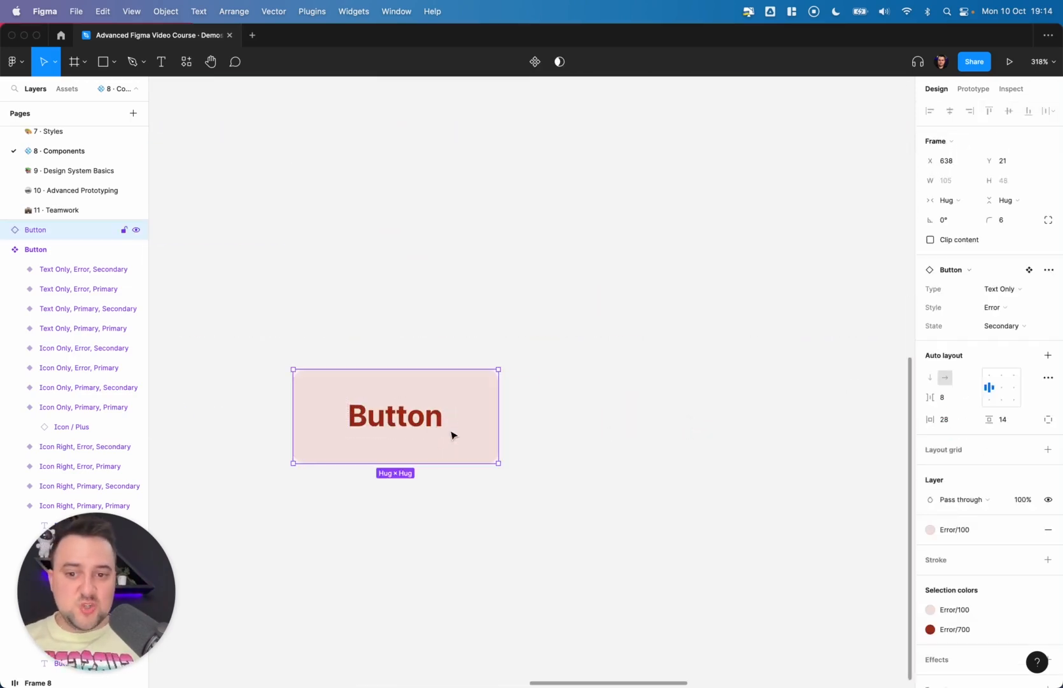
pyautogui.scroll(-8, 451, 435)
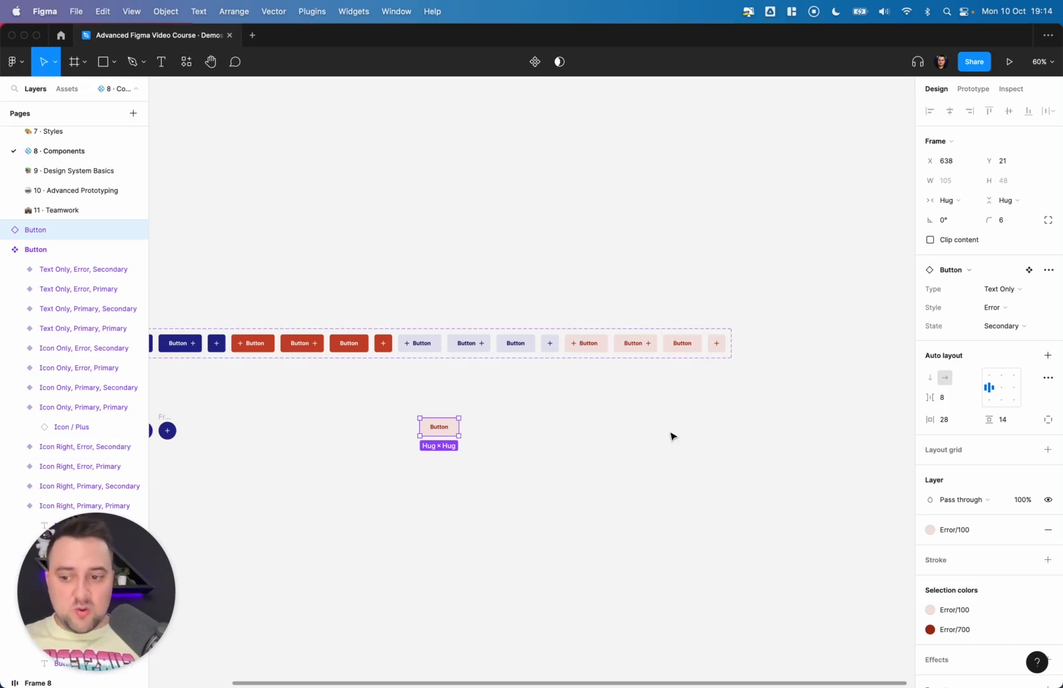
pyautogui.hscroll(-5, 672, 436)
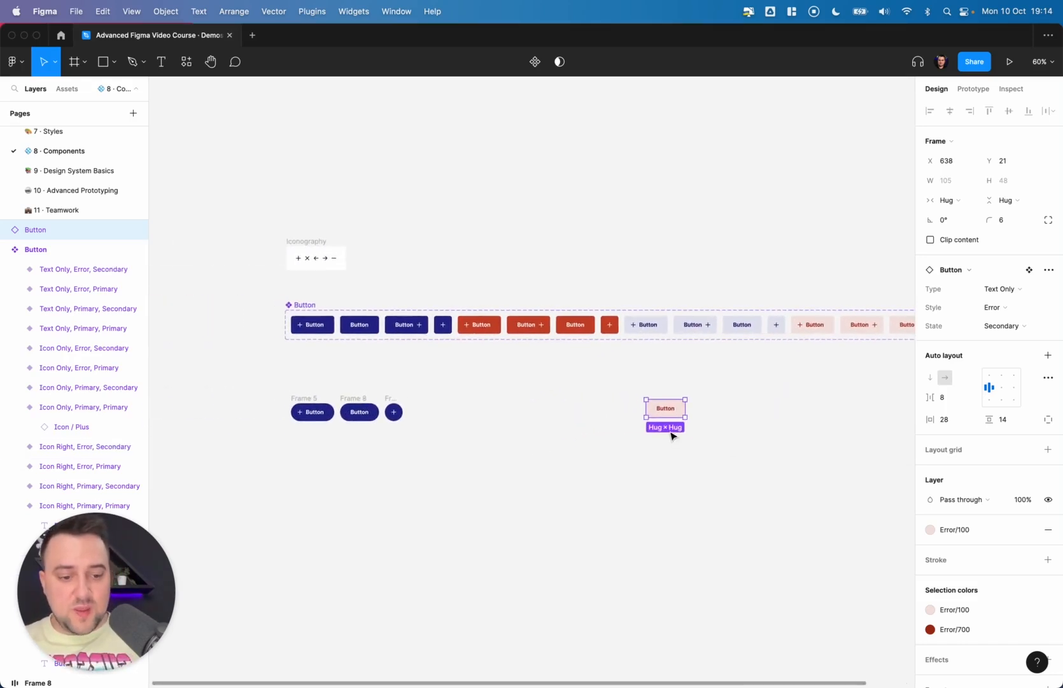
pyautogui.press('Delete')
# - Combine the three rounded pill buttons into a new component set
pyautogui.scroll(5, 408, 354)
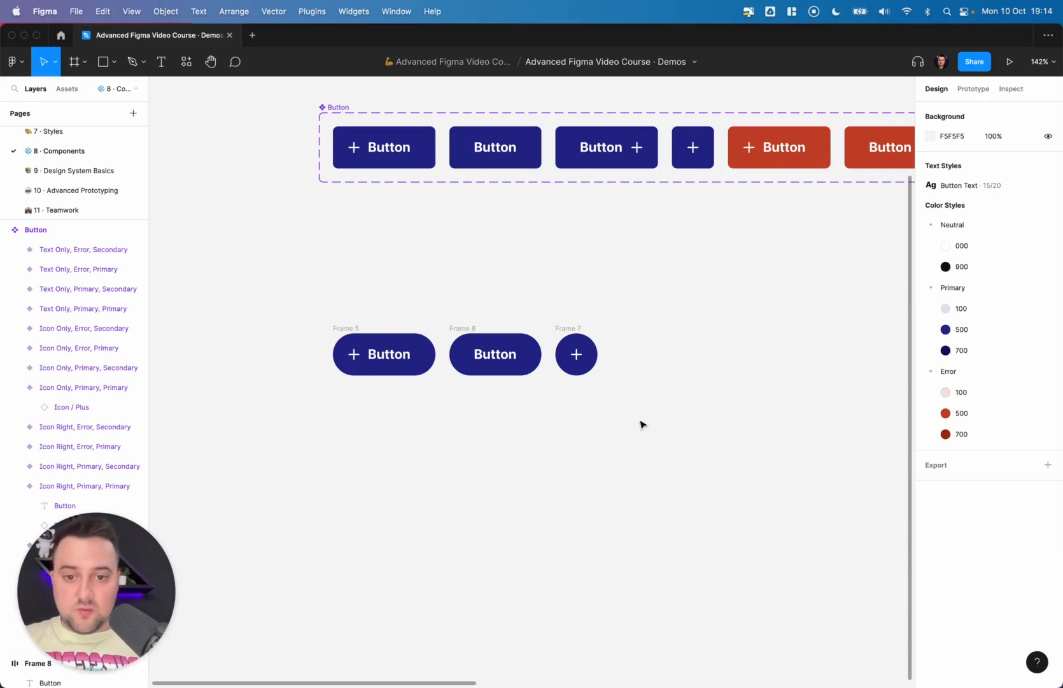
pyautogui.moveTo(656, 427); pyautogui.dragTo(284, 296)
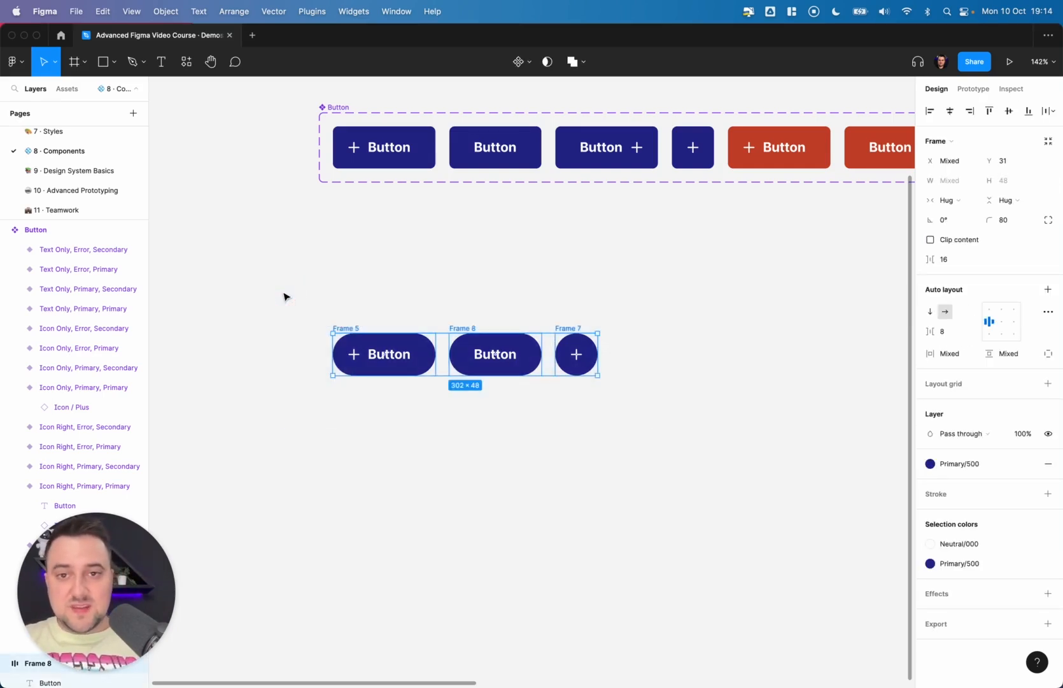
pyautogui.click(528, 62)
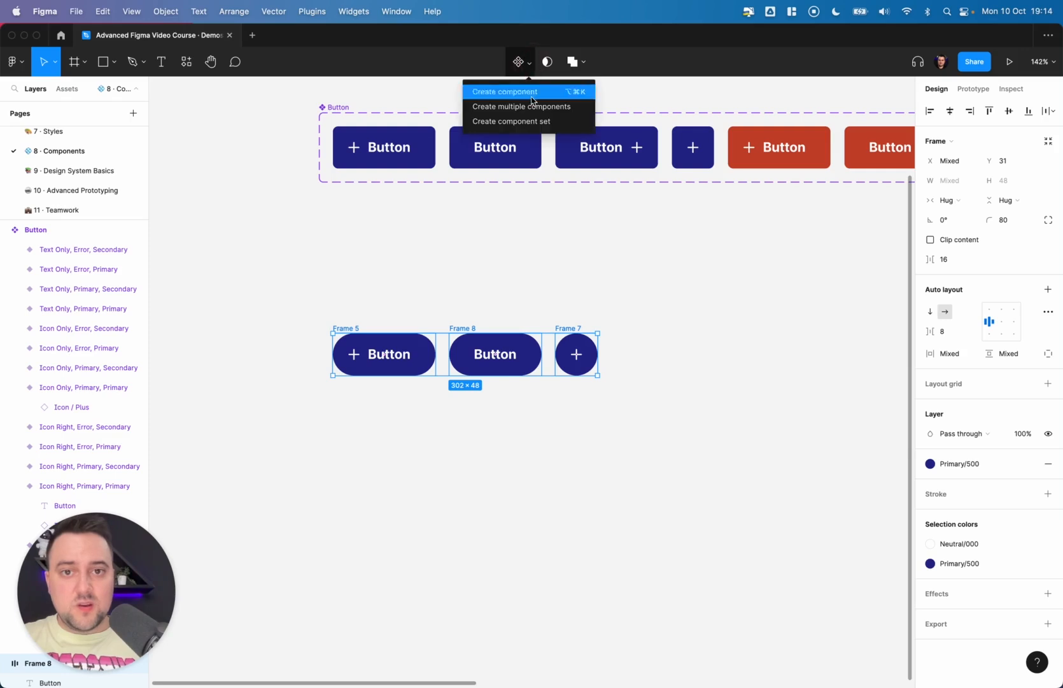
pyautogui.click(529, 124)
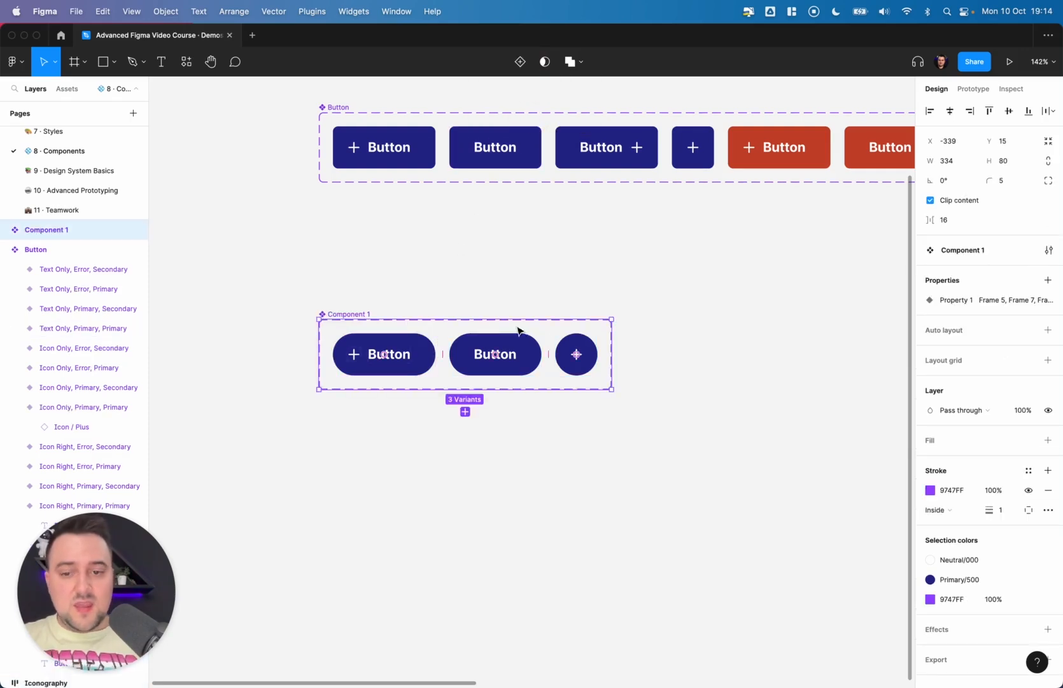
# - Add a variant property named Icon to the new component set
pyautogui.click(491, 291)
pyautogui.click(389, 353)
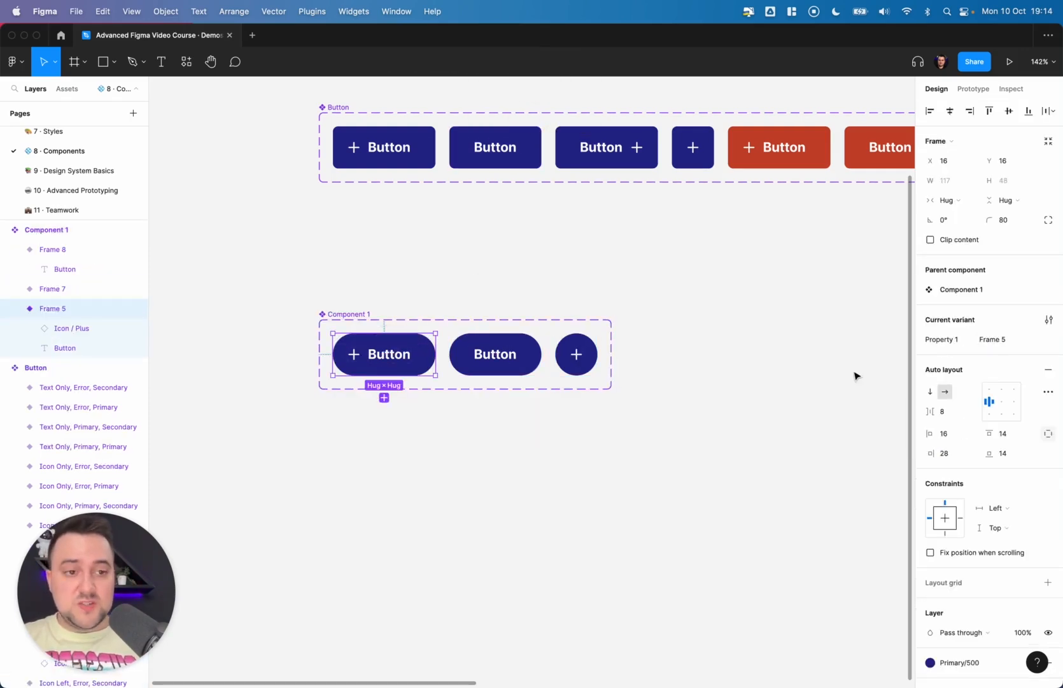
pyautogui.click(694, 310)
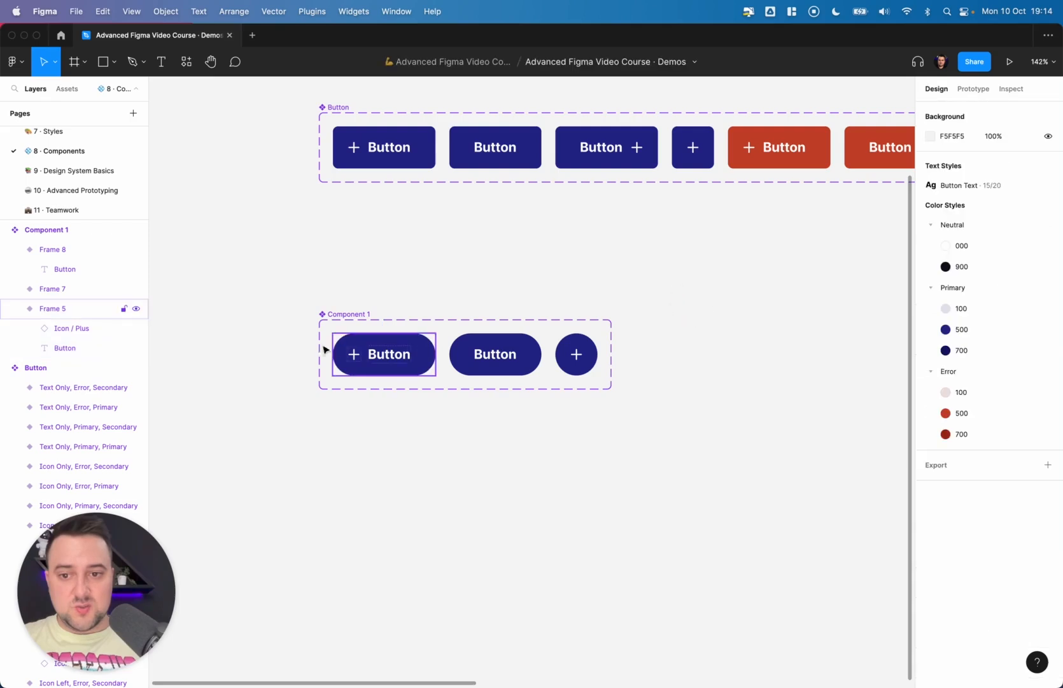
pyautogui.click(338, 312)
pyautogui.click(1048, 280)
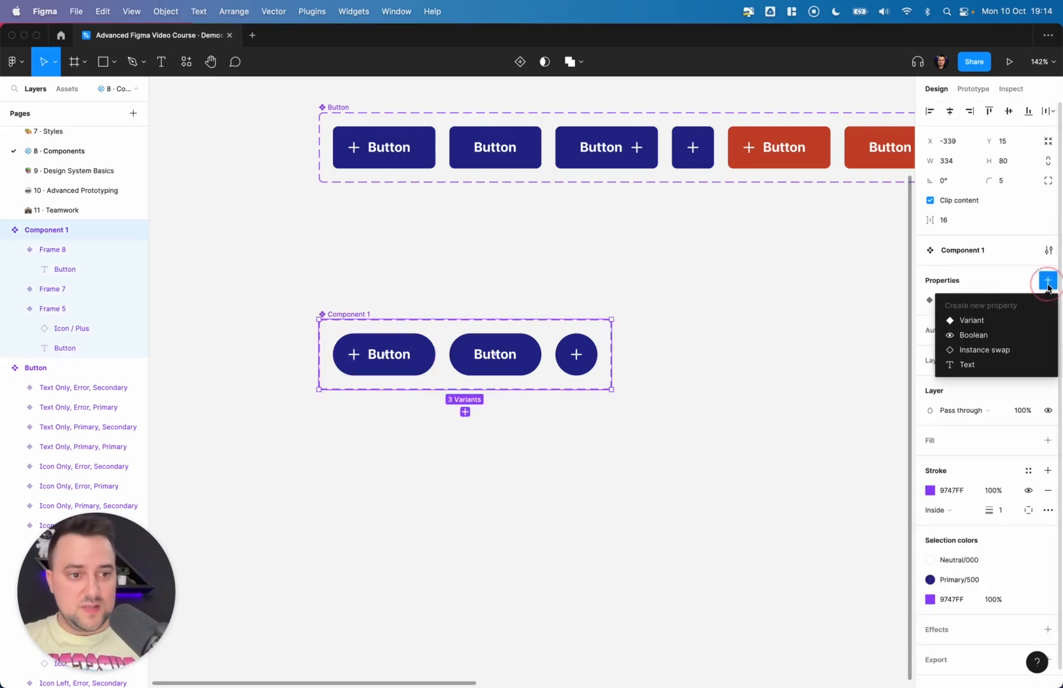
pyautogui.click(980, 320)
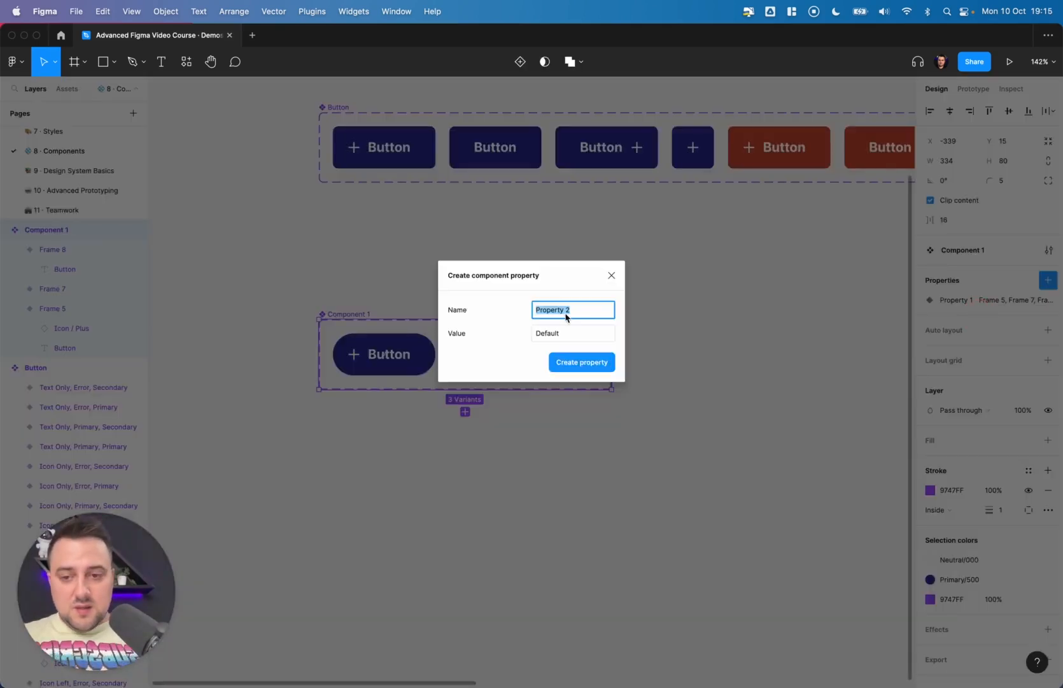
pyautogui.write('Icon')
pyautogui.press('Return')
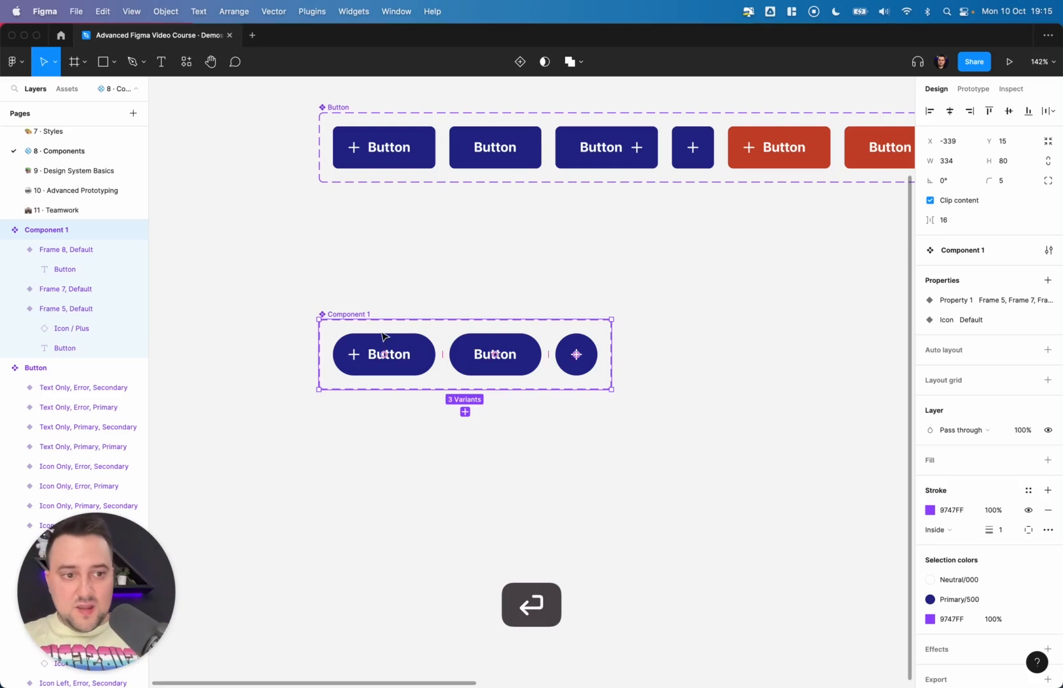
# - Rename the set's Property 1 to Text
pyautogui.doubleClick(953, 300)
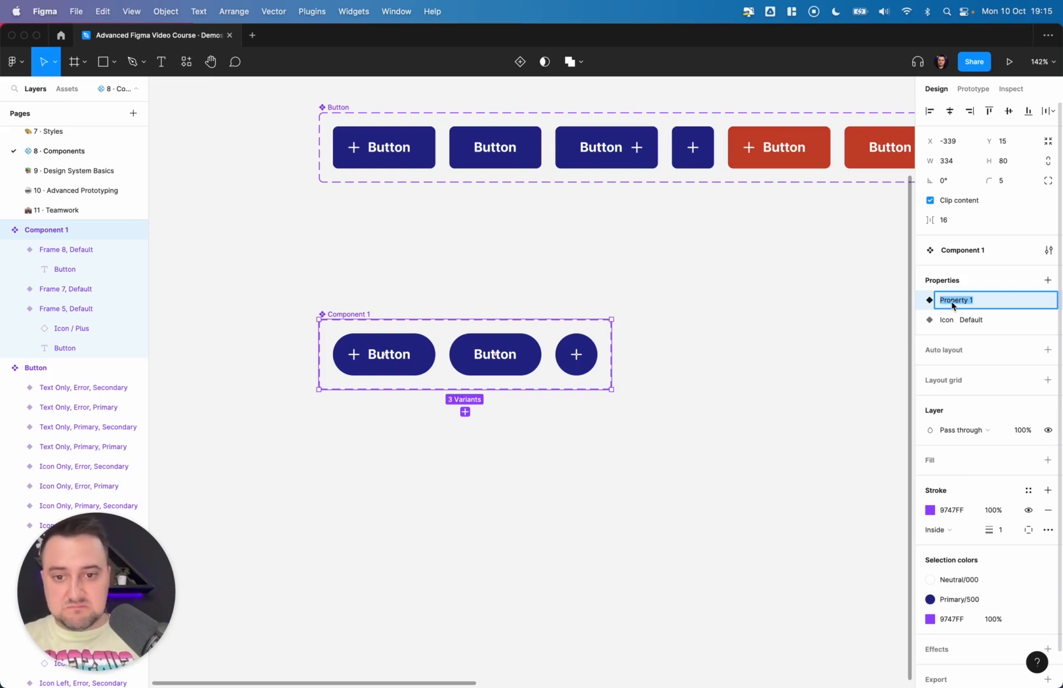
pyautogui.write('S')
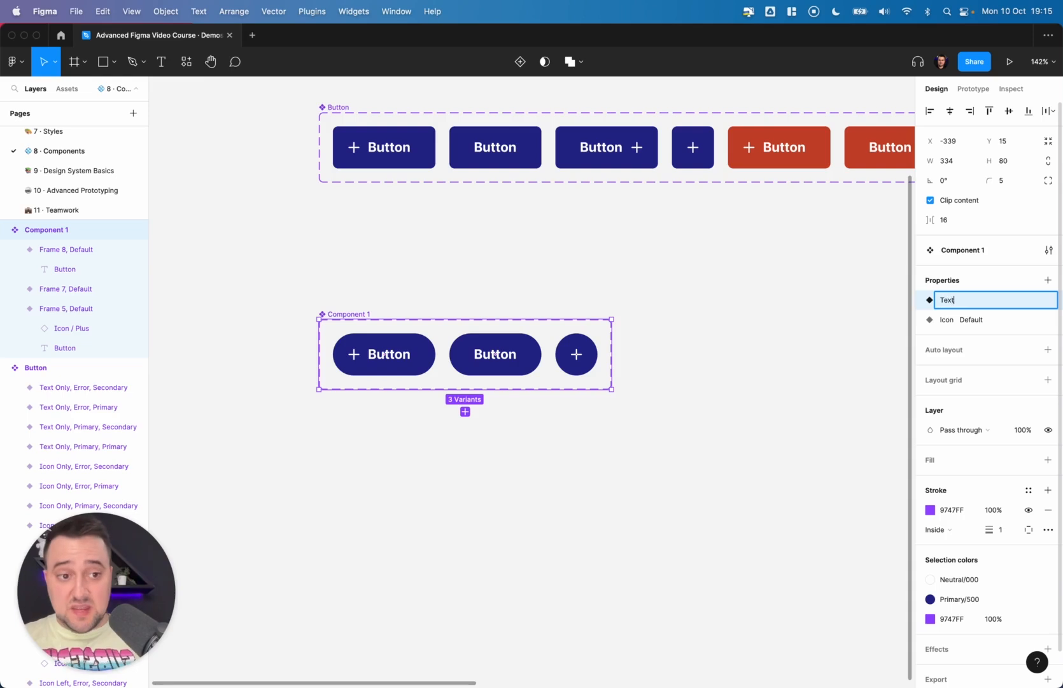
pyautogui.press('Return')
pyautogui.click(399, 362)
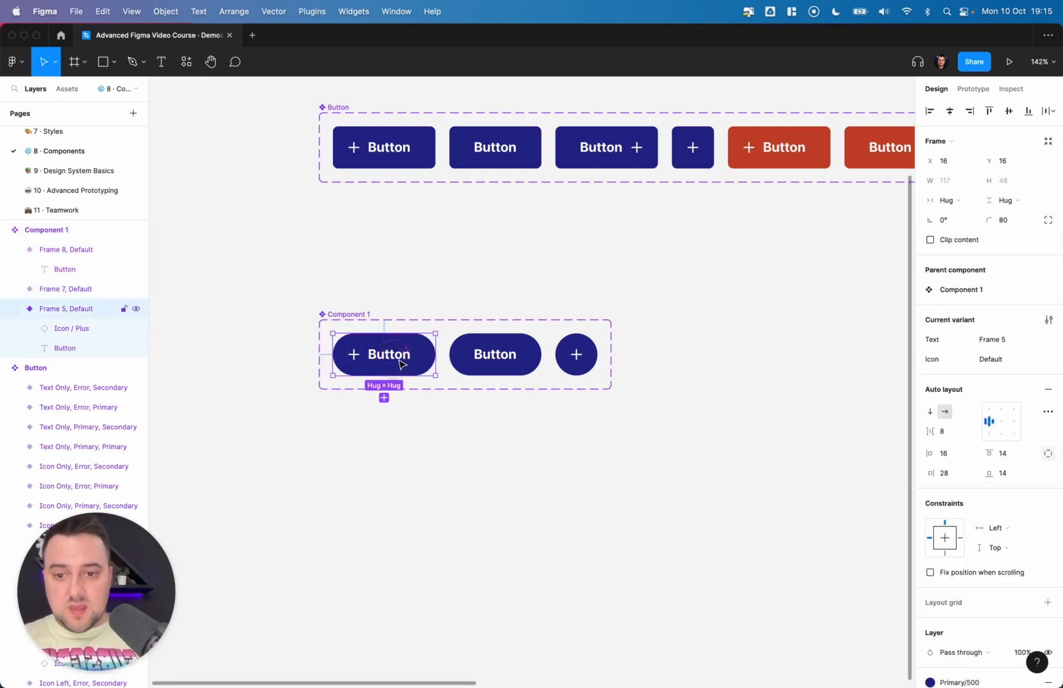
pyautogui.keyDown('super'); pyautogui.click(404, 358); pyautogui.keyUp('super')
pyautogui.keyDown('shift'); pyautogui.keyDown('super'); pyautogui.click(503, 357); pyautogui.keyUp('super'); pyautogui.keyUp('shift')
pyautogui.keyDown('super'); pyautogui.click(610, 397); pyautogui.keyUp('super')
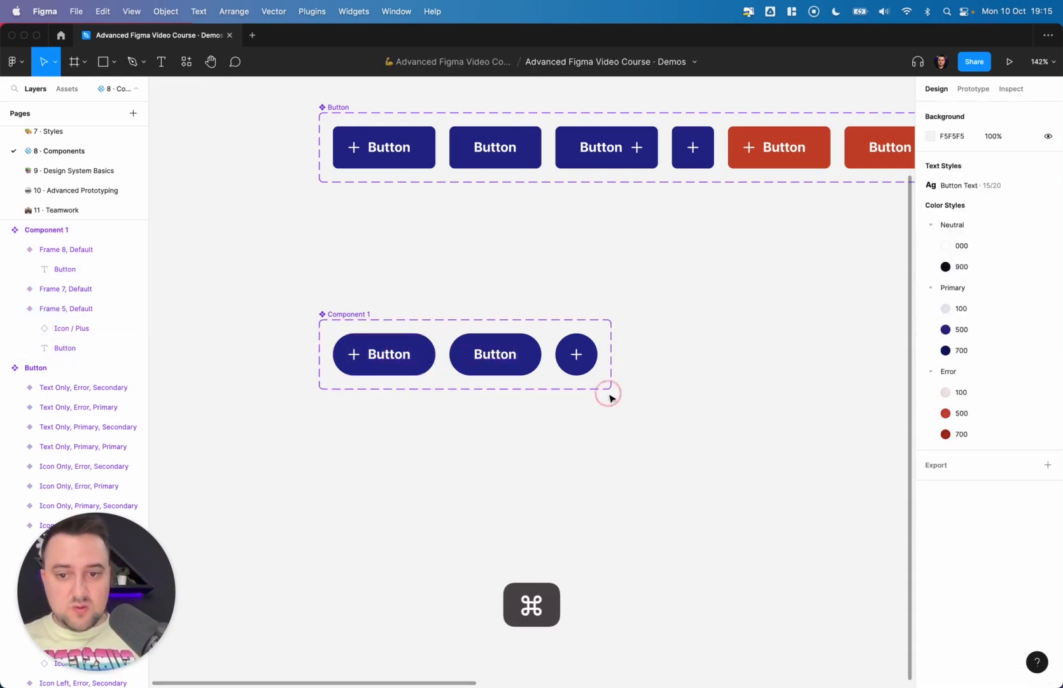
# - Set the first pill button variant's properties to Text On and Icon On
pyautogui.click(385, 361)
pyautogui.keyDown('shift'); pyautogui.click(494, 356); pyautogui.keyUp('shift')
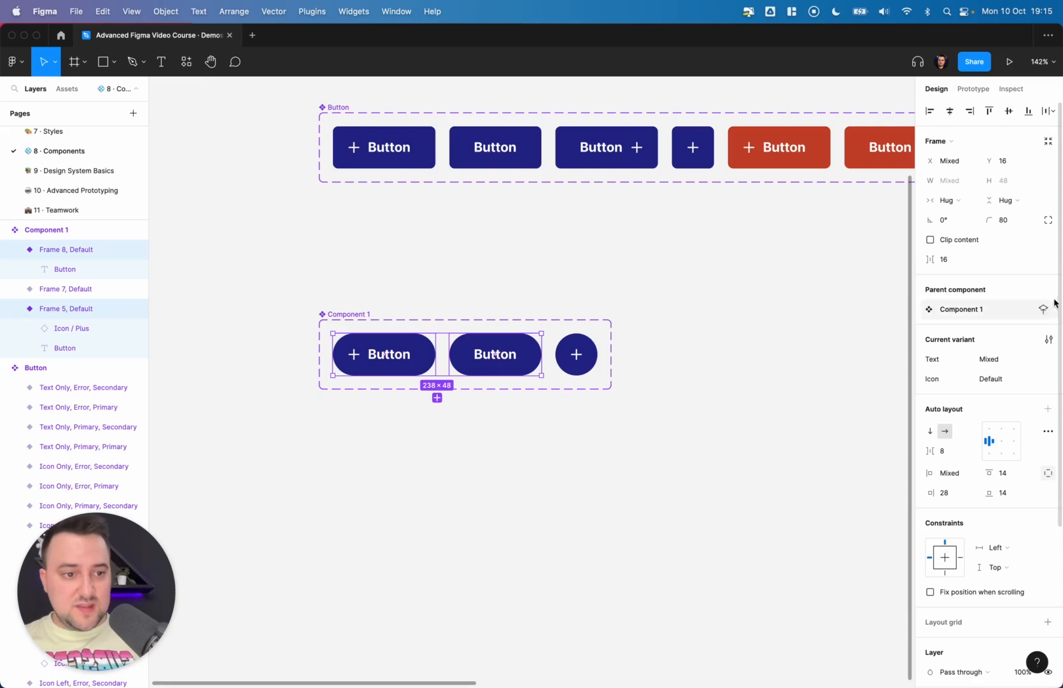
pyautogui.click(373, 271)
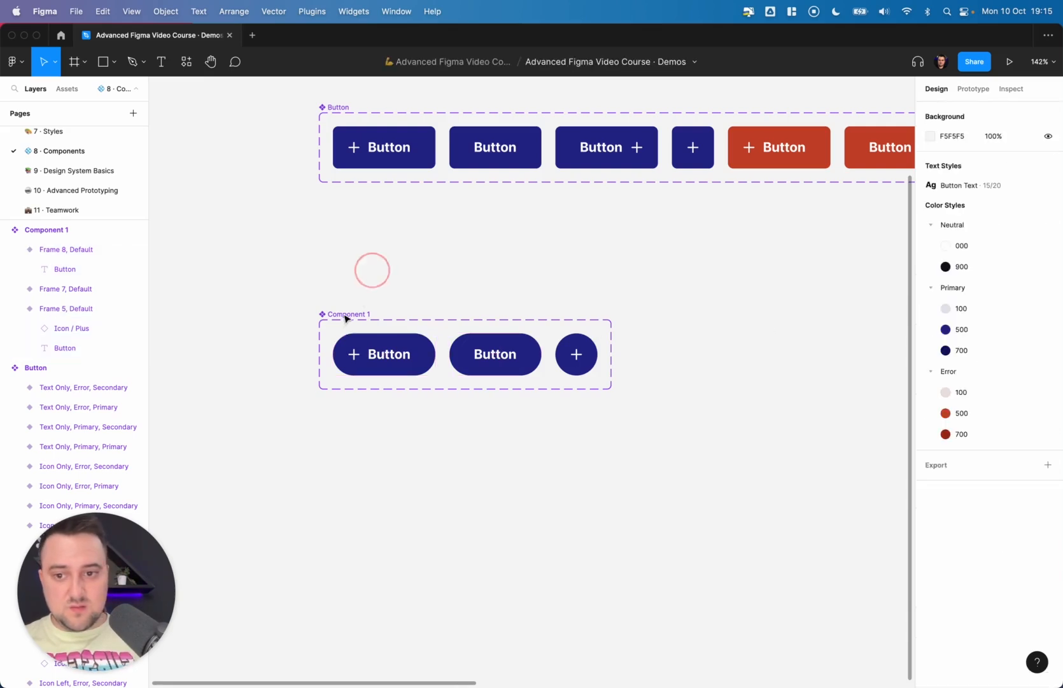
pyautogui.click(342, 314)
pyautogui.click(382, 337)
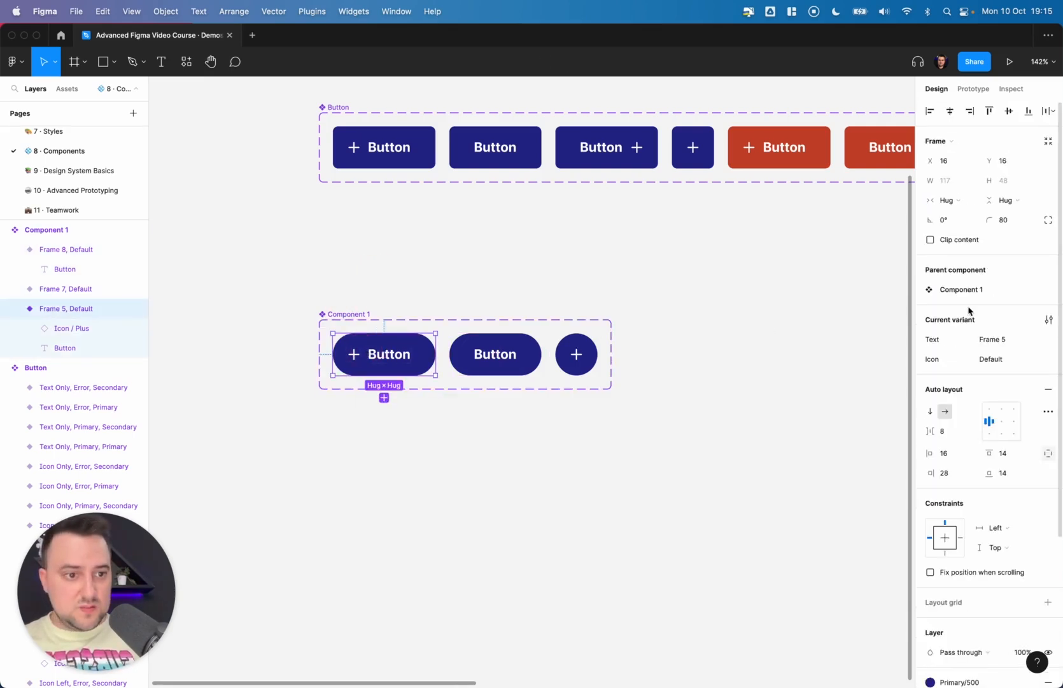
pyautogui.click(994, 340)
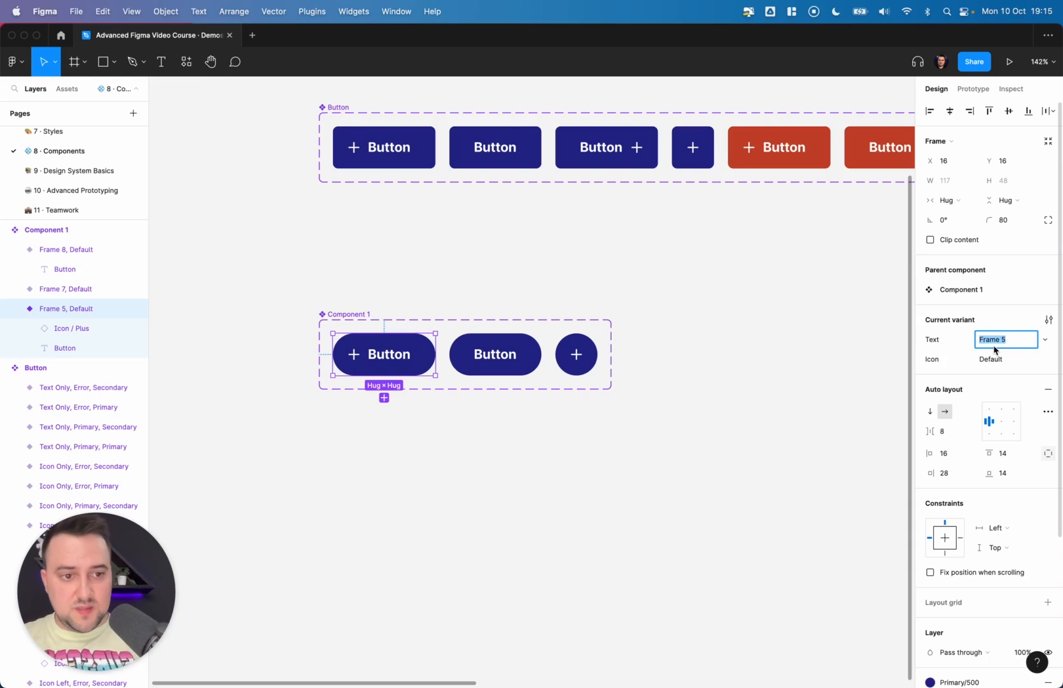
pyautogui.write('Y')
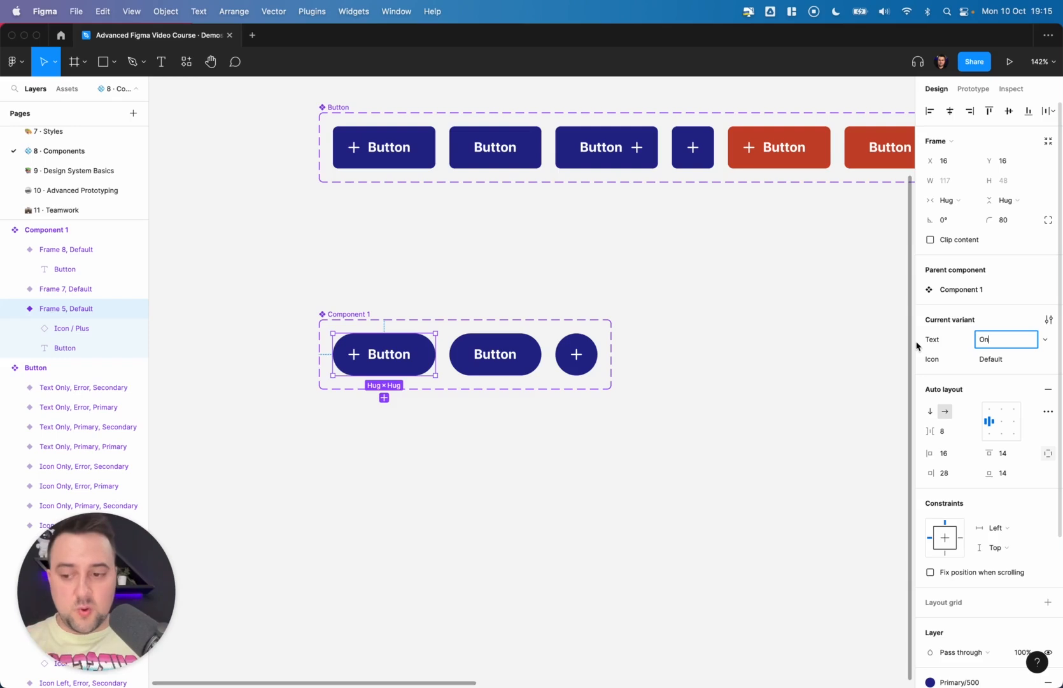
pyautogui.click(984, 359)
pyautogui.write('On')
pyautogui.press('Return')
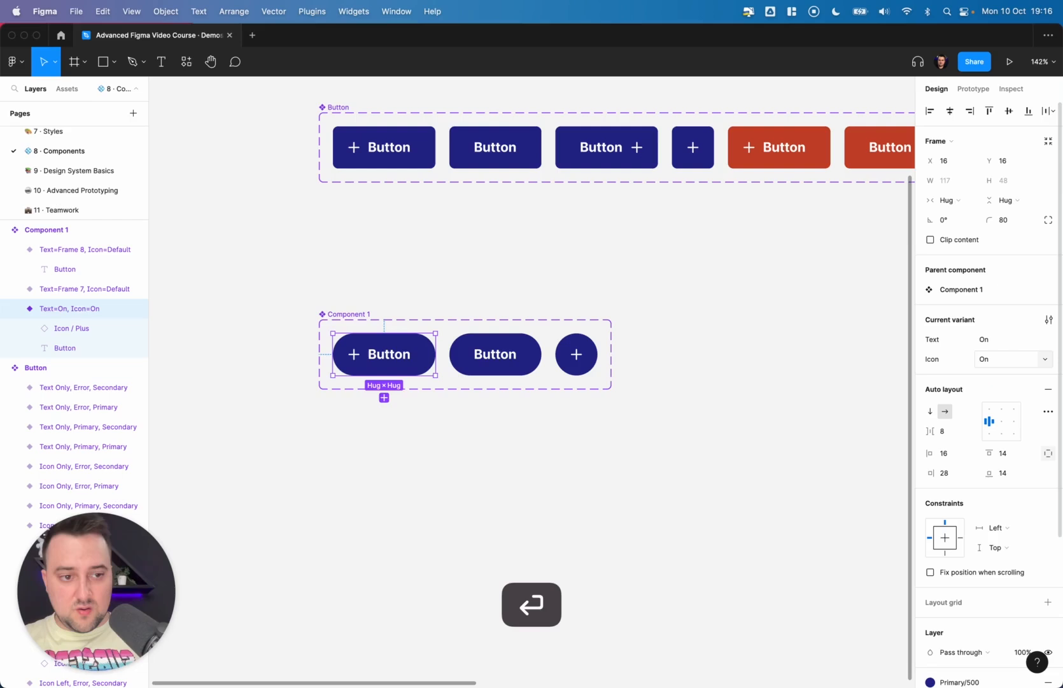
# - Set the second pill button variant's properties to Text On and Icon Off
pyautogui.click(491, 357)
pyautogui.click(999, 340)
pyautogui.write('On')
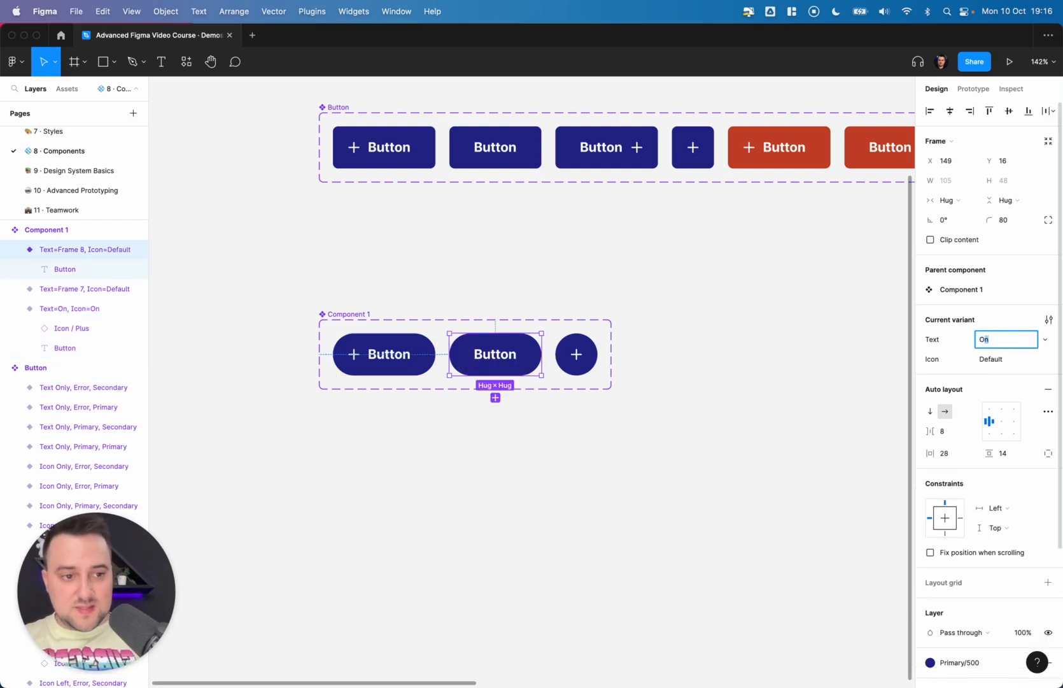
pyautogui.press('Tab')
pyautogui.write('Off')
pyautogui.press('Return')
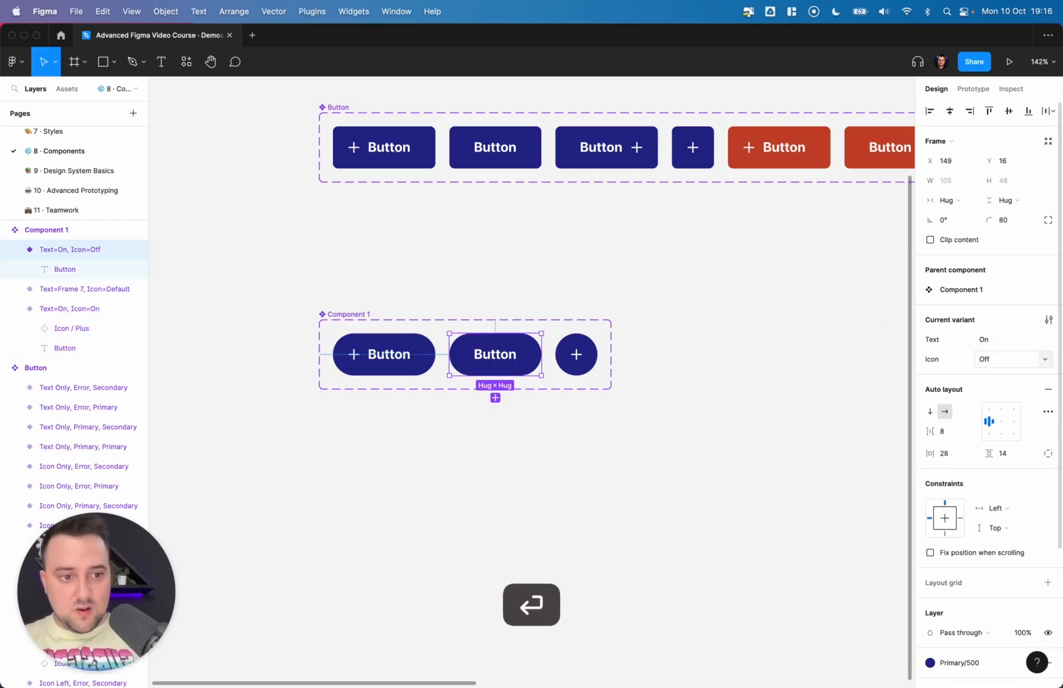
# - Set the icon-only pill button variant's properties to Text Off and Icon On
pyautogui.click(592, 370)
pyautogui.click(994, 339)
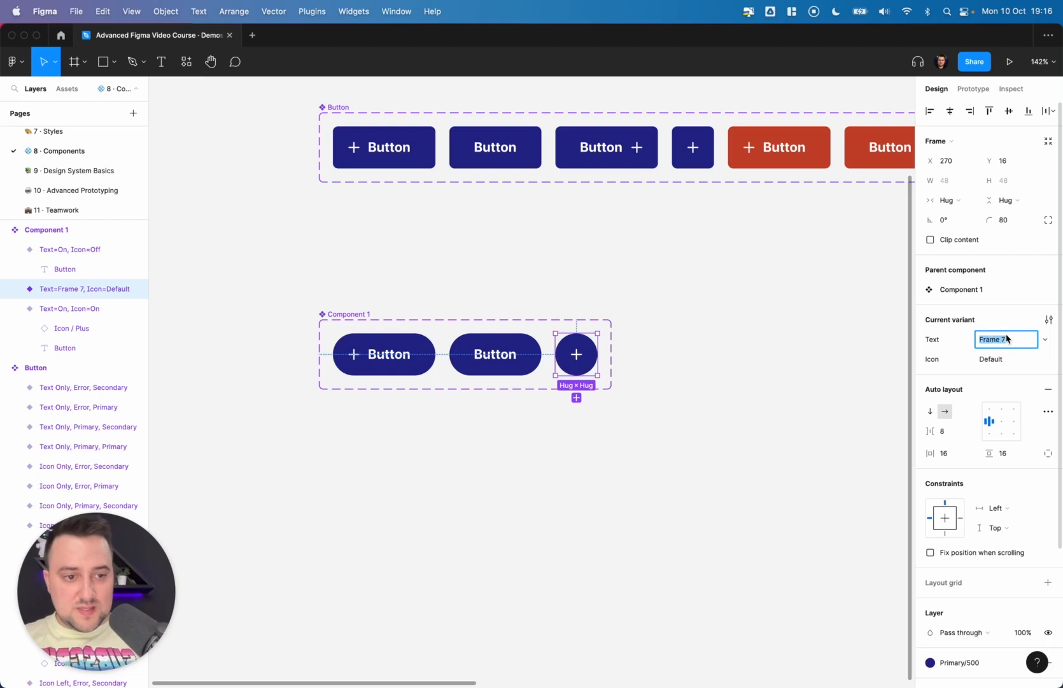
pyautogui.write('On')
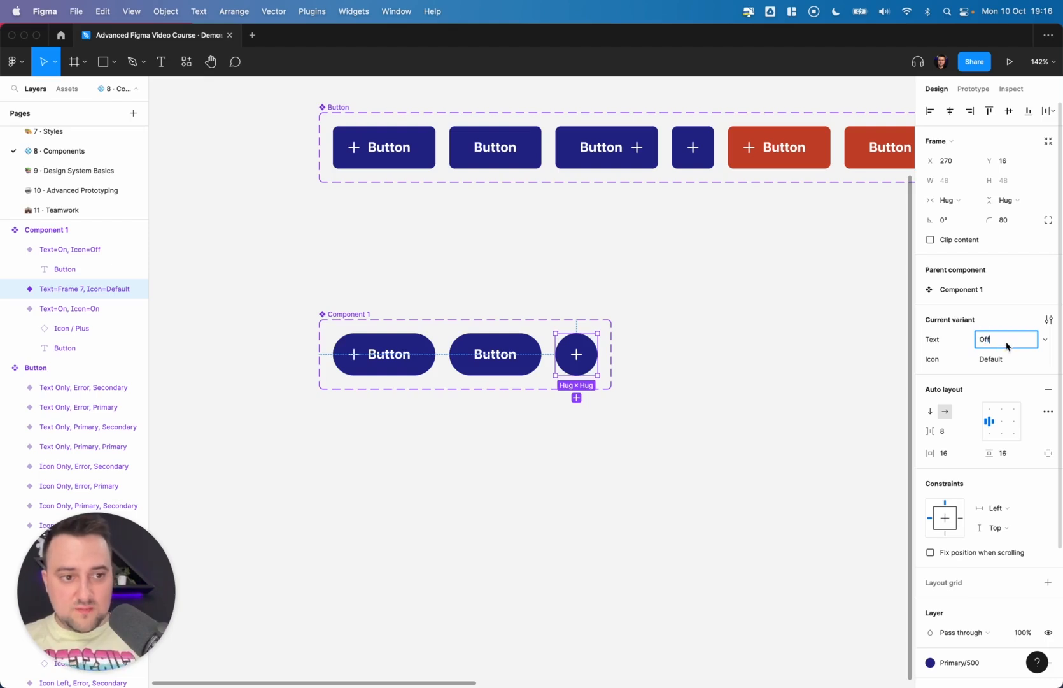
pyautogui.press('Tab')
pyautogui.write('On')
pyautogui.press('Return')
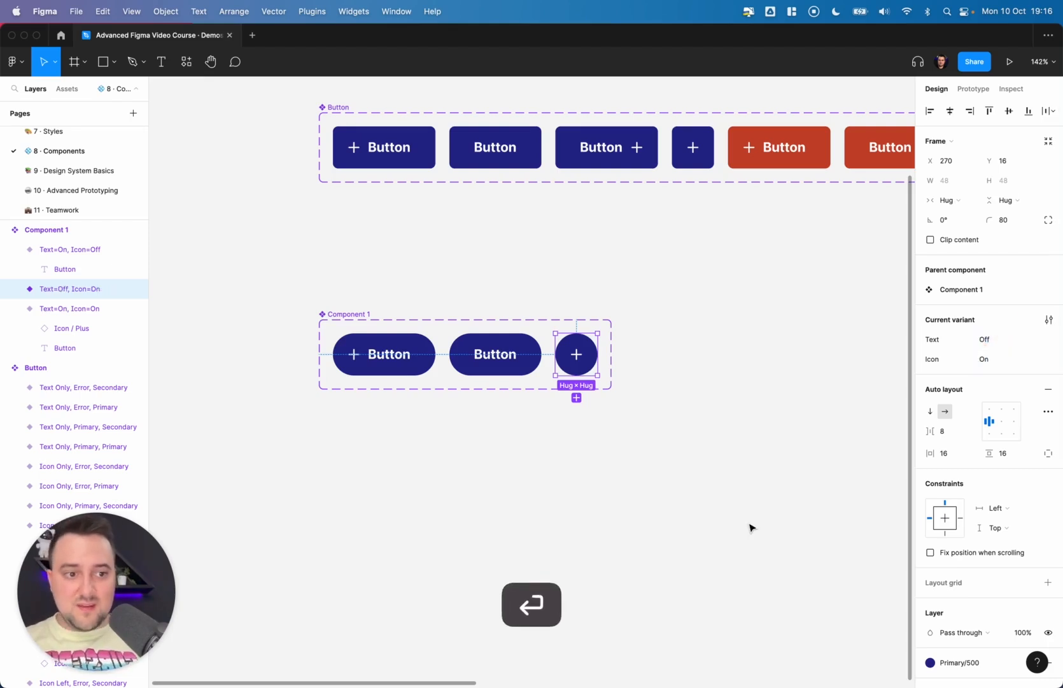
# - Duplicate an instance of the pill component set below it on the canvas
pyautogui.click(746, 522)
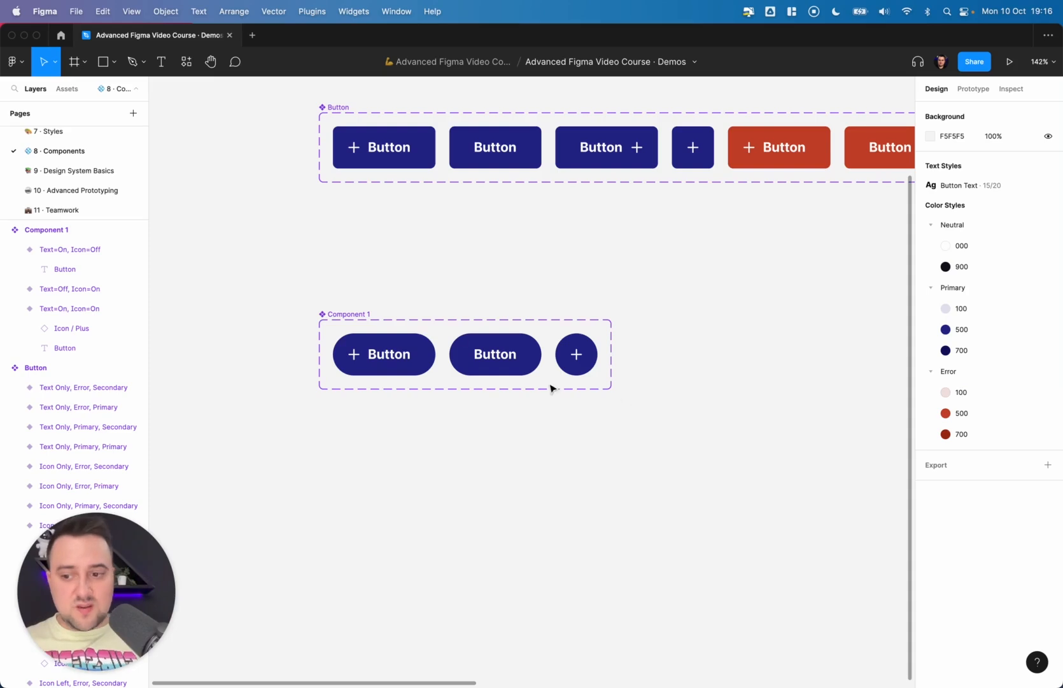
pyautogui.click(391, 354)
pyautogui.moveTo(395, 355); pyautogui.dragTo(666, 500)
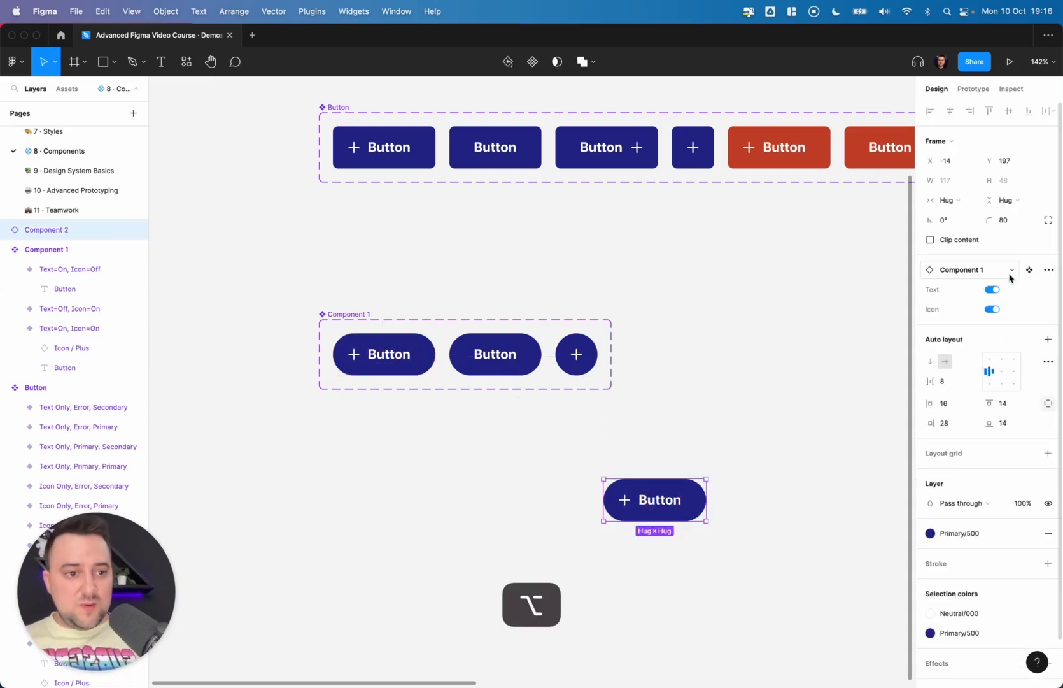
# - Test the pill instance by switching its Icon off and toggling Text on and off
pyautogui.click(992, 289)
pyautogui.click(992, 309)
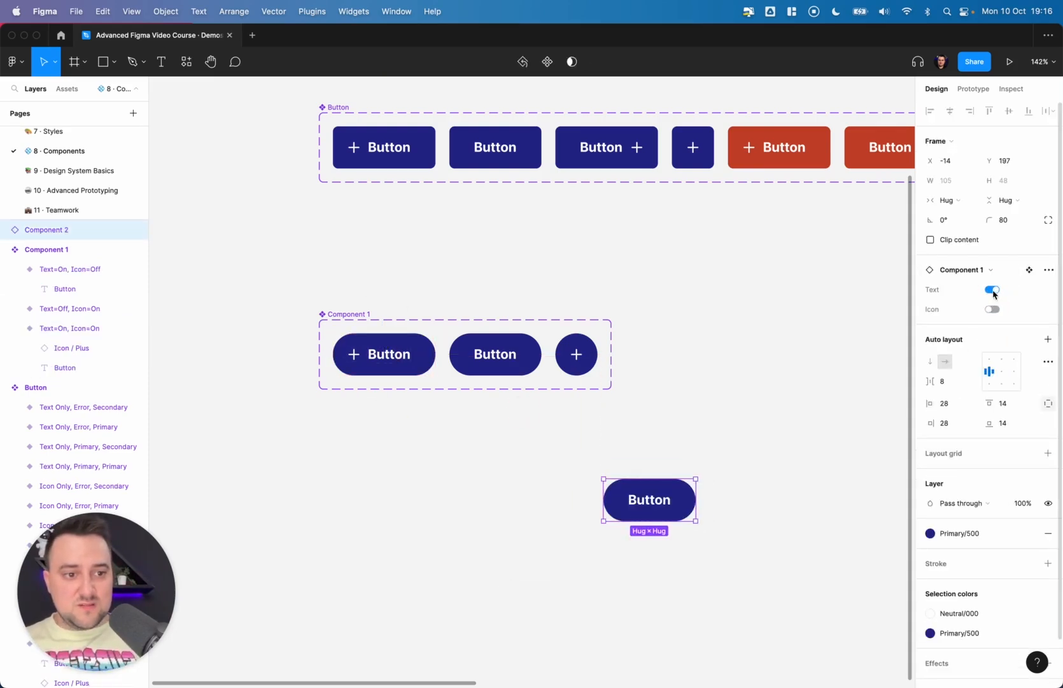
pyautogui.click(993, 290)
pyautogui.click(994, 290)
pyautogui.click(995, 290)
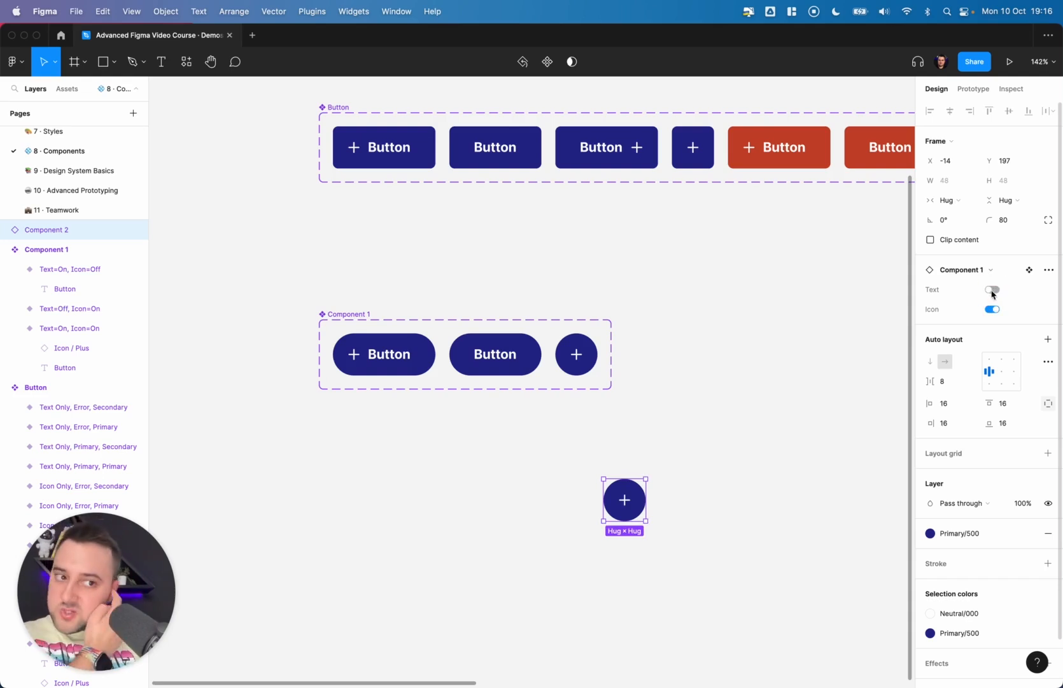
pyautogui.click(993, 290)
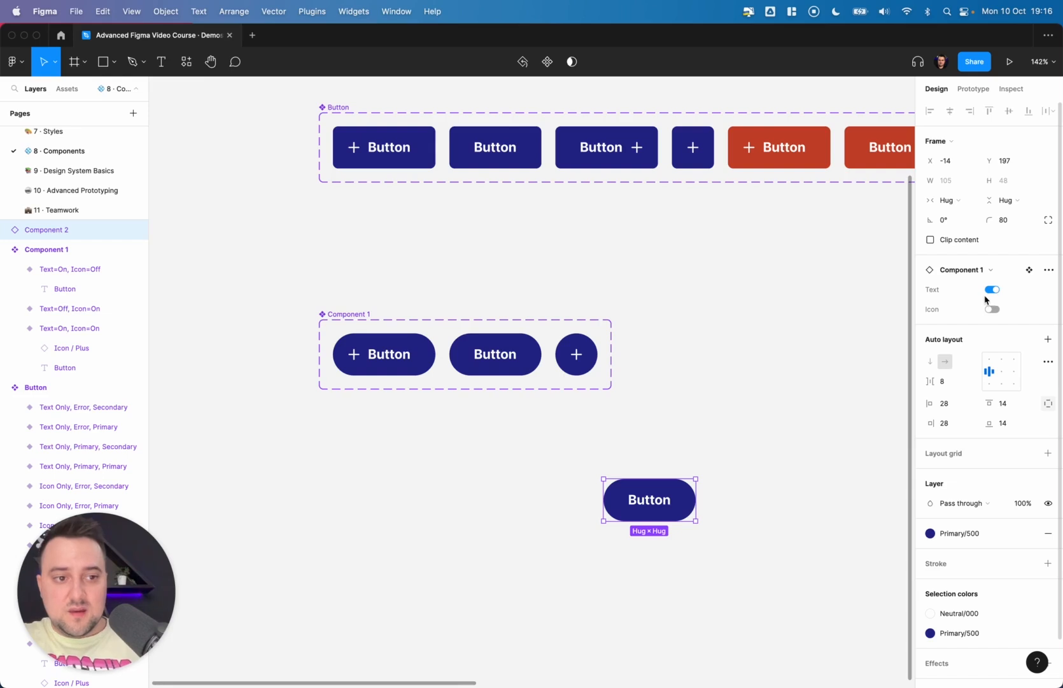
pyautogui.click(993, 290)
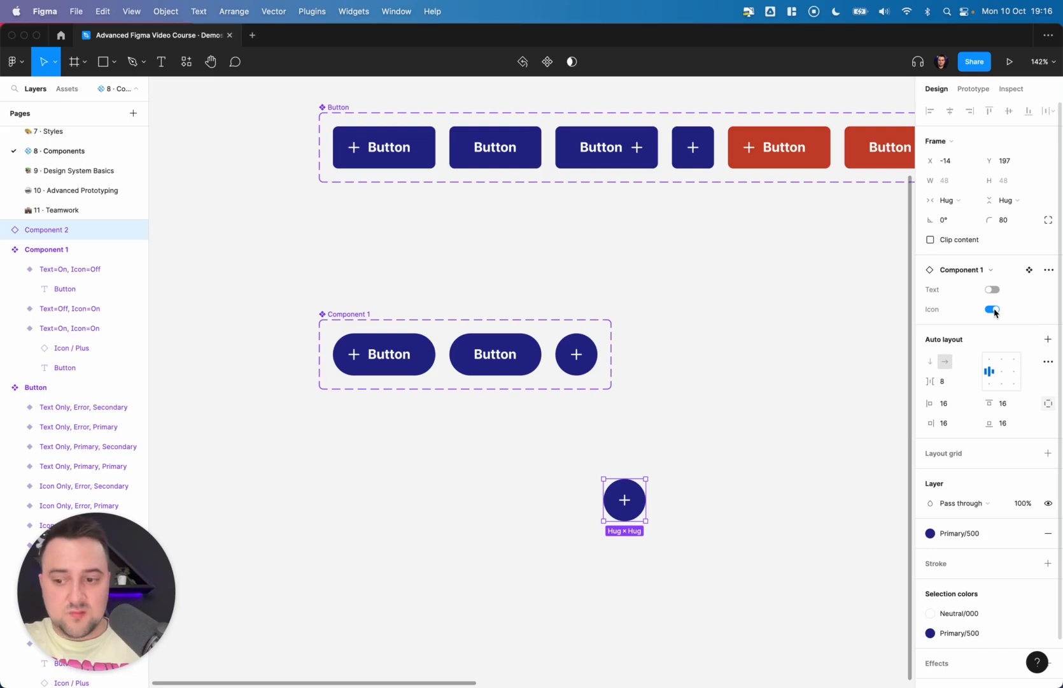
# - Toggle the pill instance's Icon and Text switches repeatedly to check each variant combination
pyautogui.click(992, 306)
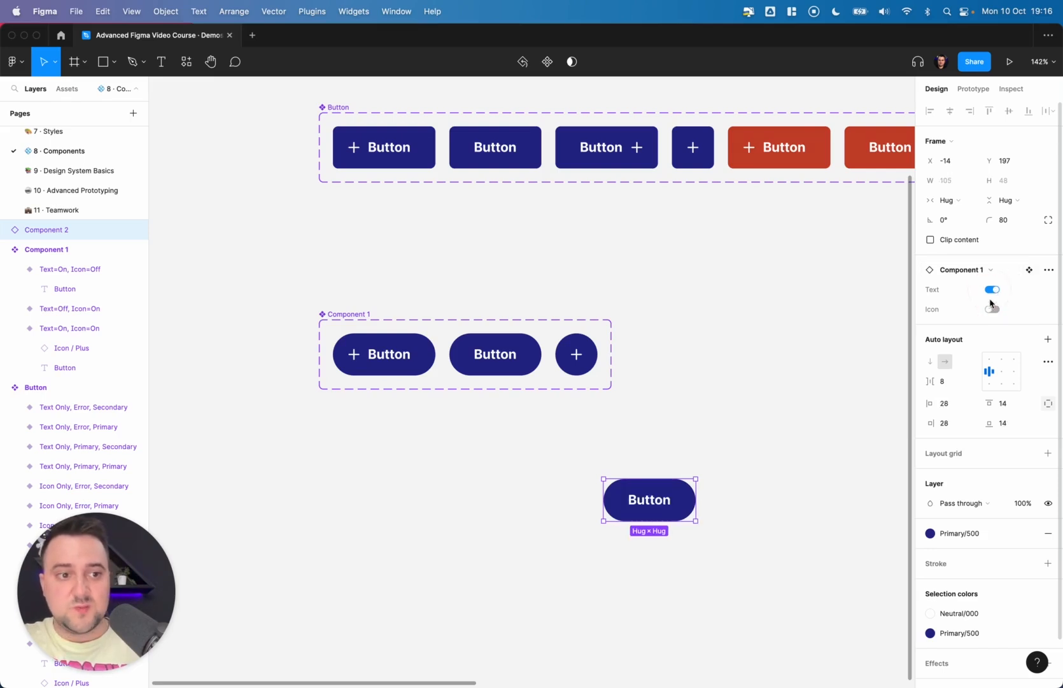
pyautogui.click(993, 309)
pyautogui.click(993, 309)
pyautogui.click(993, 310)
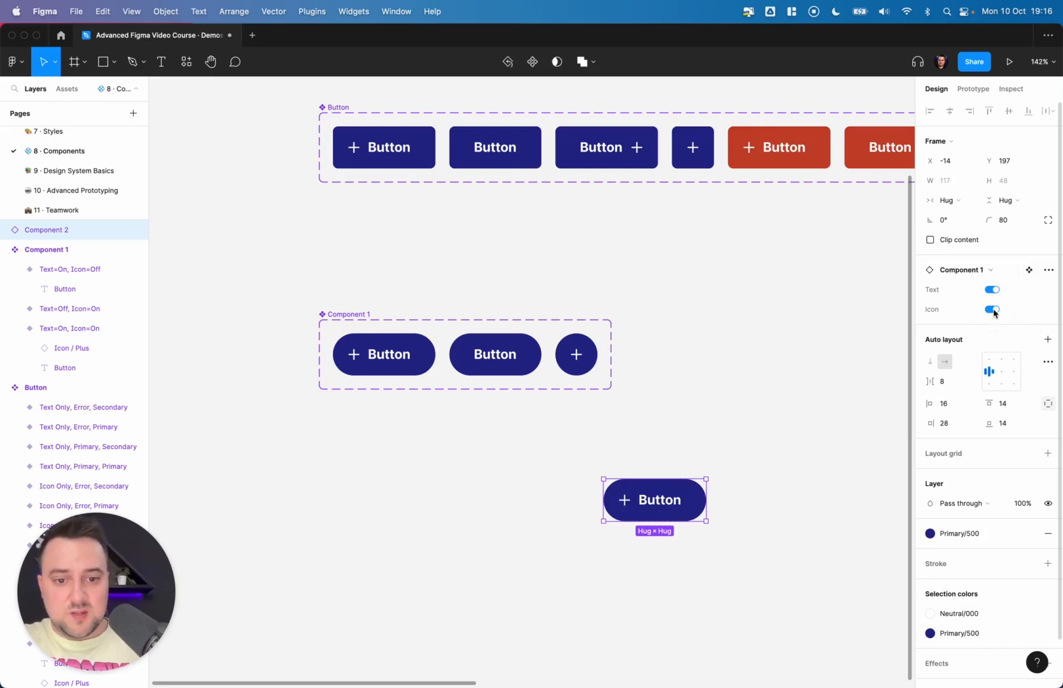
pyautogui.click(994, 310)
pyautogui.click(992, 309)
pyautogui.click(993, 309)
pyautogui.click(993, 310)
pyautogui.click(993, 309)
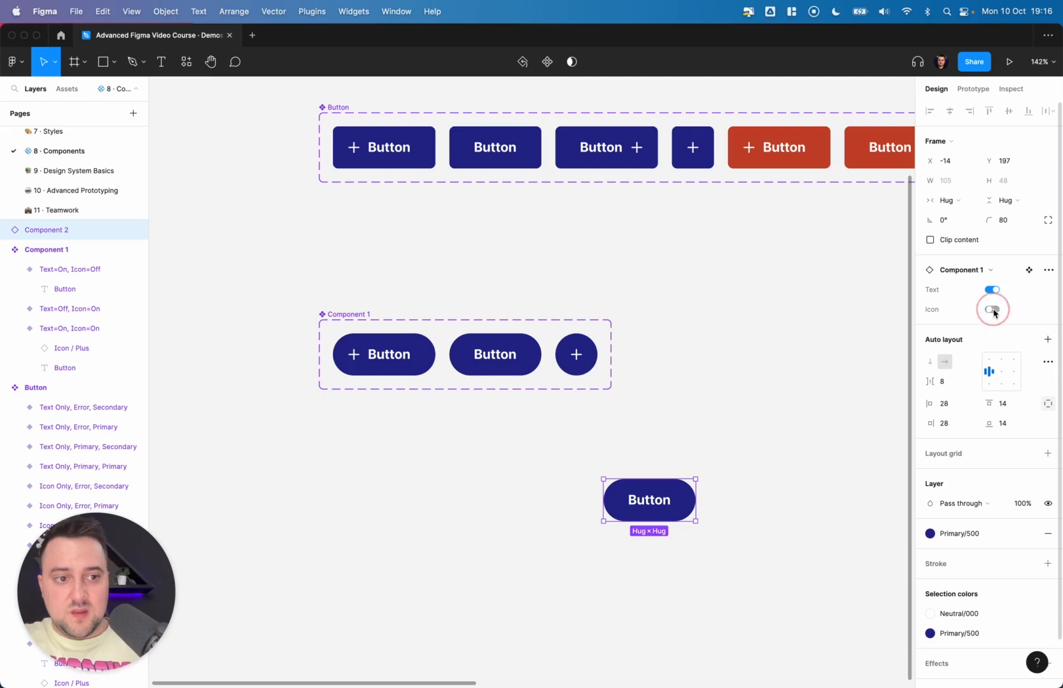
pyautogui.click(992, 309)
pyautogui.click(992, 290)
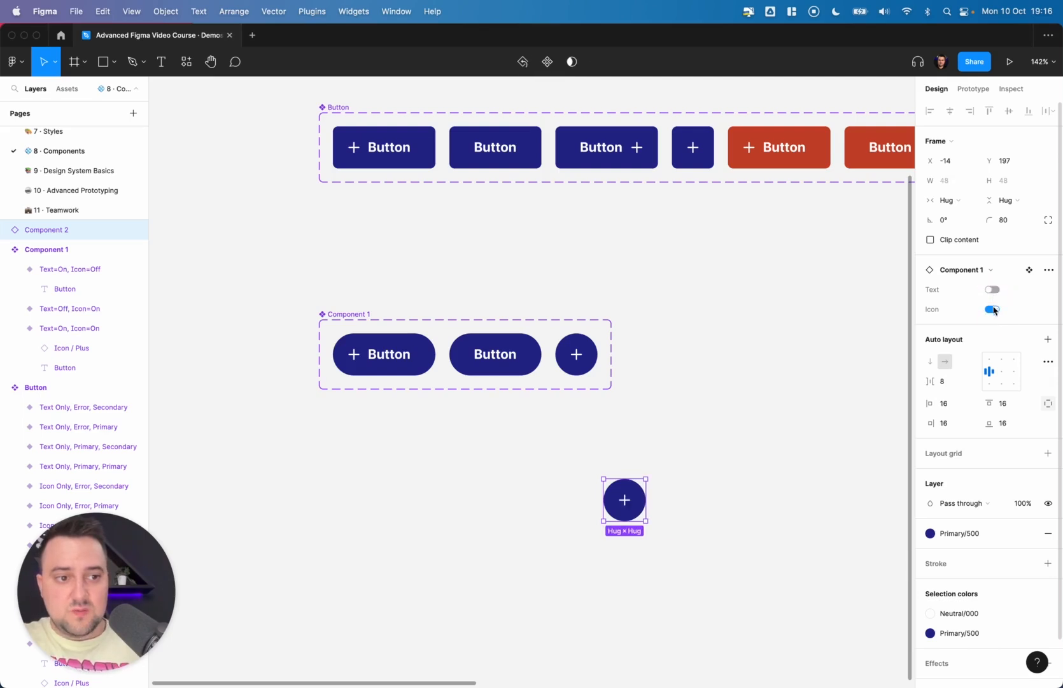
pyautogui.click(993, 290)
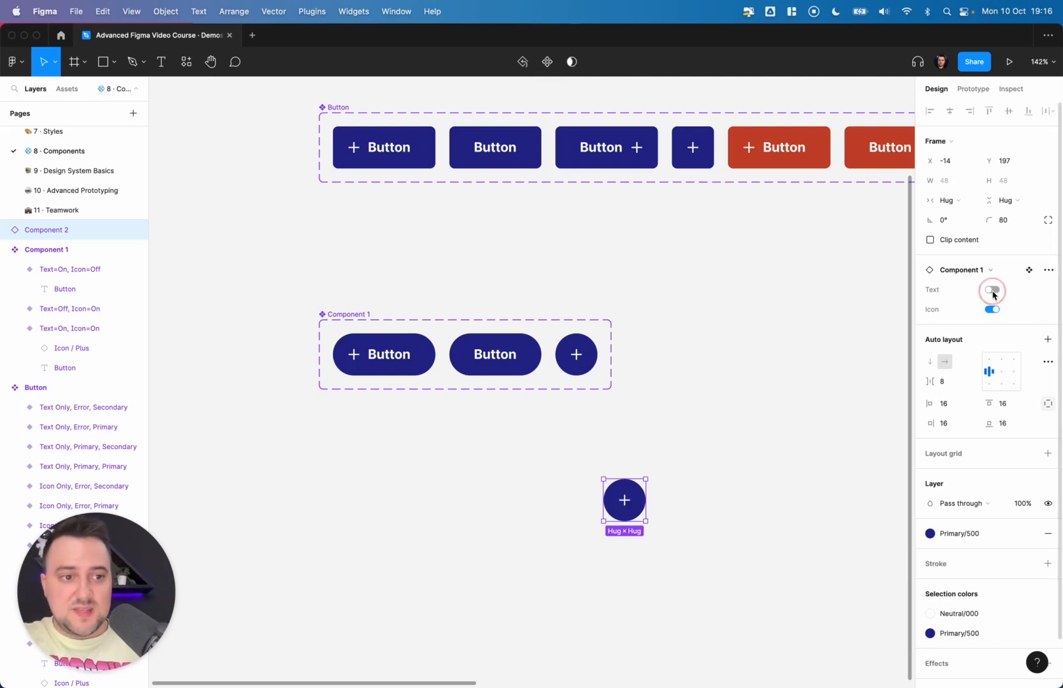
pyautogui.click(993, 310)
pyautogui.click(993, 290)
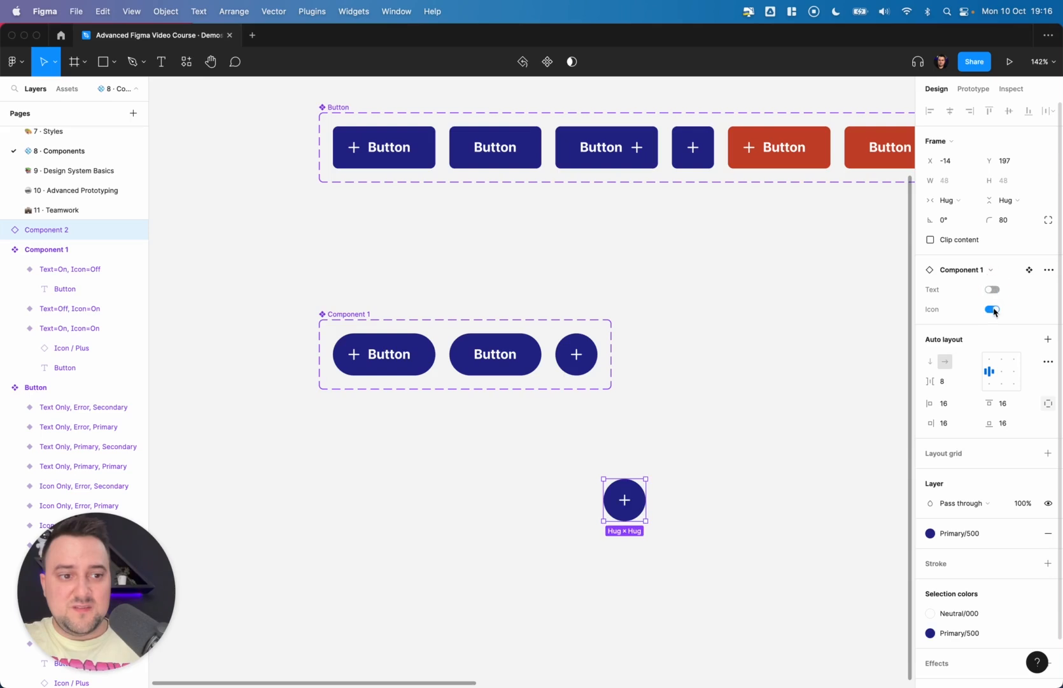
pyautogui.click(993, 309)
pyautogui.click(992, 289)
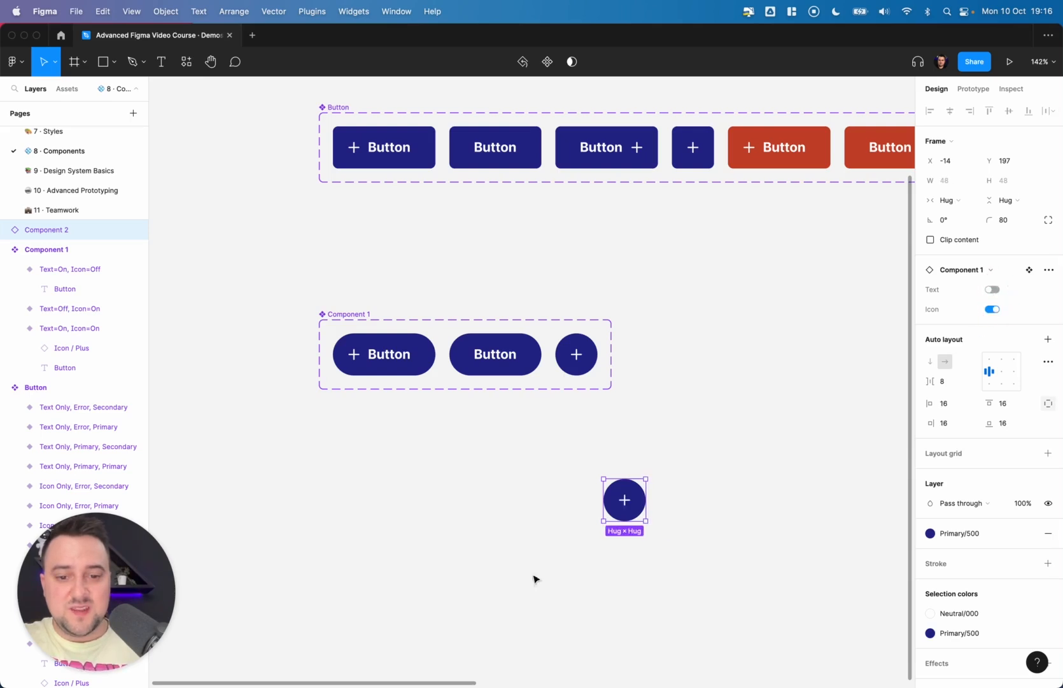
# - Test a Button set instance by switching its Type to Icon Only, then delete it
pyautogui.scroll(-6, 543, 481)
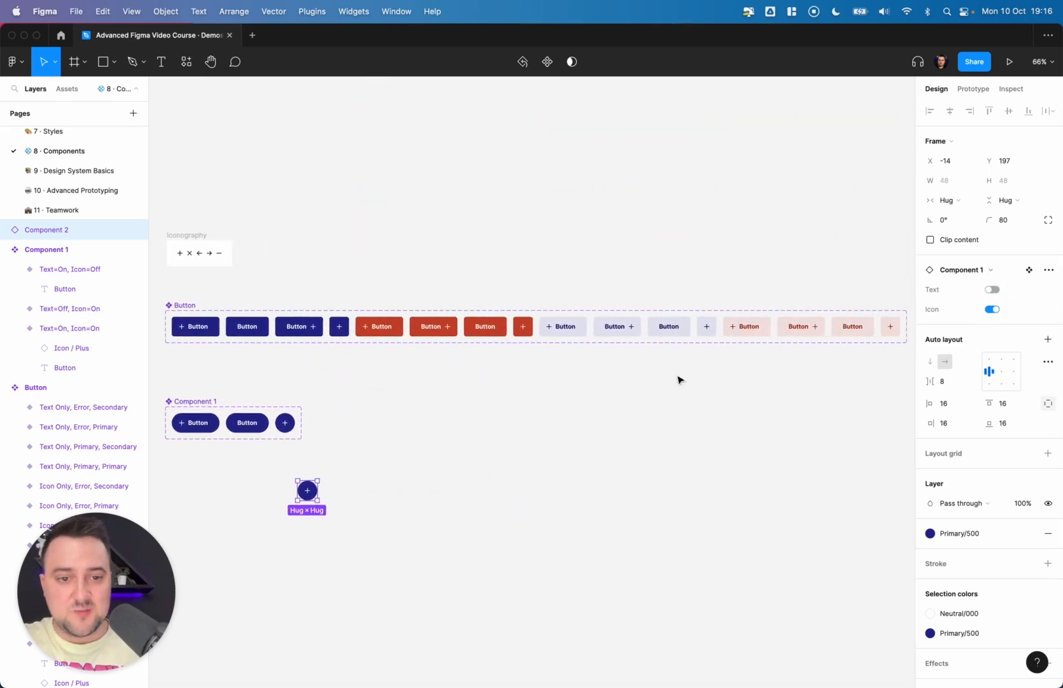
pyautogui.click(677, 334)
pyautogui.moveTo(672, 332); pyautogui.dragTo(688, 380)
pyautogui.click(1006, 290)
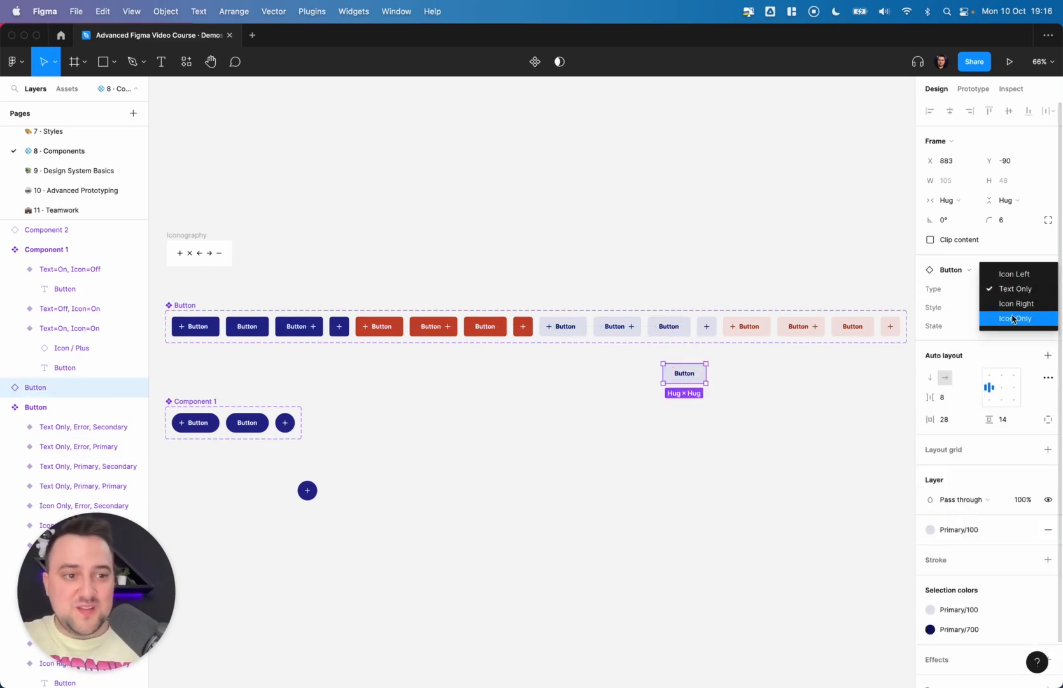
pyautogui.click(1015, 317)
pyautogui.press('Delete')
# - Switch the pill instance's Text and Icon properties both on
pyautogui.hscroll(-3, 698, 367)
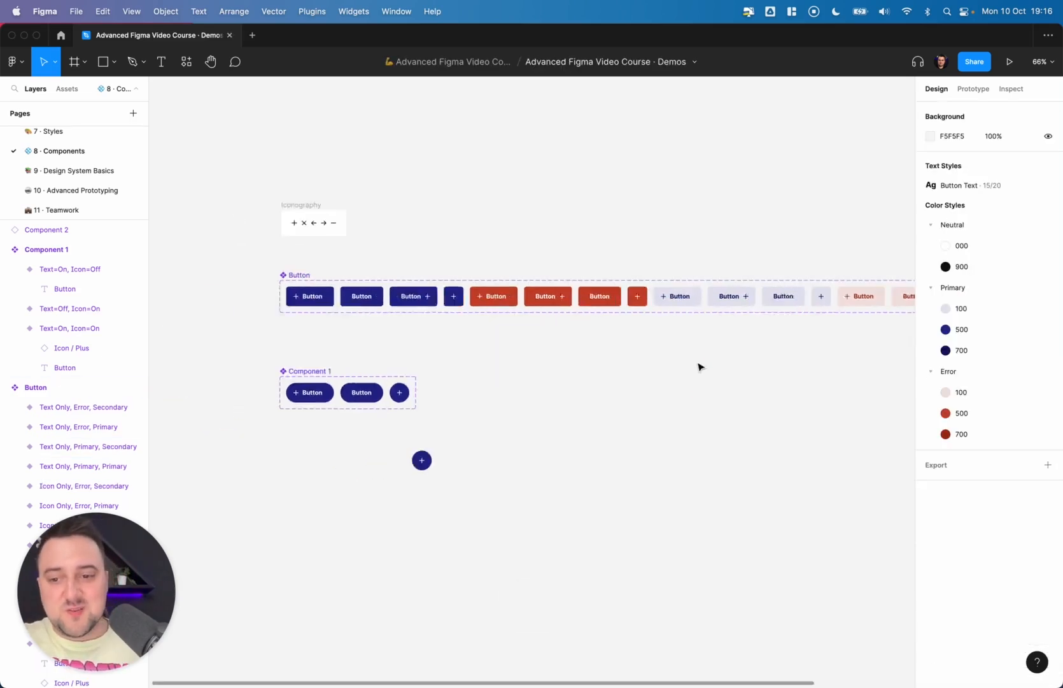
pyautogui.scroll(5, 698, 367)
pyautogui.scroll(-5, 608, 332)
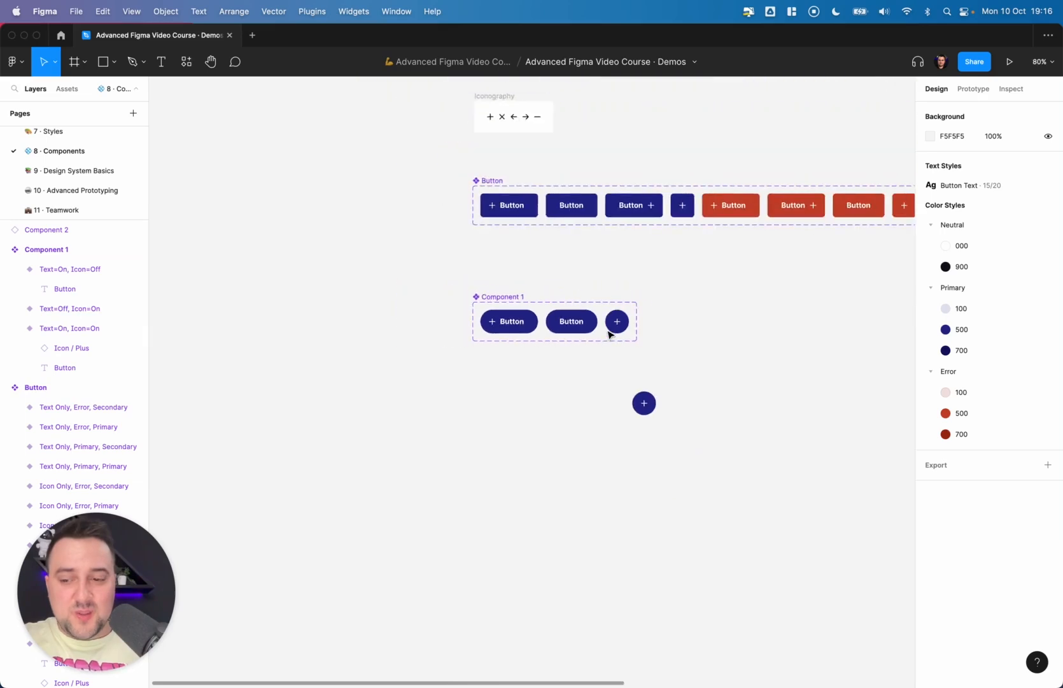
pyautogui.click(644, 403)
pyautogui.click(993, 289)
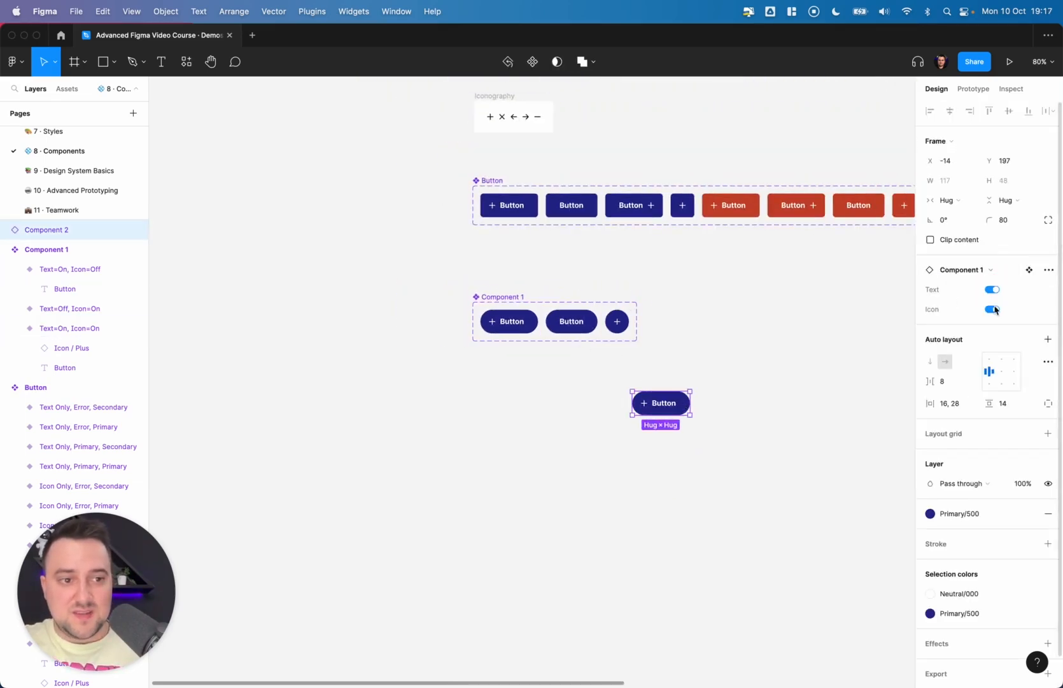
pyautogui.click(993, 309)
pyautogui.click(993, 310)
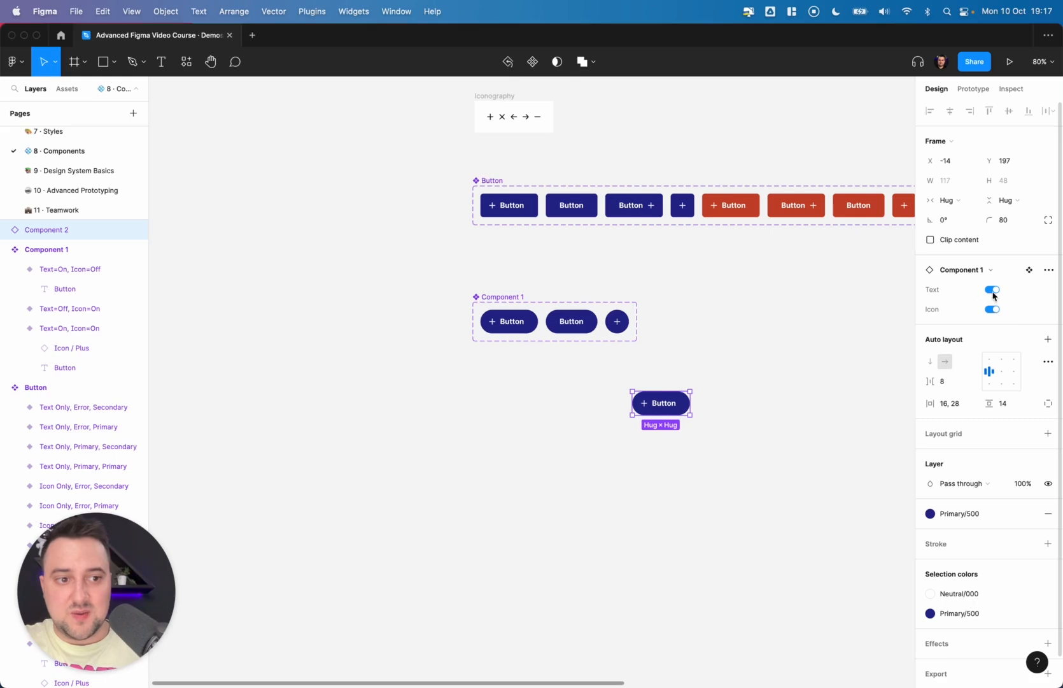
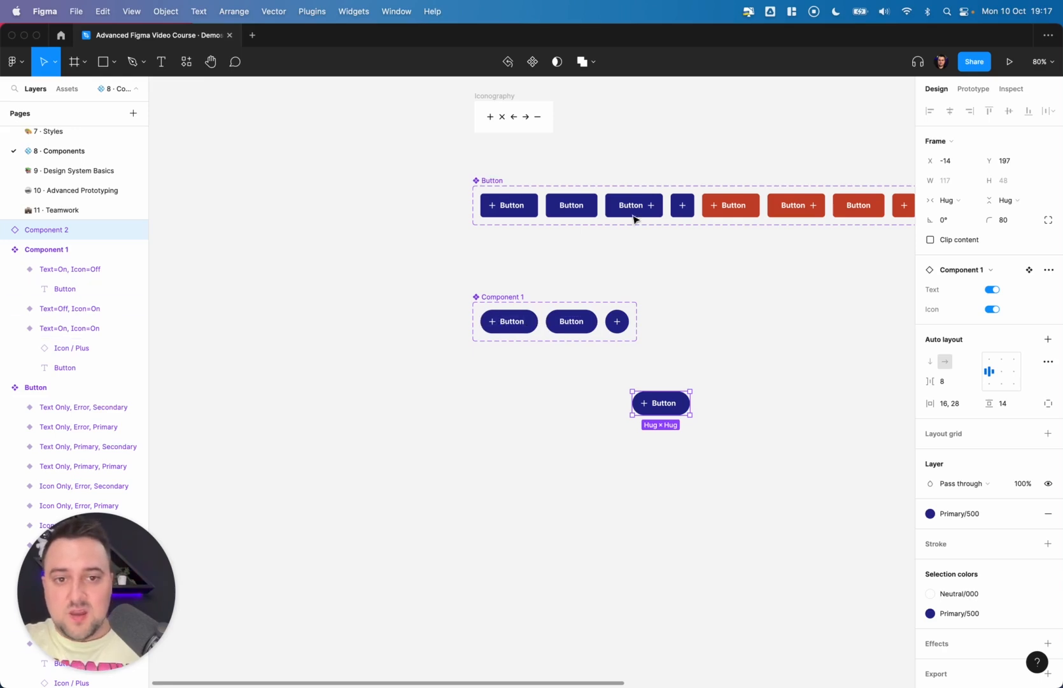
# - Drag out a Button set instance, open its Type options, then delete it
pyautogui.click(636, 211)
pyautogui.press('alt')
pyautogui.moveTo(770, 315); pyautogui.dragTo(783, 327)
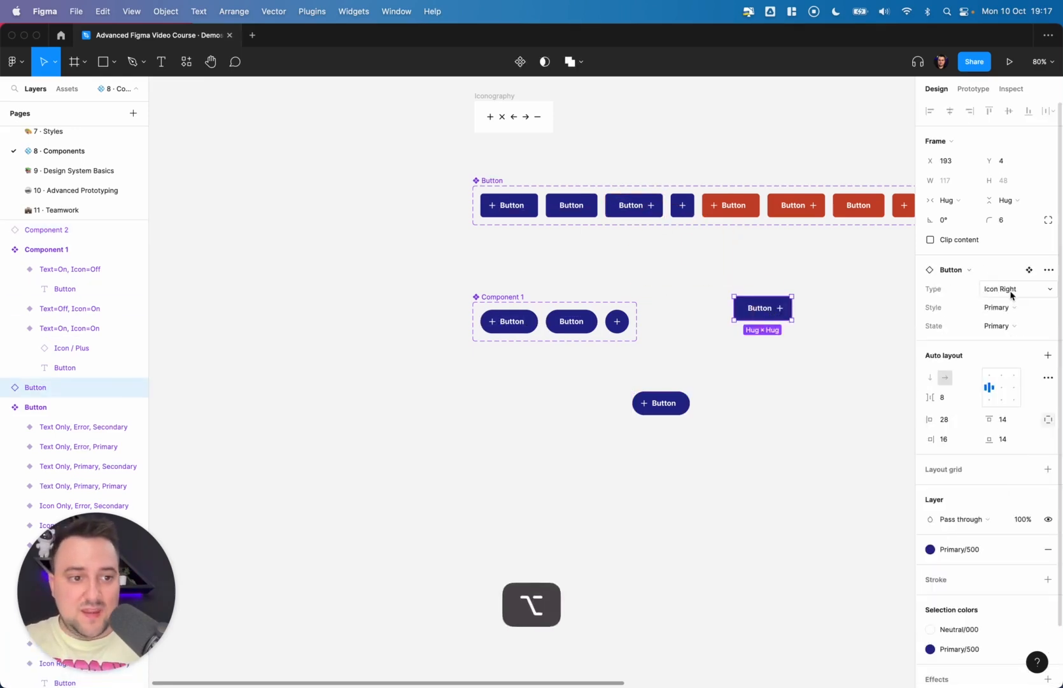
pyautogui.click(1012, 290)
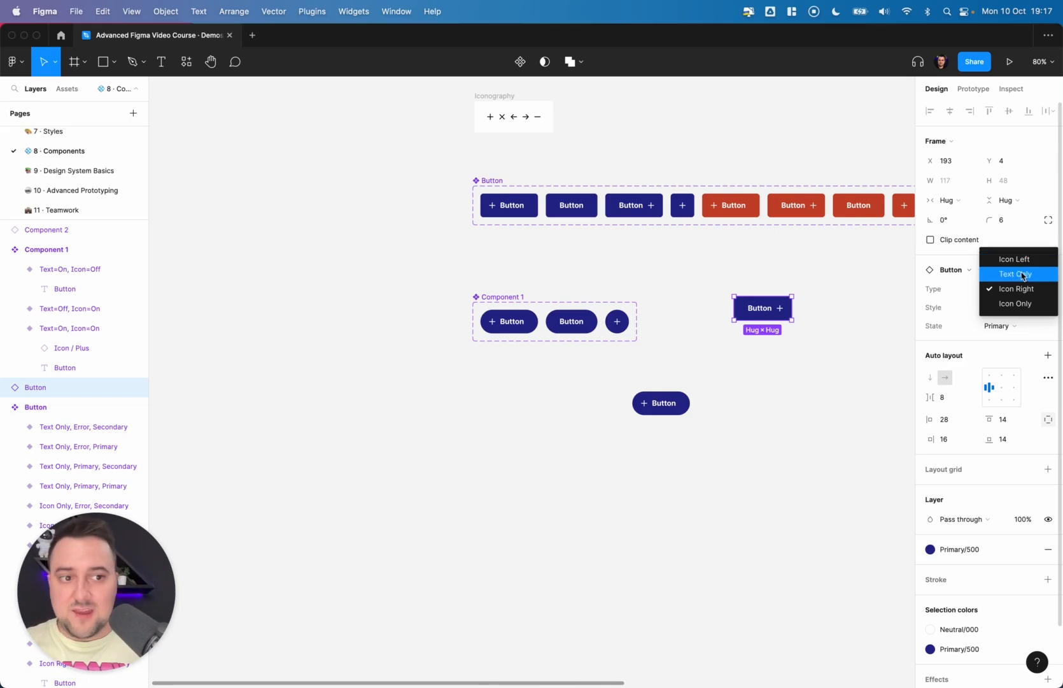
pyautogui.click(796, 333)
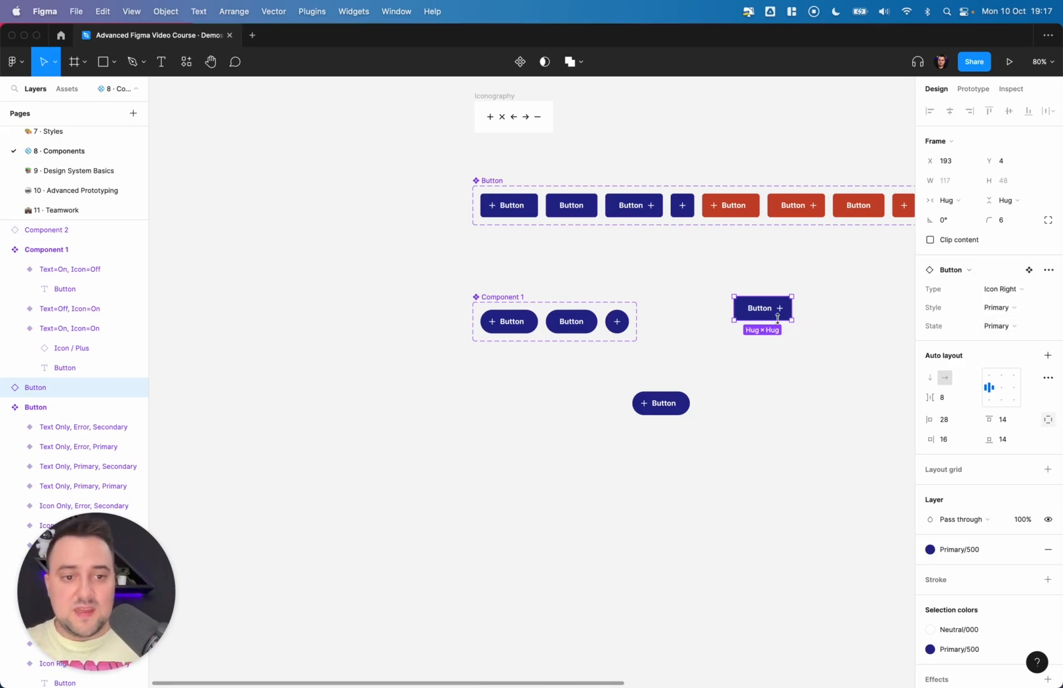
pyautogui.press('Delete')
# - Toggle the pill instance's Text and Icon switches to test its variant combinations
pyautogui.click(660, 403)
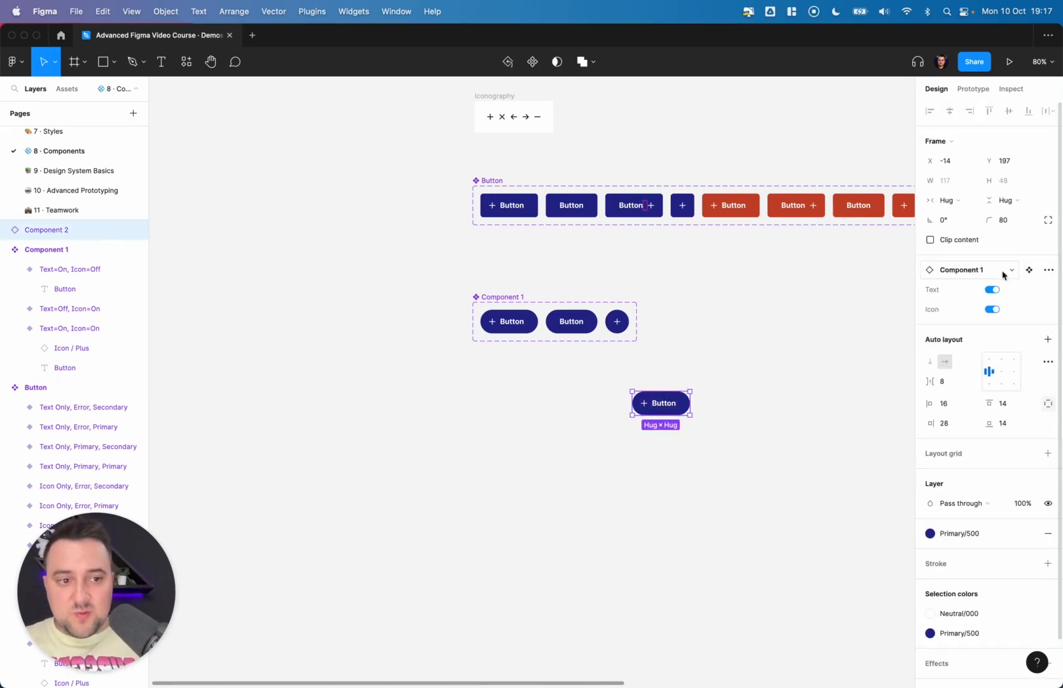
pyautogui.click(990, 291)
pyautogui.click(992, 308)
pyautogui.click(992, 290)
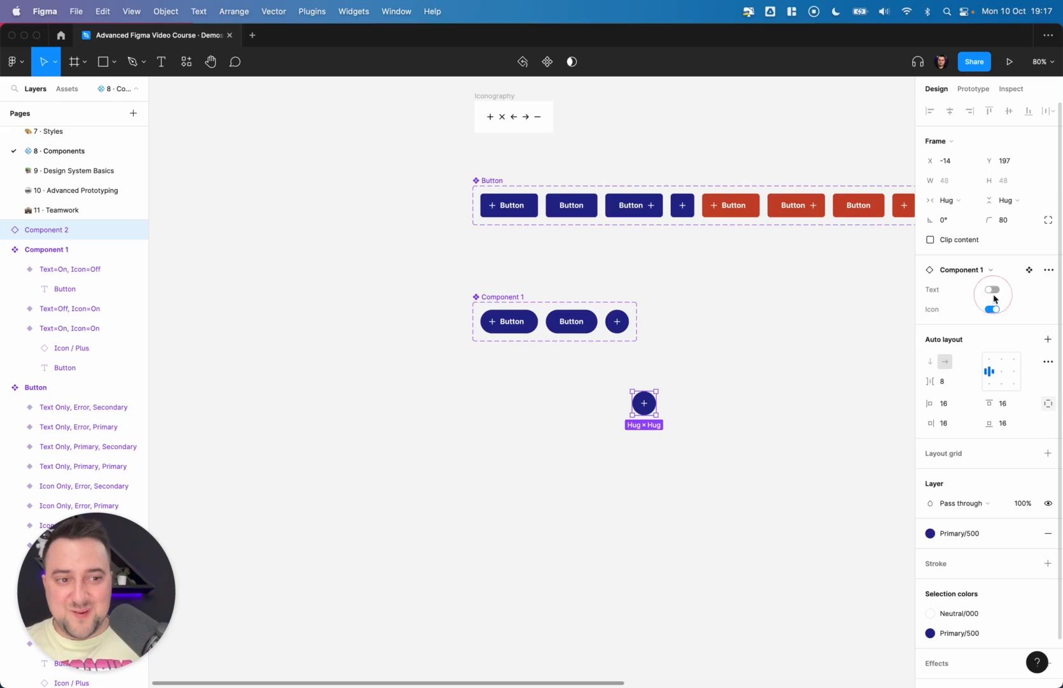
pyautogui.click(994, 309)
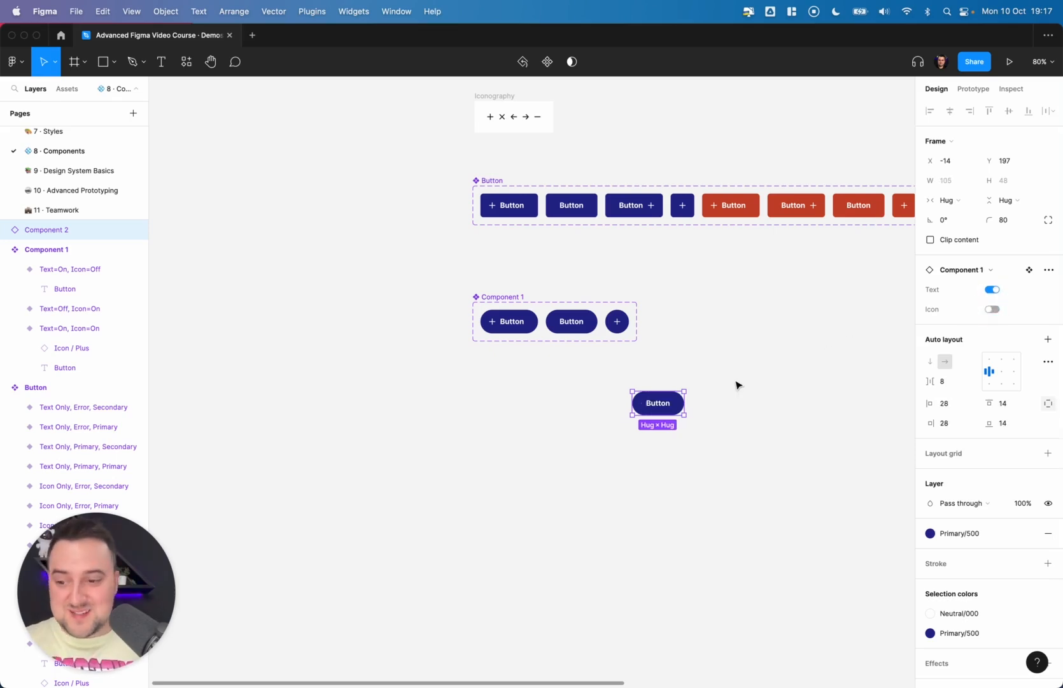
pyautogui.hscroll(3, 737, 385)
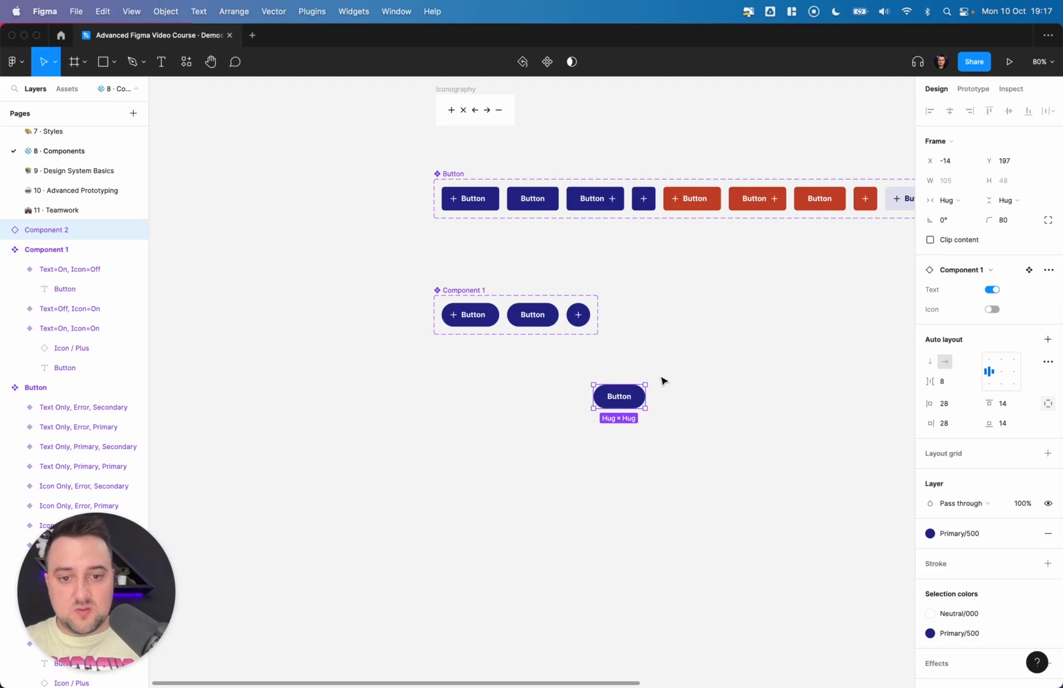
# - Delete the pill test instance
pyautogui.click(628, 396)
pyautogui.press('Delete')
pyautogui.hscroll(15, 629, 396)
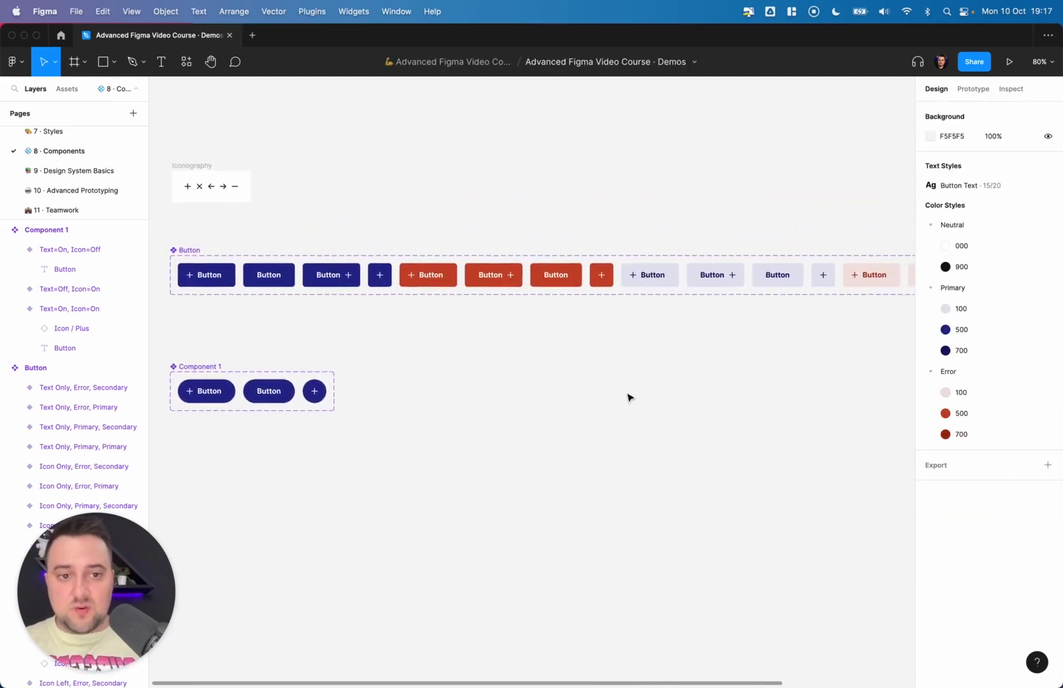
pyautogui.hscroll(-10, 628, 397)
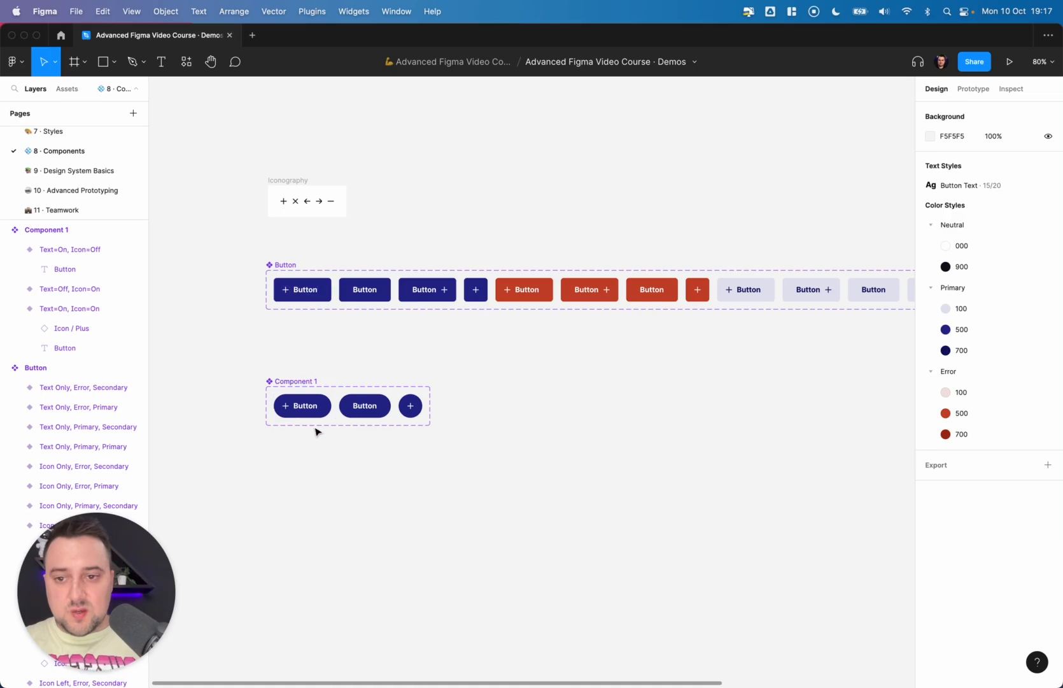
# - Select the text layers in every variant of the Button component set
pyautogui.click(302, 297)
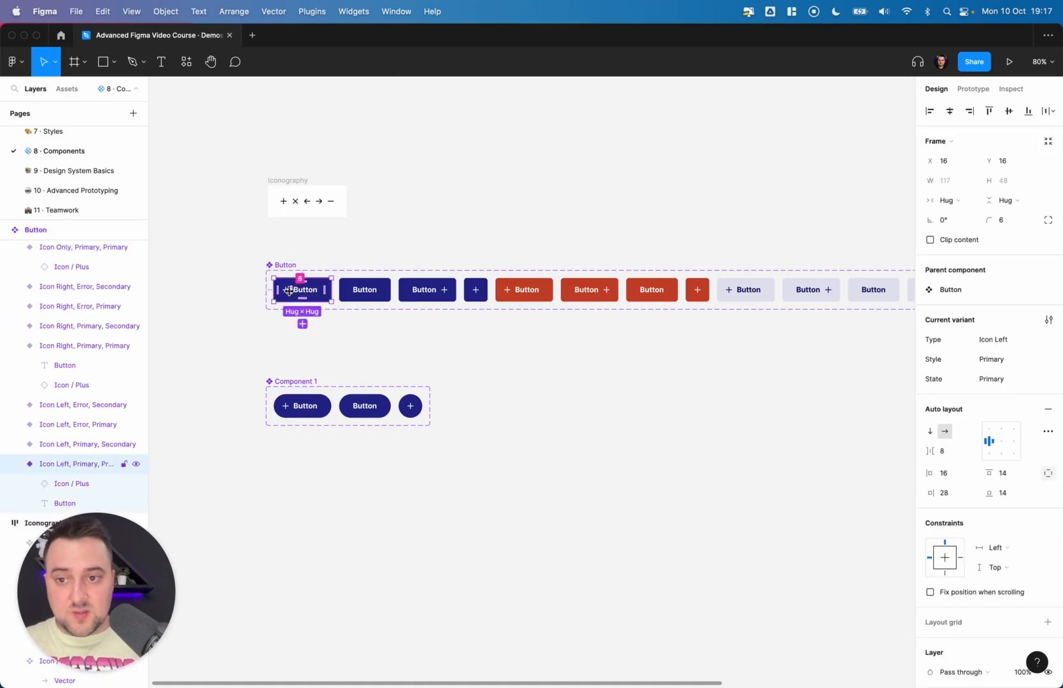
pyautogui.scroll(5, 305, 294)
pyautogui.keyDown('super'); pyautogui.click(325, 294); pyautogui.keyUp('super')
pyautogui.scroll(-4, 325, 294)
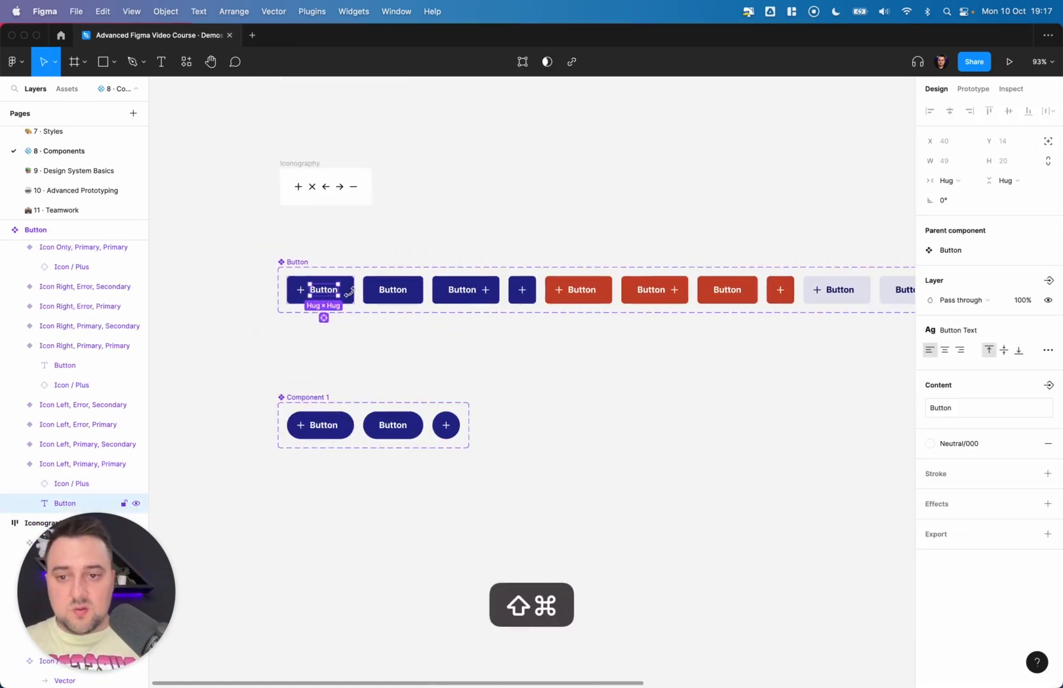
pyautogui.keyDown('shift'); pyautogui.keyDown('super'); pyautogui.click(393, 289); pyautogui.keyUp('super'); pyautogui.keyUp('shift')
pyautogui.keyDown('shift'); pyautogui.keyDown('super'); pyautogui.click(464, 290); pyautogui.keyUp('super'); pyautogui.keyUp('shift')
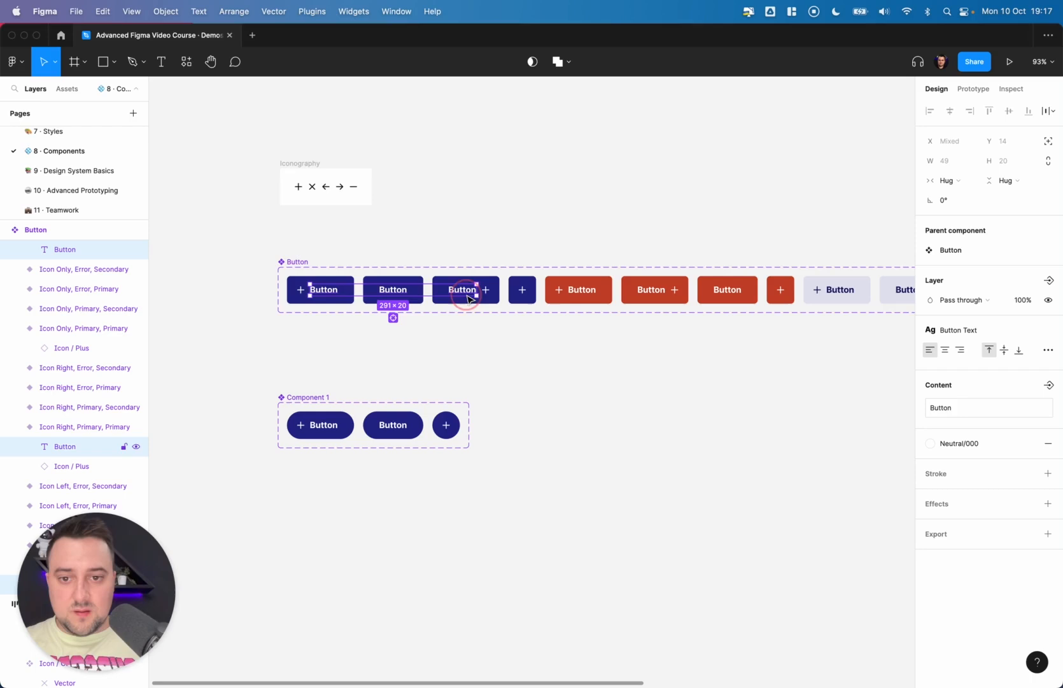
pyautogui.keyDown('shift'); pyautogui.keyDown('super'); pyautogui.click(584, 290); pyautogui.keyUp('super'); pyautogui.keyUp('shift')
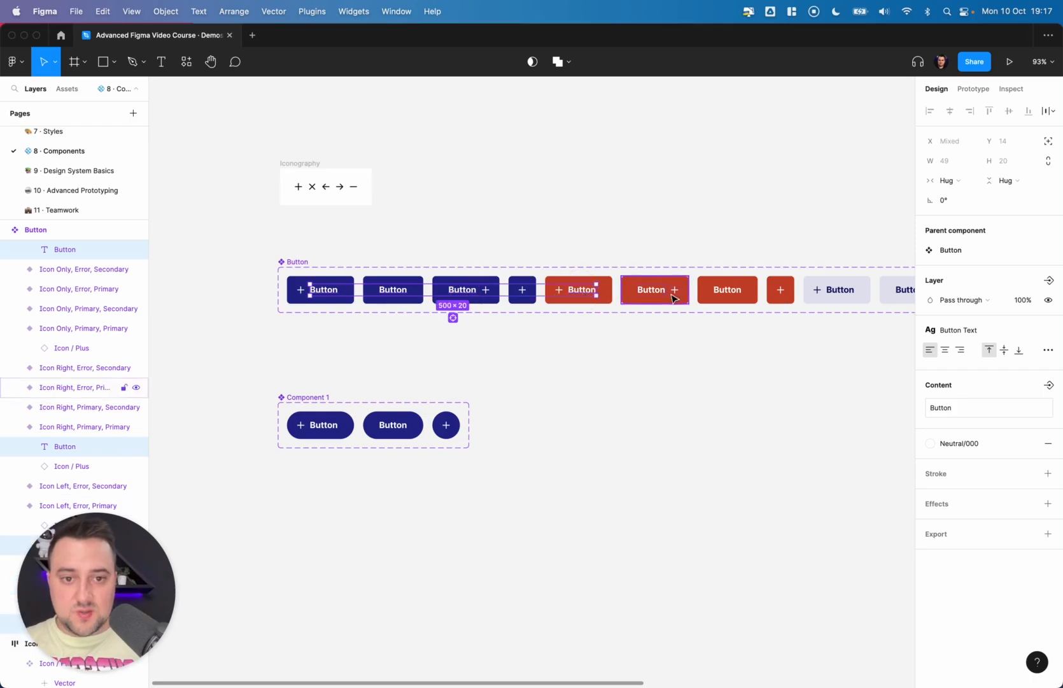
pyautogui.click(453, 318)
pyautogui.scroll(-3, 665, 320)
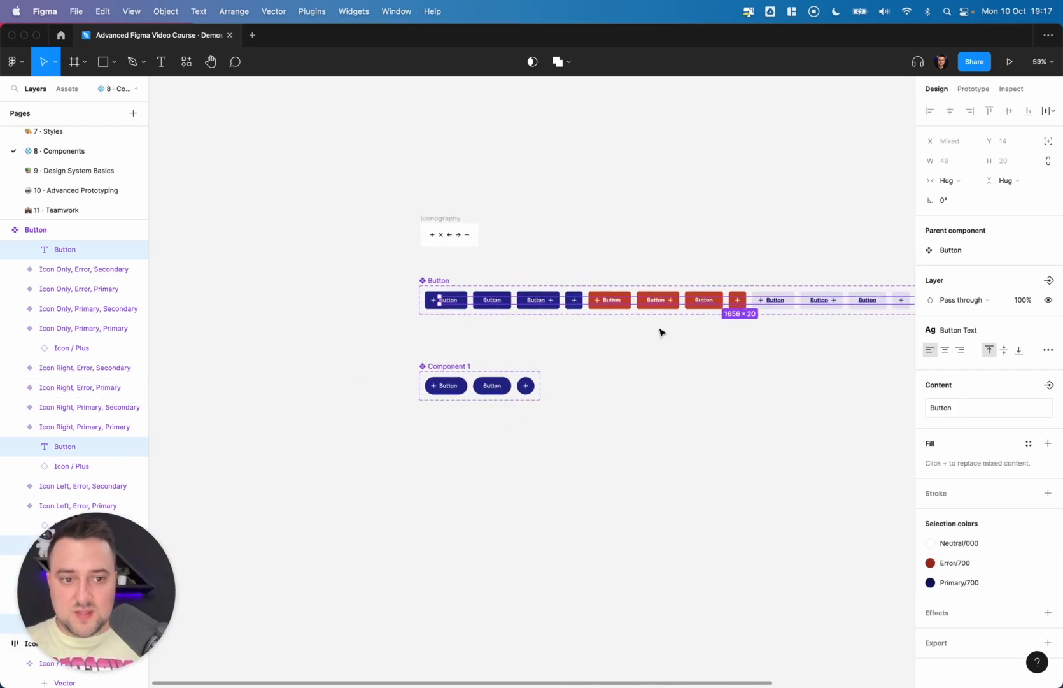
pyautogui.hscroll(4, 662, 332)
pyautogui.scroll(5, 662, 333)
pyautogui.hscroll(6, 662, 333)
pyautogui.hscroll(-7, 662, 332)
pyautogui.scroll(-5, 662, 333)
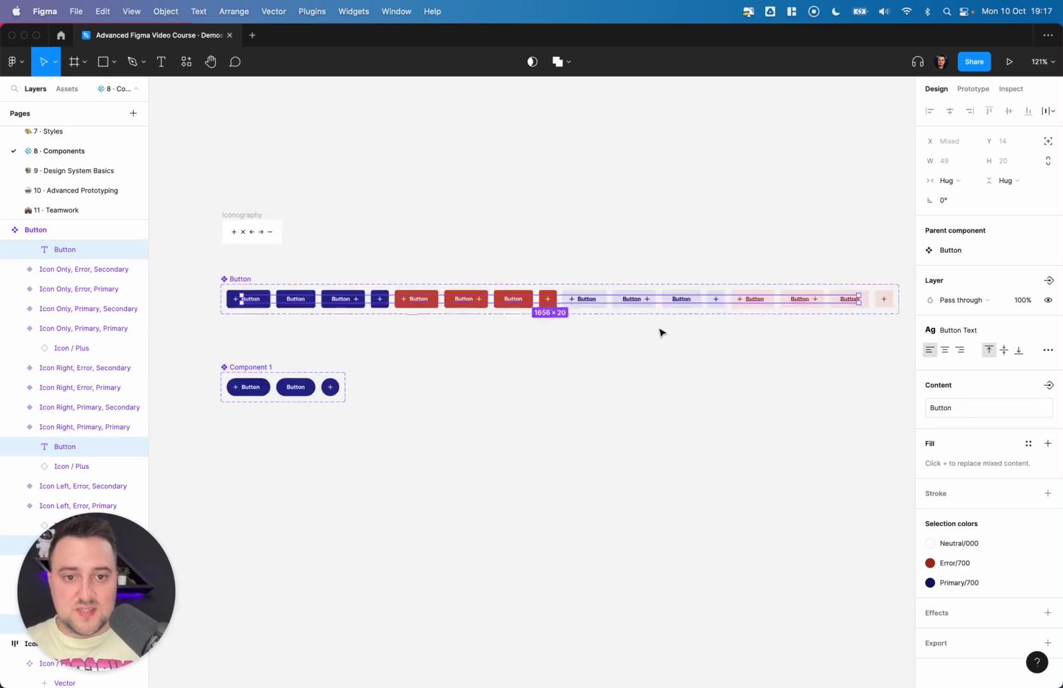
pyautogui.scroll(-1, 662, 332)
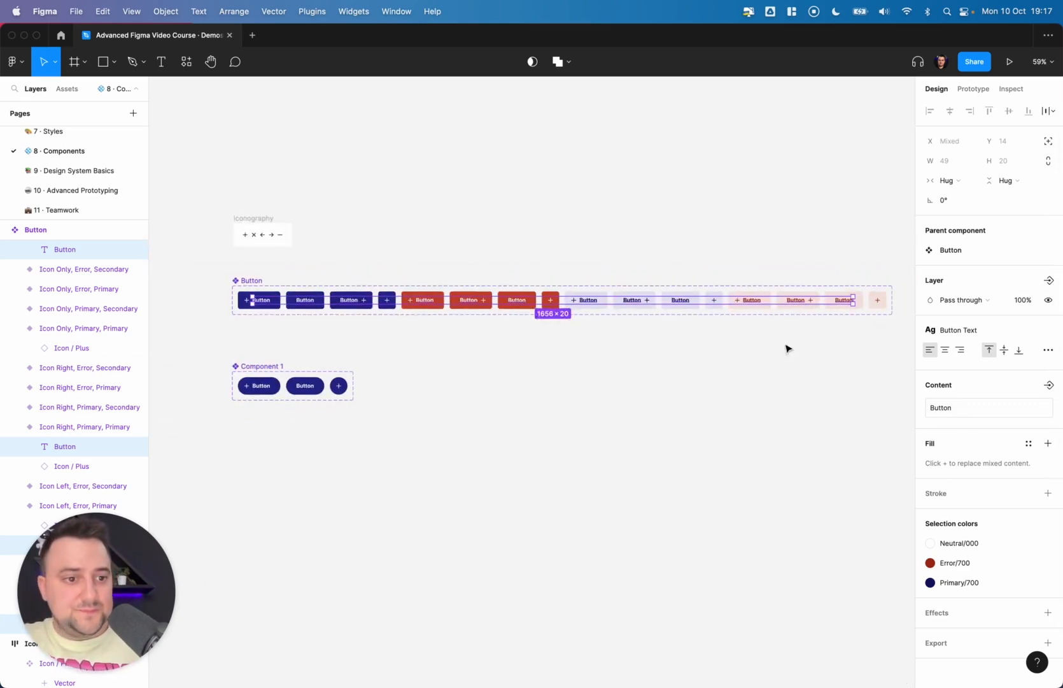
# - Create a text component property named Text with the default value Enter text
pyautogui.click(1049, 385)
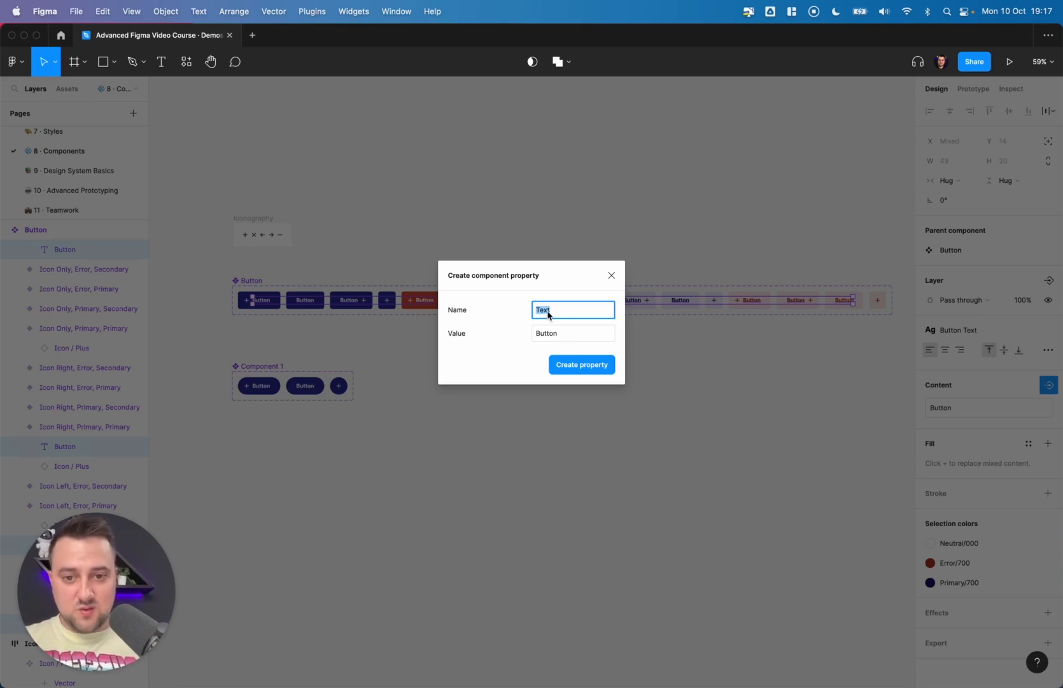
pyautogui.click(562, 333)
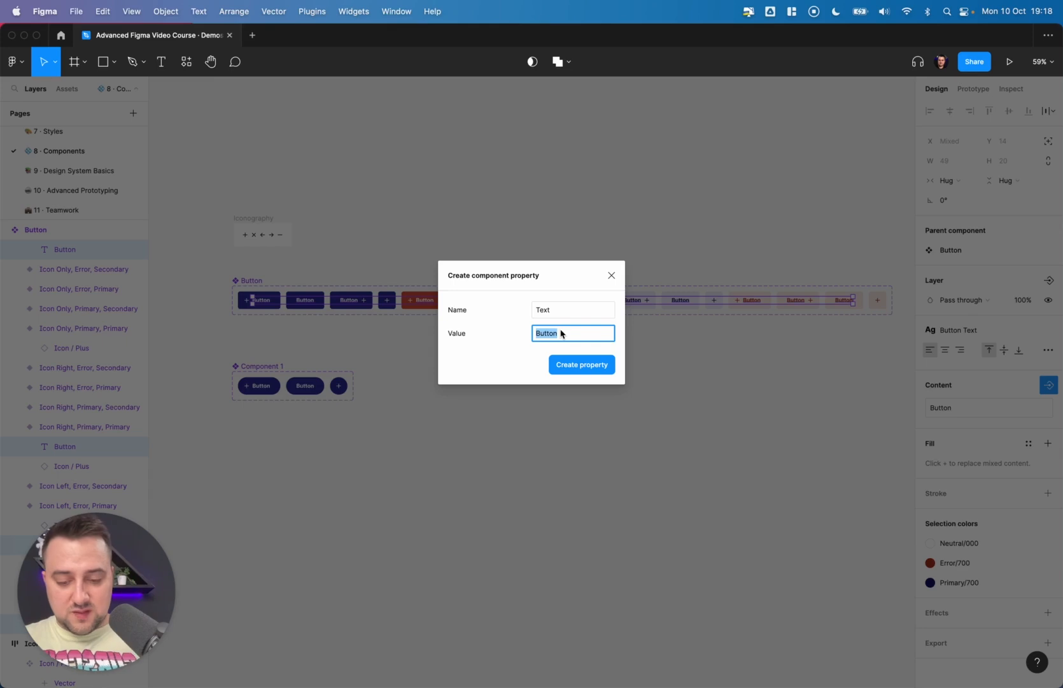
pyautogui.write('Enter te')
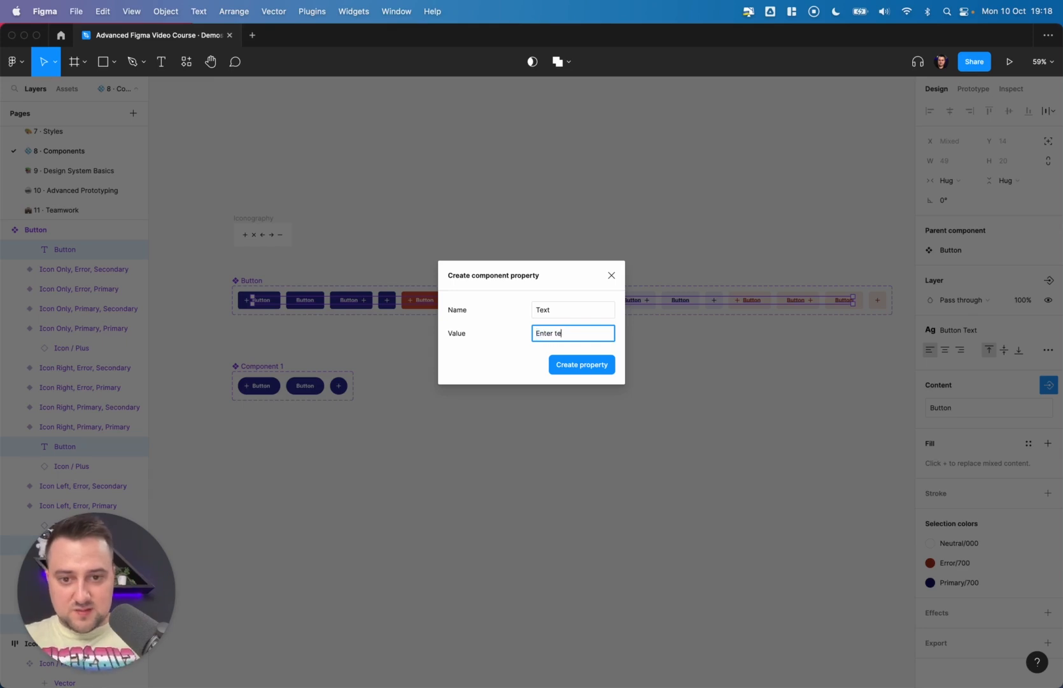
pyautogui.write('xt')
pyautogui.press('Return')
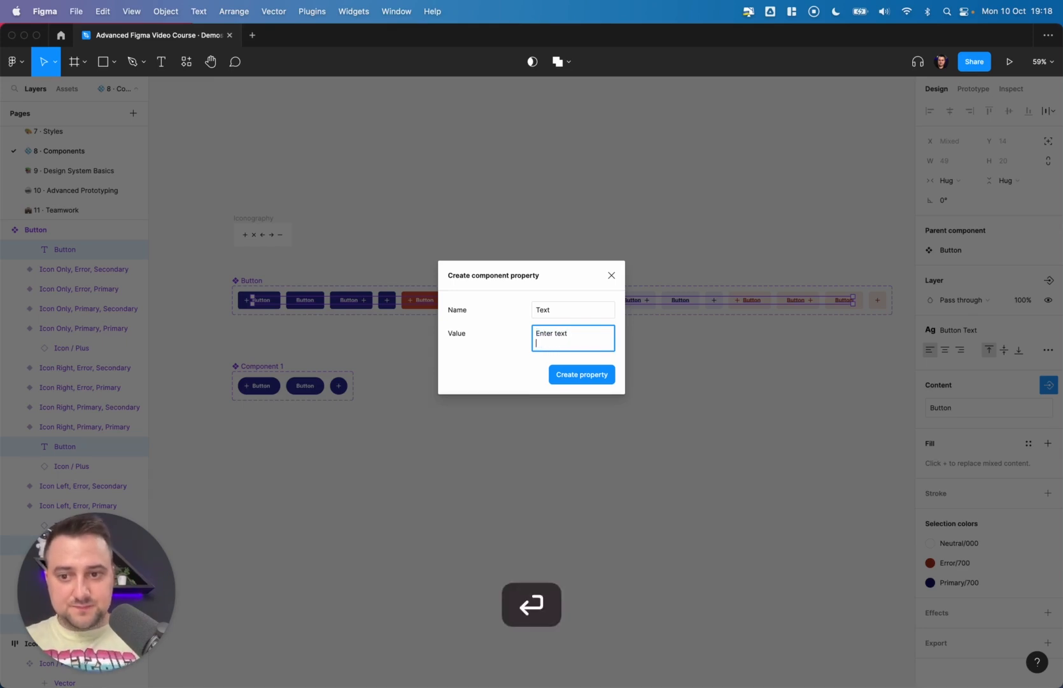
pyautogui.press('BackSpace')
pyautogui.click(579, 363)
pyautogui.click(436, 346)
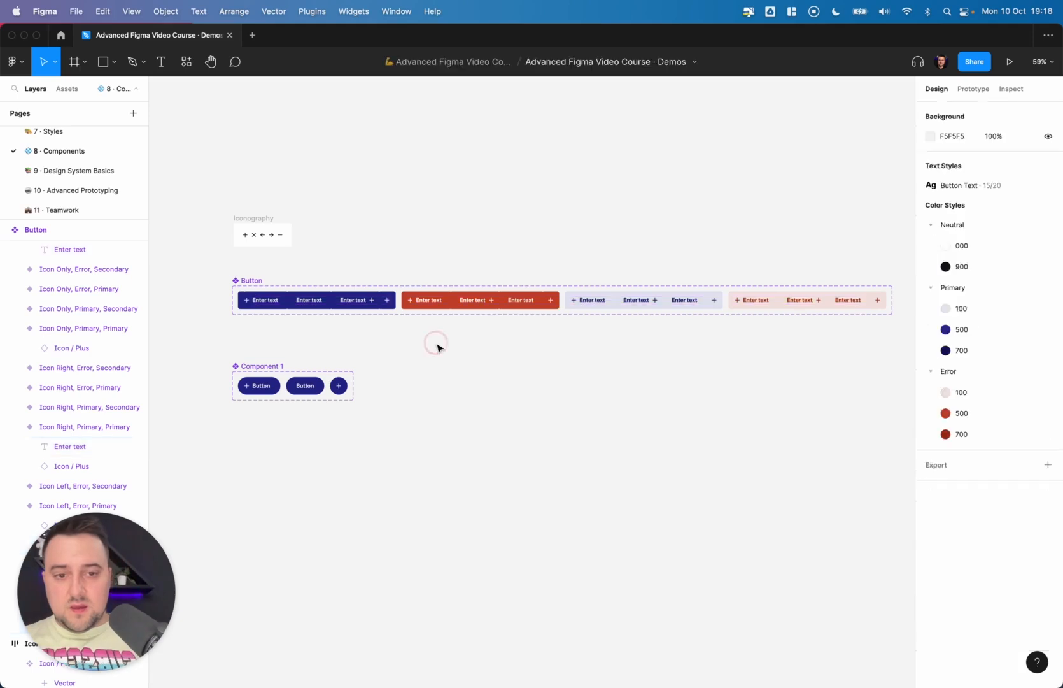
# - Tidy up the Button set's variants with 8 spacing between them
pyautogui.click(244, 282)
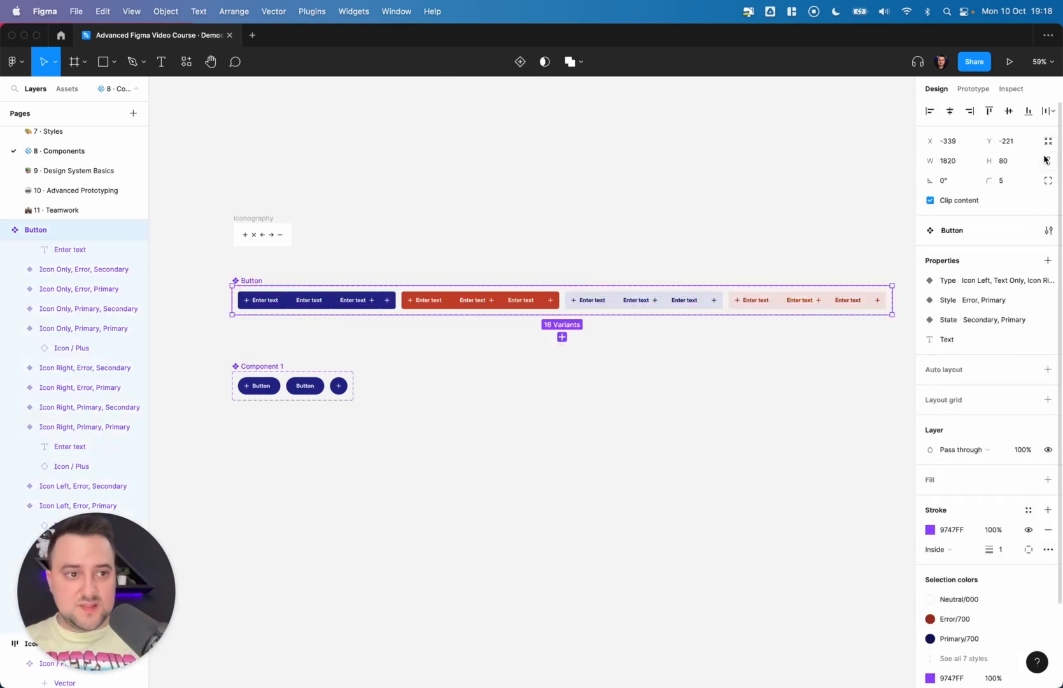
pyautogui.click(1048, 111)
pyautogui.click(941, 166)
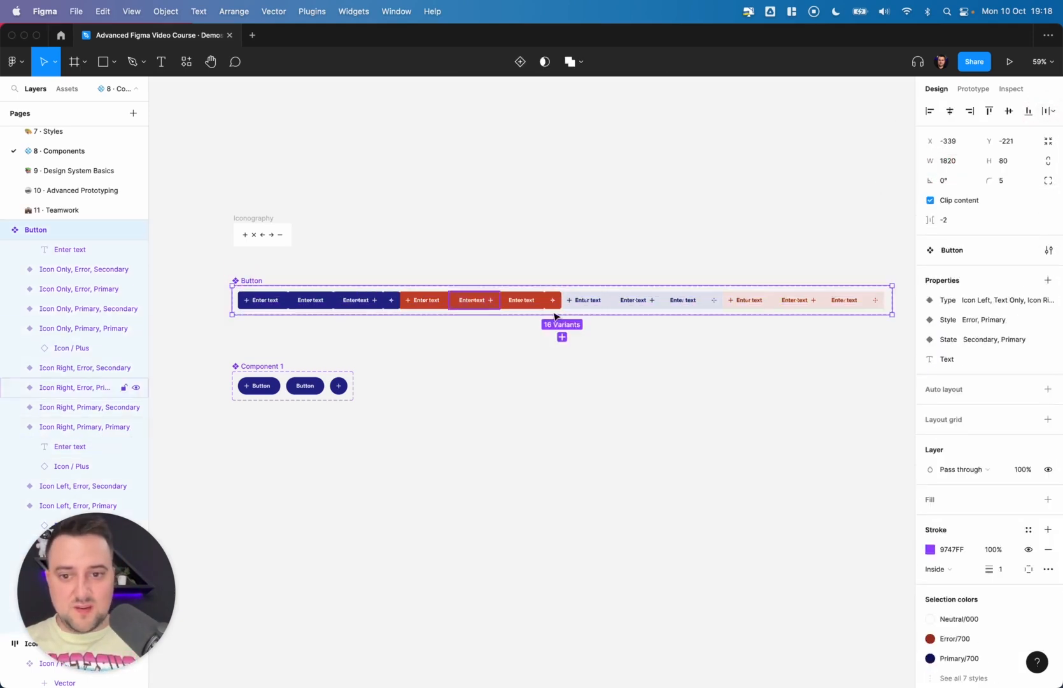
pyautogui.click(965, 223)
pyautogui.write('8')
pyautogui.press('Return')
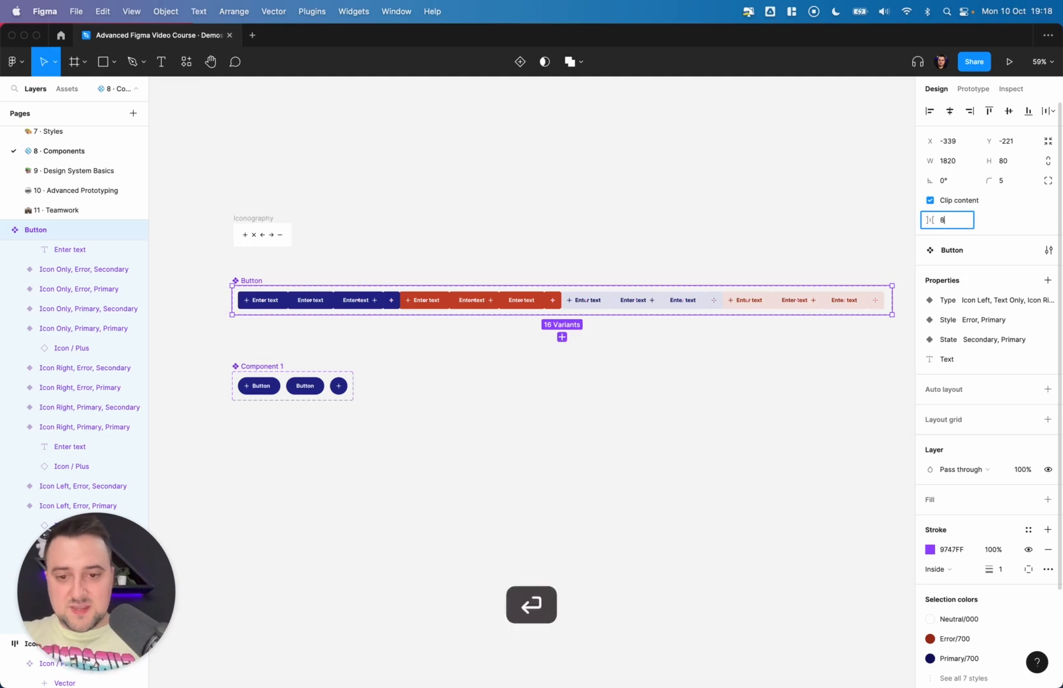
# - Test a Button set instance by setting its Text property to TEXT, then delete it
pyautogui.click(285, 303)
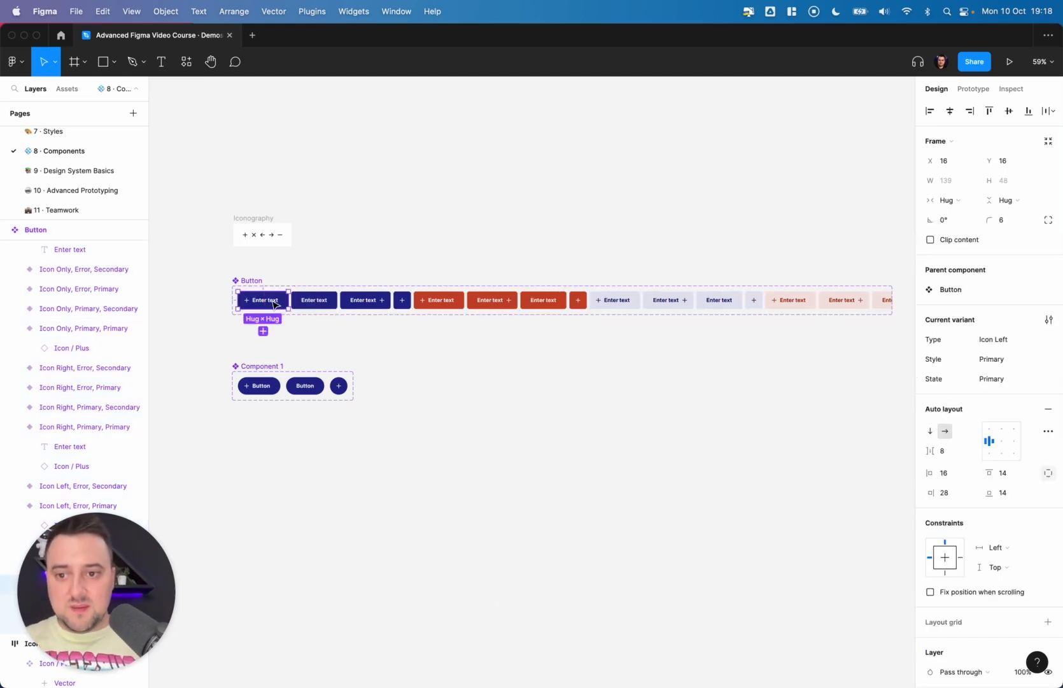
pyautogui.moveTo(284, 304); pyautogui.dragTo(603, 423)
pyautogui.click(1012, 342)
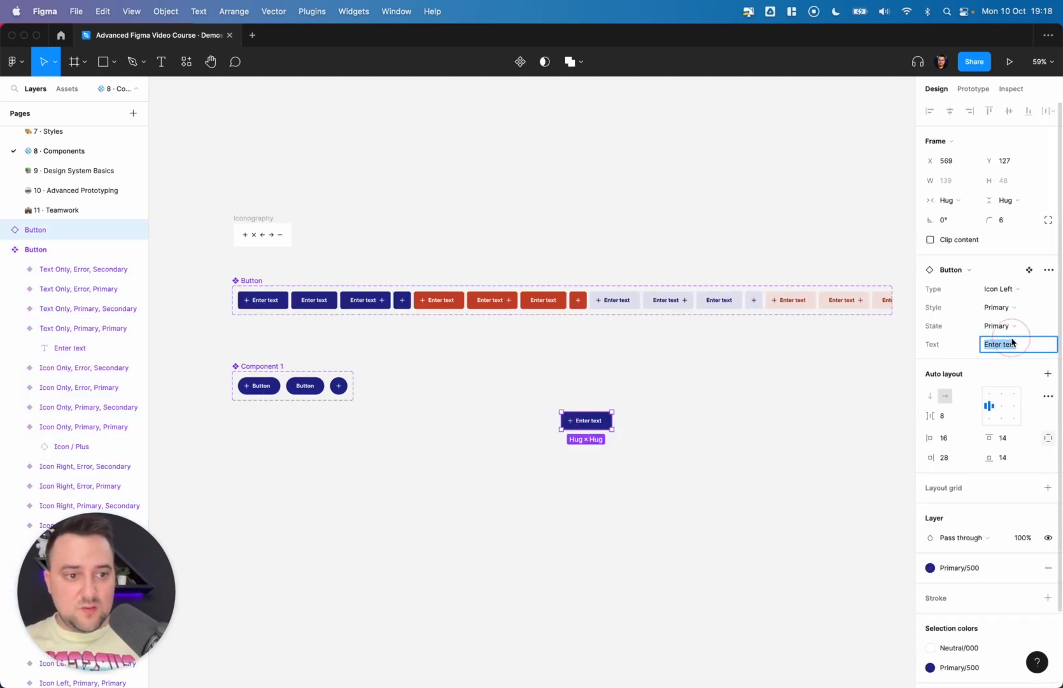
pyautogui.write('T')
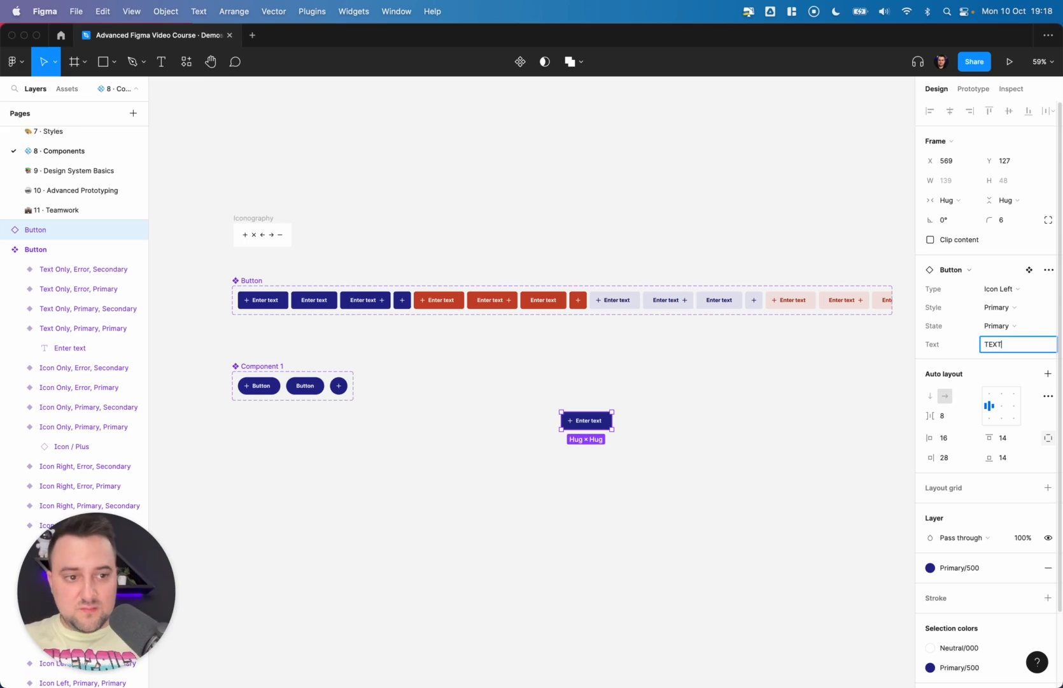
pyautogui.write('EXT')
pyautogui.press('Return')
pyautogui.scroll(5, 550, 464)
pyautogui.hscroll(2, 550, 464)
pyautogui.scroll(5, 550, 464)
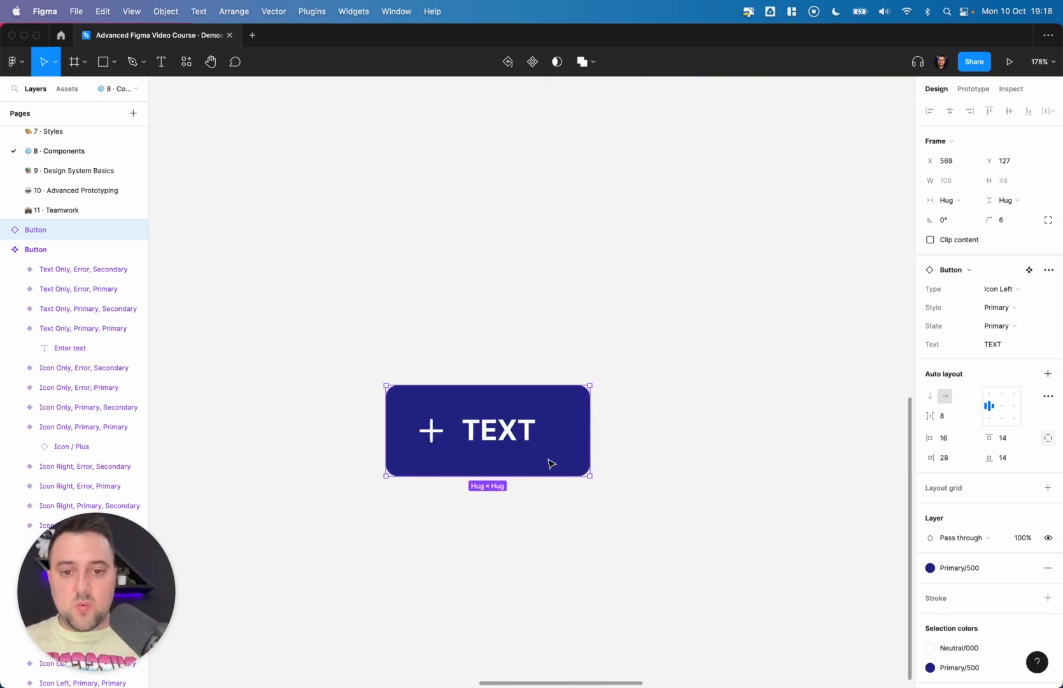
pyautogui.scroll(-8, 550, 464)
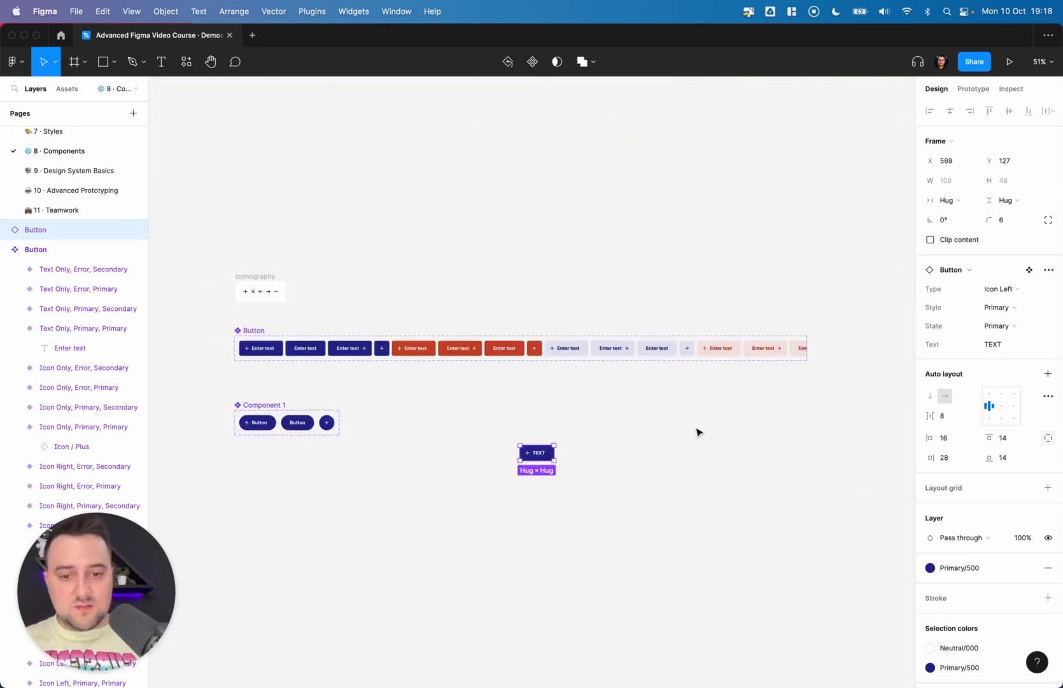
pyautogui.press('Delete')
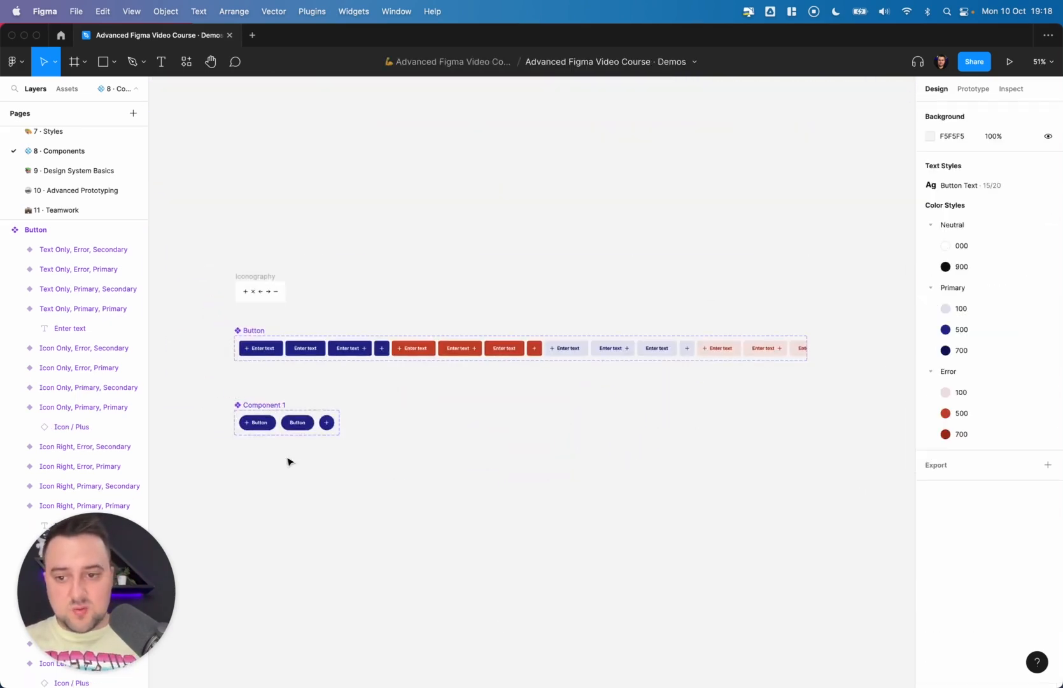
# - Drag out a new Button set instance onto the canvas beside the pill component set
pyautogui.scroll(8, 252, 423)
pyautogui.doubleClick(244, 424)
pyautogui.scroll(-8, 244, 424)
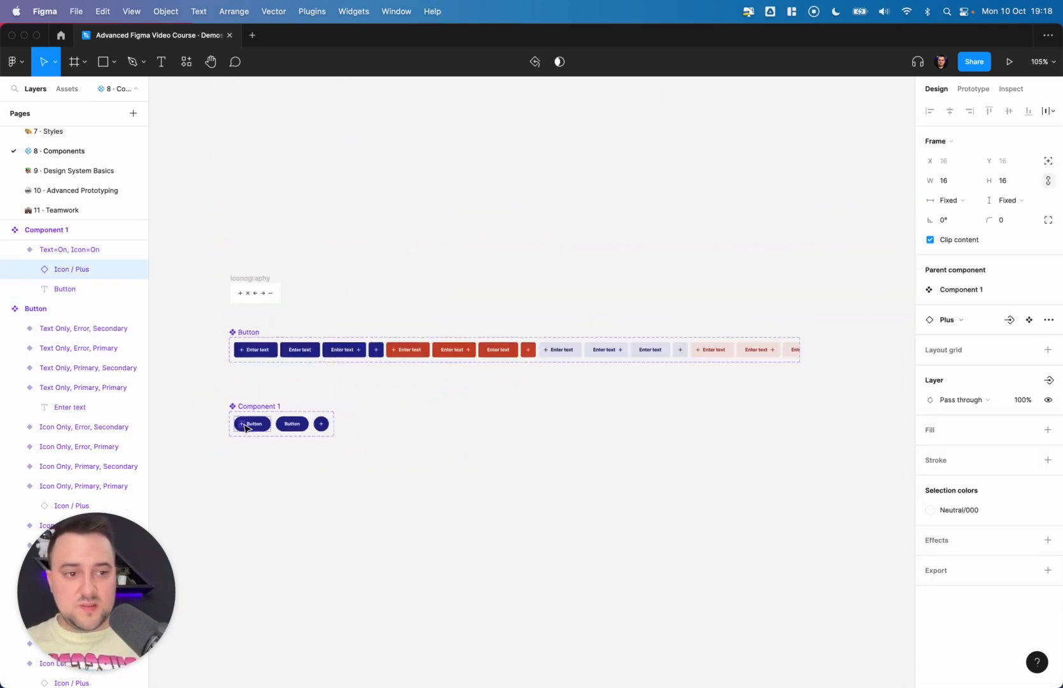
pyautogui.scroll(5, 479, 481)
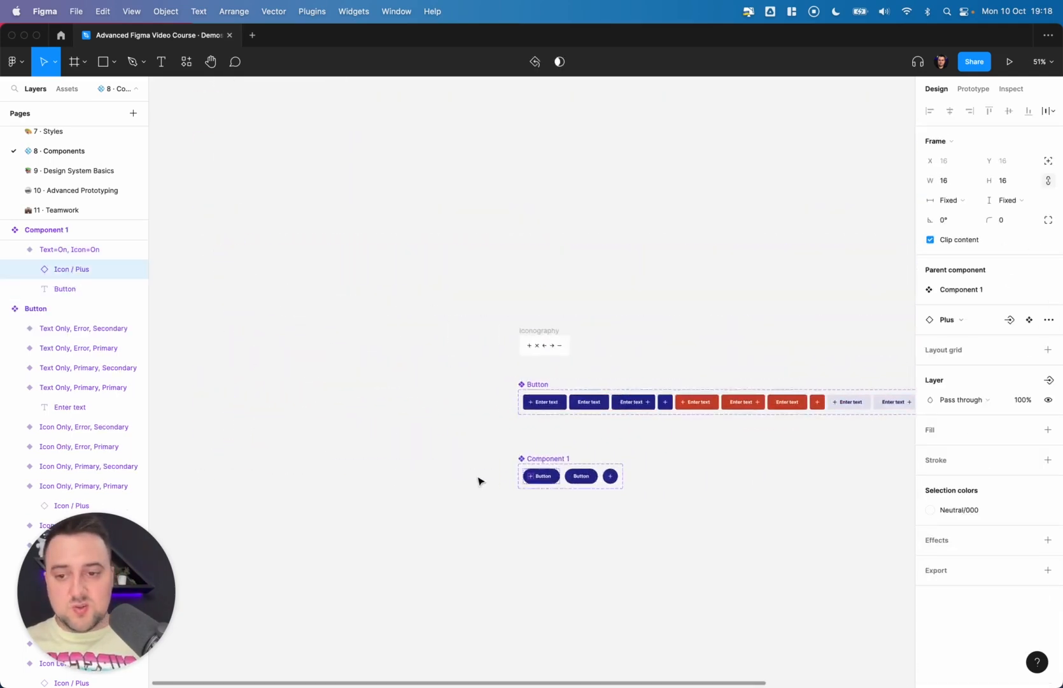
pyautogui.hscroll(-3, 479, 480)
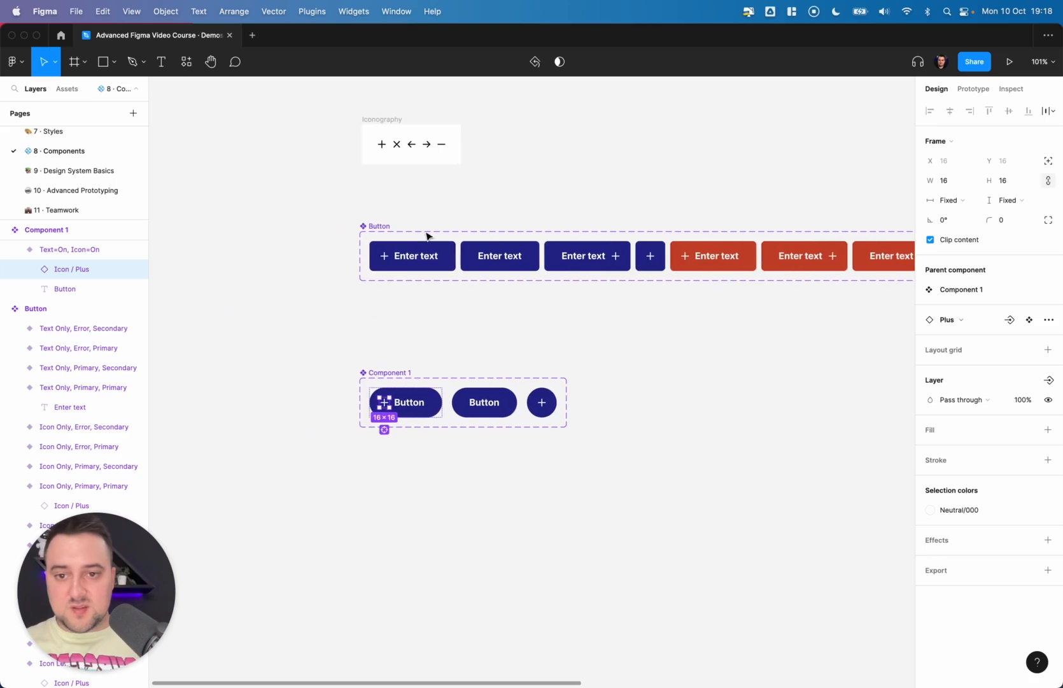
pyautogui.click(422, 255)
pyautogui.moveTo(422, 255); pyautogui.dragTo(771, 362)
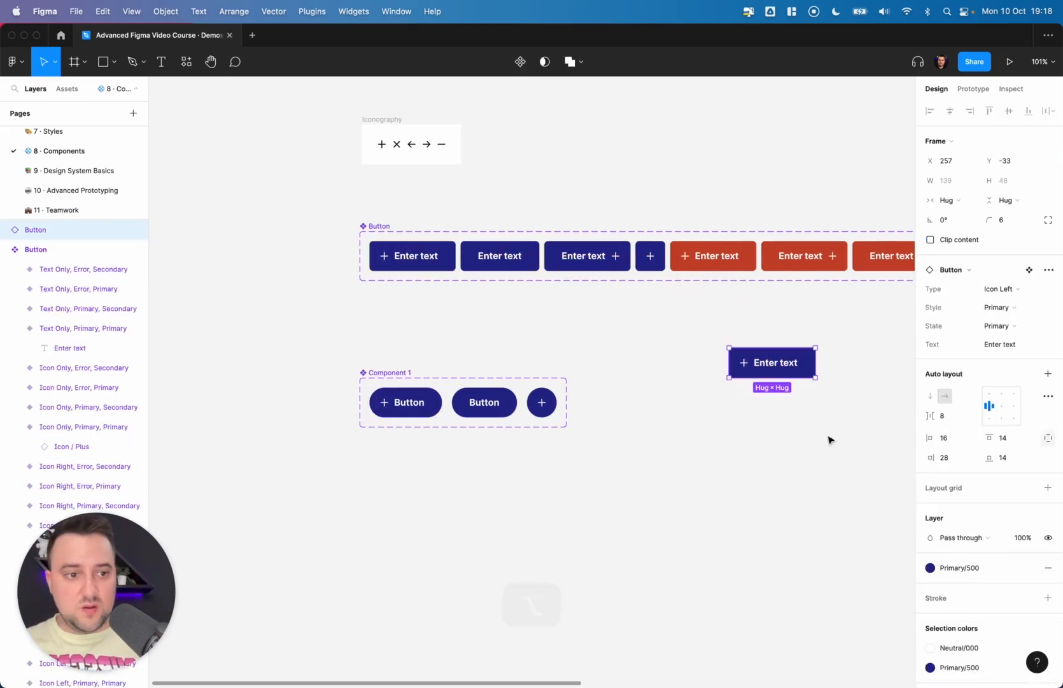
pyautogui.hscroll(4, 746, 376)
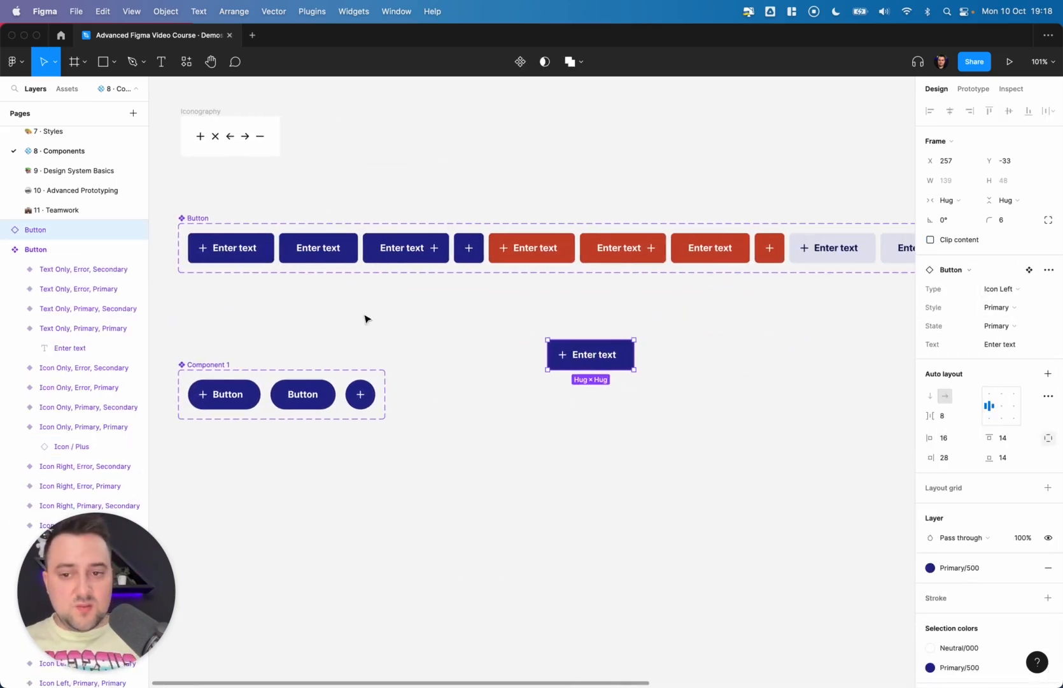
# - Delete the Button instance placed beside the pill component set
pyautogui.scroll(2, 366, 316)
pyautogui.press('Delete')
pyautogui.scroll(1, 365, 318)
pyautogui.hscroll(-1, 365, 319)
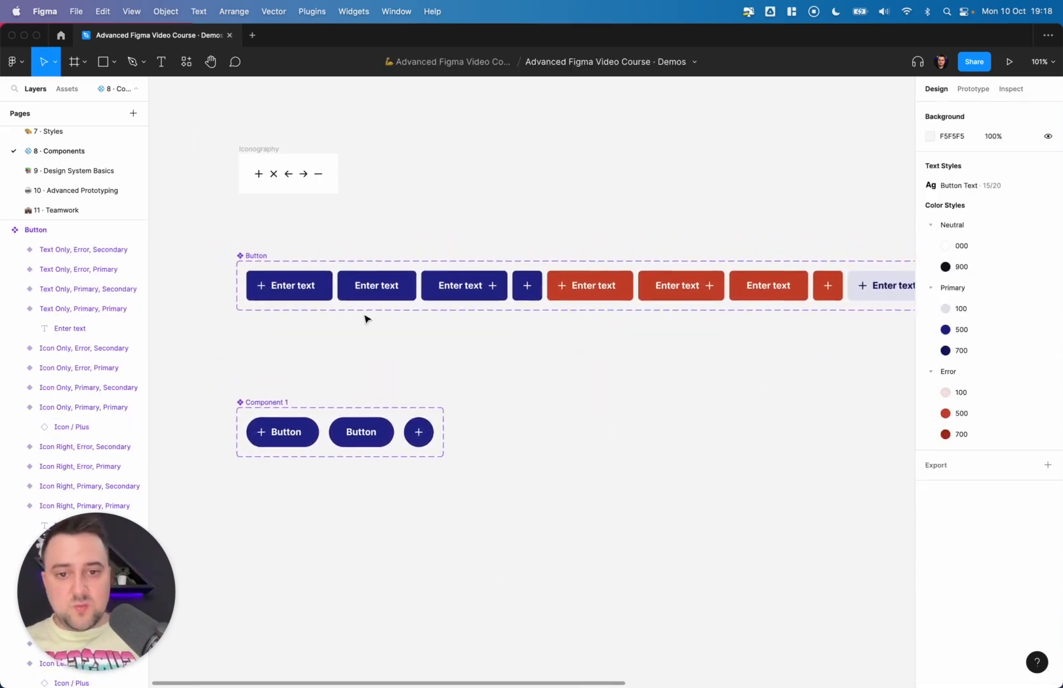
# - Select every Icon / Plus layer in the Button set and create an instance swap property named Icon with value Plus
pyautogui.keyDown('super'); pyautogui.click(260, 286); pyautogui.keyUp('super')
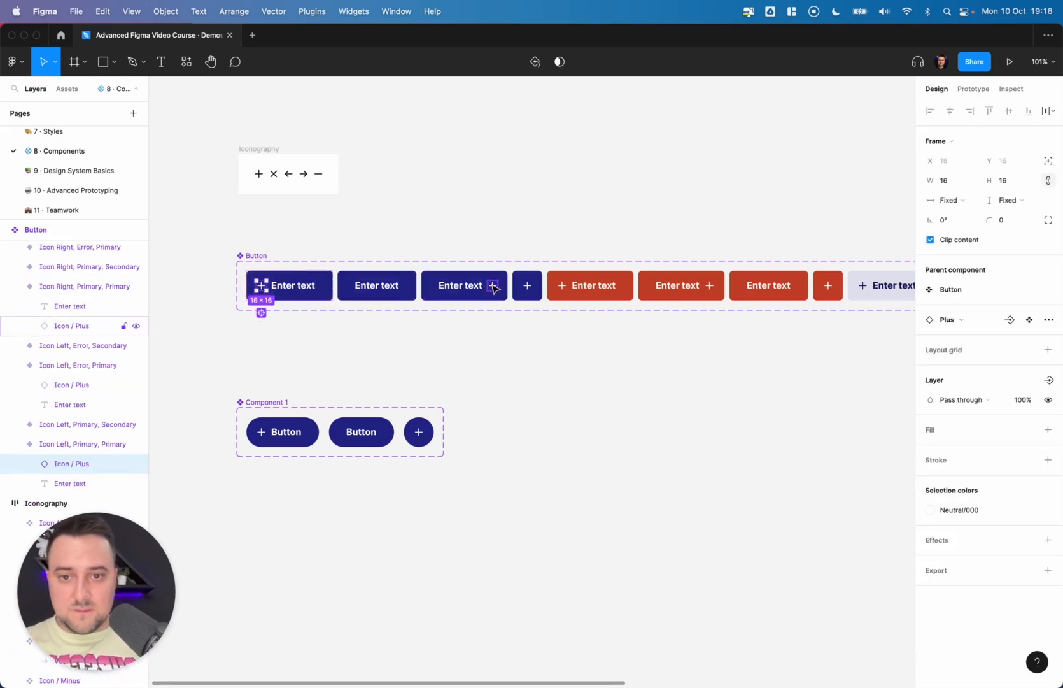
pyautogui.keyDown('shift'); pyautogui.keyDown('super'); pyautogui.click(493, 285); pyautogui.keyUp('super'); pyautogui.keyUp('shift')
pyautogui.keyDown('shift'); pyautogui.keyDown('super'); pyautogui.click(522, 289); pyautogui.keyUp('super'); pyautogui.keyUp('shift')
pyautogui.press('alt+super+a')
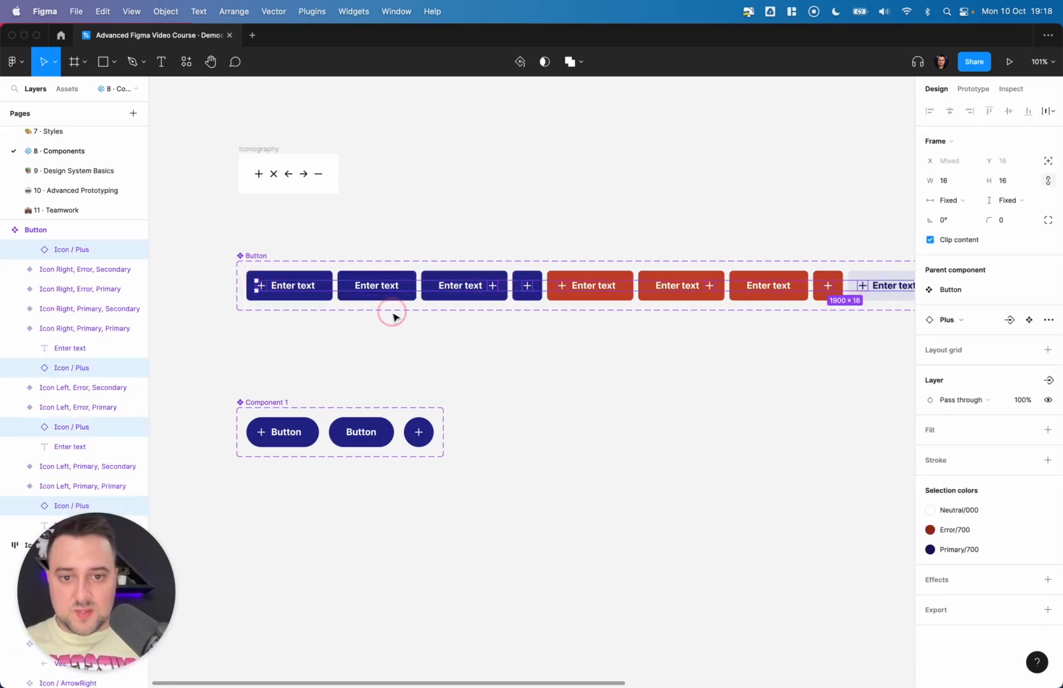
pyautogui.hscroll(3, 393, 313)
pyautogui.hscroll(10, 393, 317)
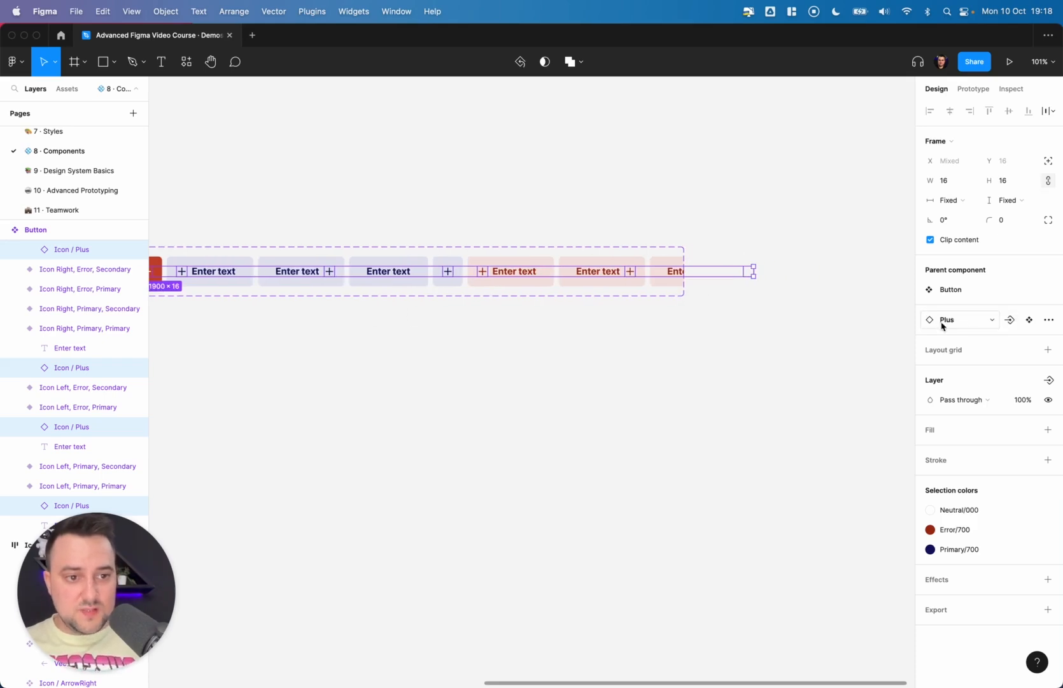
pyautogui.click(1010, 320)
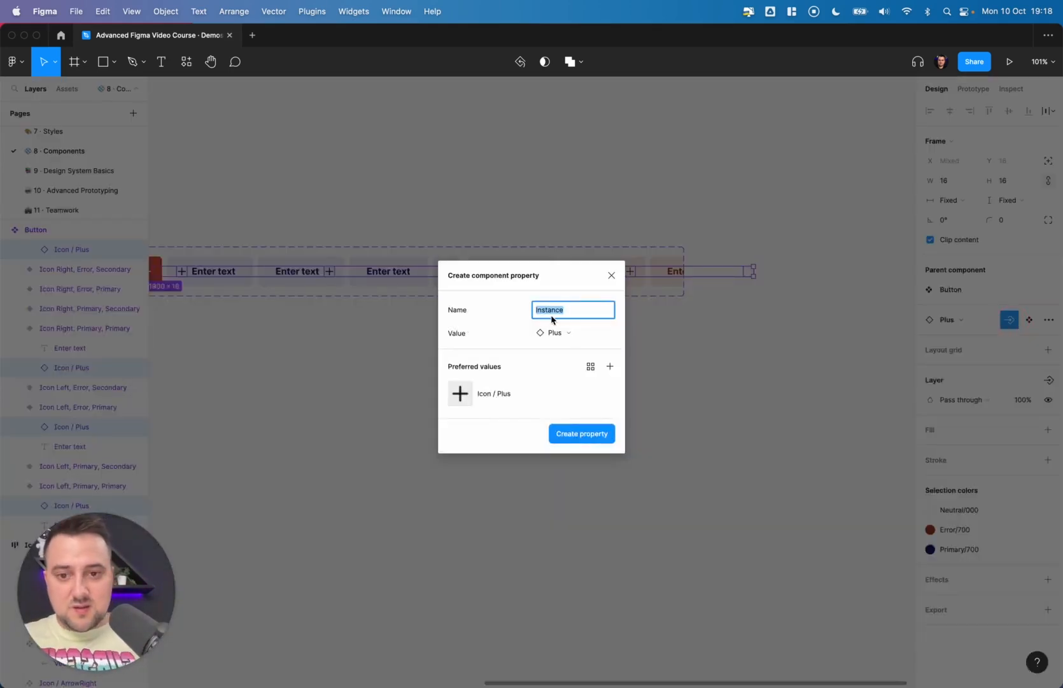
pyautogui.write('Icon')
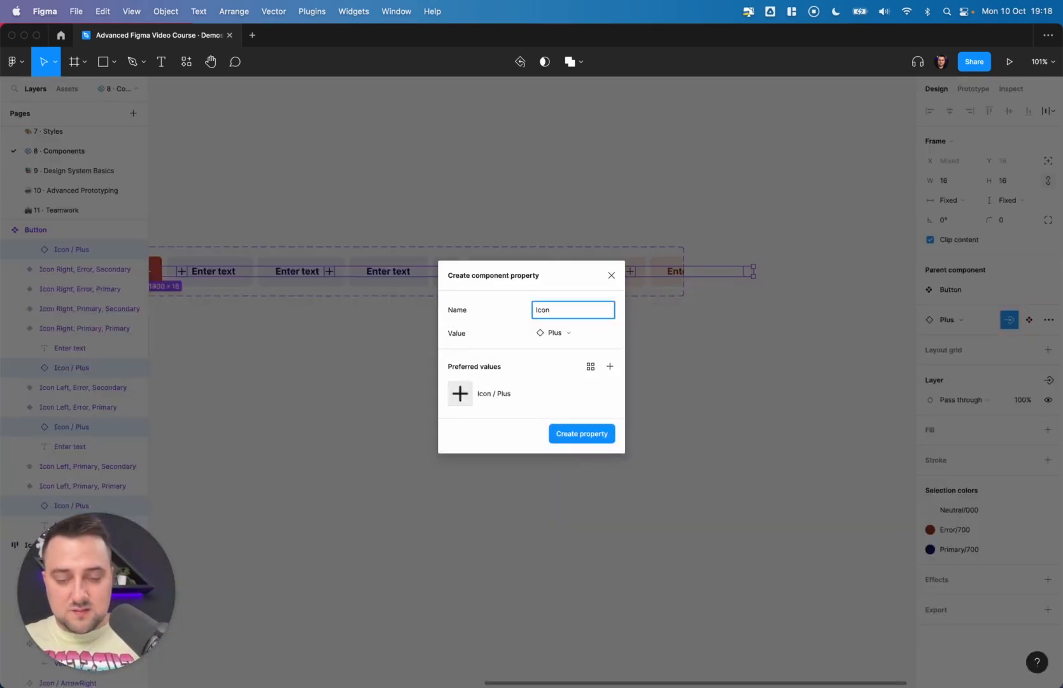
pyautogui.click(552, 332)
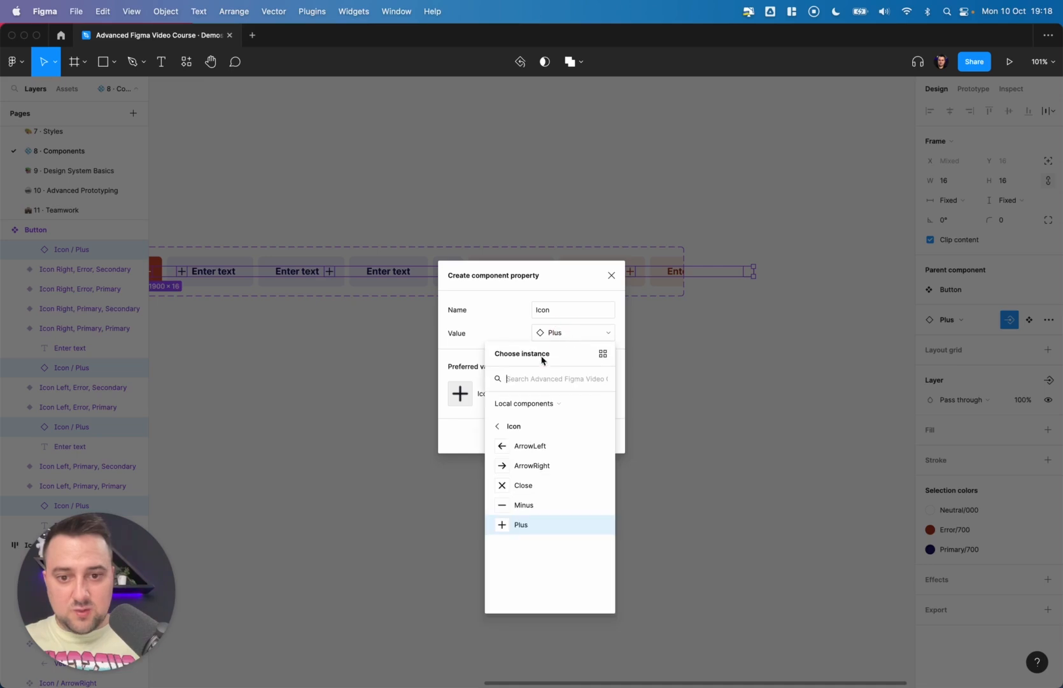
pyautogui.click(535, 529)
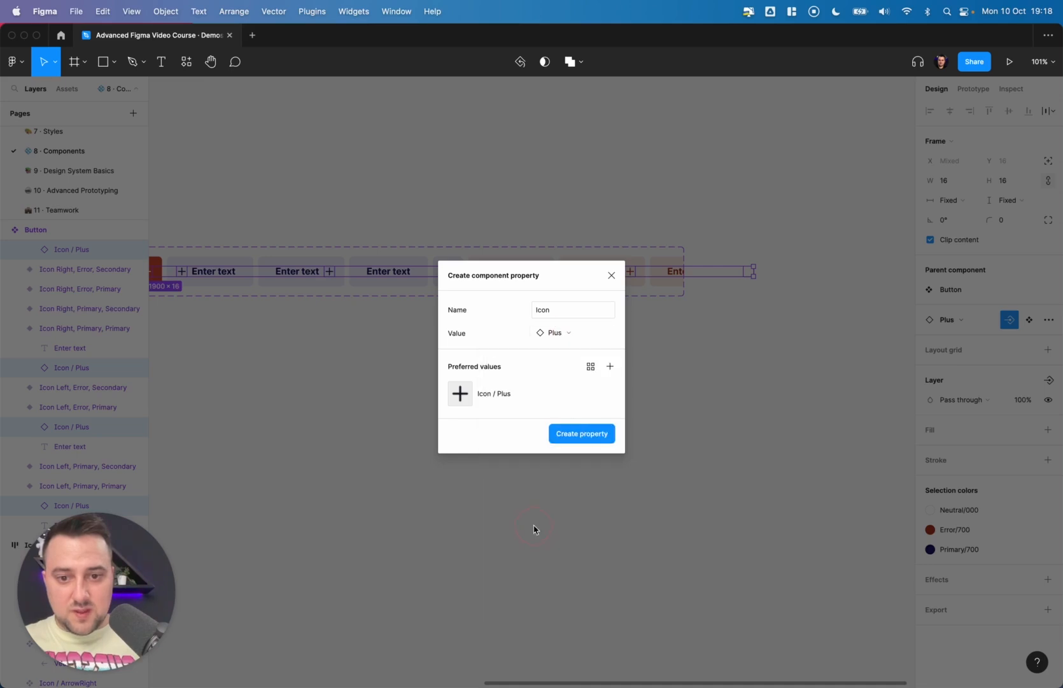
pyautogui.click(582, 434)
# - Duplicate a Button variant as an instance beside the pill component set
pyautogui.scroll(-5, 582, 439)
pyautogui.click(621, 433)
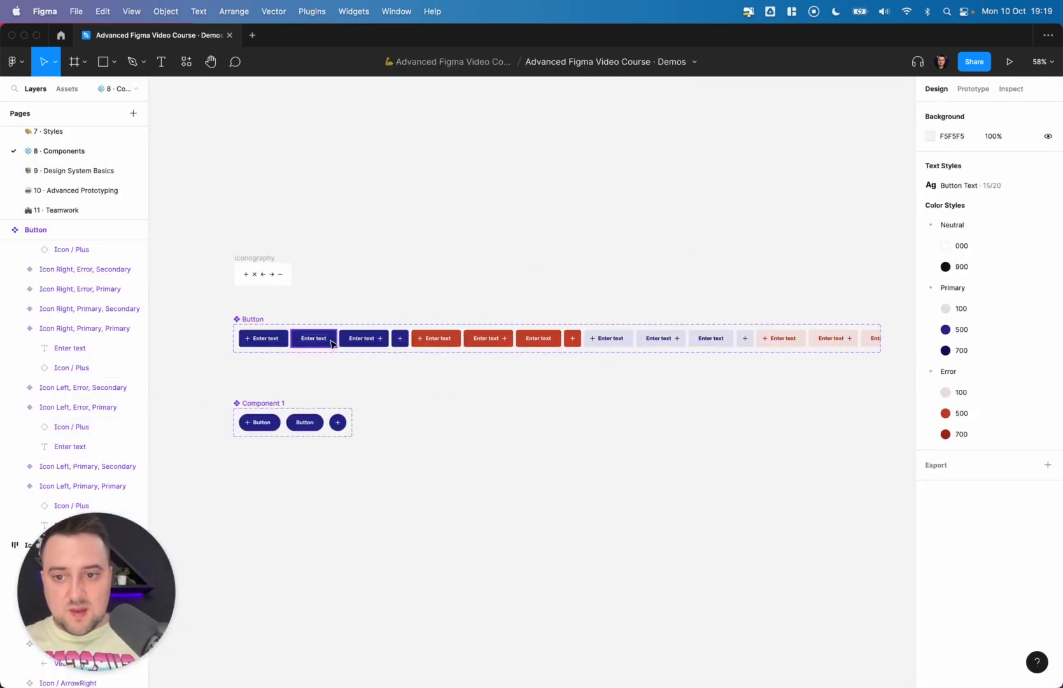
pyautogui.click(320, 342)
pyautogui.click(264, 340)
pyautogui.press('alt')
pyautogui.moveTo(575, 421); pyautogui.dragTo(573, 420)
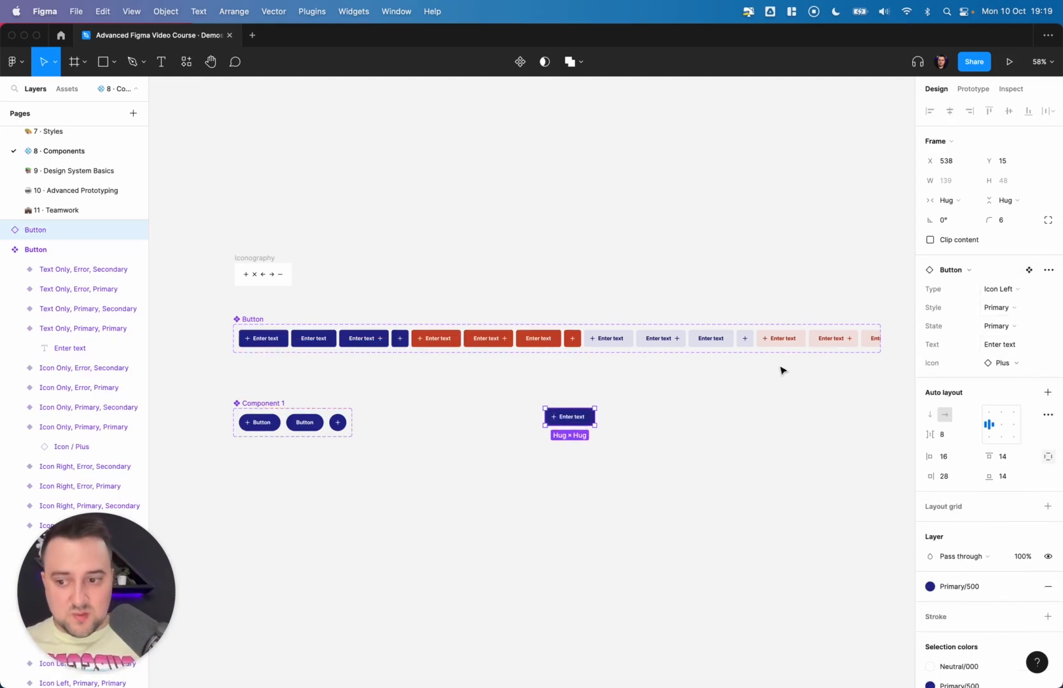
# - Swap the instance's Icon property to ArrowRight
pyautogui.click(1014, 363)
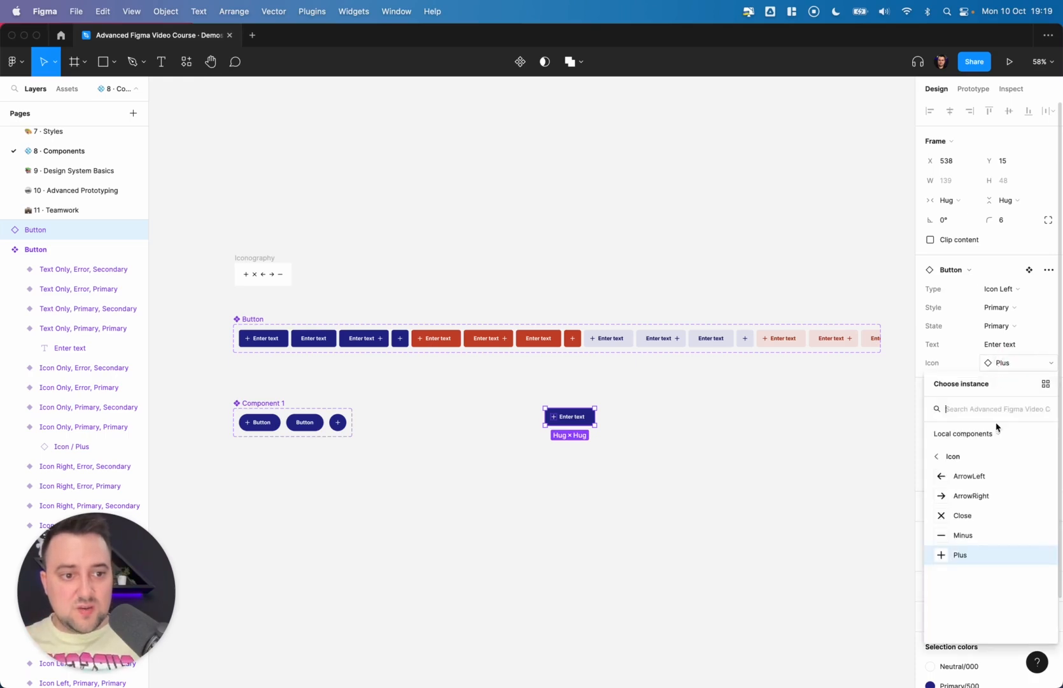
pyautogui.click(974, 496)
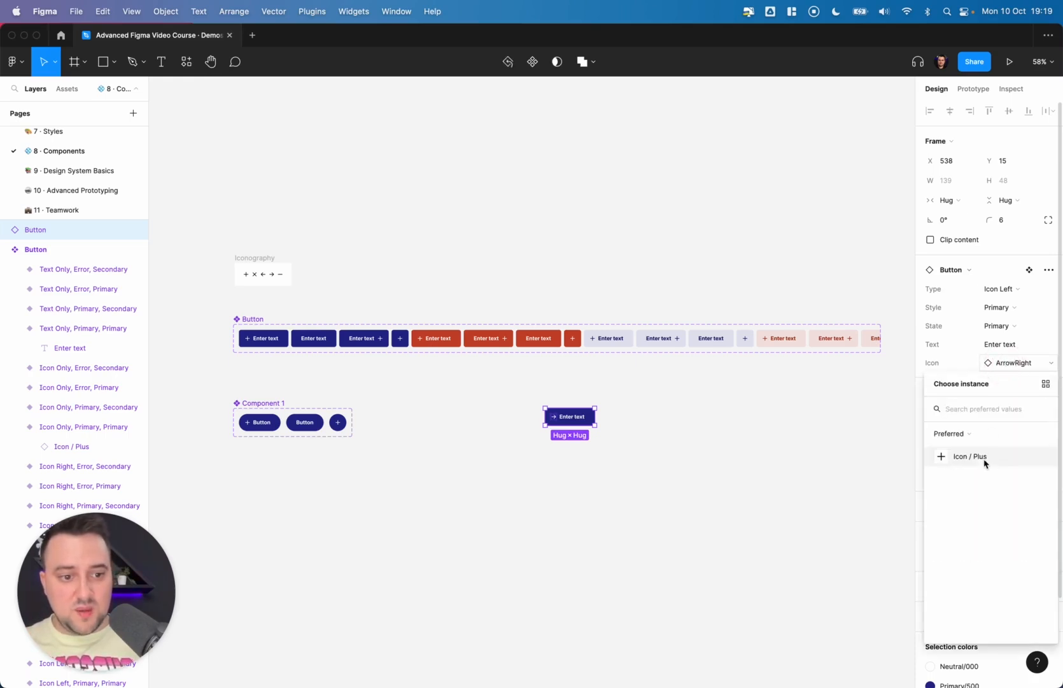
pyautogui.click(1019, 362)
pyautogui.click(1019, 363)
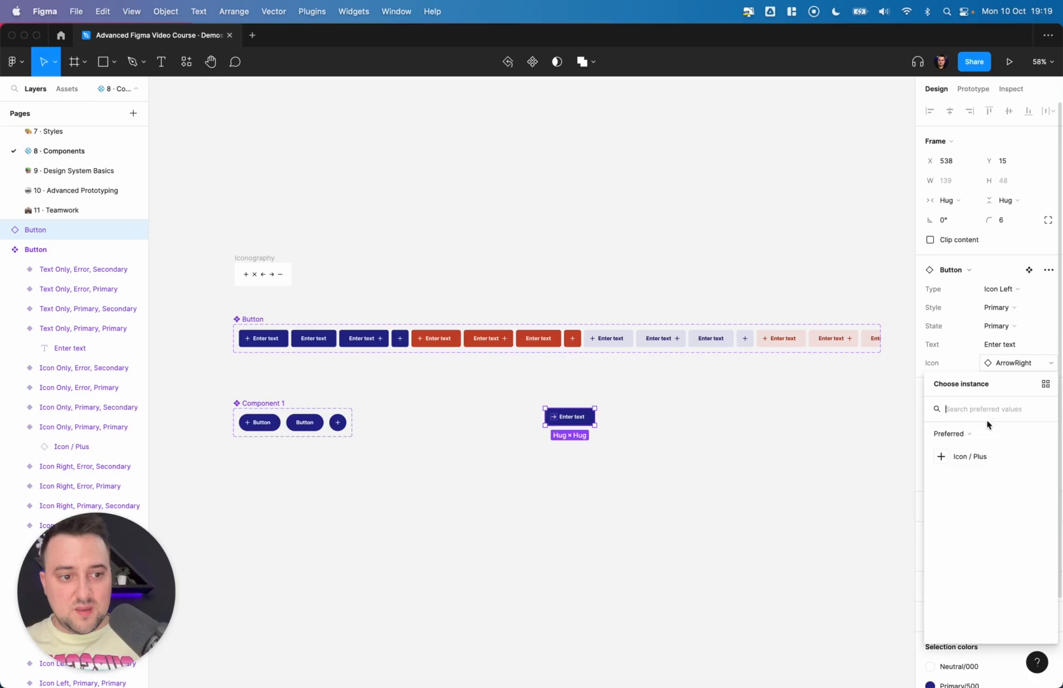
pyautogui.click(964, 456)
pyautogui.click(1010, 364)
pyautogui.click(967, 500)
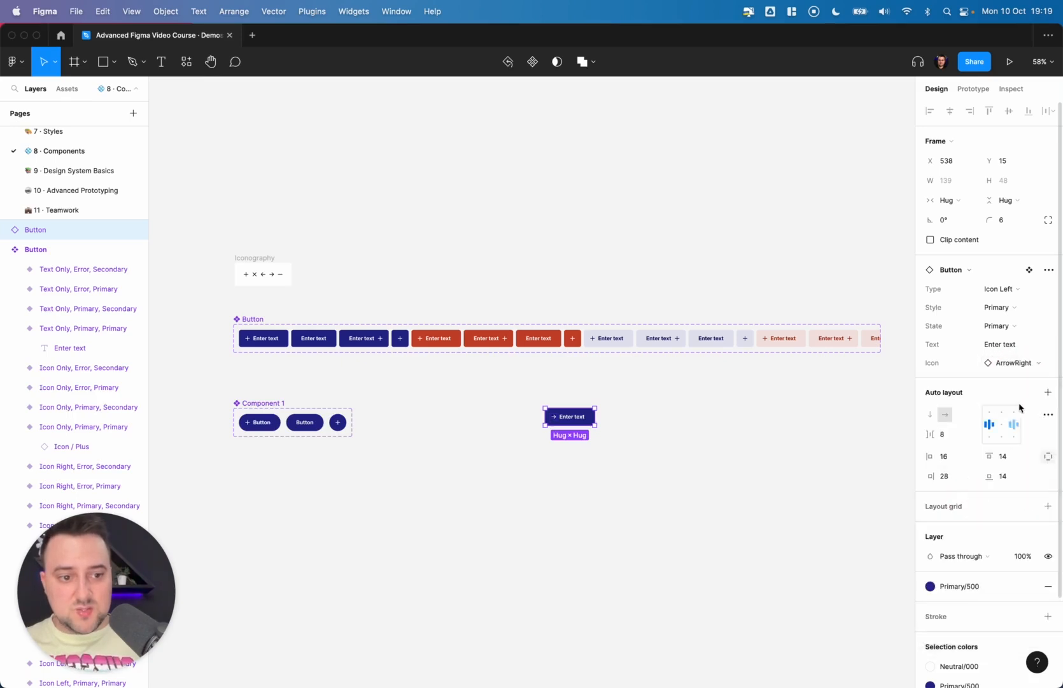
# - Browse the icon picker's Preferred, Local components and Recently used lists, then choose Icon / Plus
pyautogui.click(1016, 363)
pyautogui.click(965, 437)
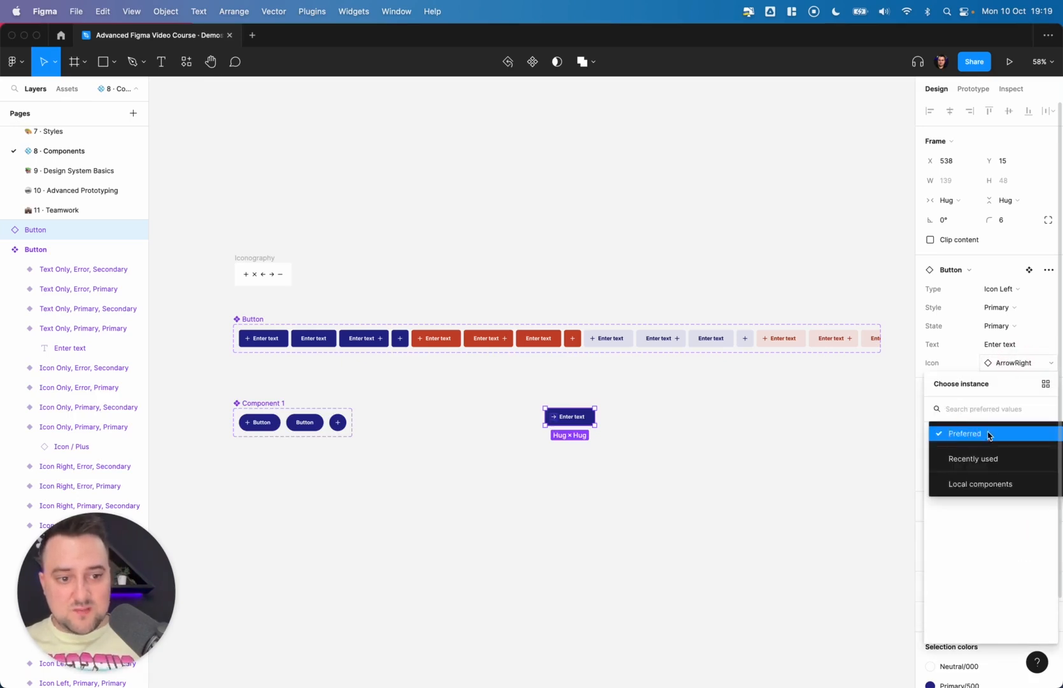
pyautogui.click(976, 484)
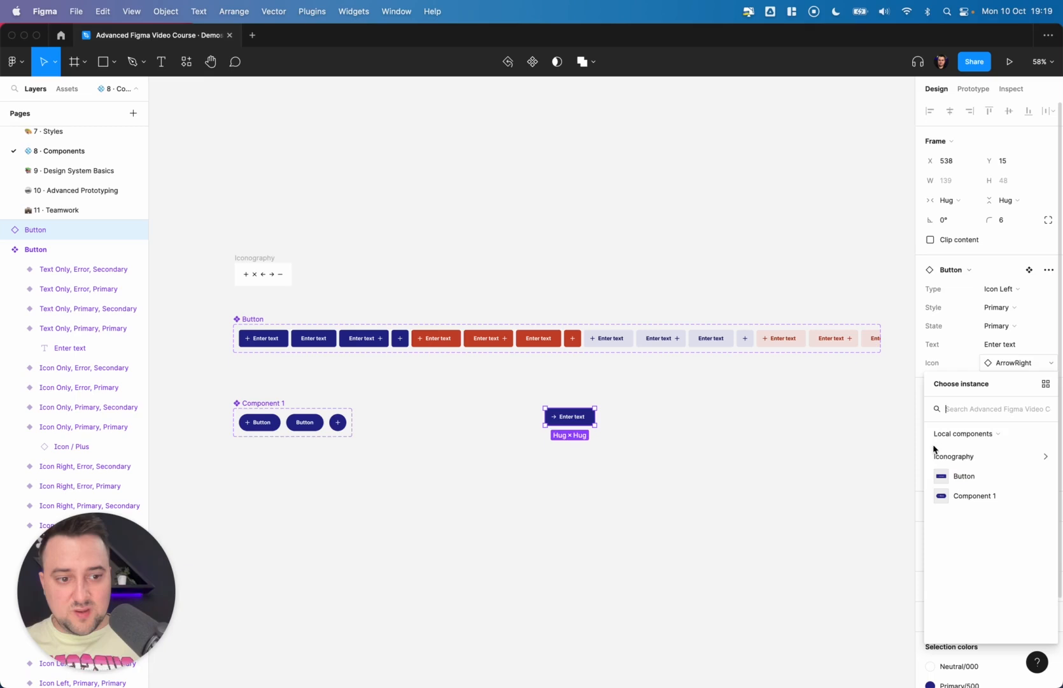
pyautogui.click(968, 435)
pyautogui.click(971, 407)
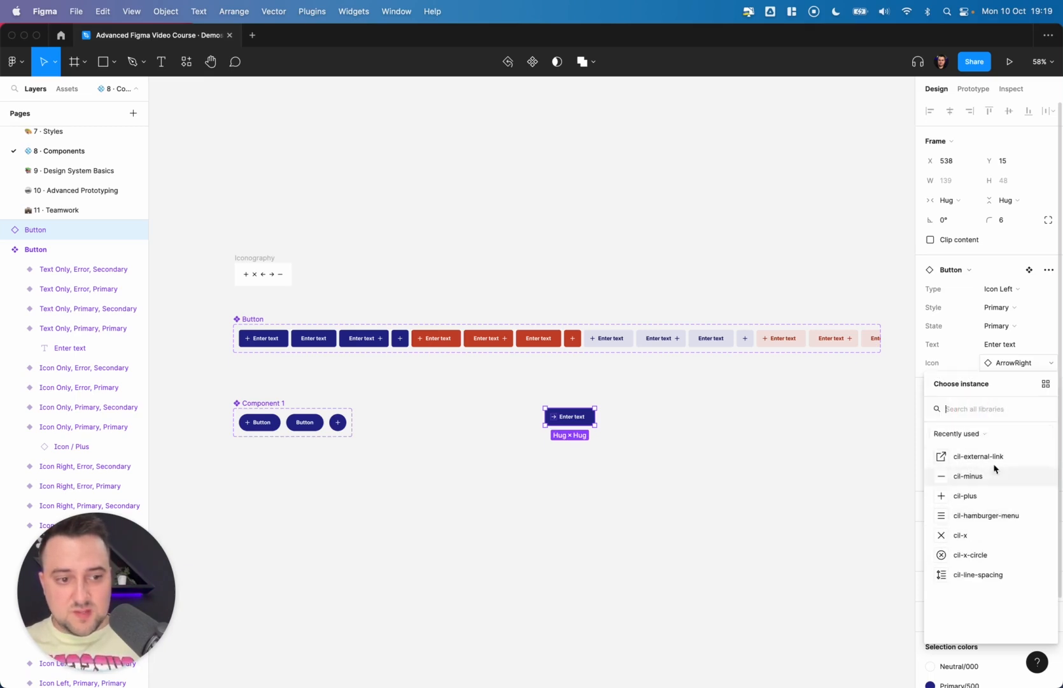
pyautogui.click(967, 435)
pyautogui.click(971, 409)
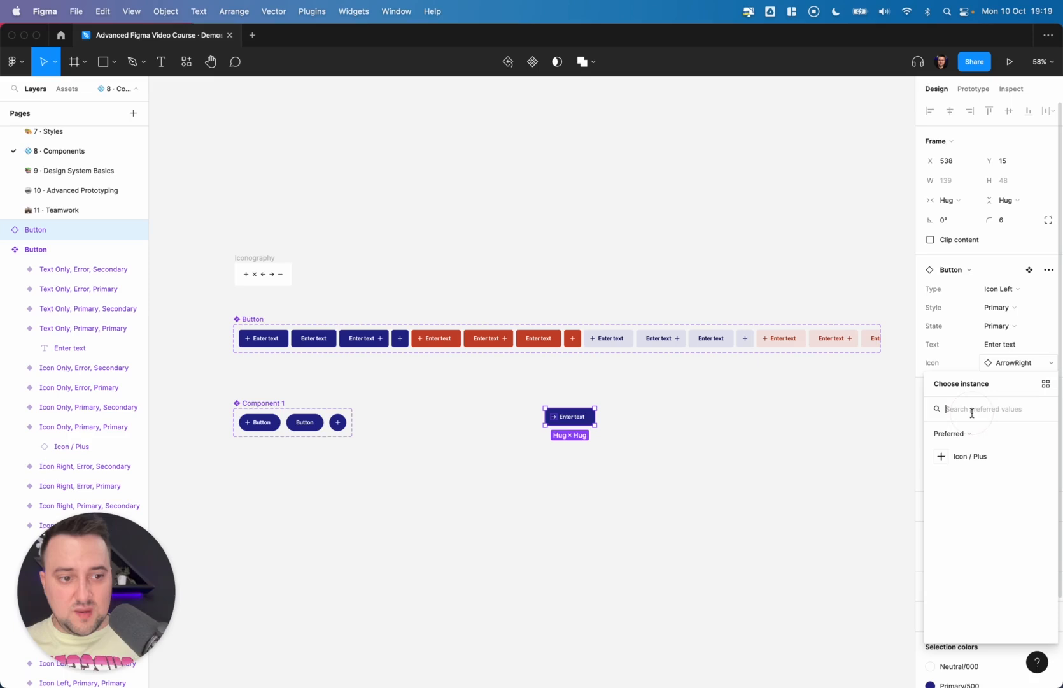
pyautogui.click(969, 456)
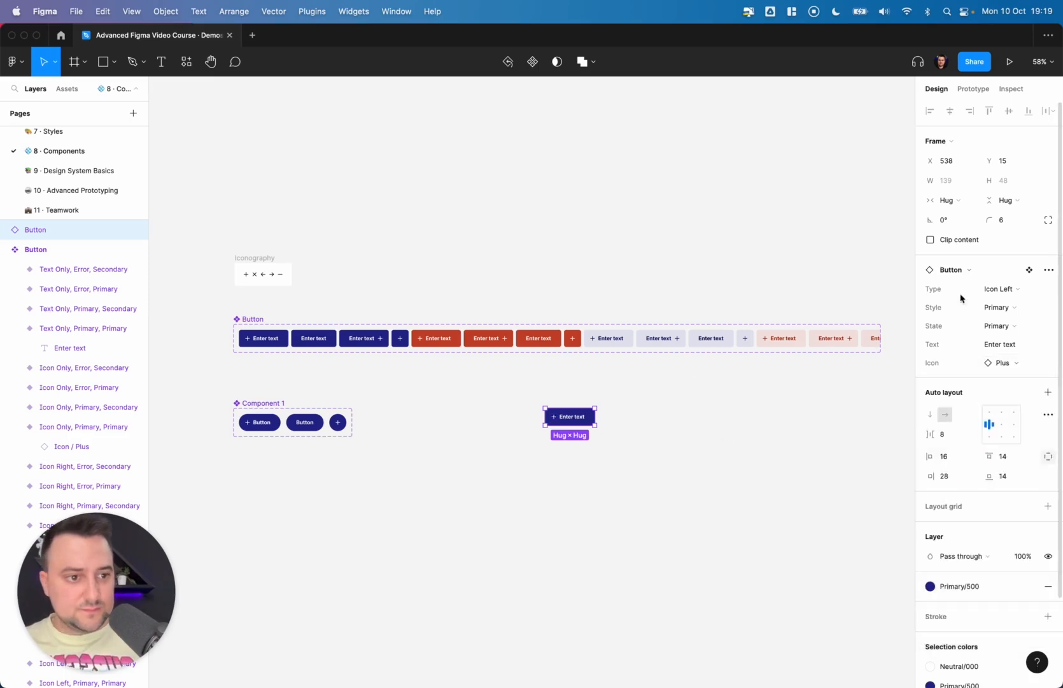
# - Reorder the Button set's properties to Style, State, Type, Icon, Text
pyautogui.click(463, 389)
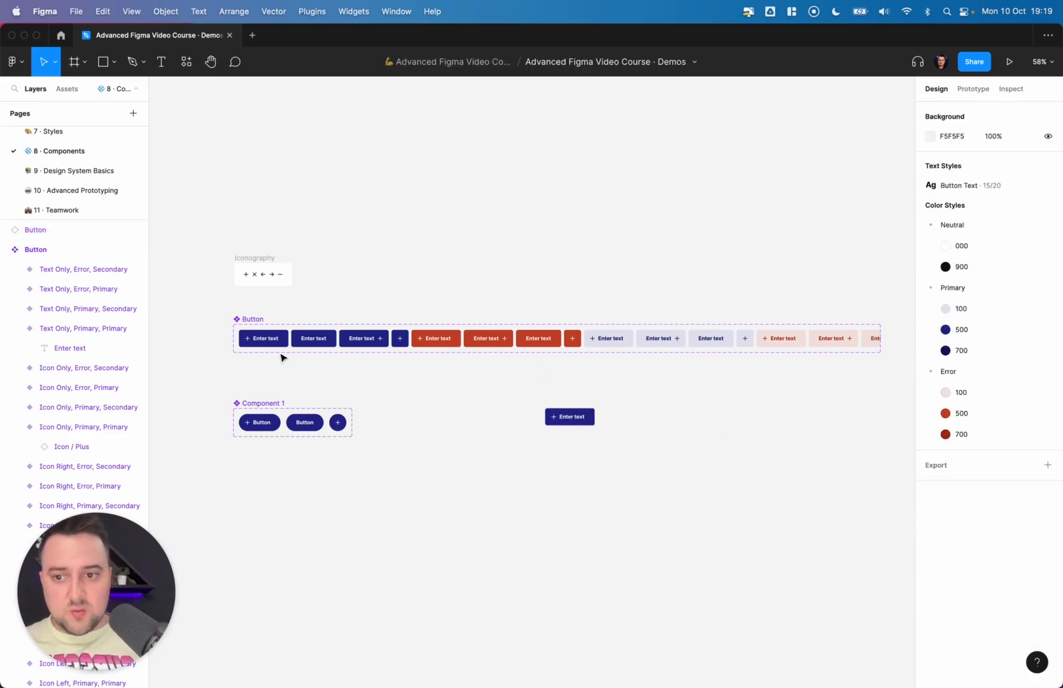
pyautogui.click(253, 319)
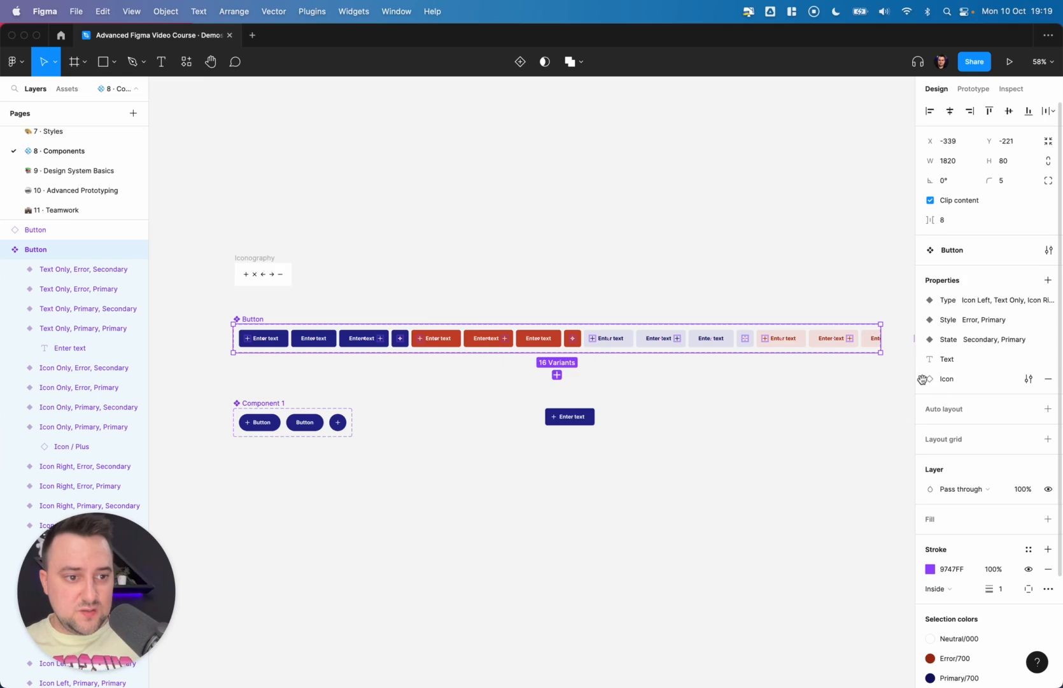
pyautogui.moveTo(922, 378); pyautogui.dragTo(924, 341)
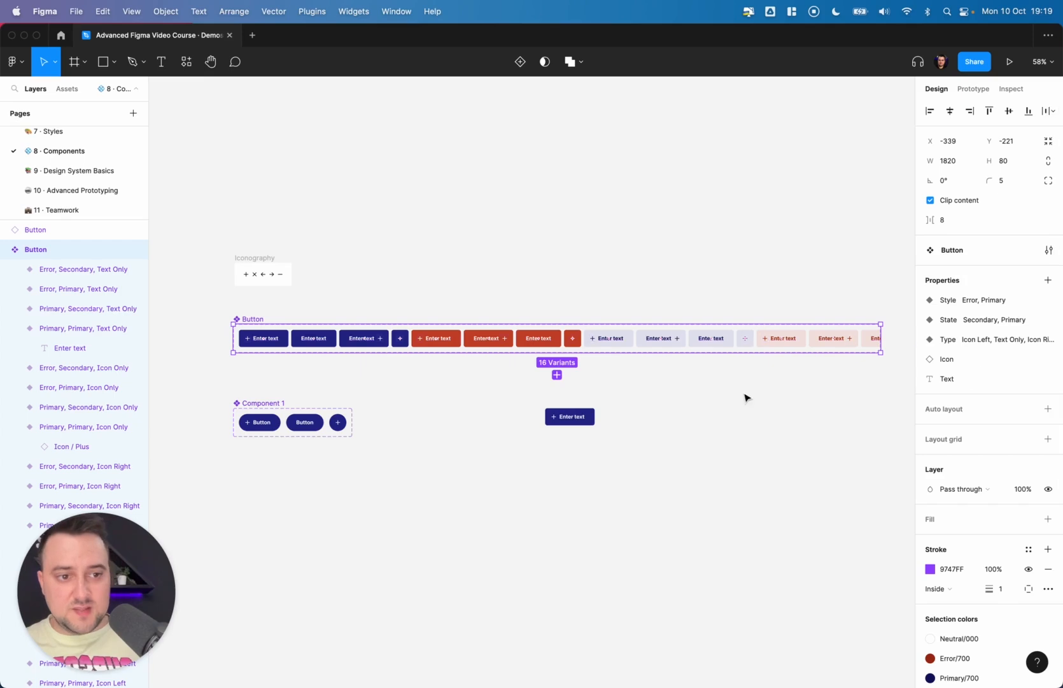
pyautogui.click(609, 442)
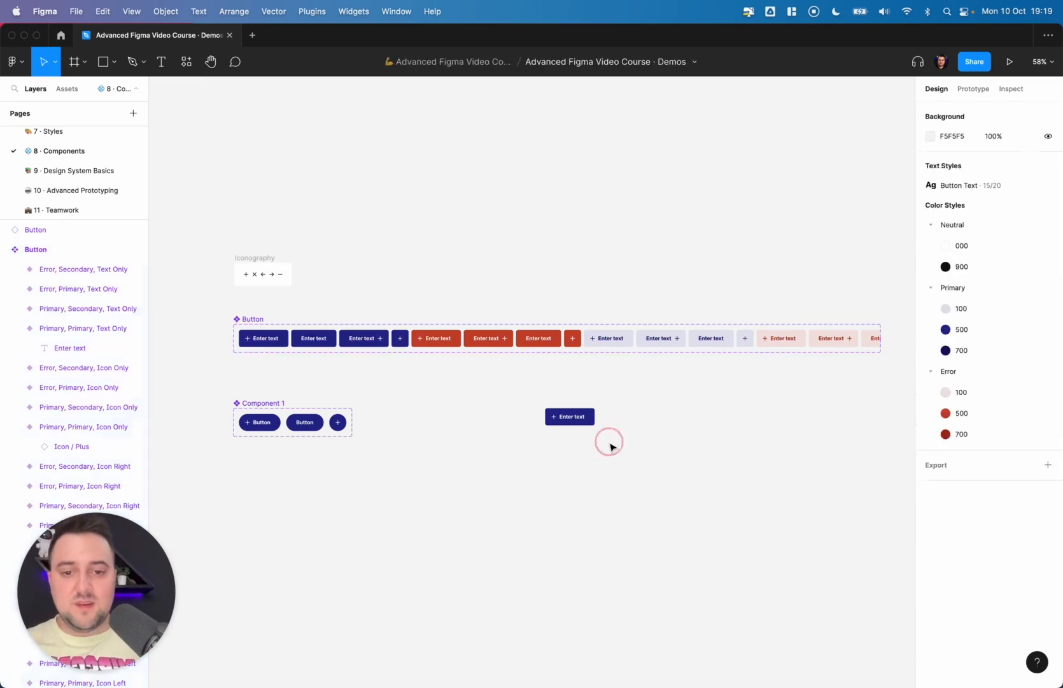
# - Set the instance's Type to Icon Only, trying Text Only first, and swap its icon to ArrowRight
pyautogui.click(570, 417)
pyautogui.click(1005, 327)
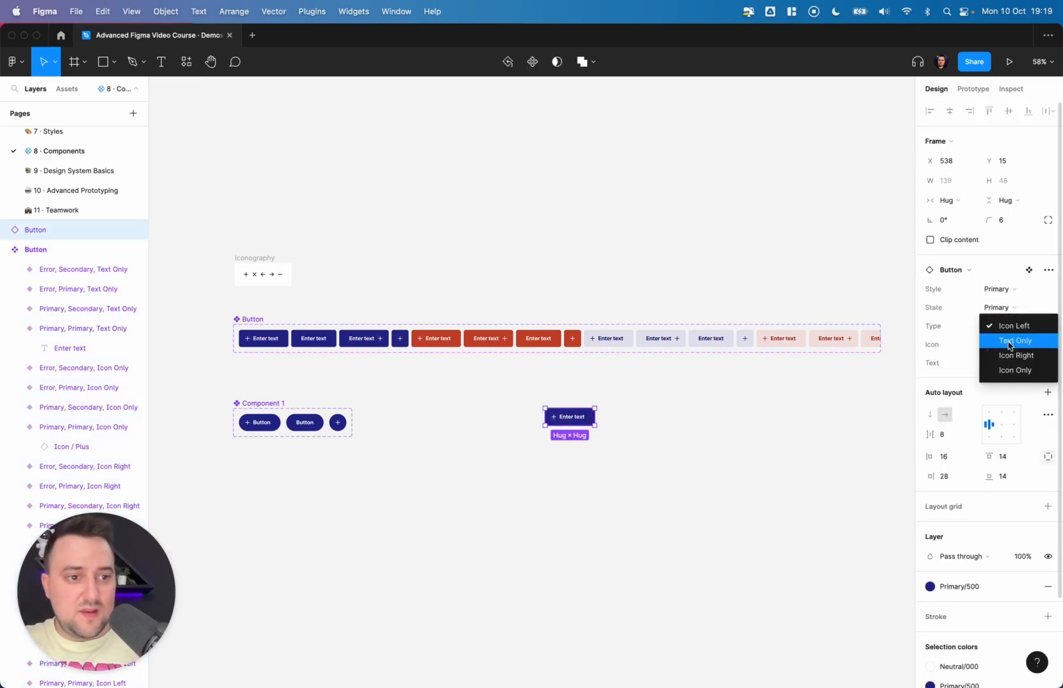
pyautogui.click(1011, 342)
pyautogui.click(993, 326)
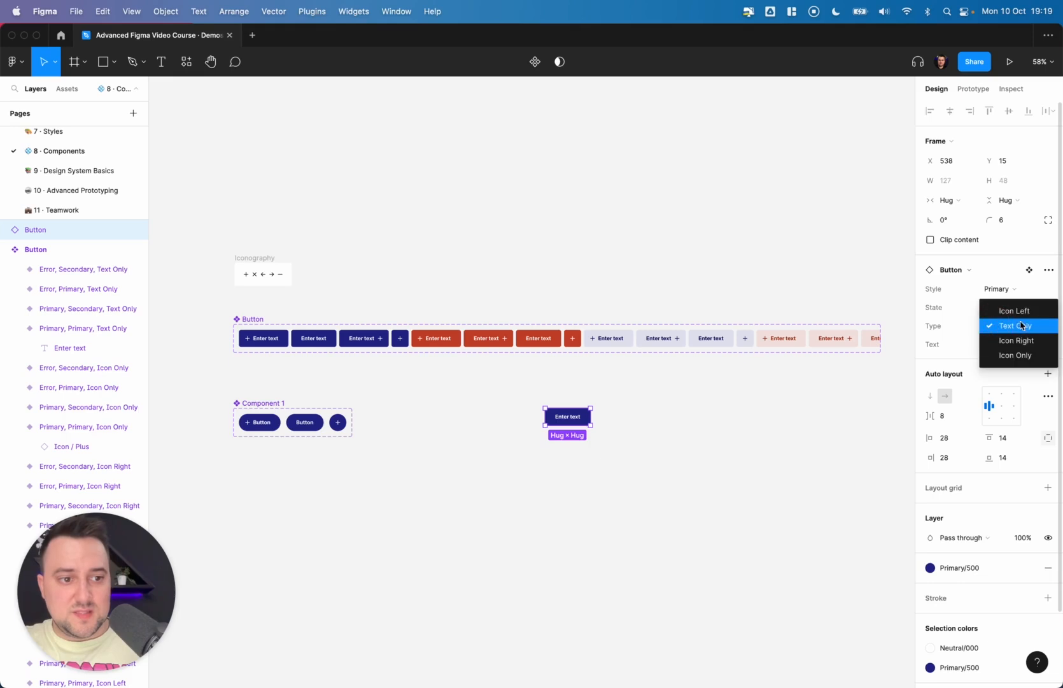
pyautogui.click(1035, 355)
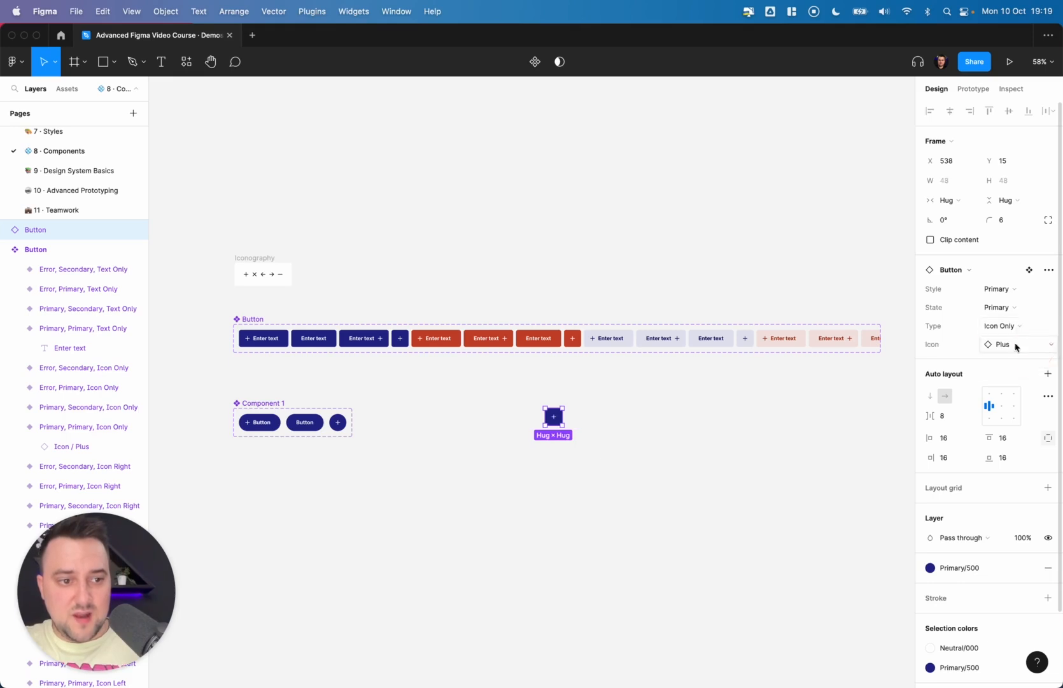
pyautogui.click(1020, 345)
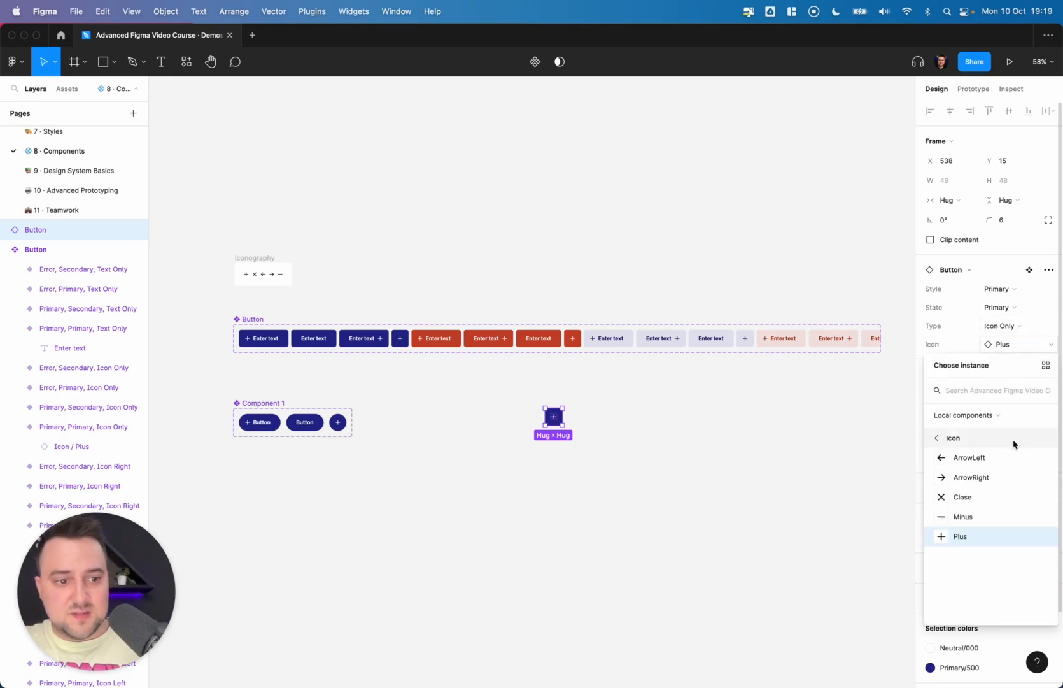
pyautogui.click(986, 477)
pyautogui.click(583, 443)
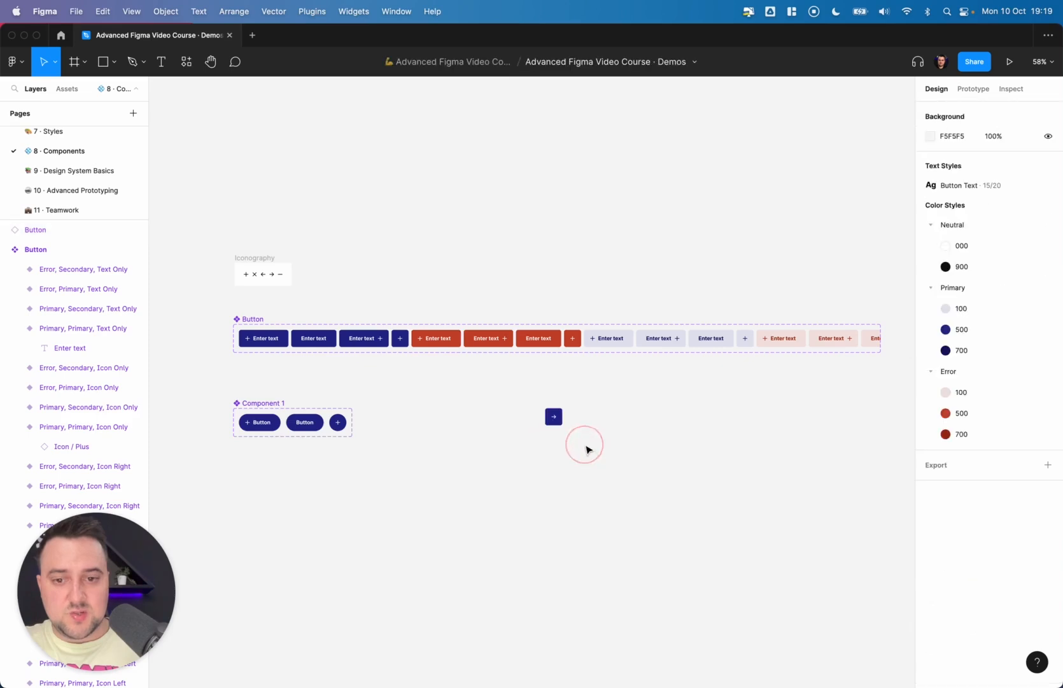
pyautogui.scroll(5, 586, 446)
pyautogui.scroll(-8, 585, 446)
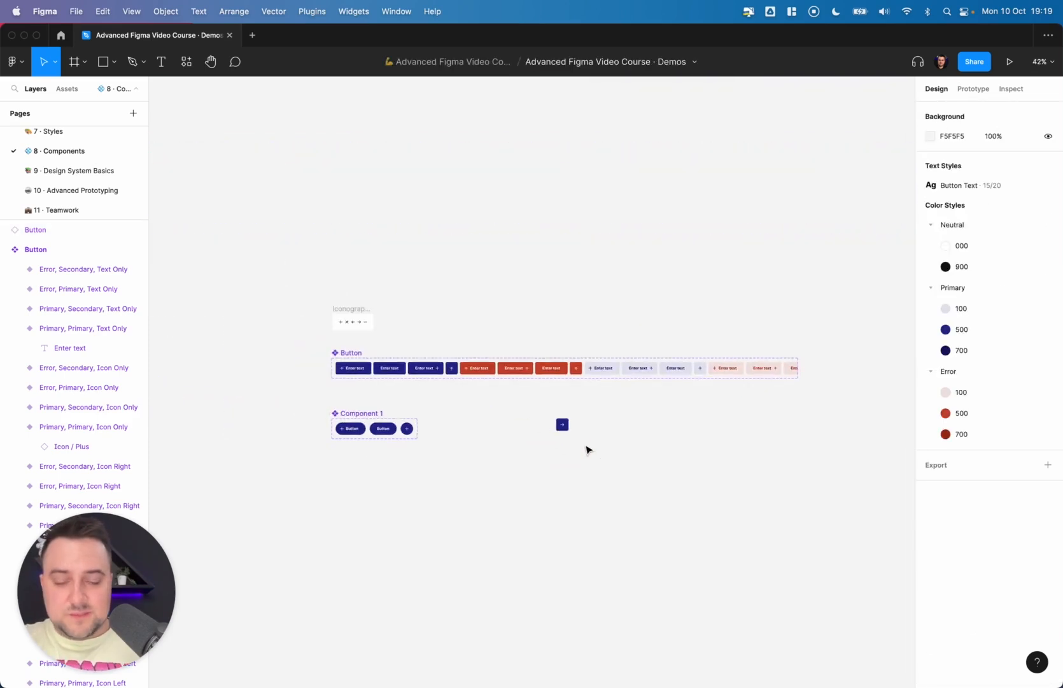
pyautogui.hscroll(5, 586, 450)
pyautogui.scroll(-3, 586, 450)
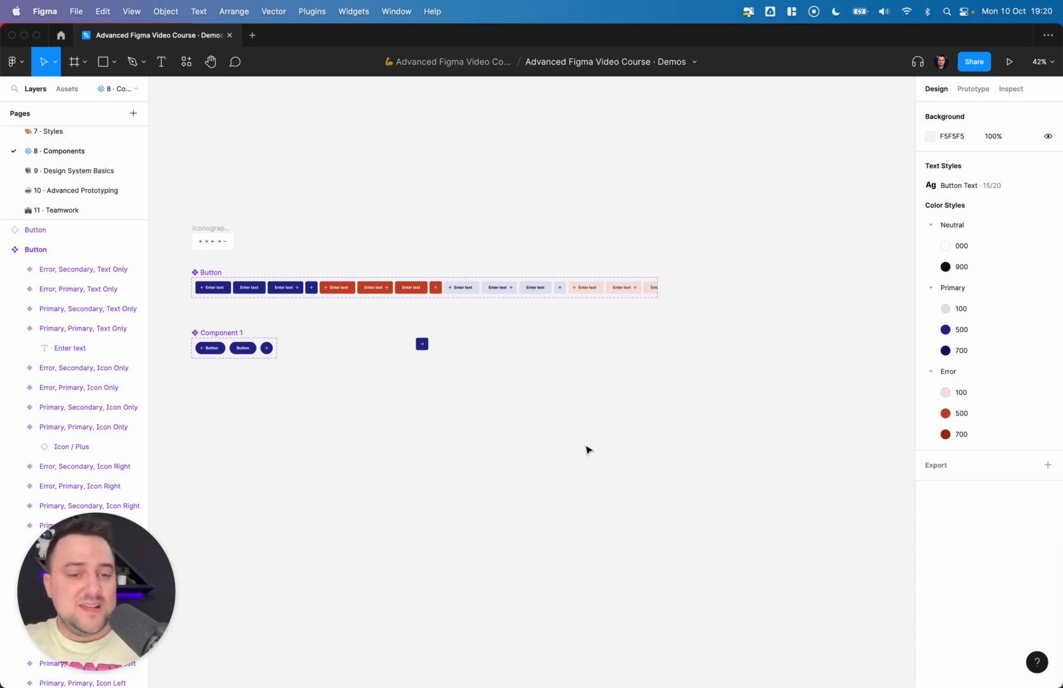
pyautogui.hscroll(-8, 587, 449)
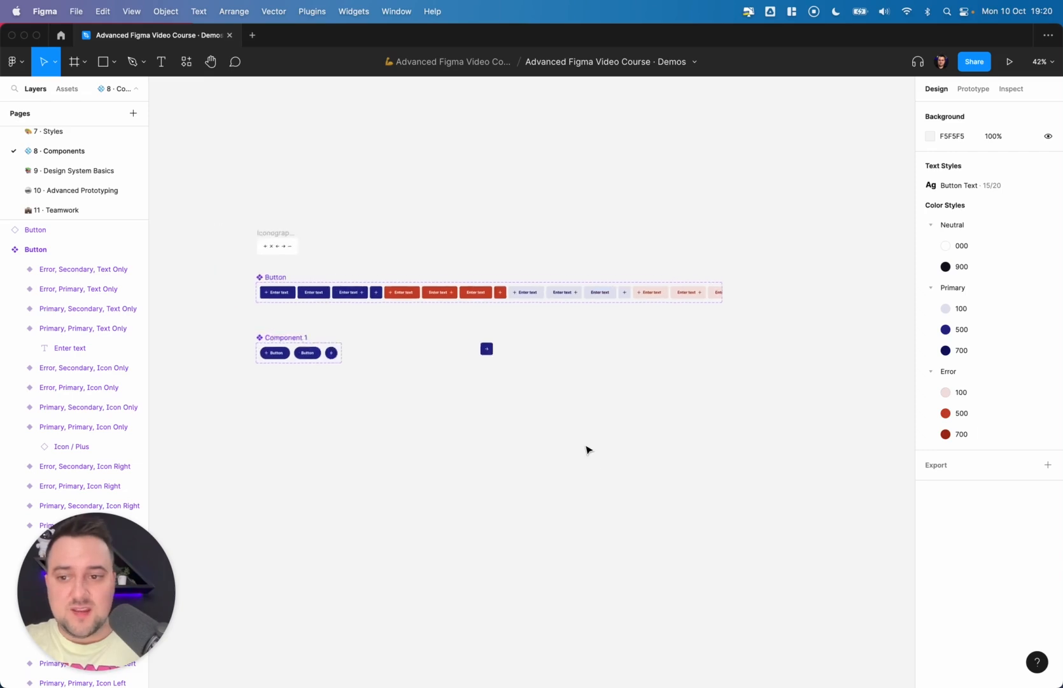
# - Select the Button component set and open its create-component-property options to review the available property types
pyautogui.click(501, 292)
pyautogui.click(441, 268)
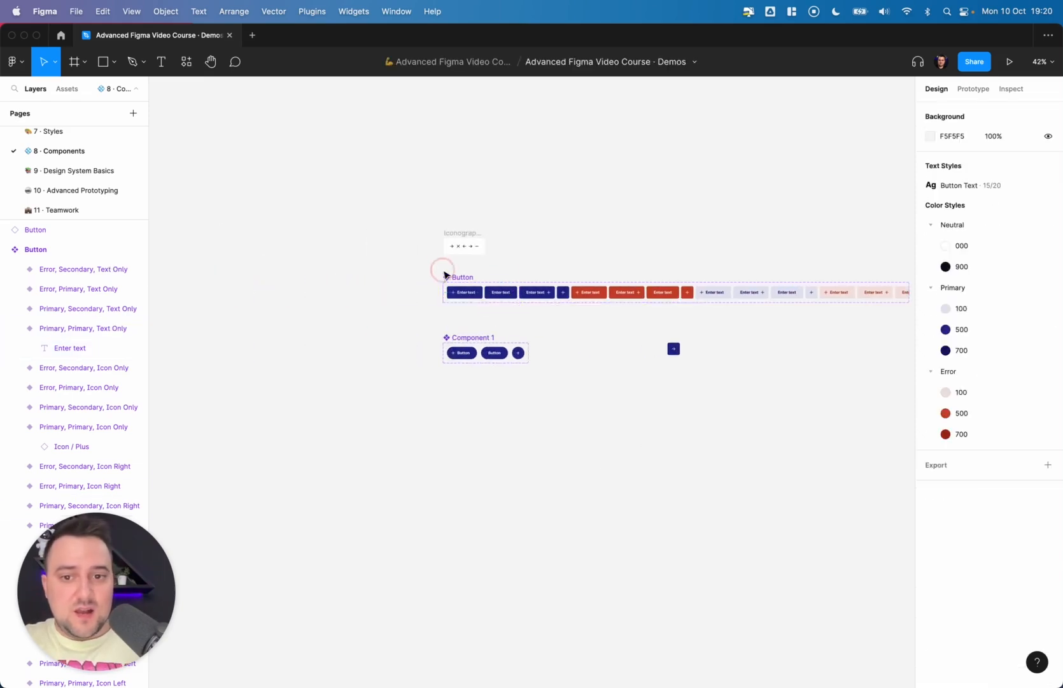
pyautogui.click(453, 277)
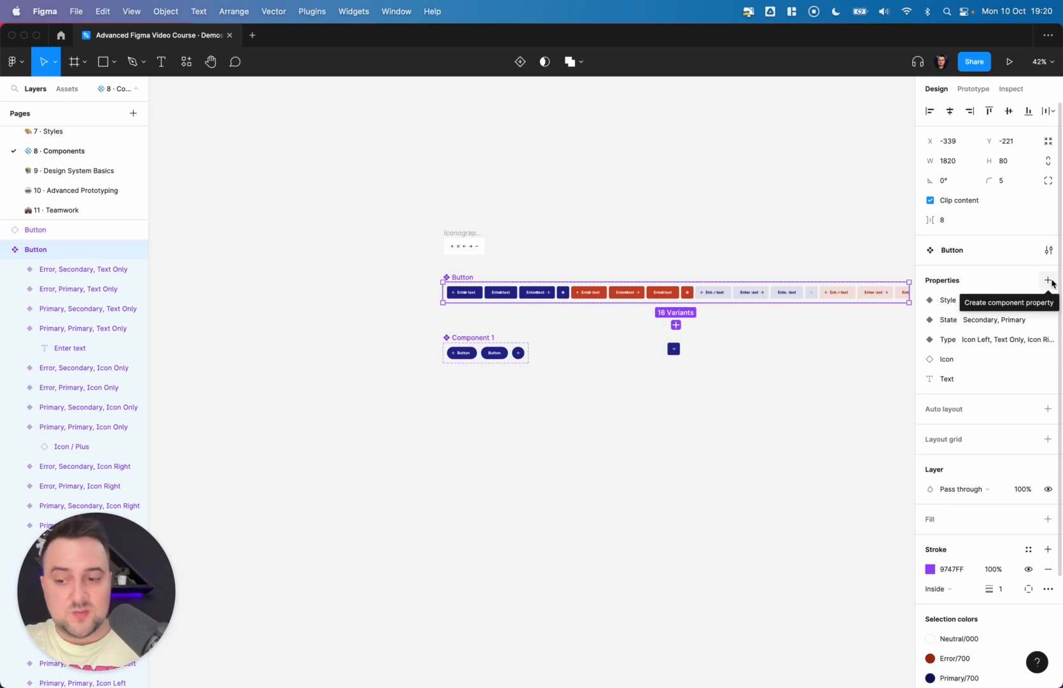
pyautogui.click(1050, 282)
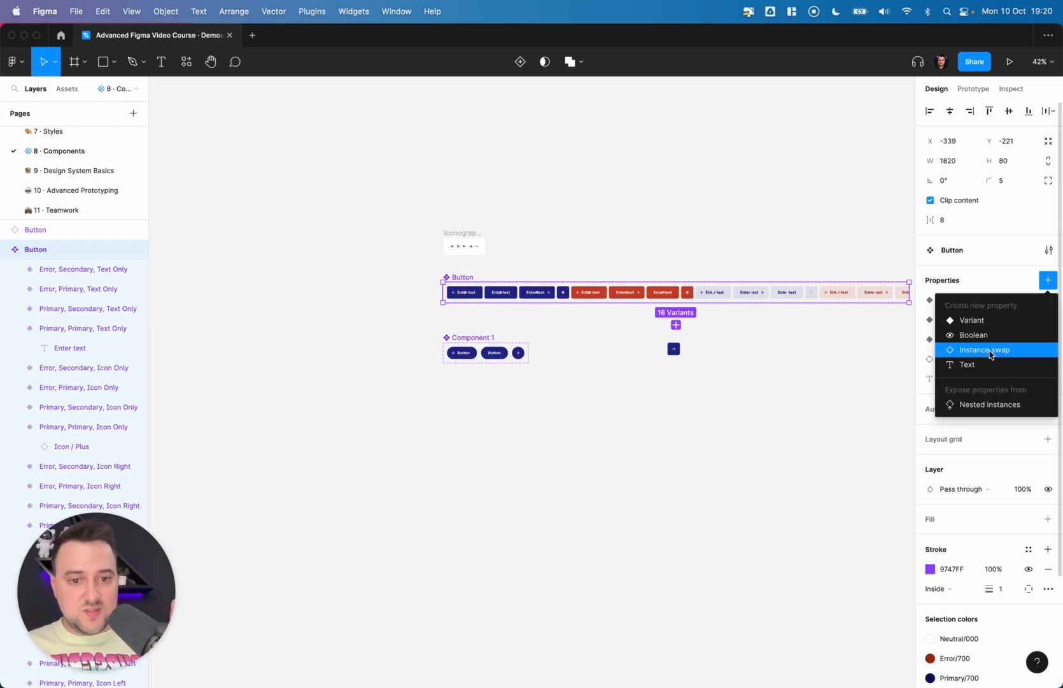
pyautogui.click(779, 344)
# - Place a copy of the Primary, Secondary, Icon Left button on the canvas, inspect its nested icon, and delete it
pyautogui.click(714, 292)
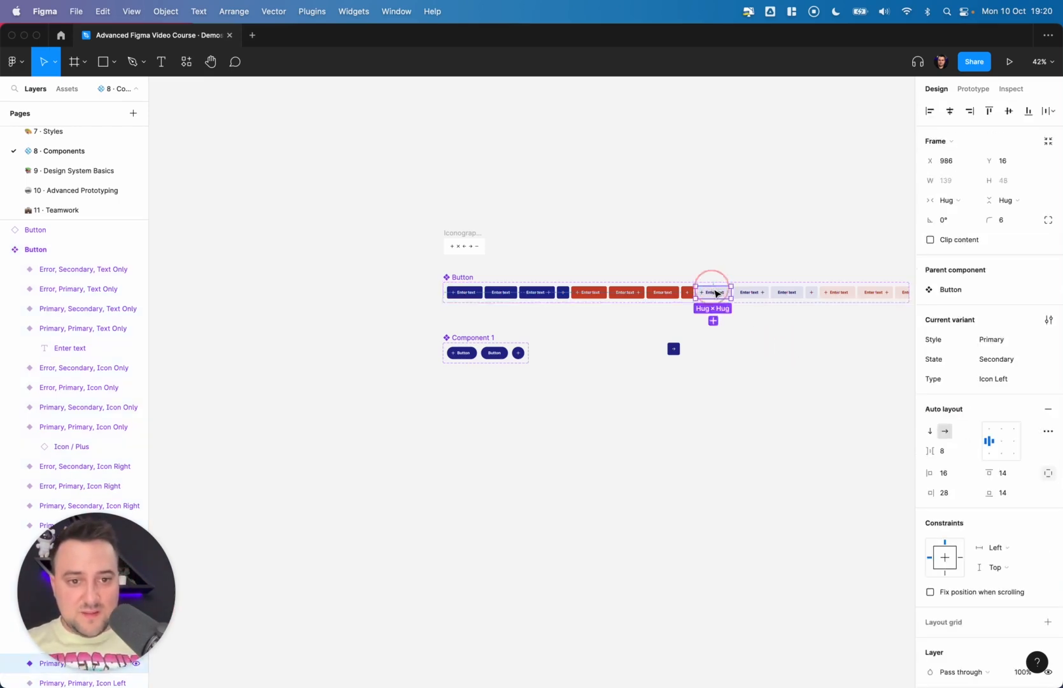
pyautogui.moveTo(714, 291); pyautogui.dragTo(755, 384)
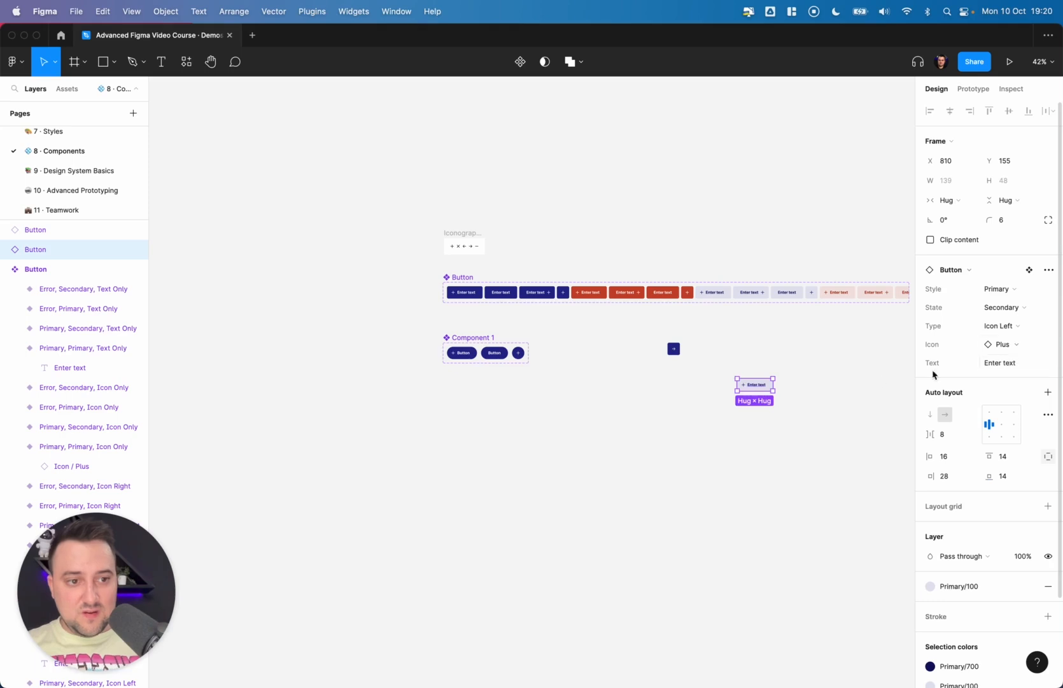
pyautogui.doubleClick(745, 386)
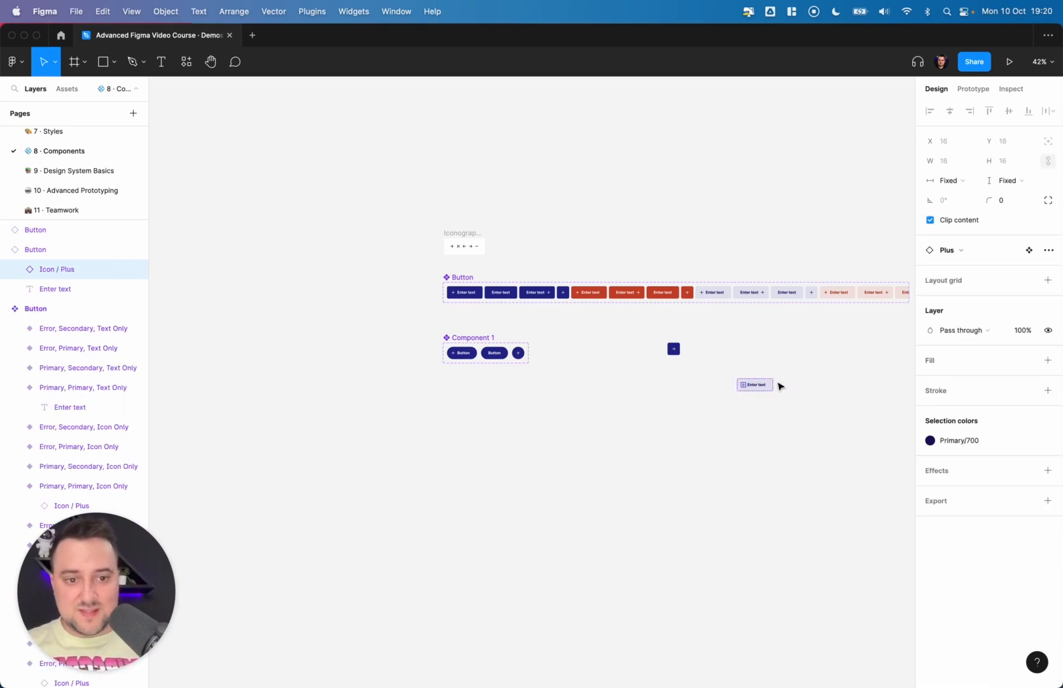
pyautogui.click(743, 356)
pyautogui.click(752, 385)
pyautogui.press('BackSpace')
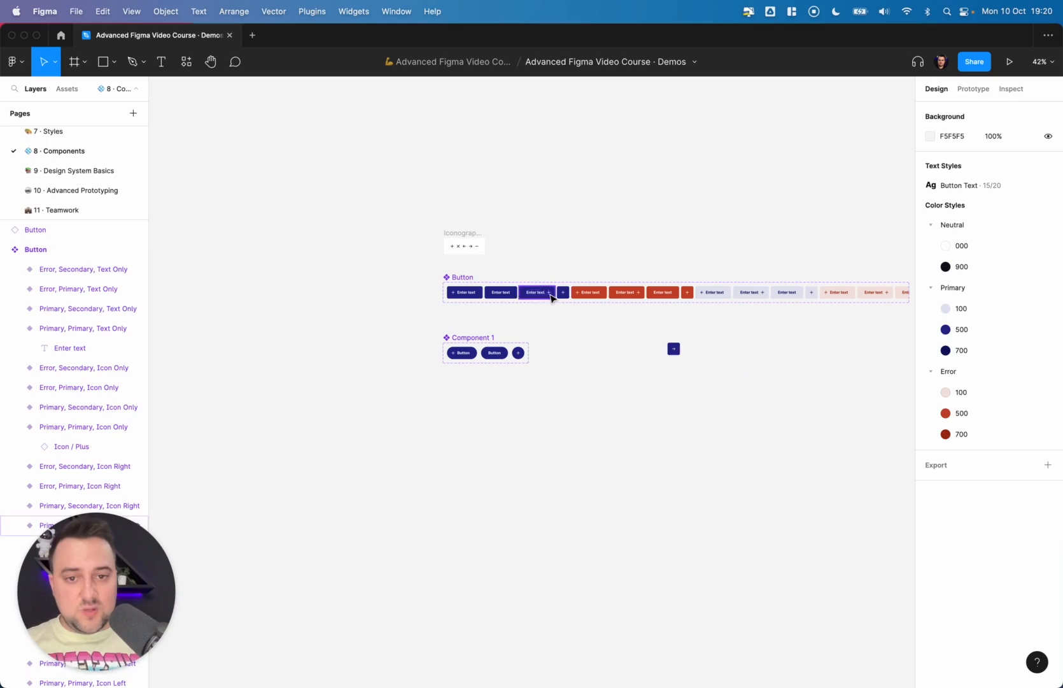
# - Reopen the Button set's create-component-property options and look at the Nested instances option
pyautogui.click(448, 277)
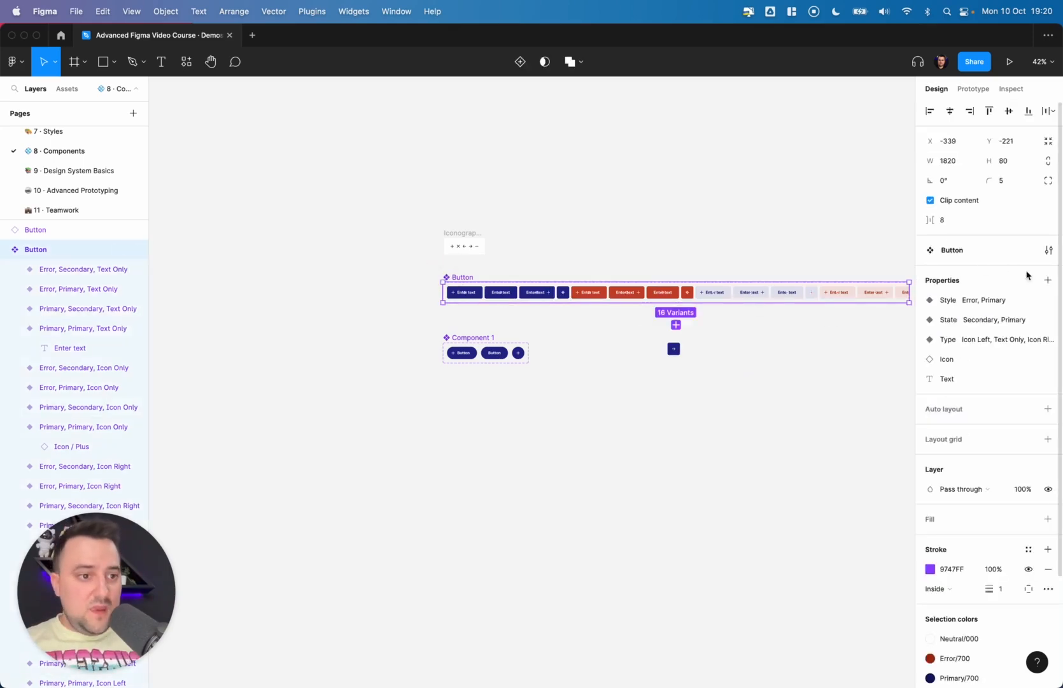
pyautogui.click(1047, 281)
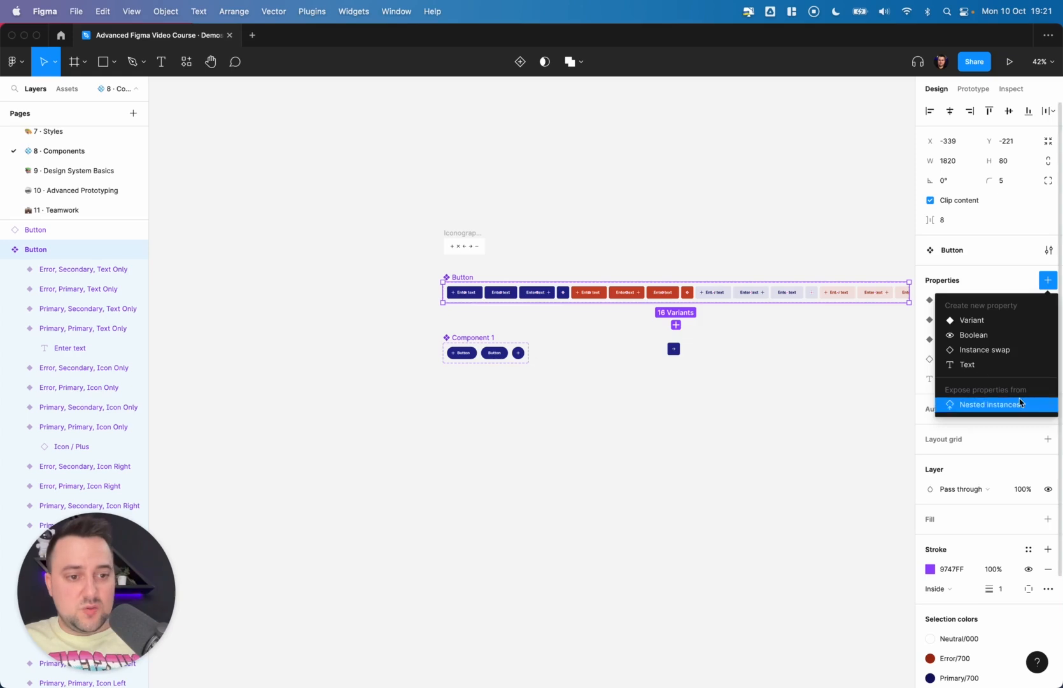
pyautogui.click(790, 409)
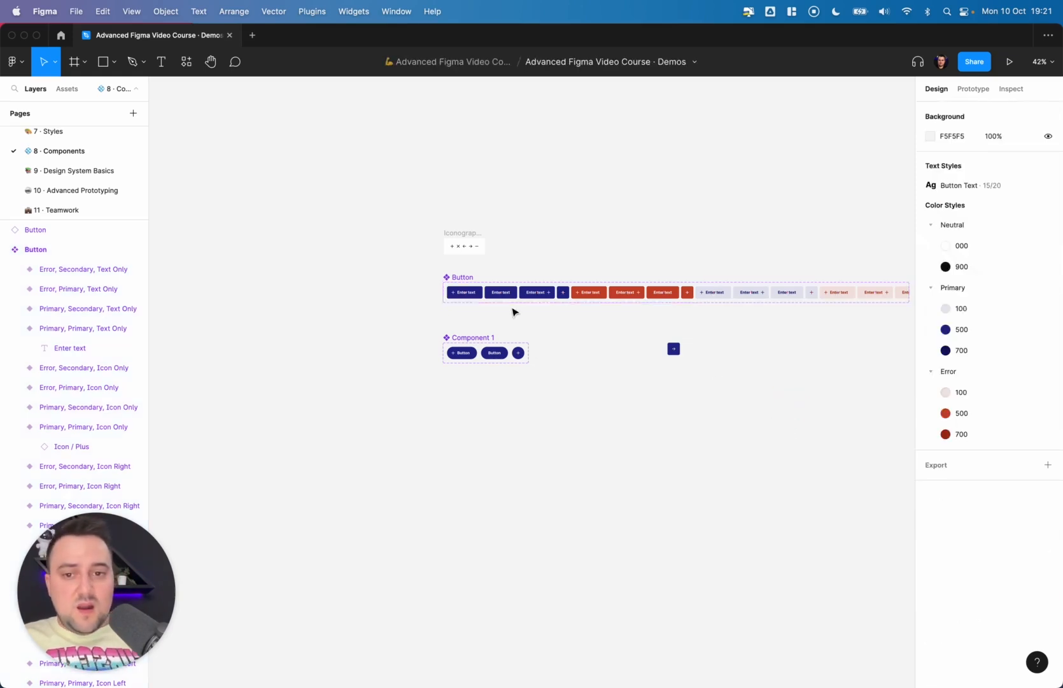
# - Select the Primary, Primary, Icon Left variant and review its variant and layout properties
pyautogui.click(466, 292)
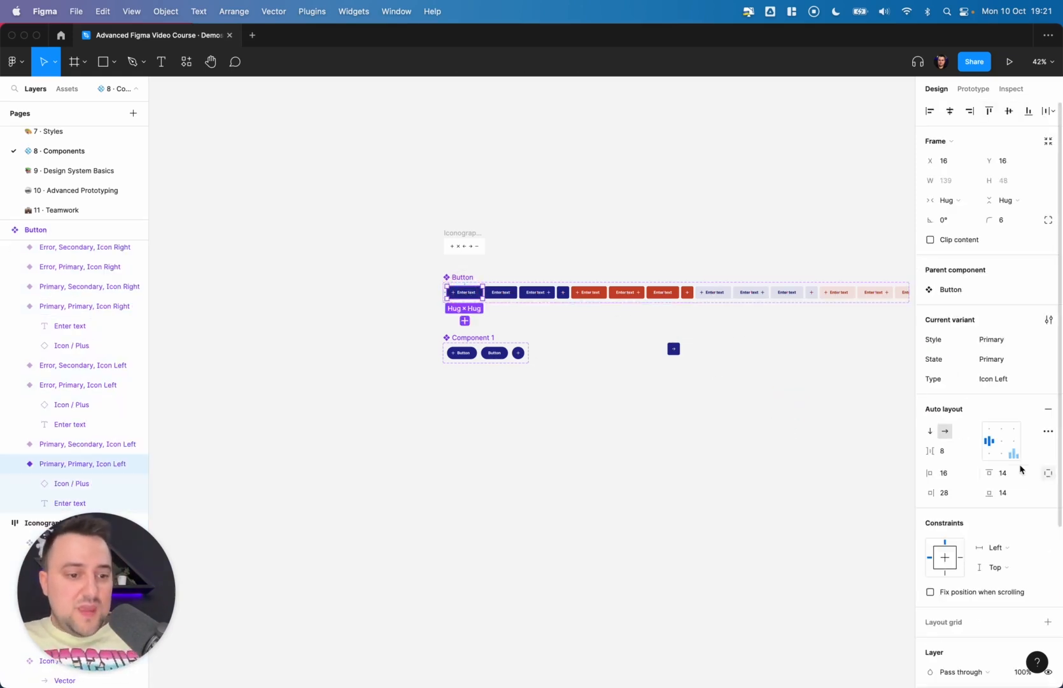
pyautogui.scroll(-5, 1020, 469)
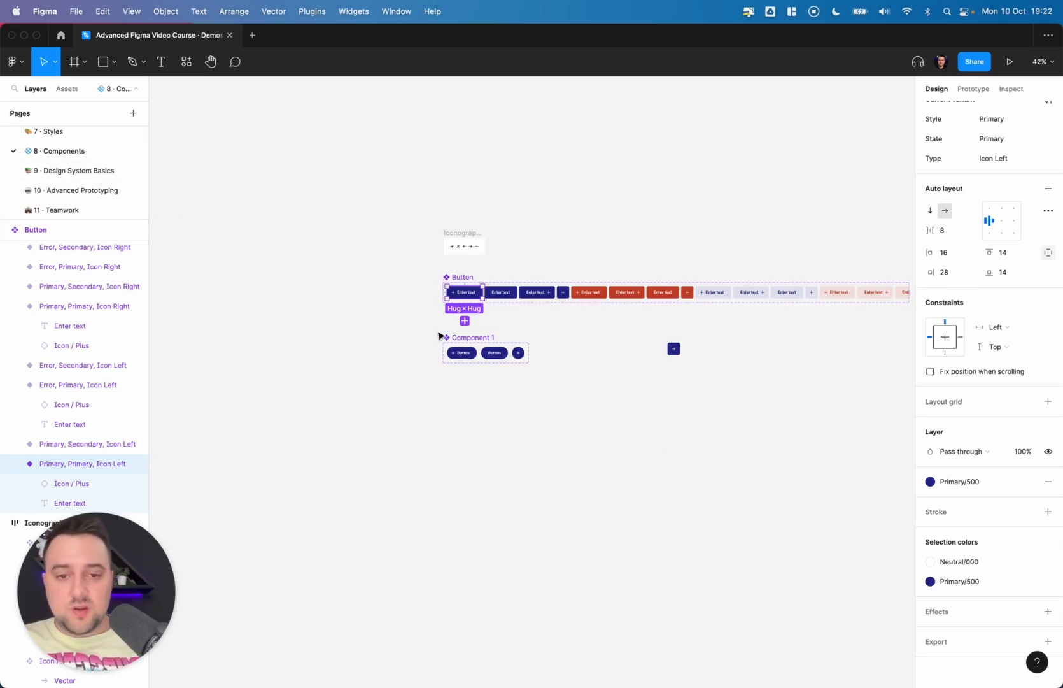
pyautogui.hscroll(5, 438, 335)
pyautogui.hscroll(-2, 438, 336)
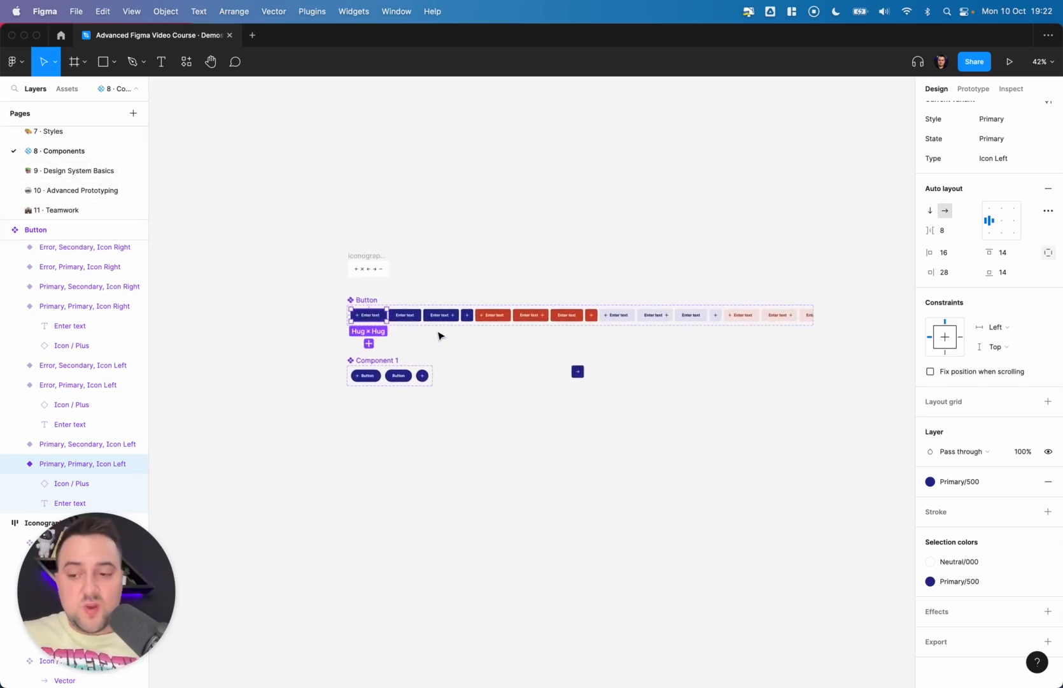